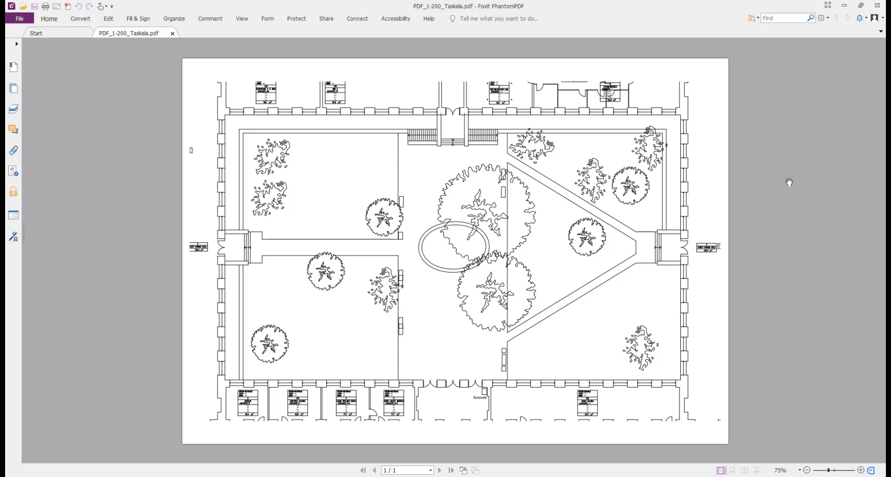
- Switch to Photoshop and open PDF_1-200_Taskisla.pdf from the CAL_W8_PSD 200 Aerial Plan folder on the Desktop
{"action": "left_click", "coordinate": [596, 151]}
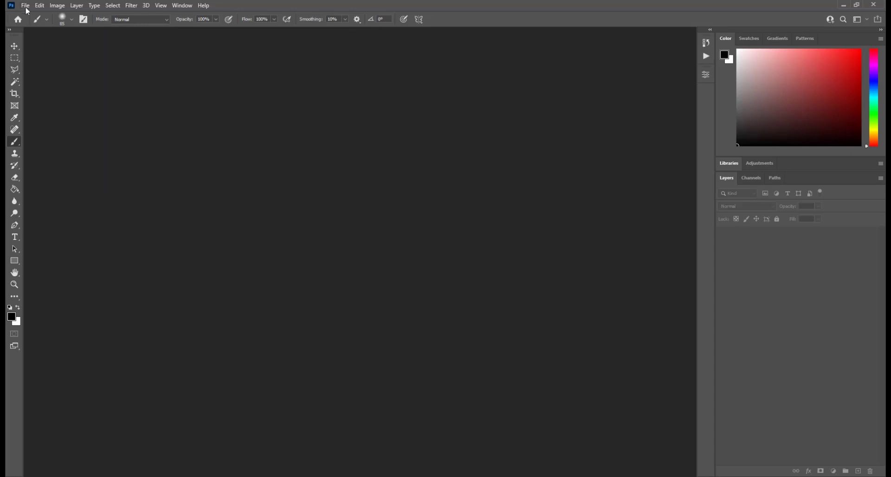
{"action": "left_click", "coordinate": [26, 5]}
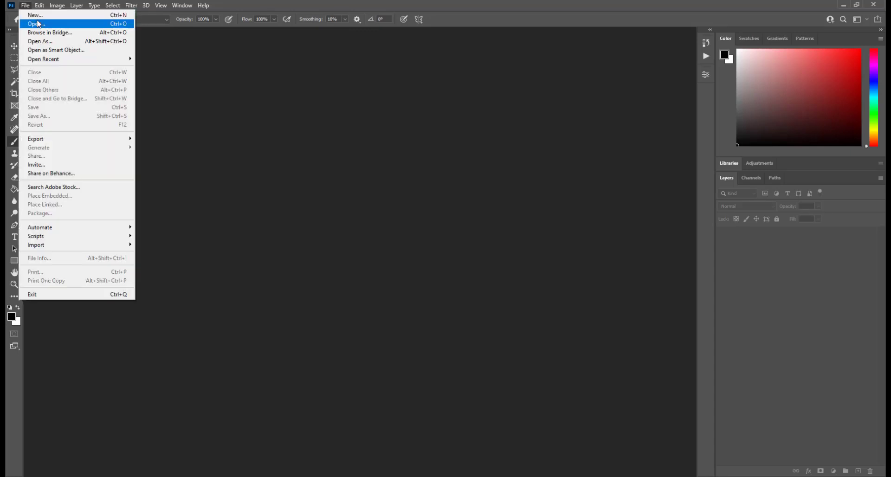
{"action": "left_click", "coordinate": [38, 23]}
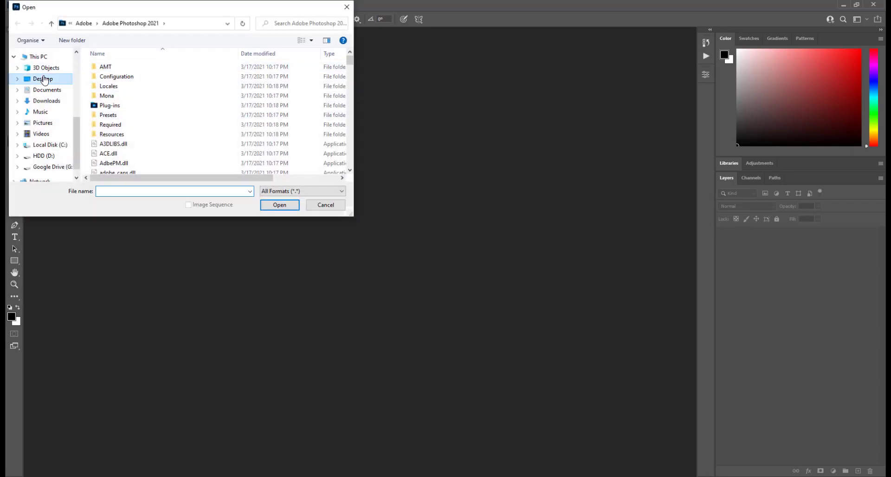
{"action": "left_click", "coordinate": [44, 80]}
{"action": "double_click", "coordinate": [162, 79]}
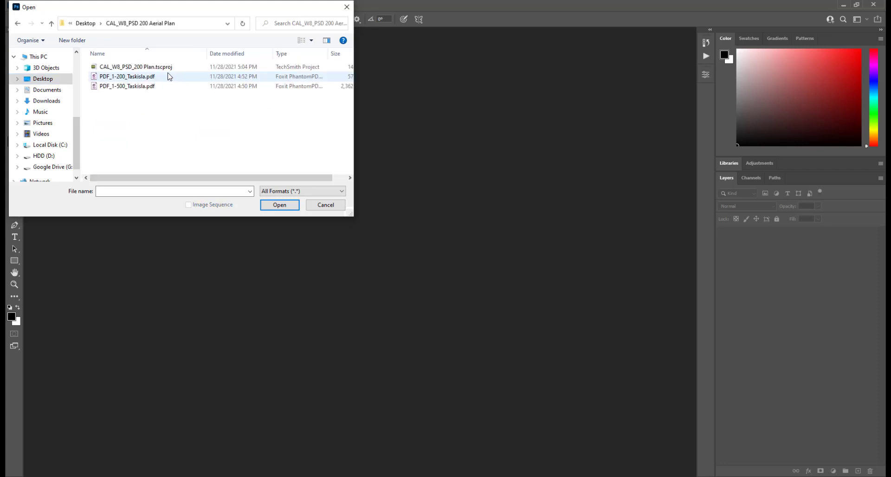
{"action": "left_click", "coordinate": [123, 78]}
{"action": "left_click", "coordinate": [286, 205]}
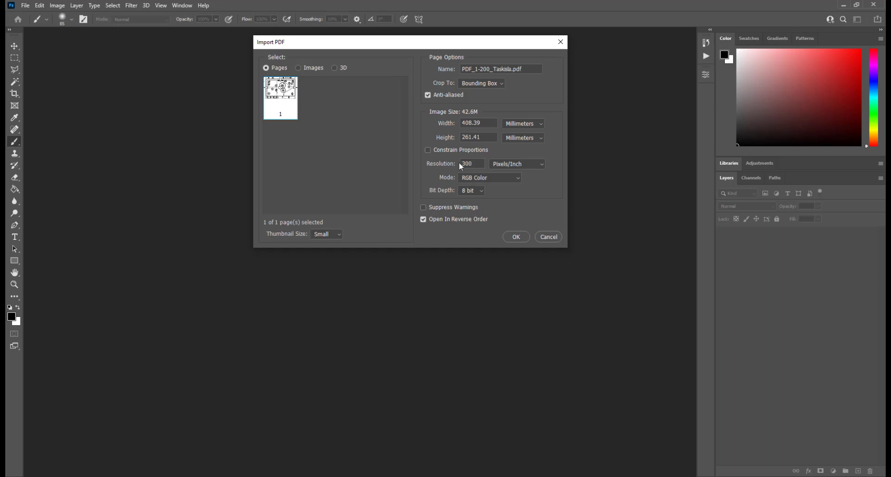
- Import the PDF page cropped to Media Box, with the resolution set to 300 pixels/inch
{"action": "left_click", "coordinate": [473, 85]}
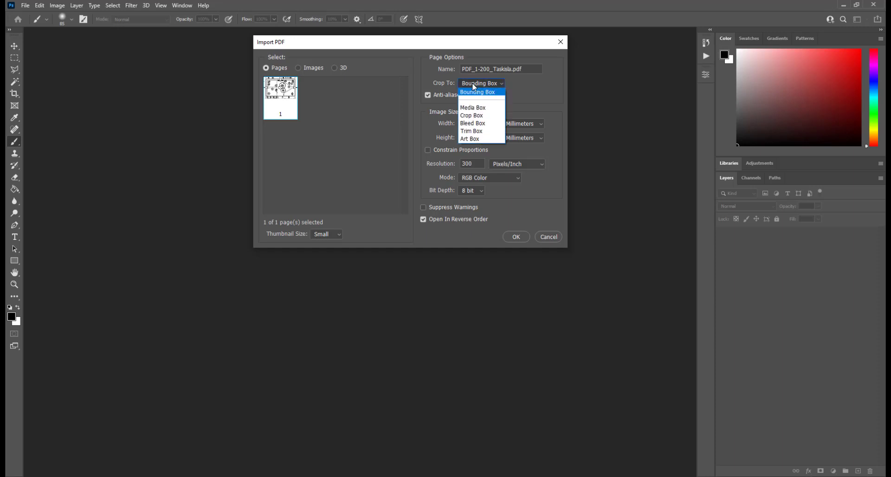
{"action": "left_click", "coordinate": [474, 108]}
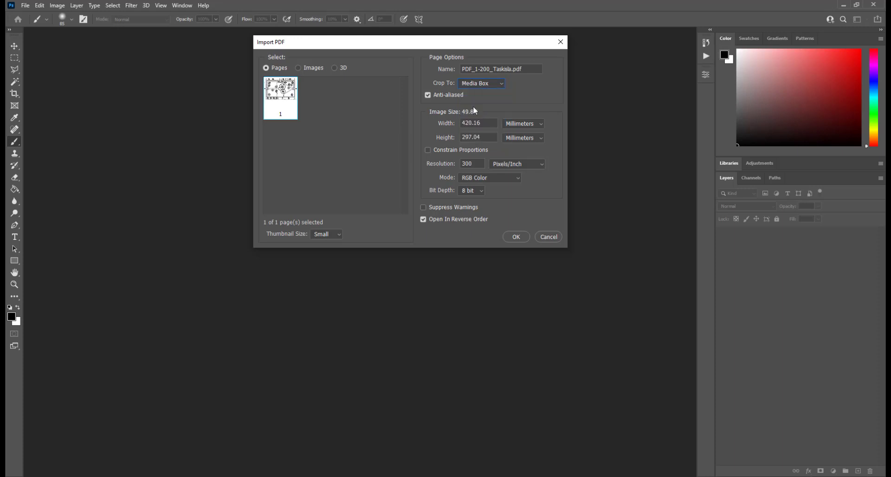
{"action": "double_click", "coordinate": [478, 123]}
{"action": "left_click", "coordinate": [473, 138]}
{"action": "double_click", "coordinate": [464, 139]}
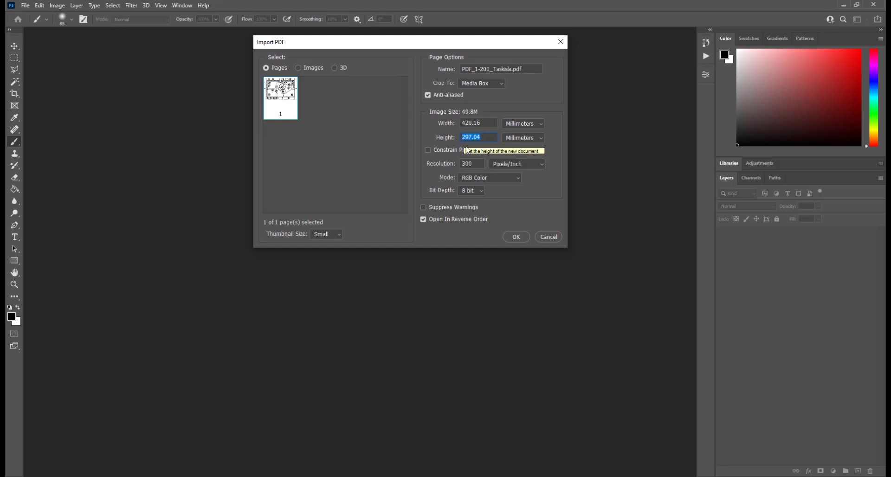
{"action": "double_click", "coordinate": [475, 165]}
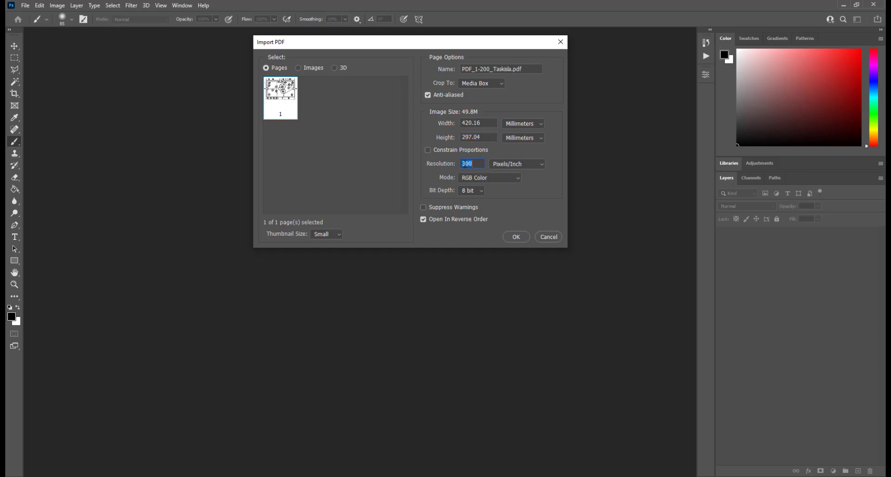
{"action": "type", "text": "300"}
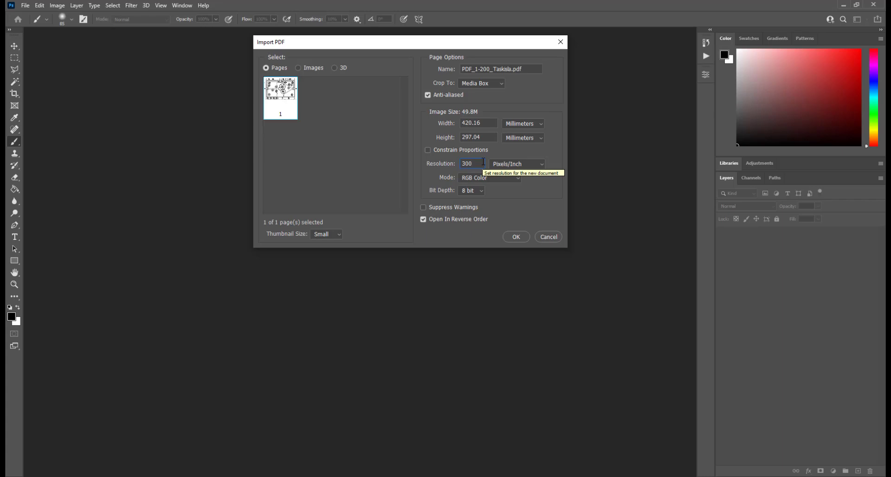
{"action": "left_click", "coordinate": [516, 237]}
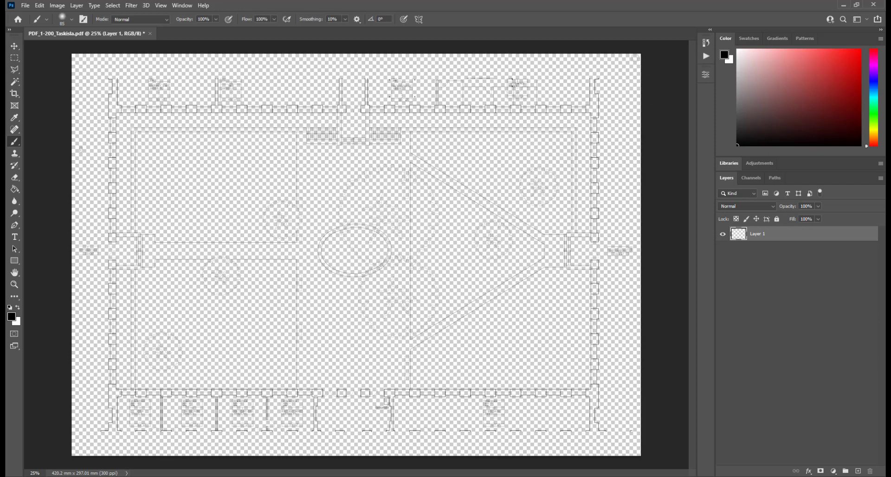
- Add a new layer above the imported plan and name it "background"
{"action": "scroll", "coordinate": [395, 130], "scroll_direction": "up", "scroll_amount": 10}
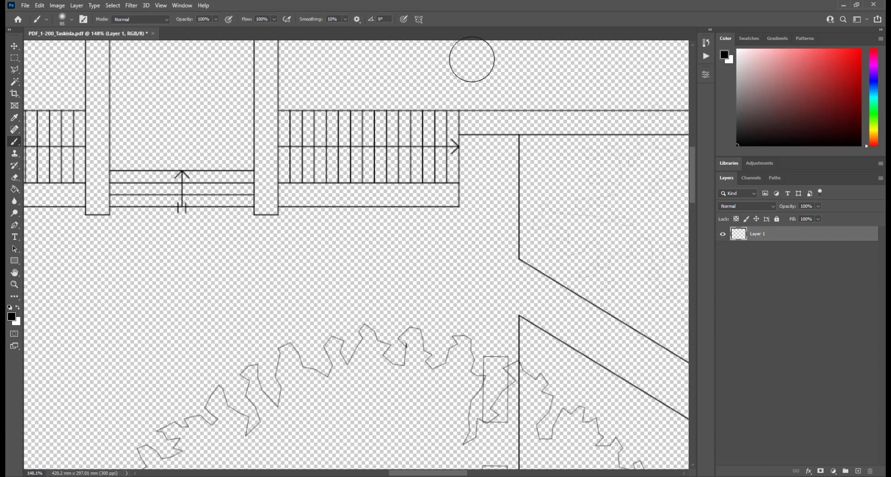
{"action": "scroll", "coordinate": [514, 131], "scroll_direction": "down", "scroll_amount": 8}
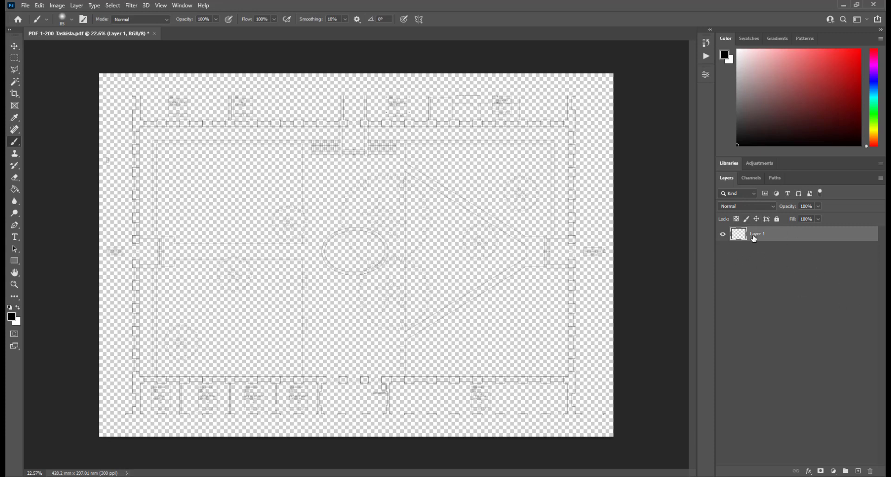
{"action": "left_click", "coordinate": [858, 471]}
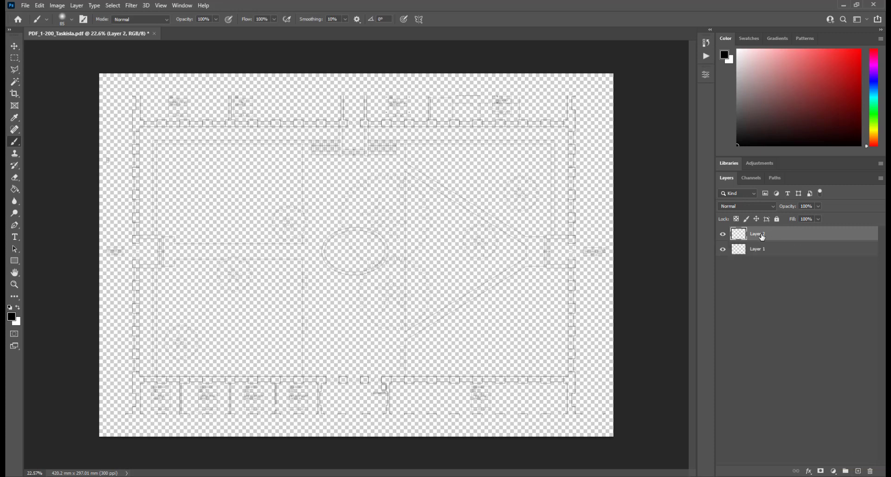
{"action": "double_click", "coordinate": [760, 235]}
{"action": "type", "text": "background"}
{"action": "key", "text": "Return"}
- Fill the background layer with white using the Paint Bucket and move it below the plan's layer
{"action": "left_click", "coordinate": [15, 191]}
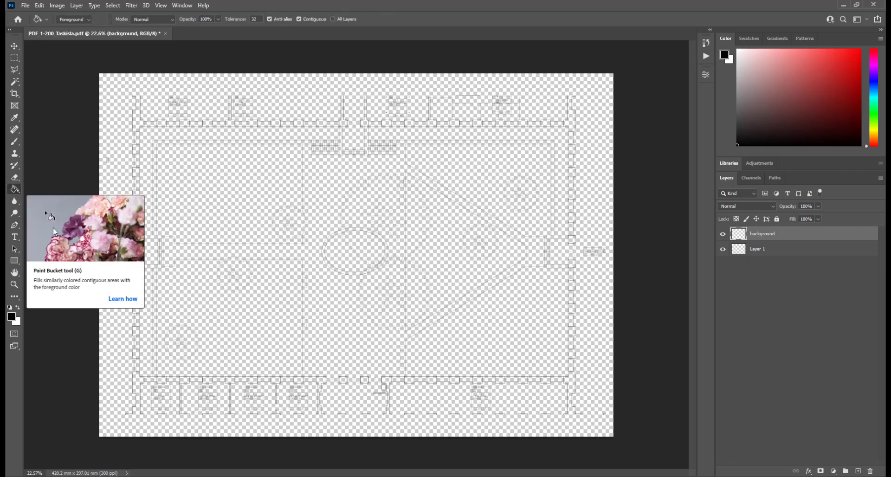
{"action": "left_click", "coordinate": [18, 308]}
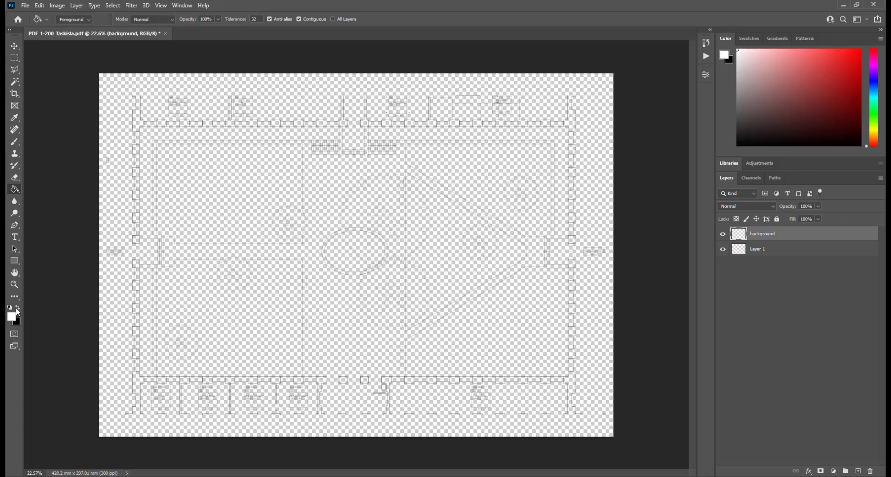
{"action": "left_click", "coordinate": [231, 233]}
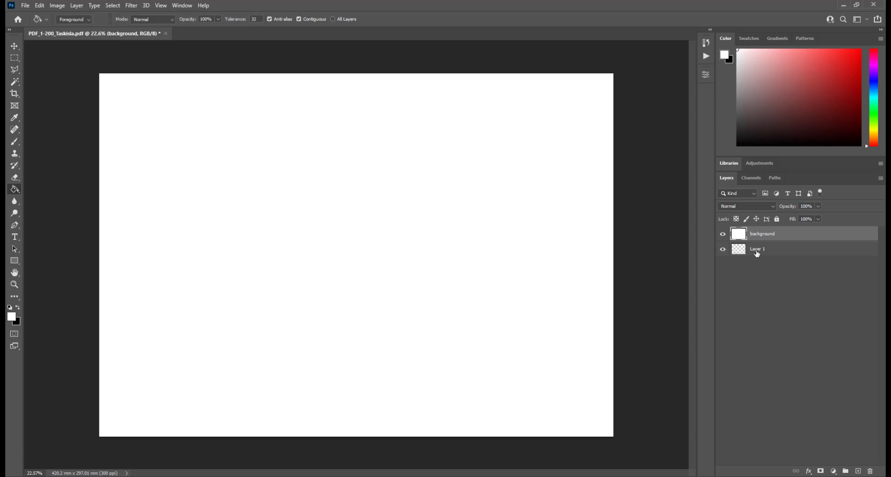
{"action": "left_click_drag", "start_coordinate": [762, 234], "coordinate": [780, 255]}
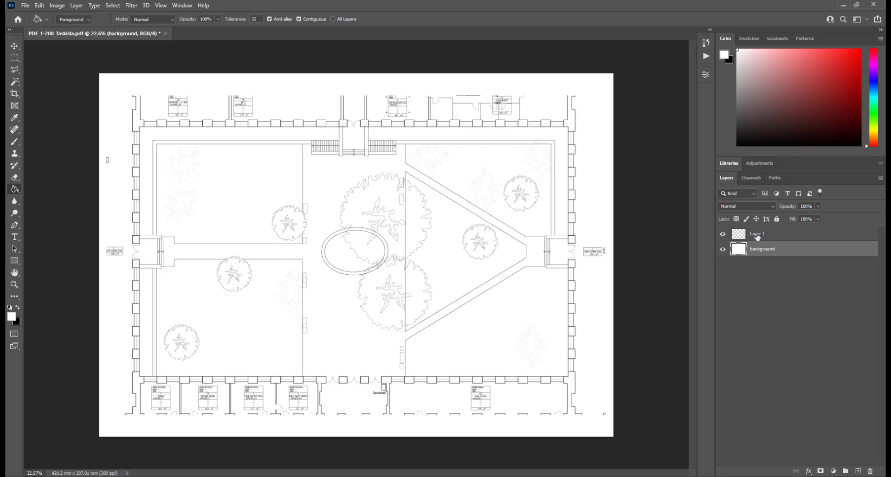
- Rename the imported plan's layer as "drawing" and dismiss the antivirus notification
{"action": "double_click", "coordinate": [758, 234]}
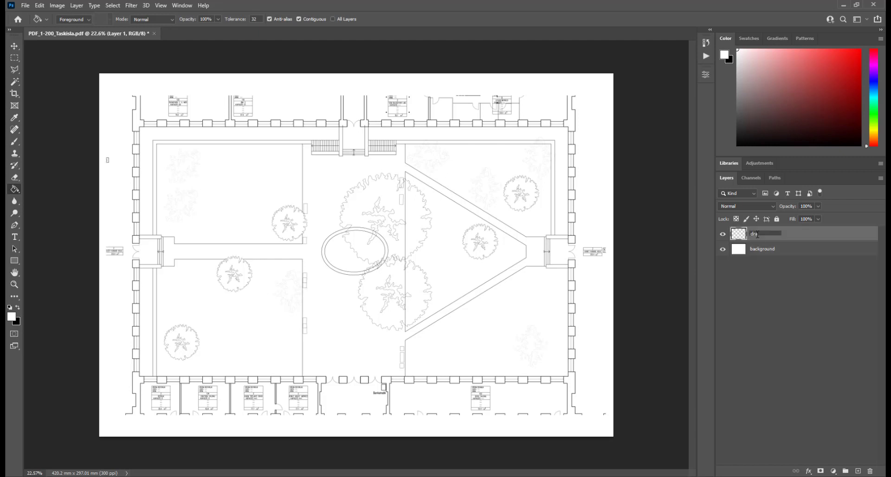
{"action": "key", "text": "Return"}
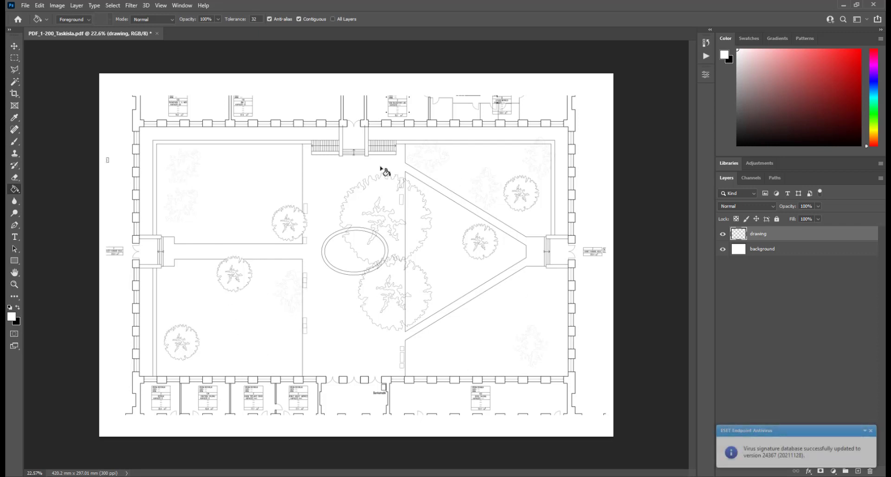
{"action": "left_click", "coordinate": [871, 431]}
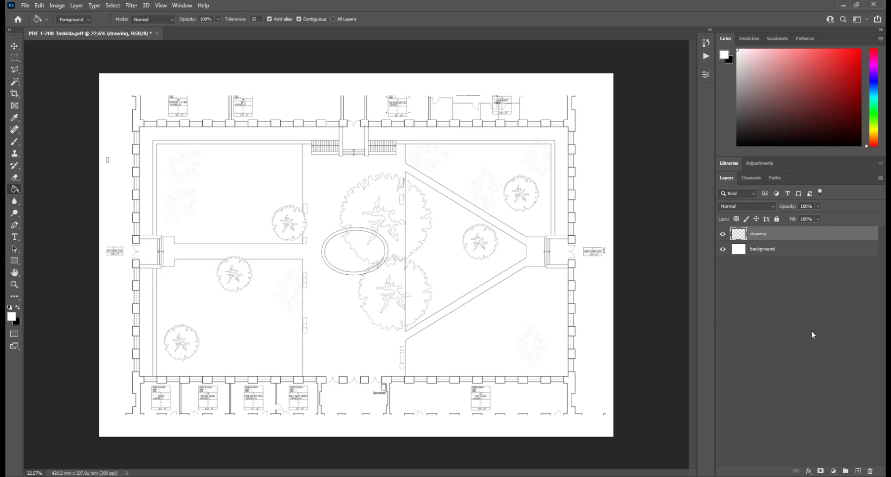
- Add a layer named "green areas" above the drawing layer and set the foreground colour to bright green
{"action": "left_click", "coordinate": [858, 472]}
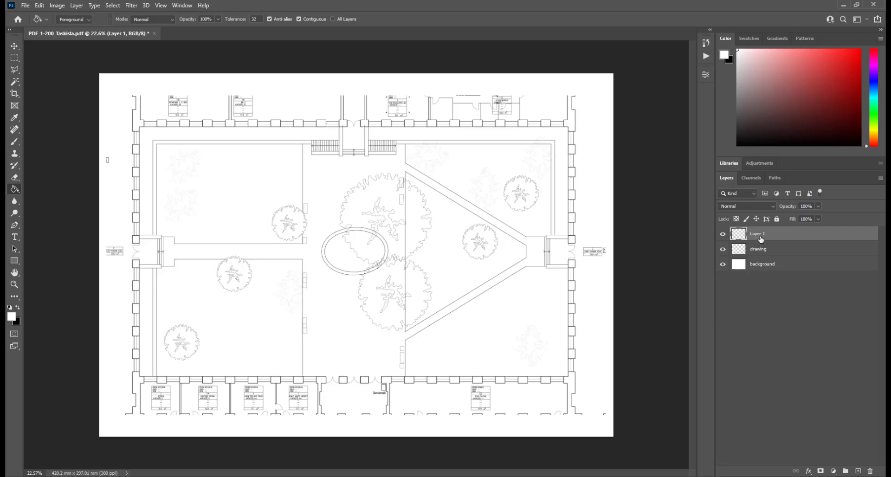
{"action": "double_click", "coordinate": [758, 234]}
{"action": "key", "text": "Return"}
{"action": "left_click", "coordinate": [875, 112]}
{"action": "left_click", "coordinate": [829, 51]}
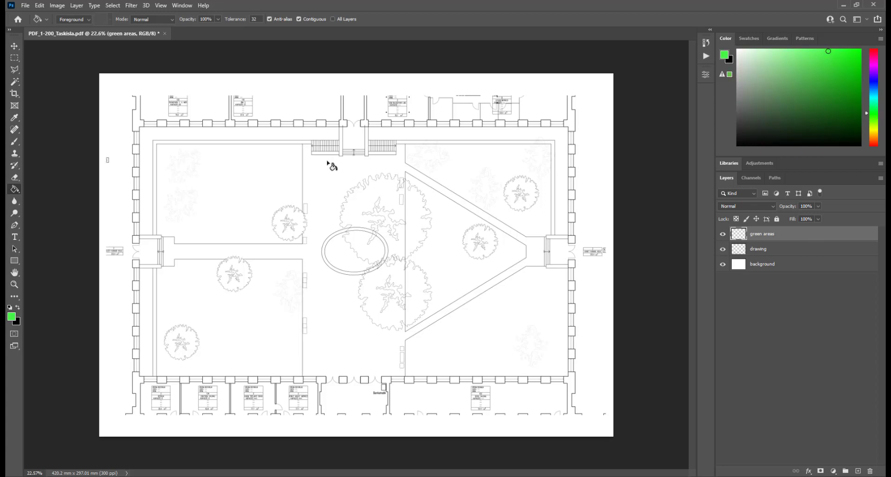
- Try to fill the upper-left lawn with green while the fill samples only the green areas layer, and undo the fill
{"action": "scroll", "coordinate": [176, 172], "scroll_direction": "up", "scroll_amount": 5}
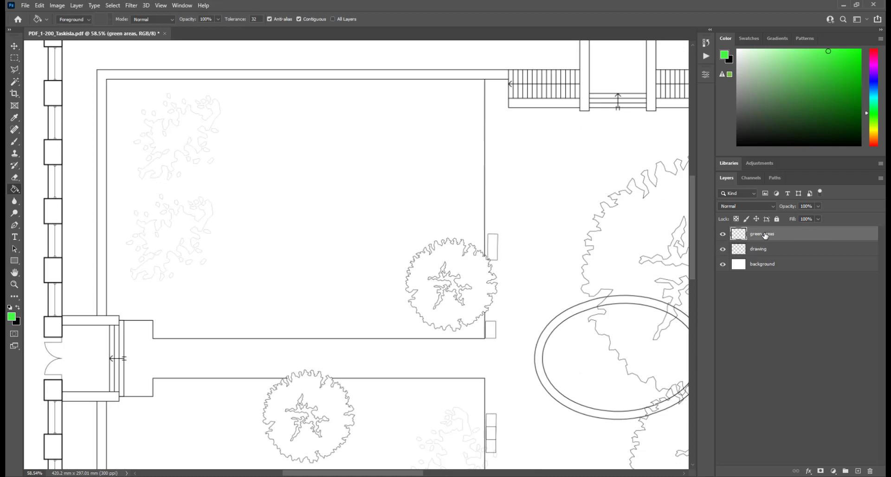
{"action": "left_click", "coordinate": [309, 150]}
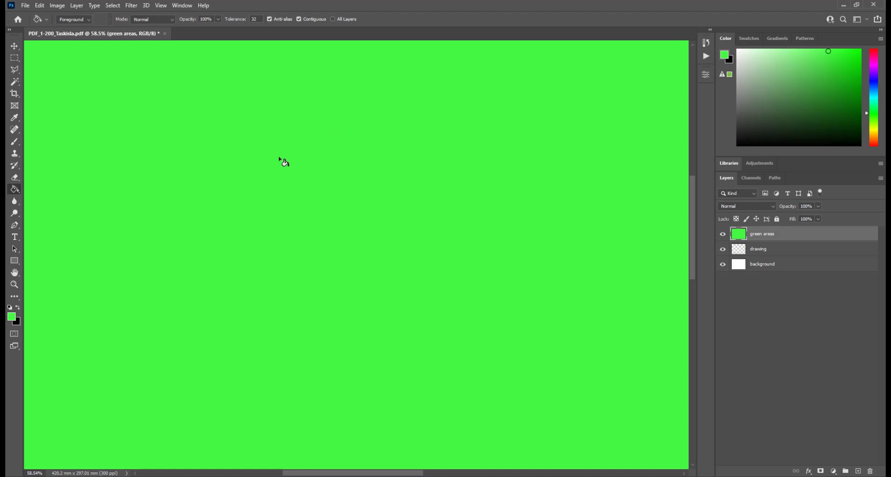
{"action": "scroll", "coordinate": [277, 158], "scroll_direction": "down", "scroll_amount": 5}
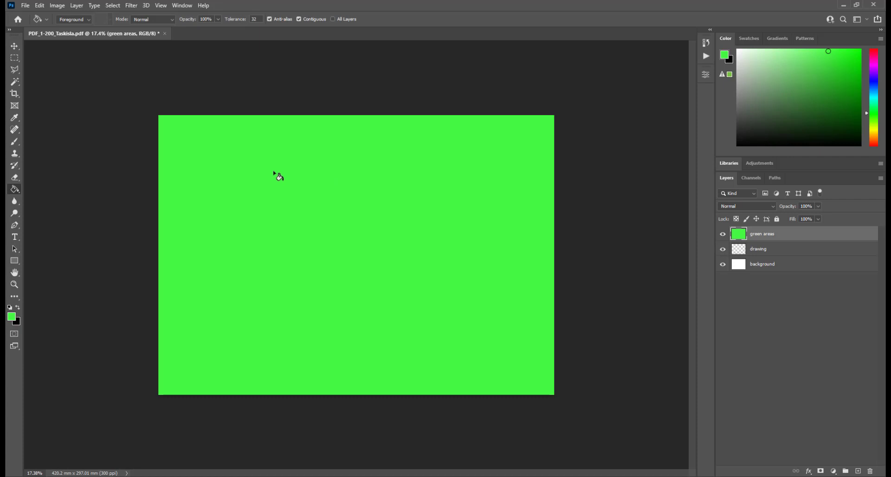
{"action": "key", "text": "ctrl+z"}
{"action": "scroll", "coordinate": [277, 176], "scroll_direction": "up", "scroll_amount": 1}
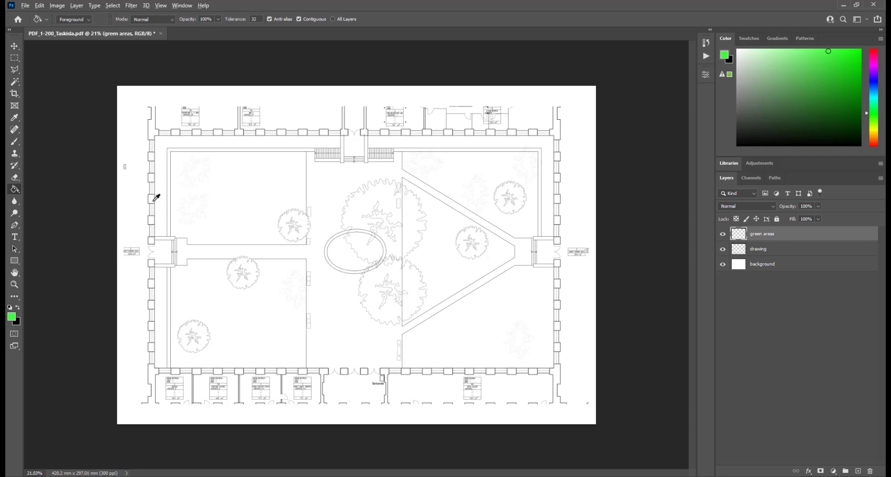
- Enable All Layers for the Paint Bucket and fill the plan's upper-left and lower-left lawns with green
{"action": "scroll", "coordinate": [156, 200], "scroll_direction": "up", "scroll_amount": 3}
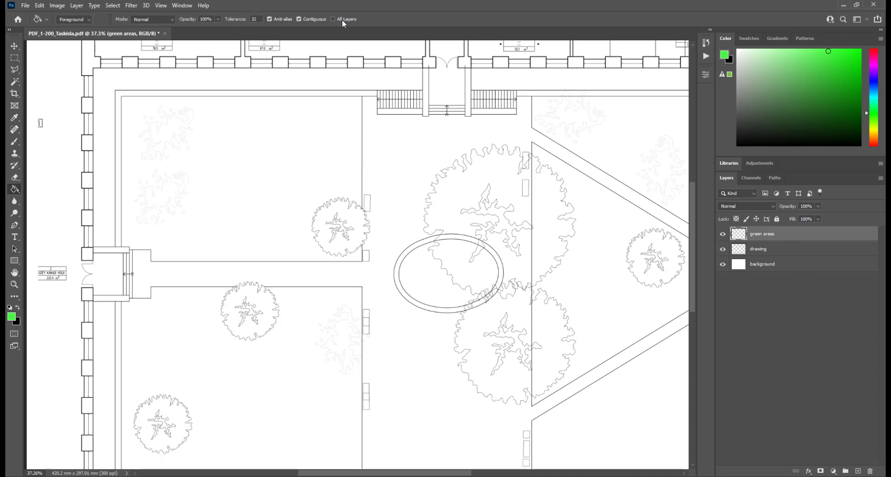
{"action": "left_click", "coordinate": [260, 175]}
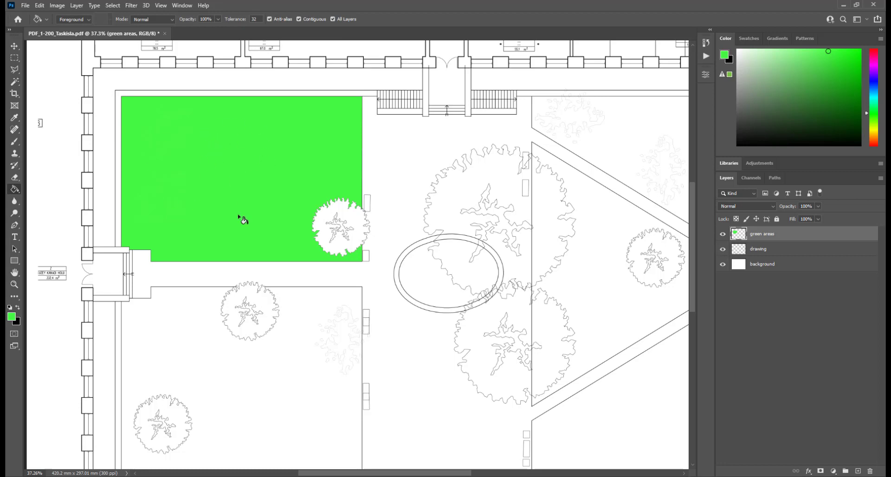
{"action": "scroll", "coordinate": [260, 278], "scroll_direction": "down", "scroll_amount": 5}
{"action": "scroll", "coordinate": [260, 278], "scroll_direction": "left", "scroll_amount": 2}
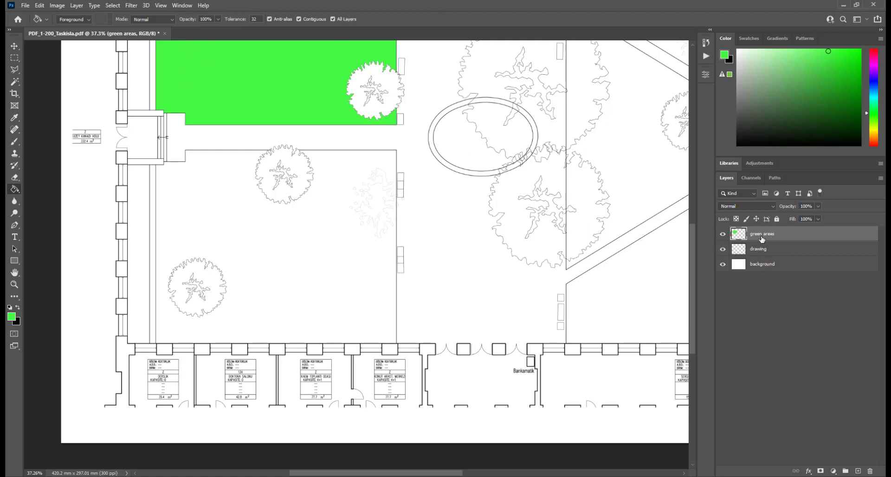
{"action": "left_click", "coordinate": [291, 265]}
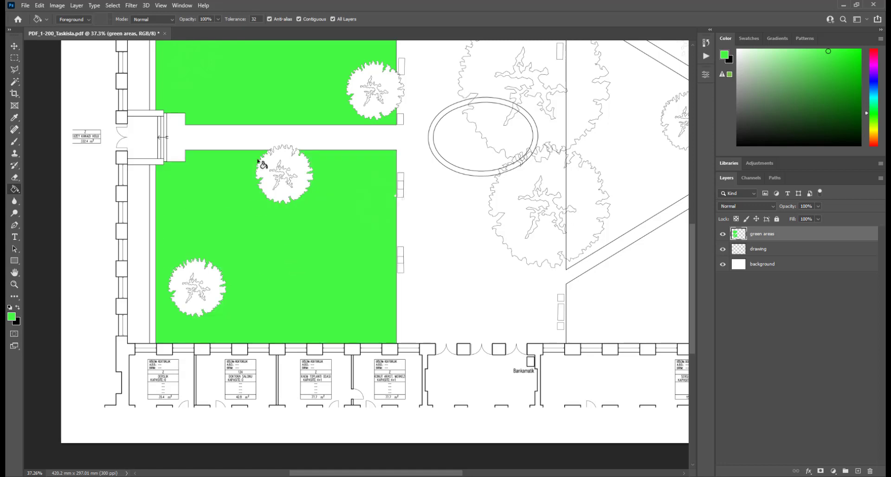
- Fill the triangular, lower-right and upper-right lawns of the courtyard with green on the green areas layer
{"action": "left_click_drag", "start_coordinate": [505, 154], "coordinate": [234, 212]}
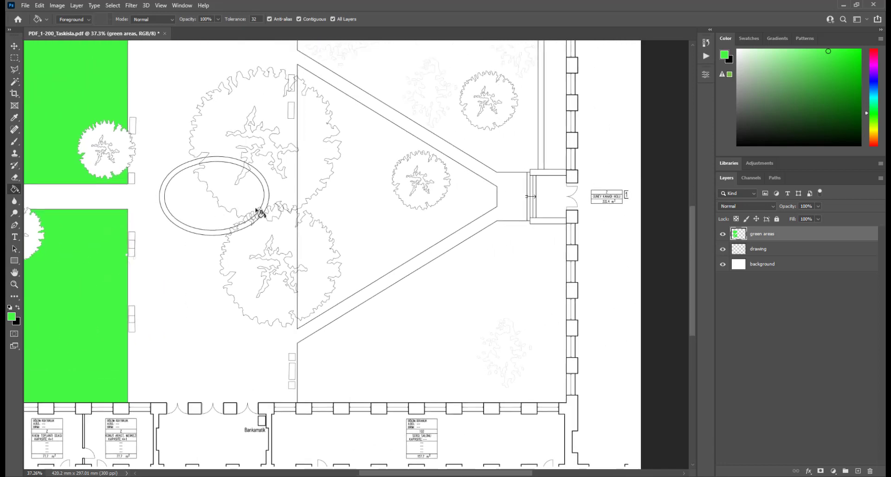
{"action": "left_click", "coordinate": [370, 193]}
{"action": "left_click", "coordinate": [448, 324]}
{"action": "left_click_drag", "start_coordinate": [444, 143], "coordinate": [448, 281]}
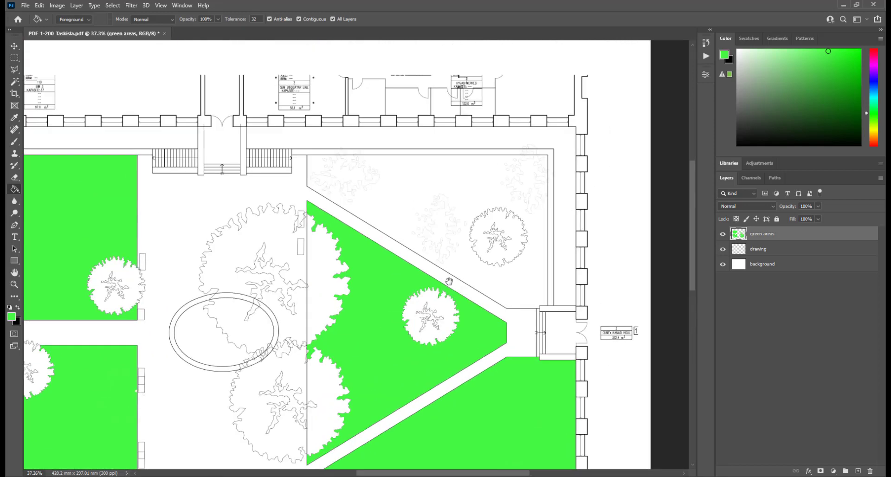
{"action": "left_click", "coordinate": [460, 194]}
- Fill the parts of the two large central tree crowns that overlap the triangular lawn with green
{"action": "left_click_drag", "start_coordinate": [378, 288], "coordinate": [460, 215]}
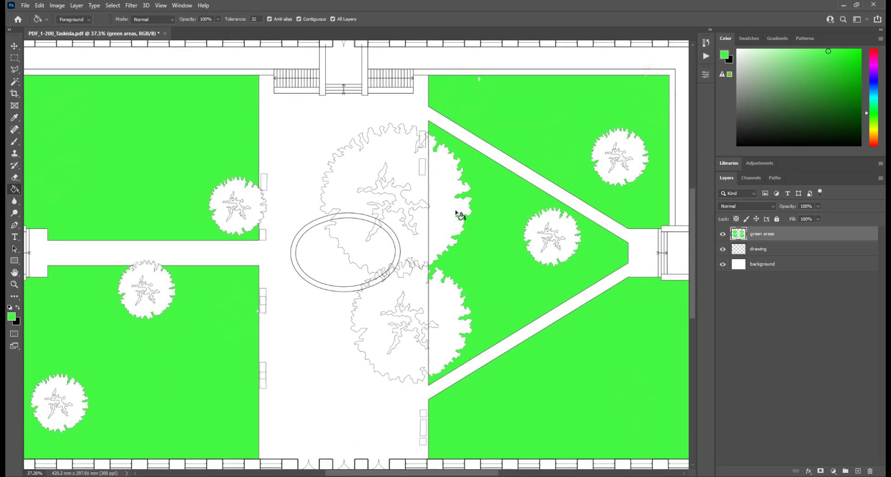
{"action": "left_click", "coordinate": [453, 186]}
{"action": "left_click", "coordinate": [453, 314]}
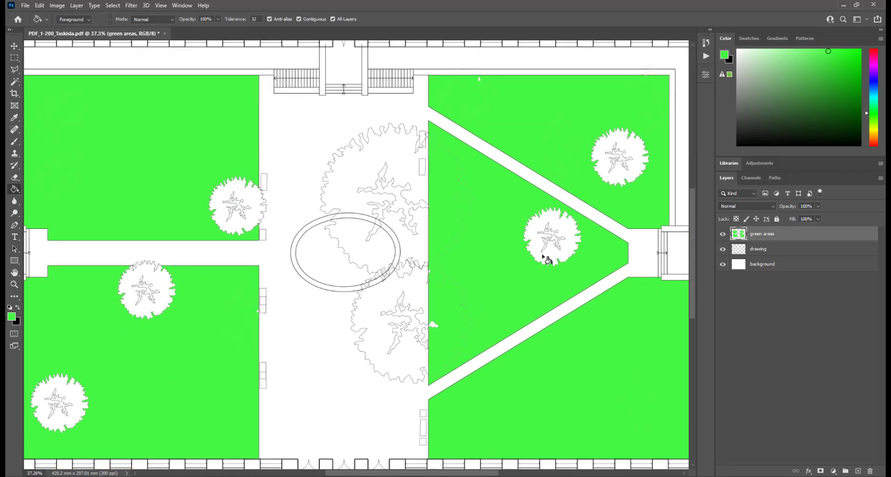
- Fill the crowns and branch shapes of the trees on the triangular and upper-right lawns with green
{"action": "left_click", "coordinate": [544, 262]}
{"action": "left_click", "coordinate": [621, 181]}
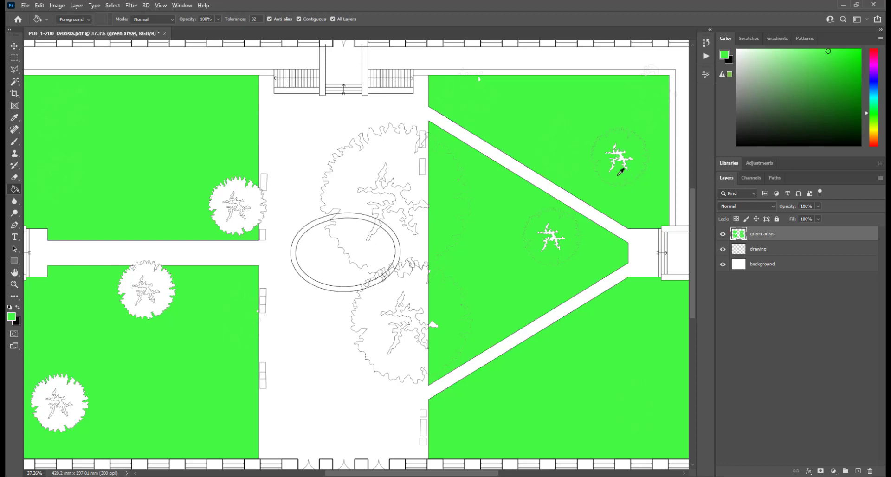
{"action": "scroll", "coordinate": [620, 179], "scroll_direction": "up", "scroll_amount": 3}
{"action": "left_click", "coordinate": [508, 281]}
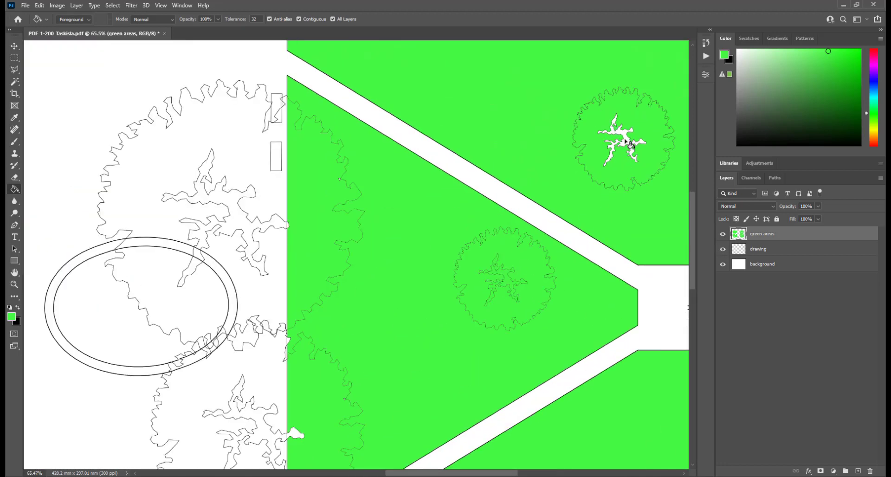
{"action": "left_click", "coordinate": [627, 141]}
- Fill the crowns and branch shapes of the two trees beside the left path with green
{"action": "left_click_drag", "start_coordinate": [385, 242], "coordinate": [607, 170]}
{"action": "left_click_drag", "start_coordinate": [368, 217], "coordinate": [369, 216]}
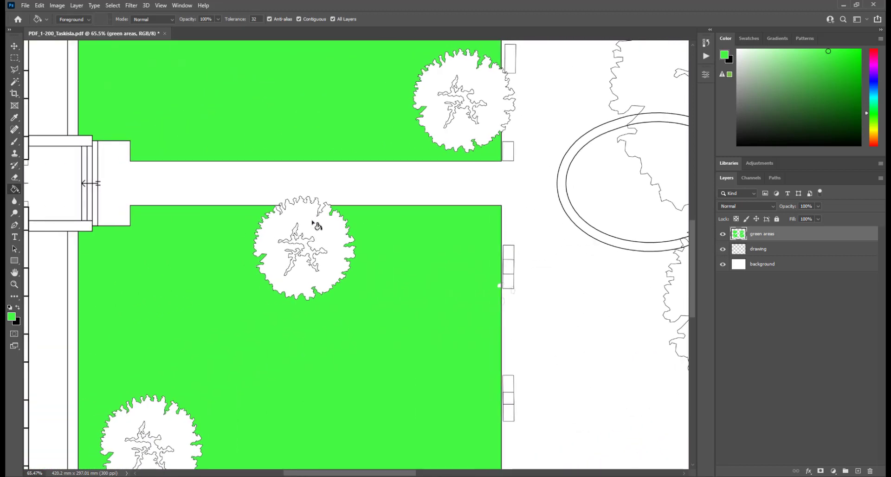
{"action": "left_click", "coordinate": [311, 227]}
{"action": "left_click", "coordinate": [454, 126]}
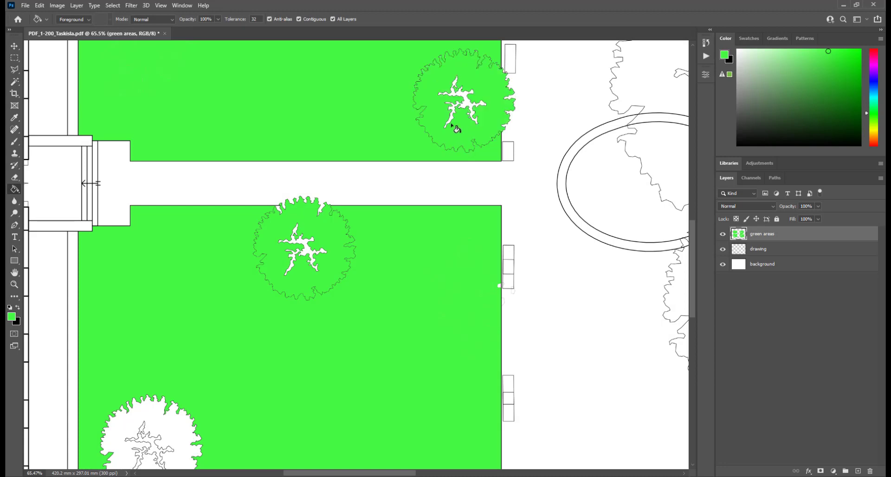
{"action": "left_click", "coordinate": [468, 103]}
{"action": "left_click", "coordinate": [308, 246]}
- Fill the crown and branch shape of the tree in the lower-left lawn's corner with green
{"action": "left_click_drag", "start_coordinate": [278, 309], "coordinate": [466, 171]}
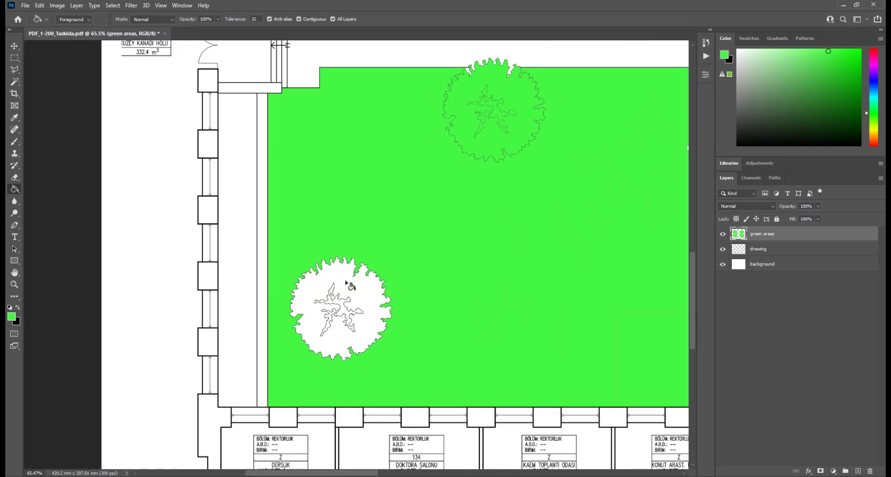
{"action": "left_click", "coordinate": [344, 290]}
{"action": "left_click", "coordinate": [338, 302]}
- Add a new layer named pavement above the green areas layer and set the foreground colour to a medium grey
{"action": "scroll", "coordinate": [270, 286], "scroll_direction": "down", "scroll_amount": 3}
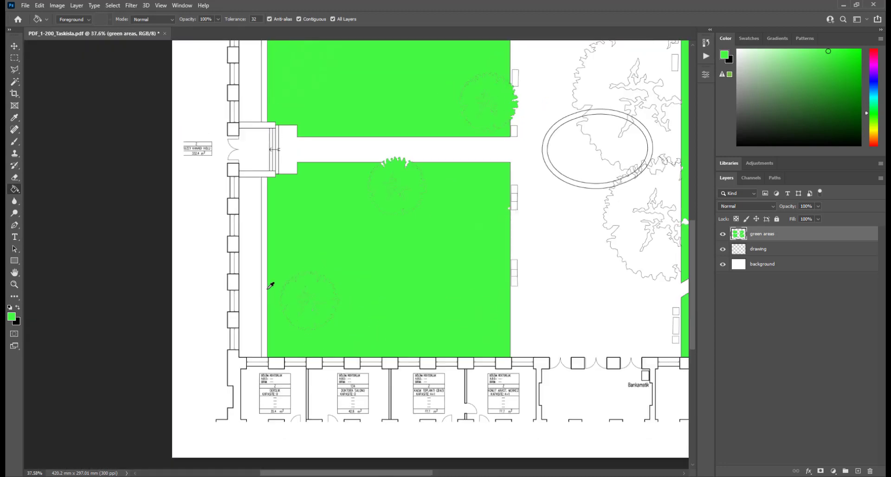
{"action": "scroll", "coordinate": [270, 286], "scroll_direction": "down", "scroll_amount": 2}
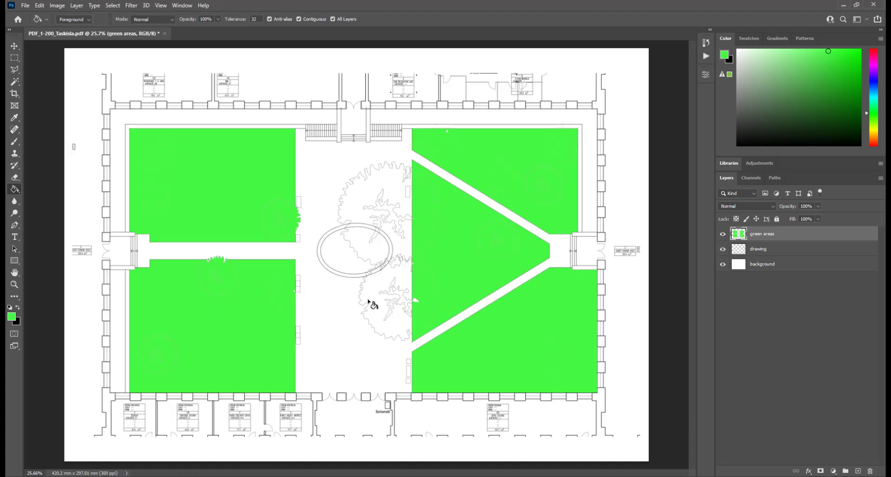
{"action": "left_click", "coordinate": [858, 472]}
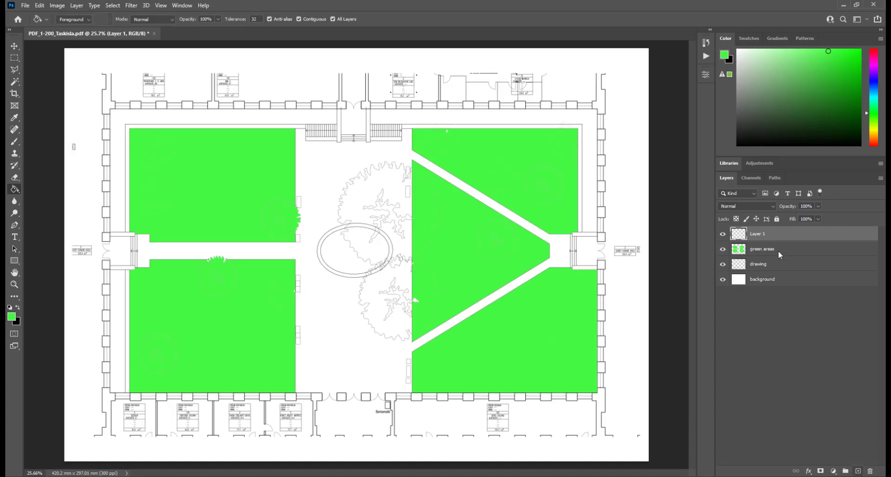
{"action": "double_click", "coordinate": [760, 236]}
{"action": "type", "text": "pwavement"}
{"action": "key", "text": "Return"}
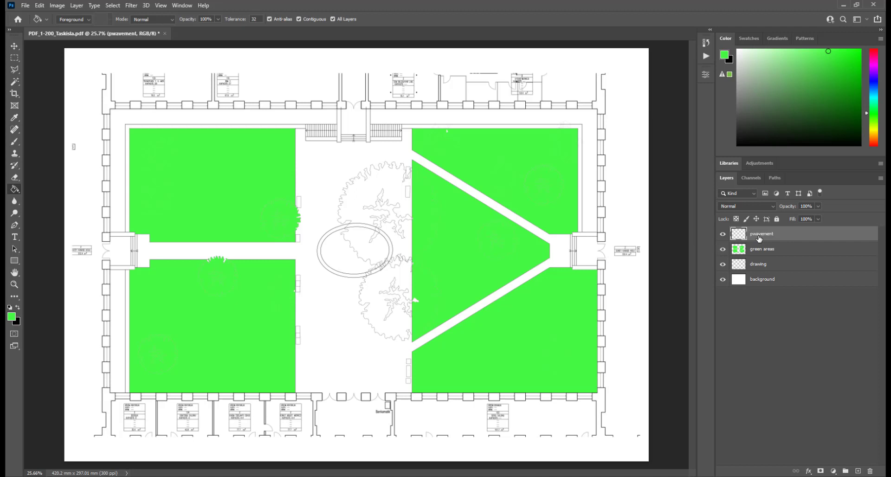
{"action": "left_click", "coordinate": [759, 235]}
{"action": "key", "text": "Return"}
{"action": "left_click", "coordinate": [743, 87]}
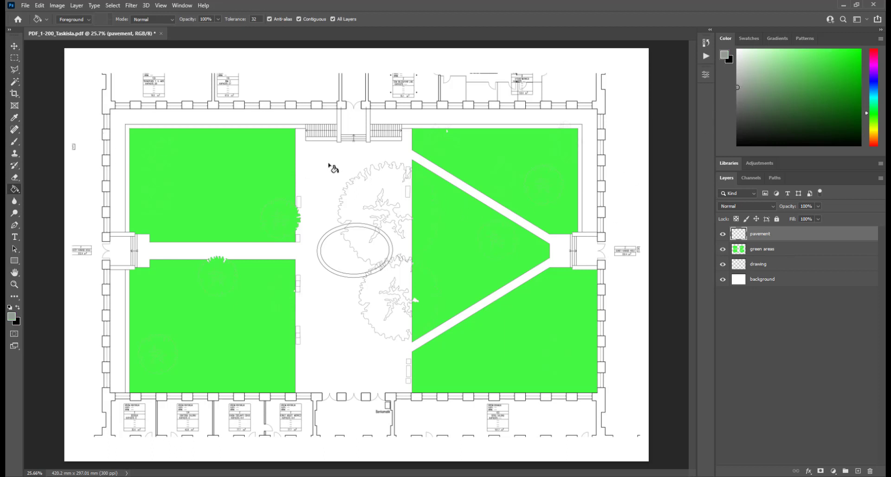
- Try to fill the courtyard paving with grey without a selection, and undo the fill
{"action": "left_click", "coordinate": [326, 201]}
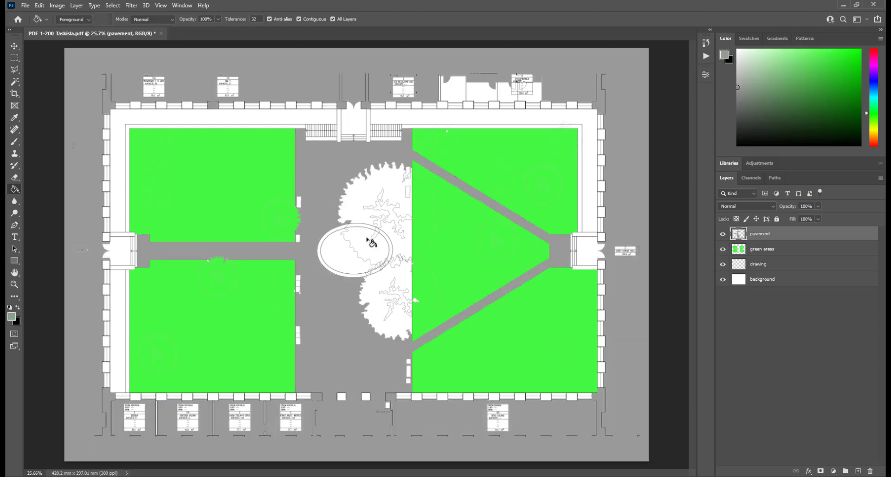
{"action": "key", "text": "ctrl+z"}
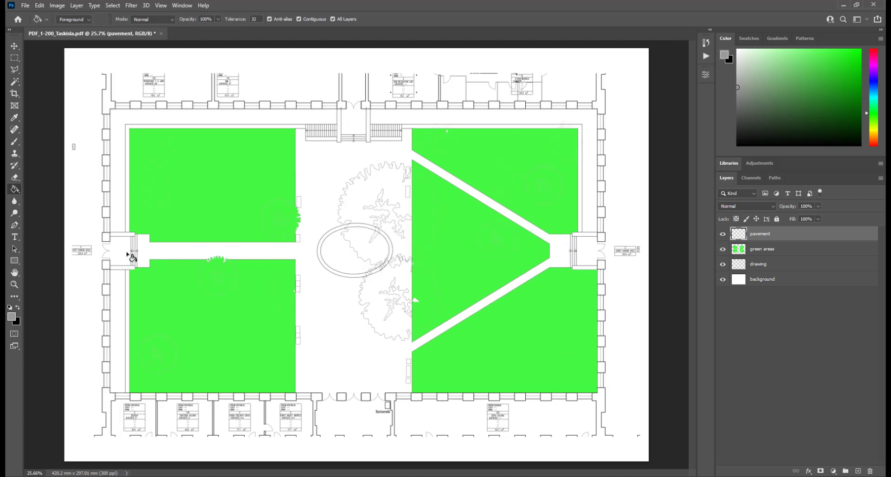
{"action": "left_click", "coordinate": [145, 258]}
- Select the rectangular landing in front of the left entrance steps, fill it with grey and deselect
{"action": "left_click", "coordinate": [15, 58]}
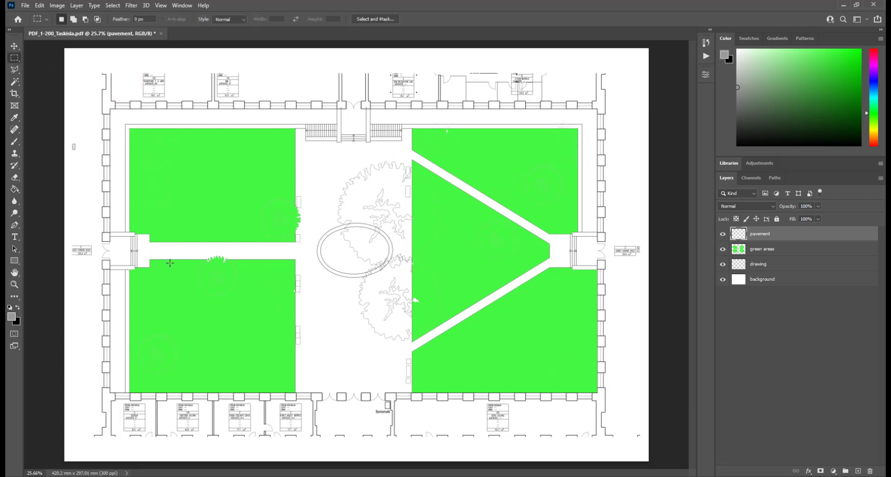
{"action": "scroll", "coordinate": [169, 260], "scroll_direction": "up", "scroll_amount": 8}
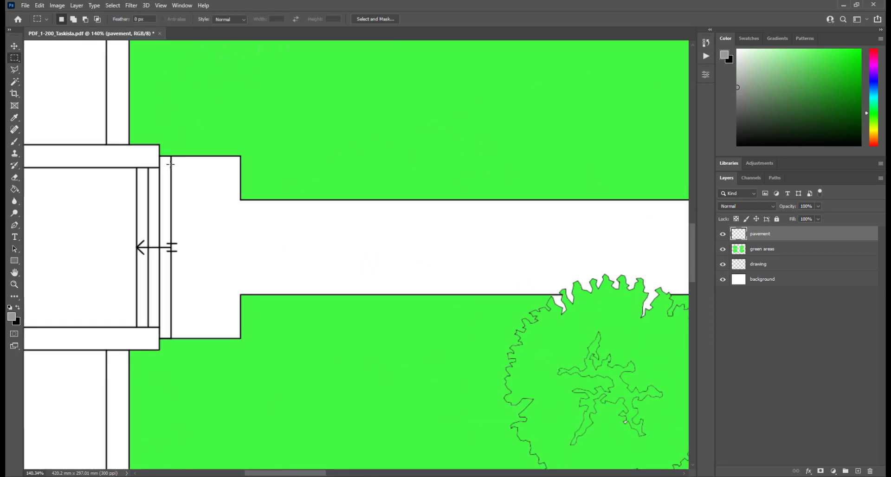
{"action": "mouse_move", "coordinate": [171, 157]}
{"action": "left_mouse_down"}
{"action": "mouse_move", "coordinate": [246, 320]}
{"action": "mouse_move", "coordinate": [248, 342]}
{"action": "mouse_move", "coordinate": [240, 338]}
{"action": "left_mouse_up"}
{"action": "key", "text": "g"}
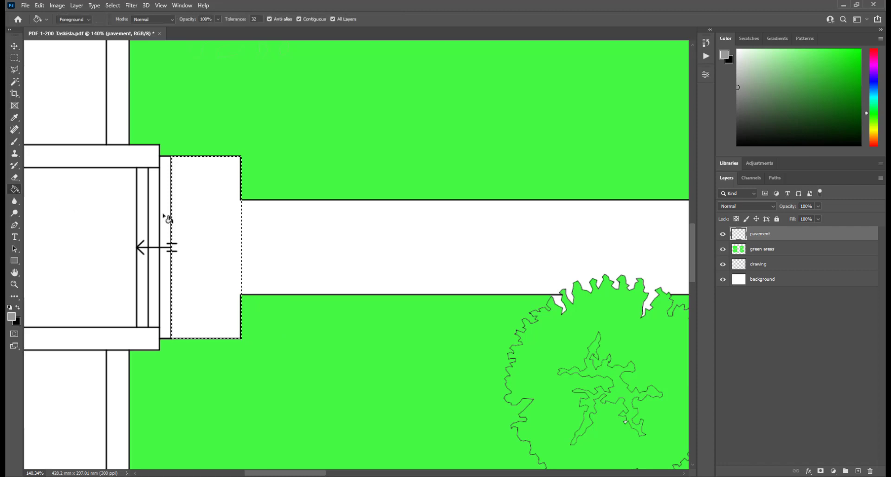
{"action": "left_click", "coordinate": [202, 212]}
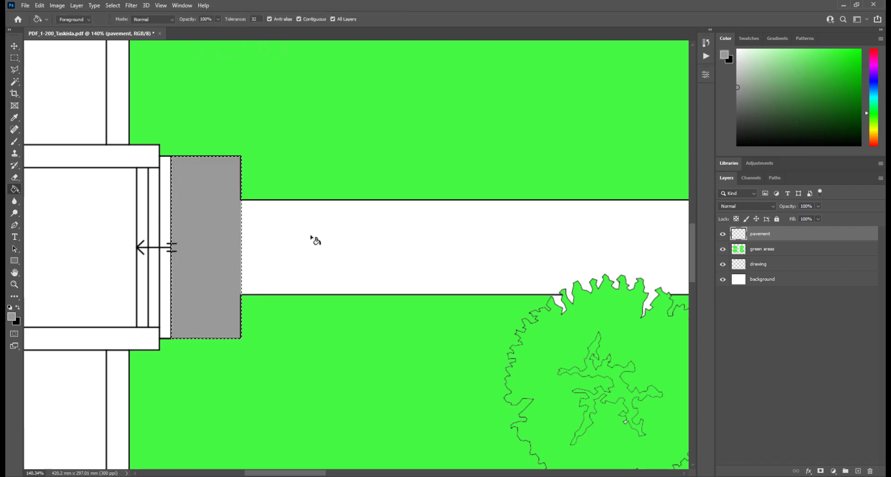
{"action": "key", "text": "ctrl+d"}
- Select the straight path between the two left lawns with a rectangular marquee, fill it with grey and deselect
{"action": "scroll", "coordinate": [321, 246], "scroll_direction": "down", "scroll_amount": 2, "text": "alt"}
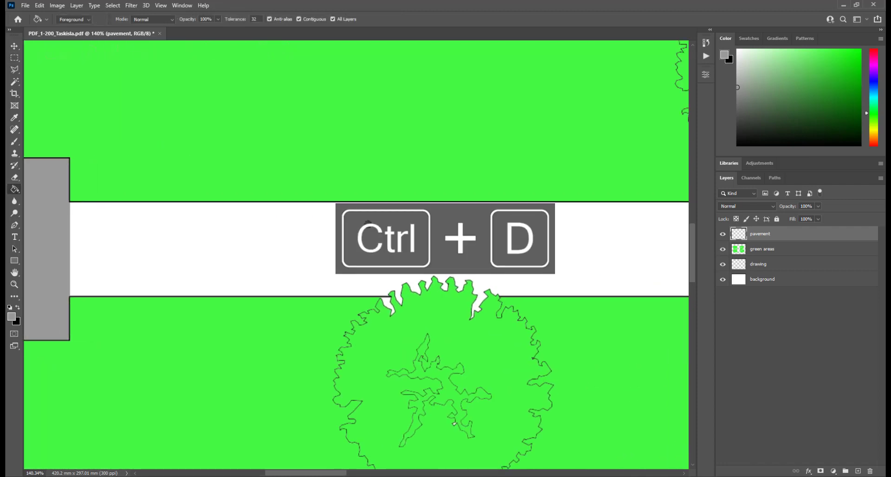
{"action": "scroll", "coordinate": [326, 252], "scroll_direction": "down", "scroll_amount": 2, "text": "alt"}
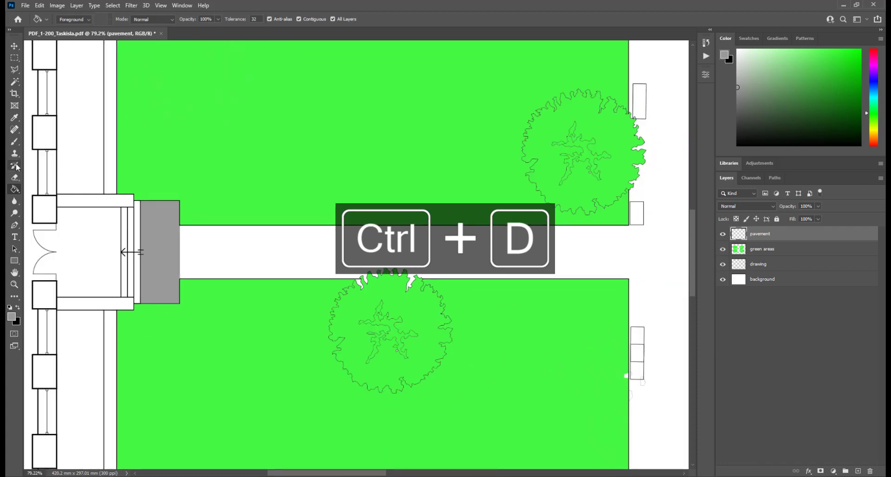
{"action": "left_click", "coordinate": [15, 58]}
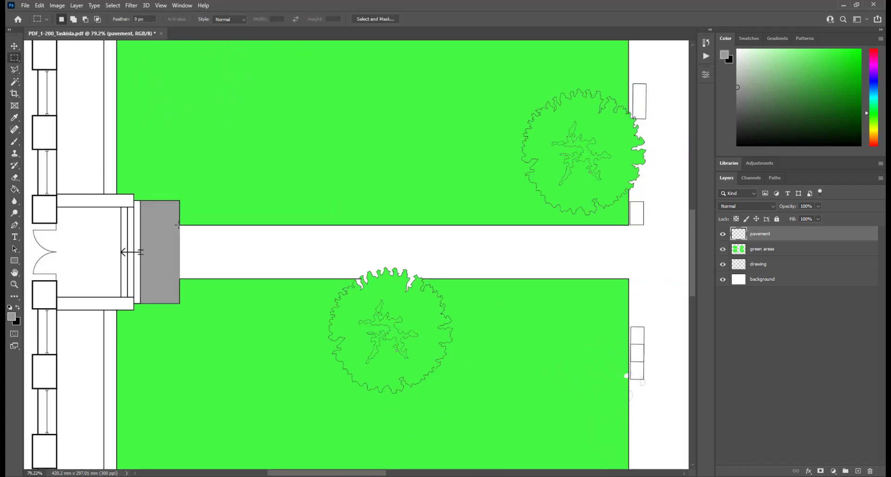
{"action": "mouse_move", "coordinate": [179, 225]}
{"action": "left_mouse_down"}
{"action": "mouse_move", "coordinate": [672, 292]}
{"action": "mouse_move", "coordinate": [647, 279]}
{"action": "left_mouse_up"}
{"action": "key", "text": "g"}
{"action": "left_click", "coordinate": [538, 244]}
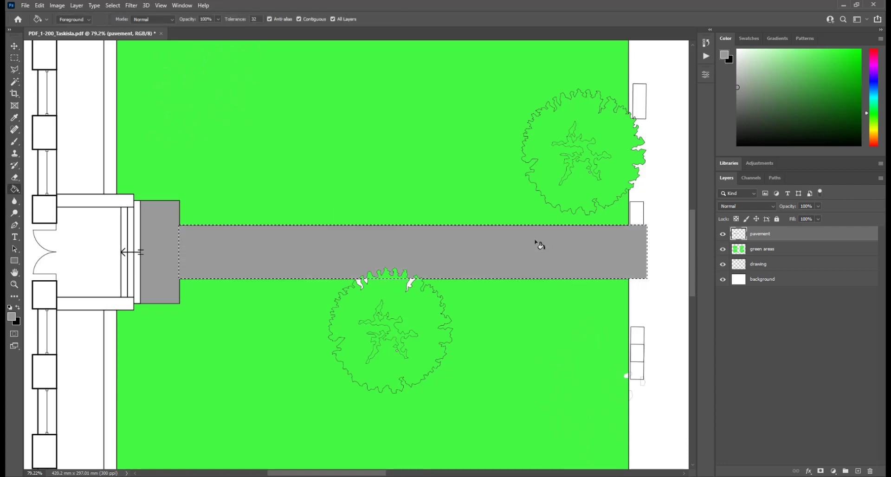
{"action": "key", "text": "ctrl+d"}
- Sample white from the central paving, and resample the grey from the filled path
{"action": "left_click_drag", "start_coordinate": [597, 247], "coordinate": [280, 302]}
{"action": "scroll", "coordinate": [327, 285], "scroll_direction": "down", "scroll_amount": 5}
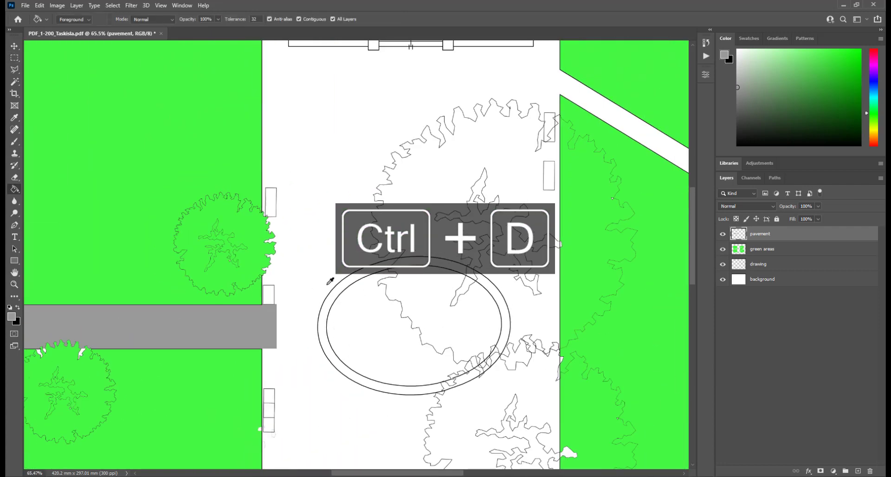
{"action": "left_click", "coordinate": [346, 245], "text": "alt"}
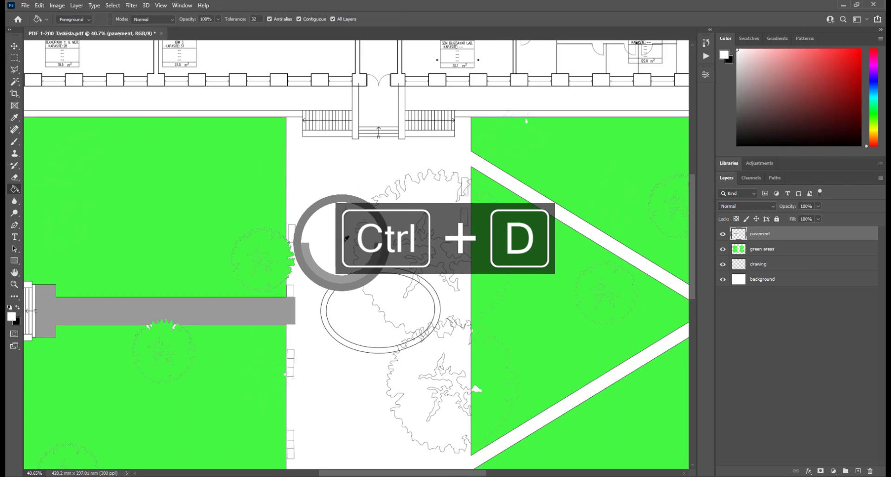
{"action": "left_click", "coordinate": [282, 303], "text": "alt"}
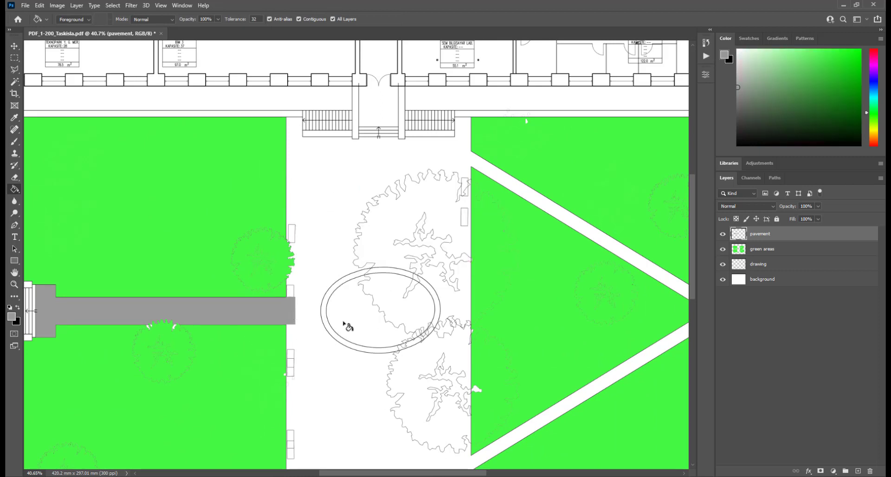
- Select the central paved strip between the left and right lawns with a rectangular marquee
{"action": "key", "text": "m"}
{"action": "left_click_drag", "start_coordinate": [286, 118], "coordinate": [472, 383]}
{"action": "scroll", "coordinate": [465, 336], "scroll_direction": "up", "scroll_amount": 10}
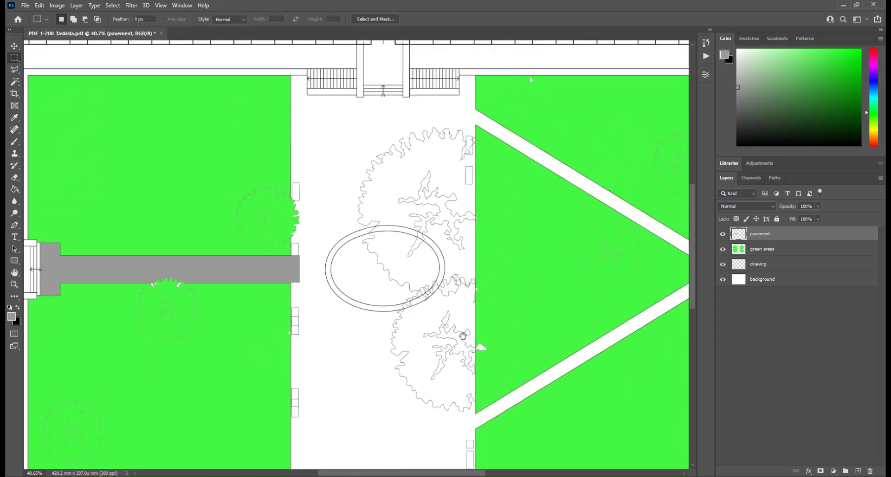
{"action": "scroll", "coordinate": [359, 106], "scroll_direction": "up", "scroll_amount": 5}
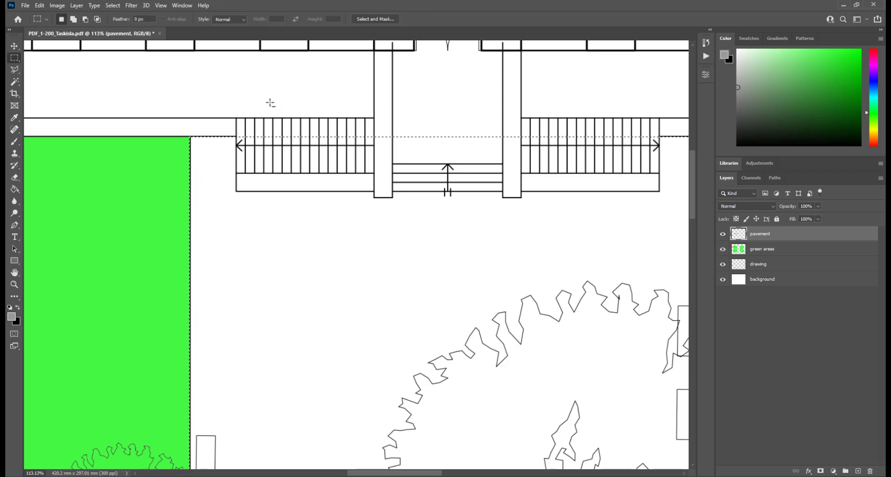
- Subtract the rectangular staircase area at the upper end of the central strip from the selection
{"action": "key", "text": "alt"}
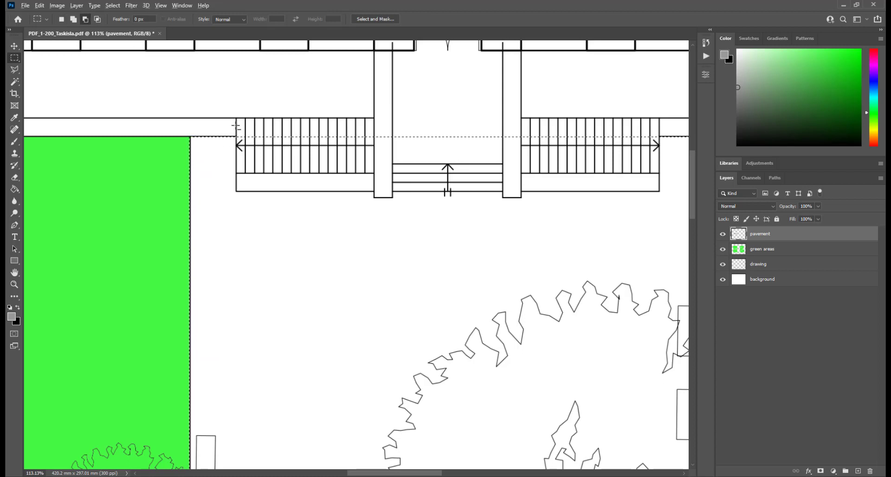
{"action": "left_click_drag", "start_coordinate": [235, 125], "coordinate": [543, 176]}
{"action": "left_click_drag", "start_coordinate": [659, 190], "coordinate": [654, 197]}
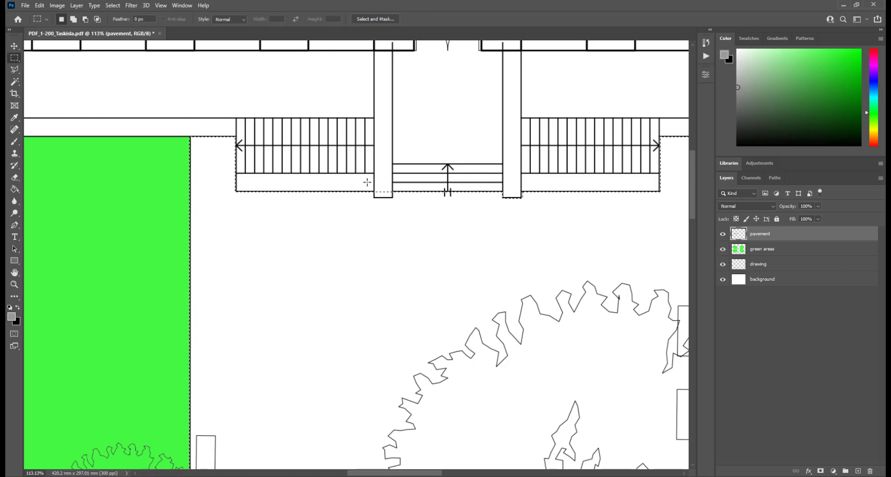
- Undo the stray marquee and subtract the projecting ends of the staircase walls from the selection
{"action": "left_click_drag", "start_coordinate": [415, 95], "coordinate": [457, 125]}
{"action": "key", "text": "ctrl+z"}
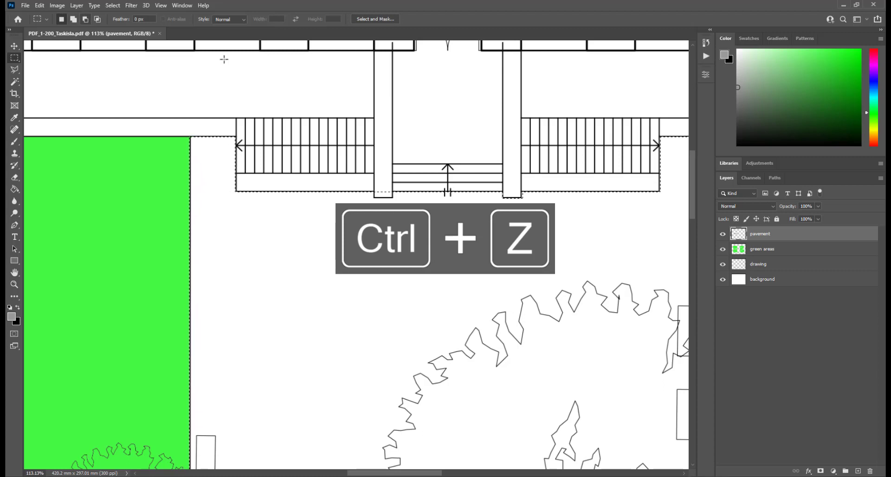
{"action": "key", "text": "shift+alt"}
{"action": "left_click_drag", "start_coordinate": [374, 183], "coordinate": [393, 198]}
{"action": "key", "text": "space"}
{"action": "left_click_drag", "start_coordinate": [616, 196], "coordinate": [366, 209]}
{"action": "left_click_drag", "start_coordinate": [535, 258], "coordinate": [352, 86]}
- Fill the selected central paving around the trees and the oval with grey on the pavement layer
{"action": "scroll", "coordinate": [360, 178], "scroll_direction": "down", "scroll_amount": 5}
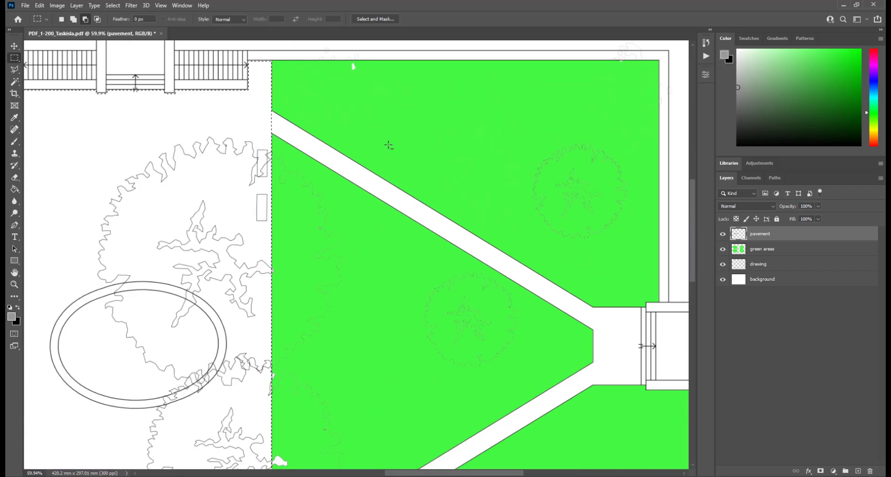
{"action": "scroll", "coordinate": [360, 178], "scroll_direction": "down", "scroll_amount": 2}
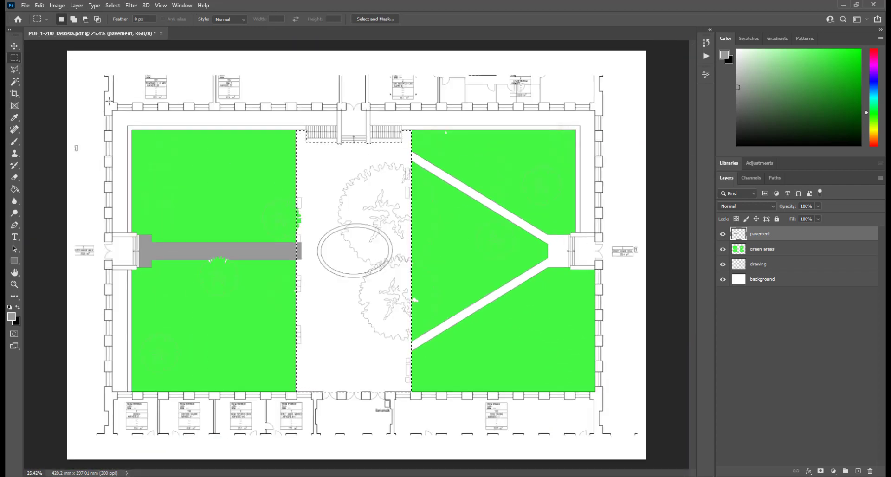
{"action": "left_click", "coordinate": [14, 189]}
{"action": "left_click", "coordinate": [336, 181]}
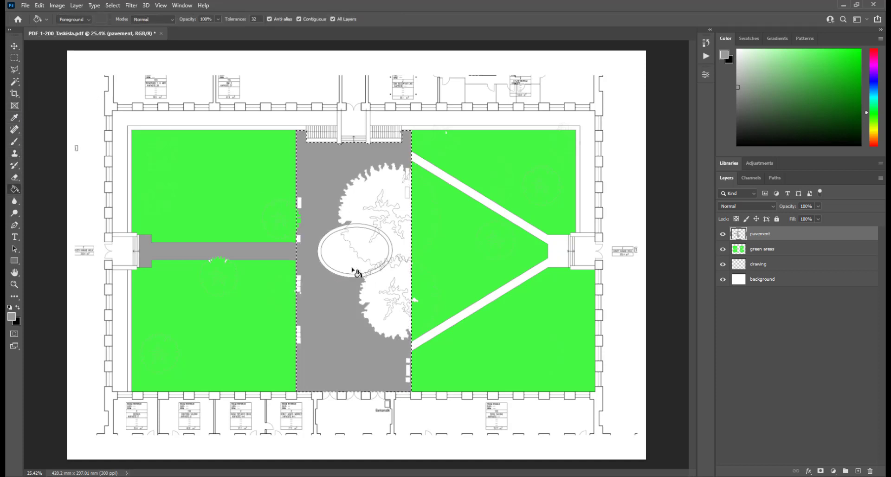
- Disable All Layers for the Paint Bucket, fill the remaining tree, oval and bench areas of the central strip with grey, and deselect
{"action": "left_click", "coordinate": [333, 19]}
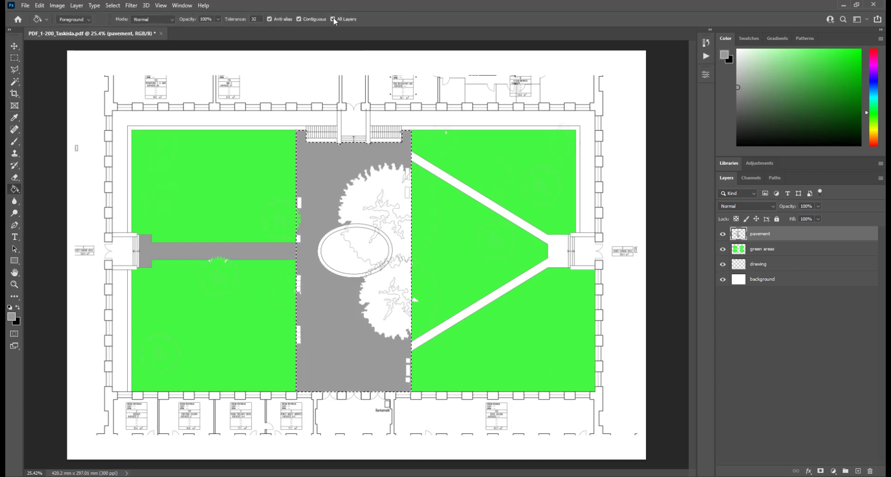
{"action": "left_click", "coordinate": [376, 188]}
{"action": "left_click", "coordinate": [300, 202]}
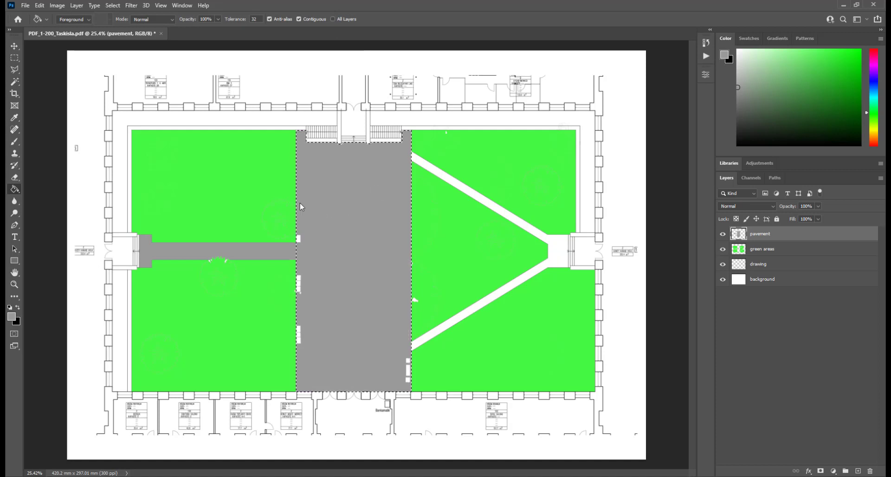
{"action": "left_click", "coordinate": [299, 240]}
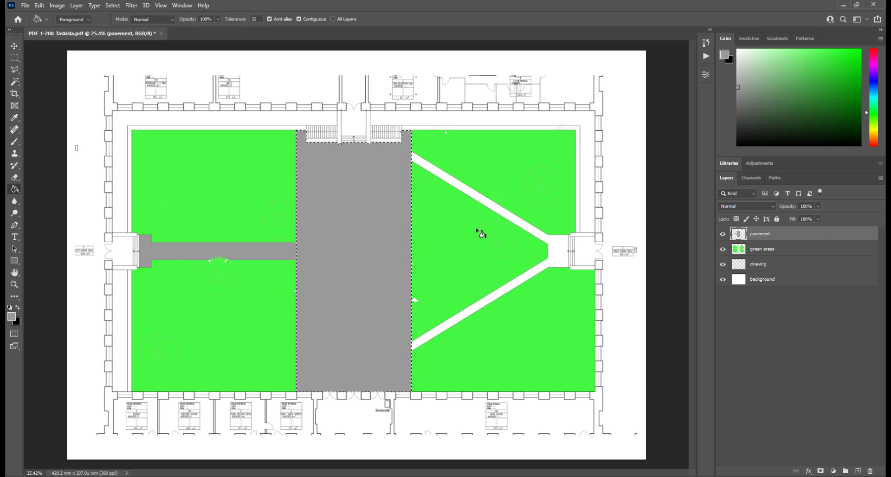
{"action": "key", "text": "ctrl+d"}
{"action": "scroll", "coordinate": [553, 275], "scroll_direction": "up", "scroll_amount": 2}
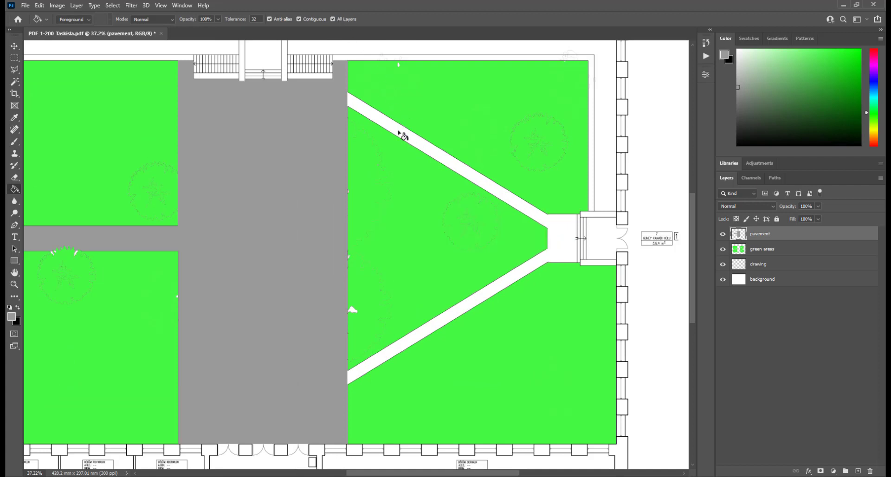
- Fill the two diagonal paths around the triangular lawn with grey on the pavement layer
{"action": "left_click", "coordinate": [401, 135]}
{"action": "left_click_drag", "start_coordinate": [369, 286], "coordinate": [462, 289]}
{"action": "scroll", "coordinate": [517, 235], "scroll_direction": "down", "scroll_amount": 2}
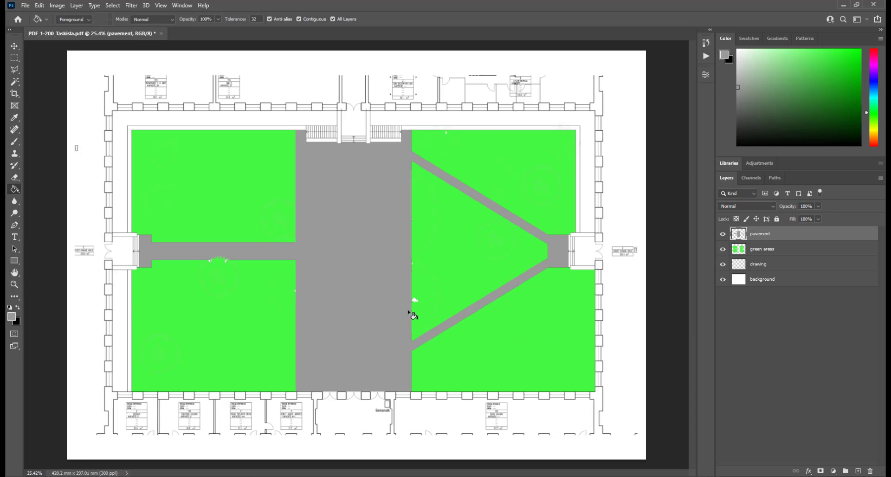
- On the green areas layer, select a rectangular strip of the triangular lawn enclosing the white gaps along the central pavement edge
{"action": "scroll", "coordinate": [447, 301], "scroll_direction": "up", "scroll_amount": 5}
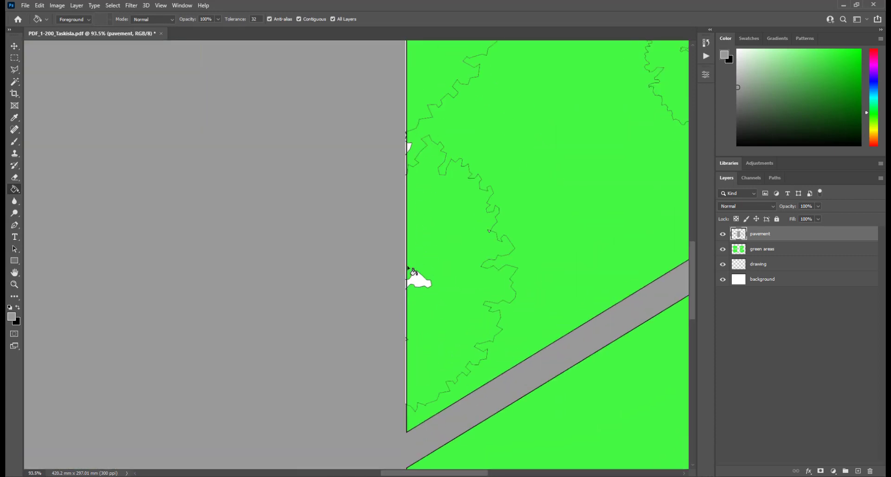
{"action": "left_click", "coordinate": [787, 249]}
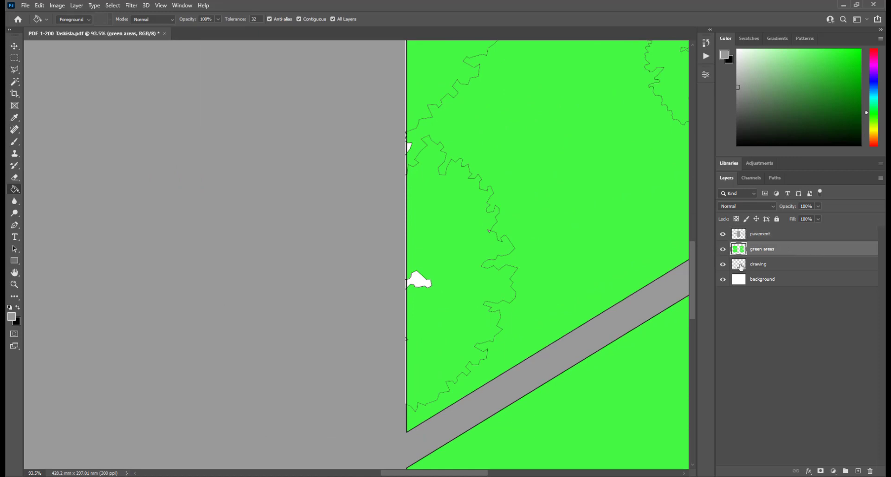
{"action": "key", "text": "m"}
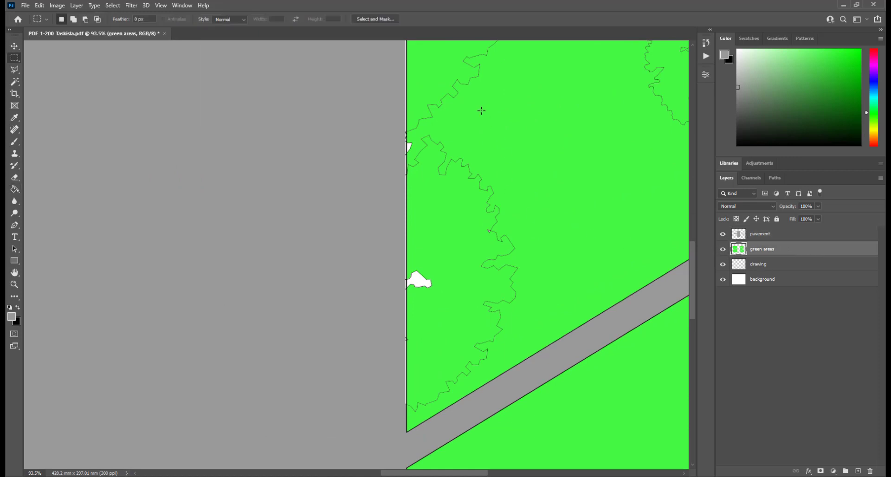
{"action": "left_click_drag", "start_coordinate": [490, 73], "coordinate": [407, 346]}
- Undo the mistaken grey fill and fill the white gaps in the selected strip with the sampled lawn green
{"action": "left_click", "coordinate": [15, 190]}
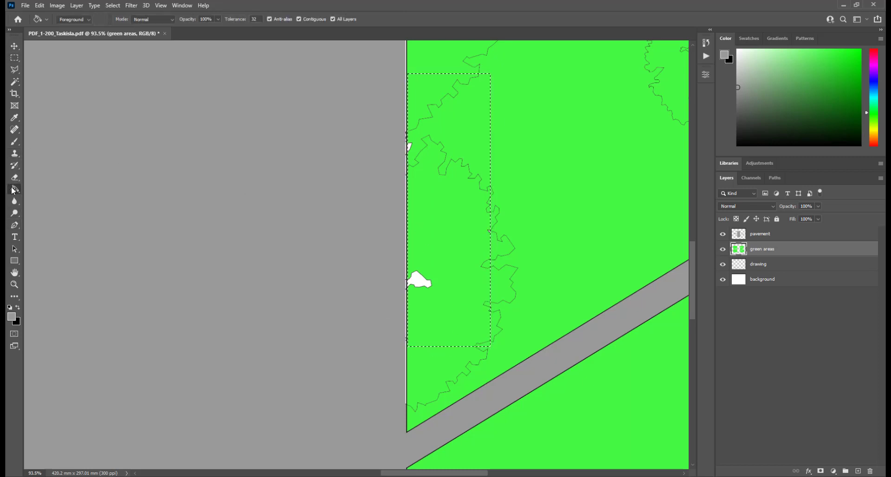
{"action": "left_click", "coordinate": [421, 283]}
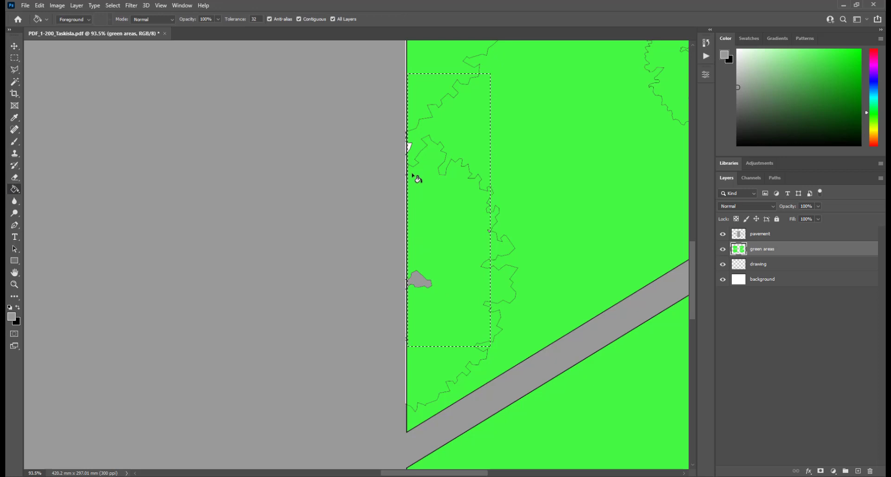
{"action": "key", "text": "ctrl+z"}
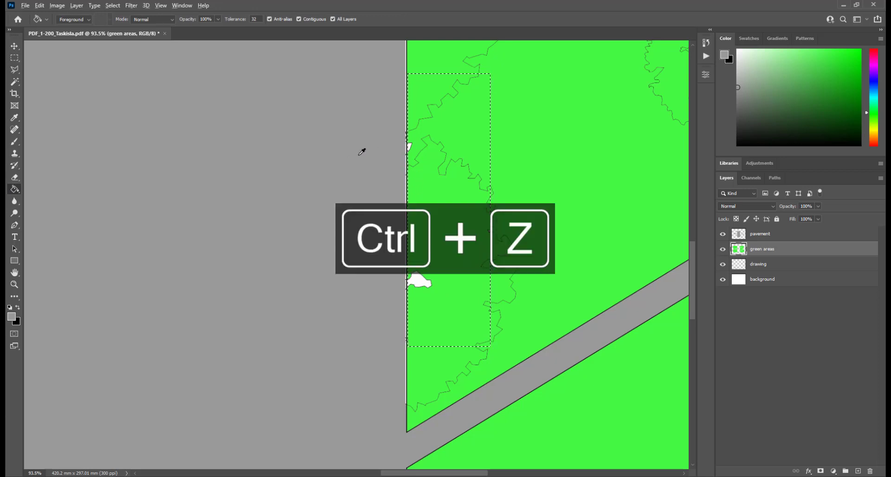
{"action": "left_click", "coordinate": [547, 116], "text": "alt"}
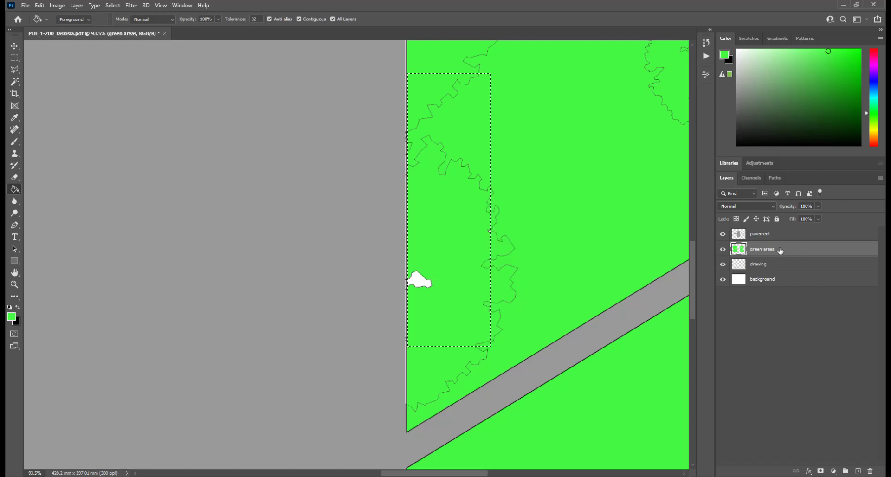
{"action": "left_click", "coordinate": [419, 284]}
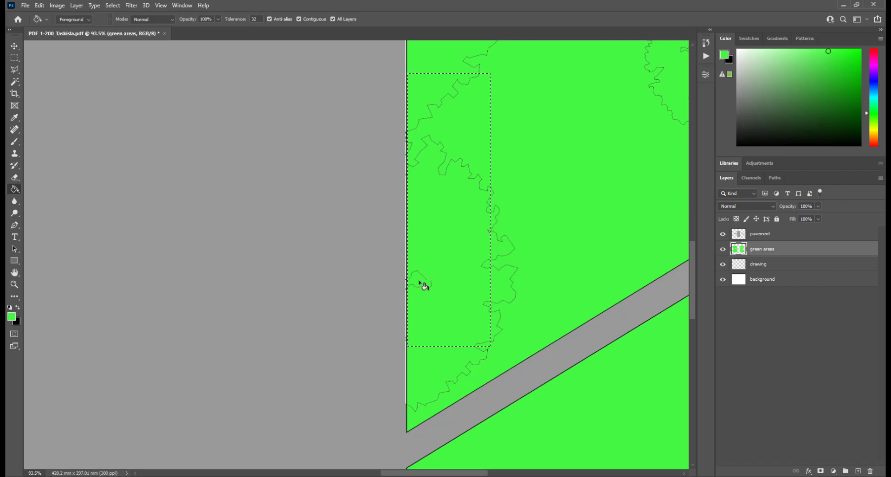
- Replace the selection with a small marquee around the remaining white gap farther along the pavement edge and fill it with green
{"action": "left_click_drag", "start_coordinate": [472, 291], "coordinate": [443, 338]}
{"action": "scroll", "coordinate": [362, 274], "scroll_direction": "up", "scroll_amount": 6}
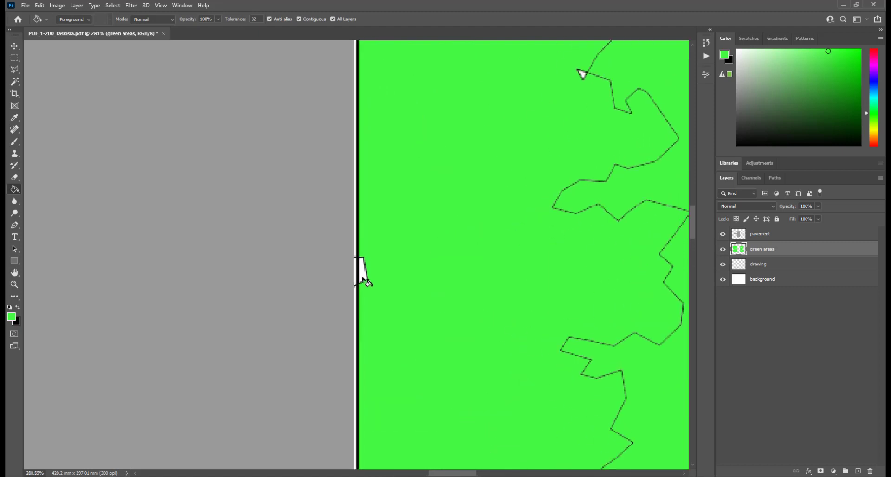
{"action": "key", "text": "ctrl+d"}
{"action": "key", "text": "m"}
{"action": "left_click_drag", "start_coordinate": [410, 221], "coordinate": [357, 348]}
{"action": "key", "text": "g"}
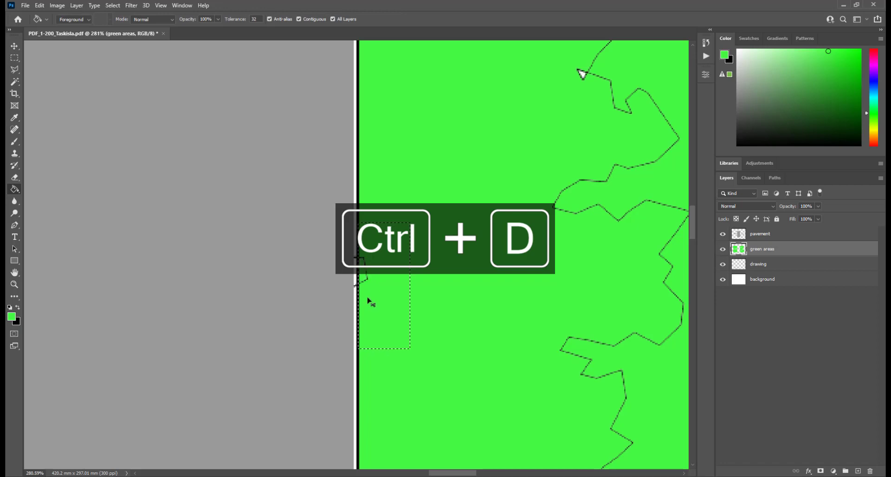
- Select the path area where the tree crown overlaps the horizontal pavement and delete its green fill
{"action": "scroll", "coordinate": [510, 176], "scroll_direction": "down", "scroll_amount": 10}
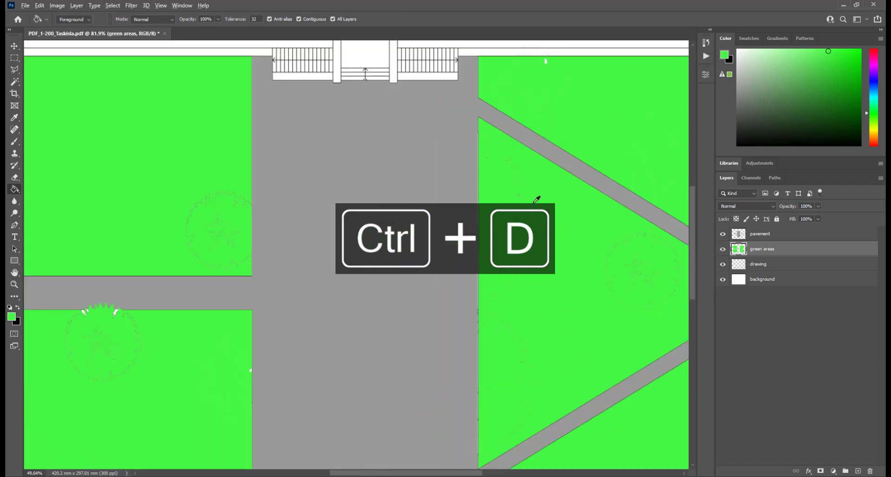
{"action": "scroll", "coordinate": [212, 304], "scroll_direction": "up", "scroll_amount": 8}
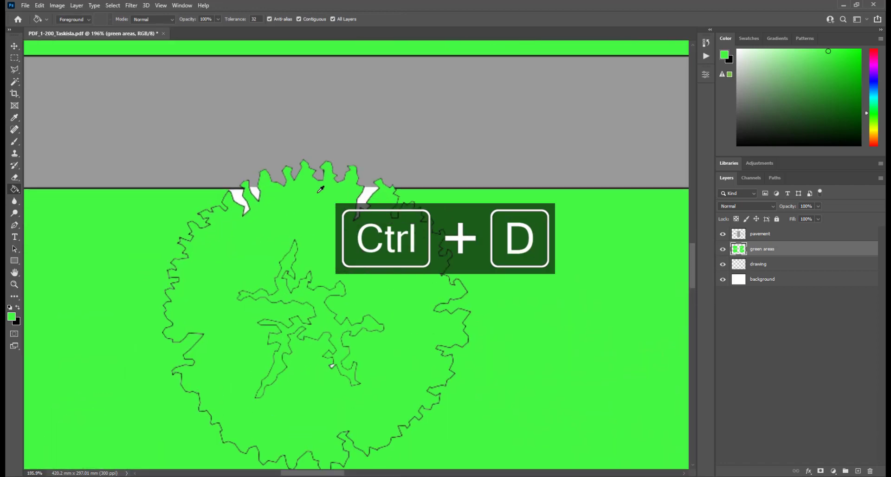
{"action": "key", "text": "m"}
{"action": "left_click_drag", "start_coordinate": [499, 87], "coordinate": [96, 188]}
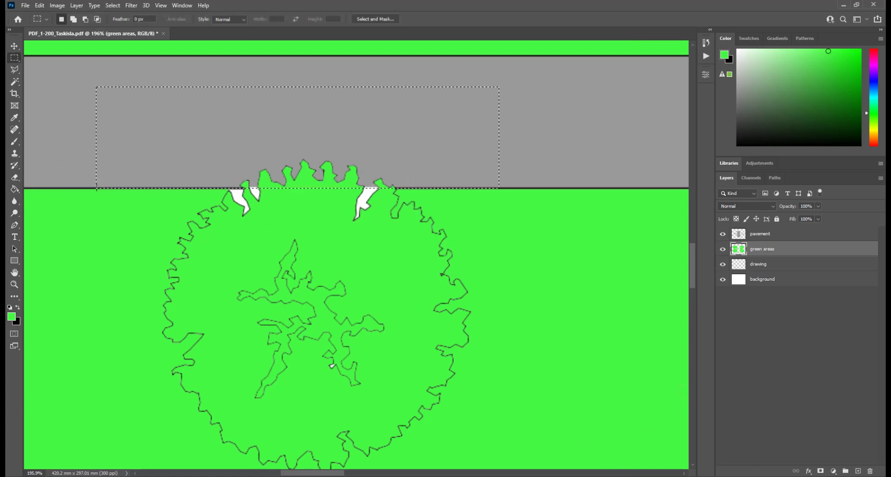
{"action": "key", "text": "Delete"}
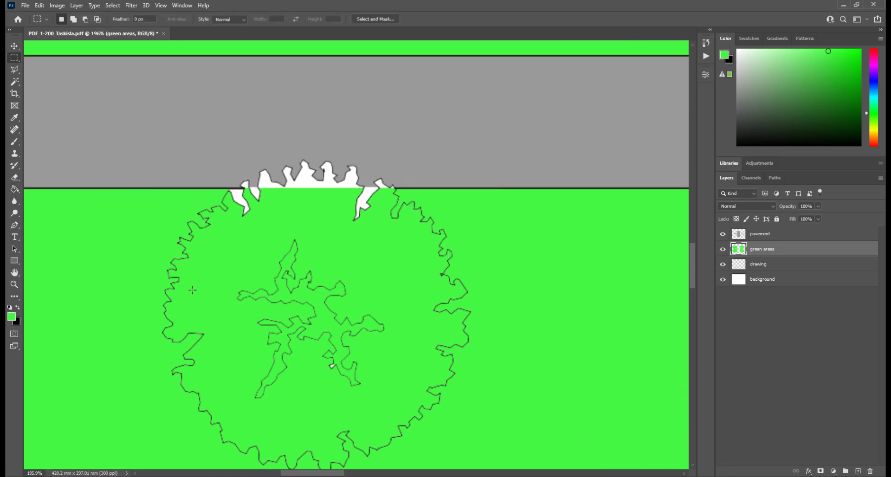
- Select the lawn area around the tree just below the horizontal path, brush it over with green, and deselect
{"action": "left_click_drag", "start_coordinate": [83, 421], "coordinate": [601, 189]}
{"action": "key", "text": "g"}
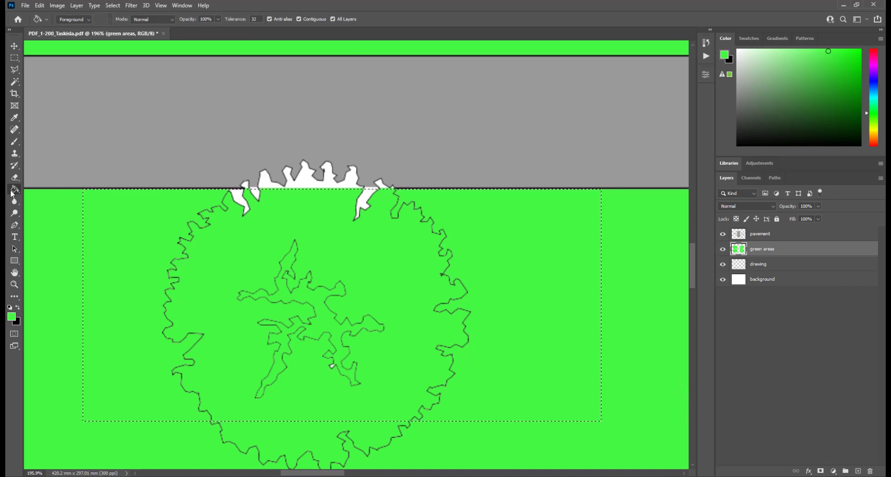
{"action": "key", "text": "b"}
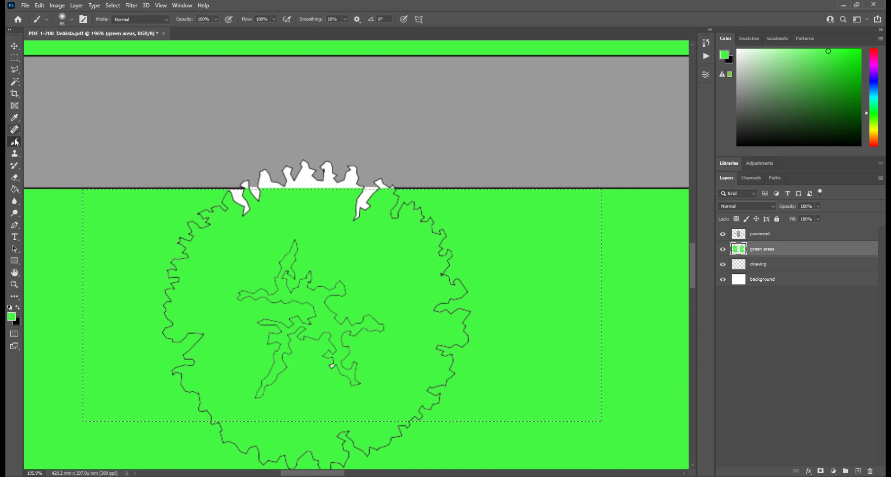
{"action": "mouse_move", "coordinate": [39, 167]}
{"action": "left_mouse_down"}
{"action": "mouse_move", "coordinate": [173, 195]}
{"action": "mouse_move", "coordinate": [237, 300]}
{"action": "mouse_move", "coordinate": [462, 370]}
{"action": "mouse_move", "coordinate": [169, 407]}
{"action": "mouse_move", "coordinate": [461, 250]}
{"action": "mouse_move", "coordinate": [436, 246]}
{"action": "left_mouse_up"}
{"action": "scroll", "coordinate": [435, 246], "scroll_direction": "down", "scroll_amount": 3}
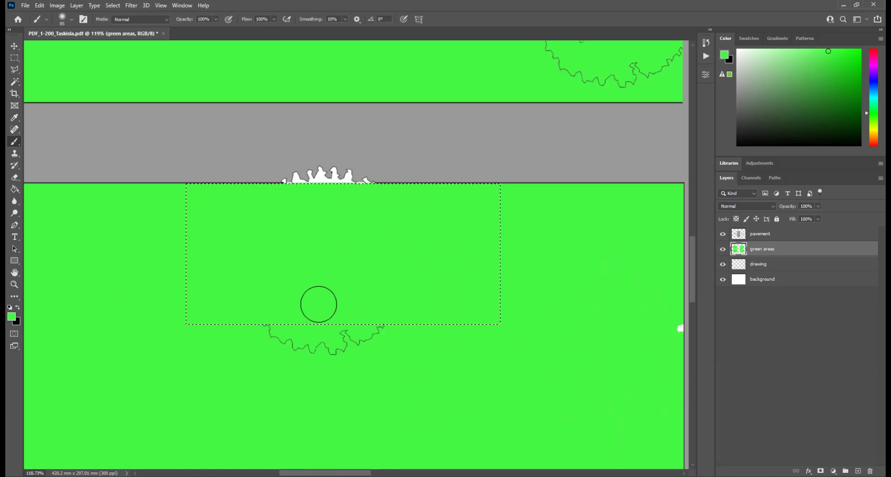
{"action": "key", "text": "ctrl+d"}
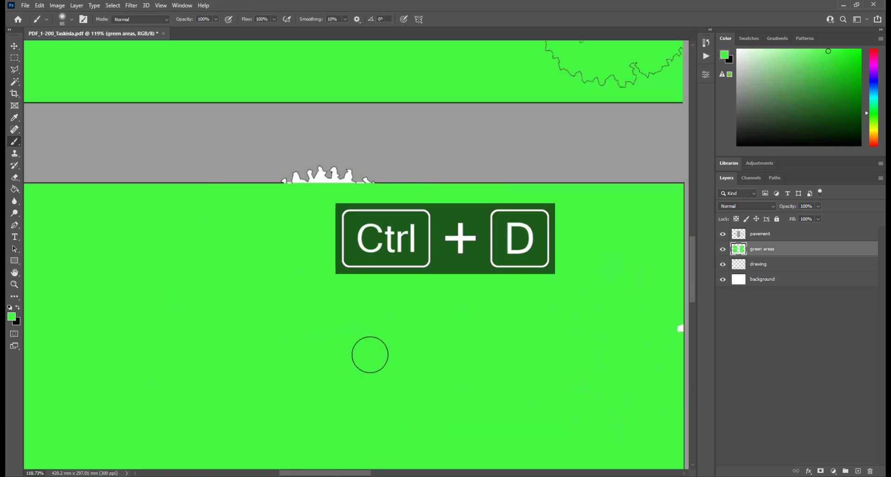
- Set the brush to about 186 px with 74% hardness and paint green over the tree near the lower-left lawn corner
{"action": "scroll", "coordinate": [368, 354], "scroll_direction": "down", "scroll_amount": 2}
{"action": "left_click_drag", "start_coordinate": [313, 317], "coordinate": [450, 146]}
{"action": "scroll", "coordinate": [294, 279], "scroll_direction": "up", "scroll_amount": 3}
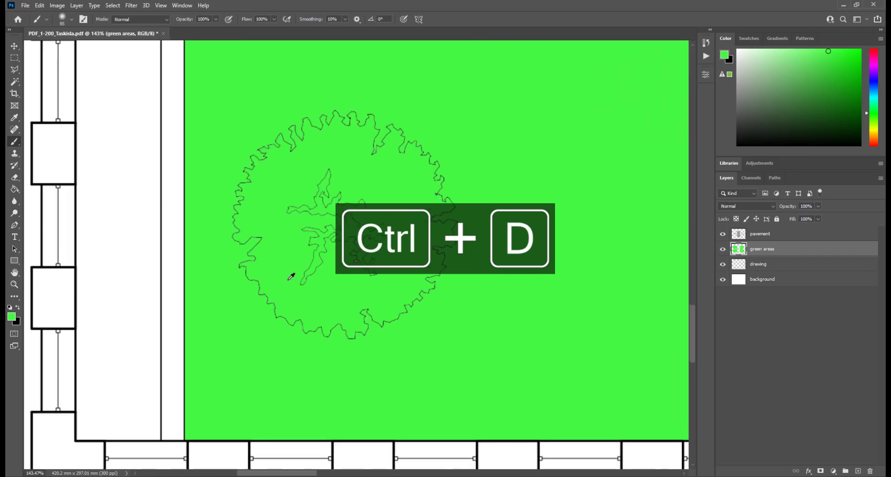
{"action": "left_click_drag", "start_coordinate": [260, 170], "coordinate": [318, 168]}
{"action": "mouse_move", "coordinate": [421, 165]}
{"action": "left_mouse_down"}
{"action": "mouse_move", "coordinate": [412, 216]}
{"action": "mouse_move", "coordinate": [428, 255]}
{"action": "left_mouse_up"}
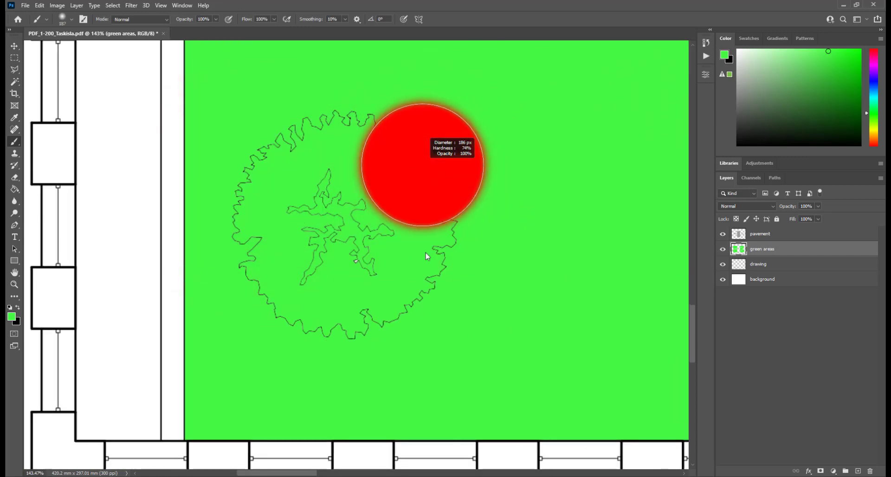
{"action": "mouse_move", "coordinate": [460, 146]}
{"action": "left_mouse_down"}
{"action": "mouse_move", "coordinate": [442, 290]}
{"action": "mouse_move", "coordinate": [336, 312]}
{"action": "mouse_move", "coordinate": [303, 285]}
{"action": "mouse_move", "coordinate": [282, 244]}
{"action": "mouse_move", "coordinate": [289, 158]}
{"action": "mouse_move", "coordinate": [398, 130]}
{"action": "mouse_move", "coordinate": [348, 271]}
{"action": "mouse_move", "coordinate": [391, 183]}
{"action": "mouse_move", "coordinate": [367, 208]}
{"action": "mouse_move", "coordinate": [352, 179]}
{"action": "mouse_move", "coordinate": [273, 221]}
{"action": "left_mouse_up"}
- Enlarge the brush to about 528 px and try hardness values of 12%, 0% and 46%
{"action": "scroll", "coordinate": [259, 229], "scroll_direction": "down", "scroll_amount": 5}
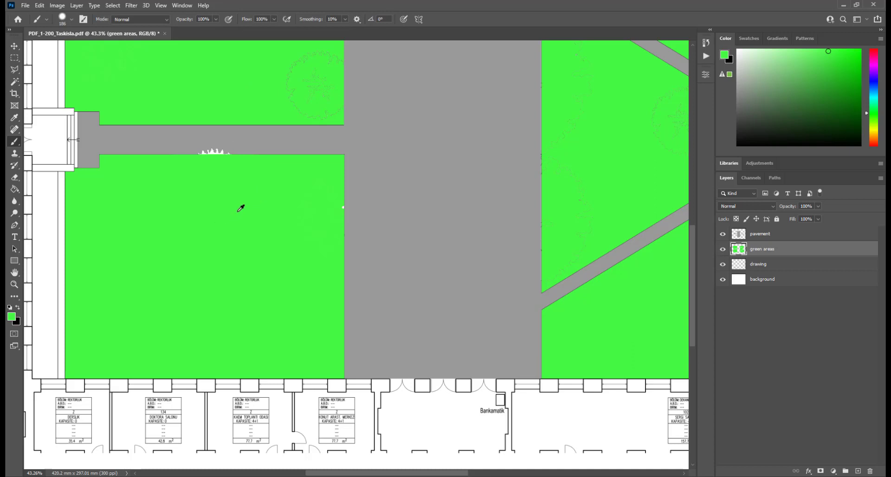
{"action": "mouse_move", "coordinate": [237, 212]}
{"action": "left_mouse_down"}
{"action": "mouse_move", "coordinate": [268, 209]}
{"action": "mouse_move", "coordinate": [221, 208]}
{"action": "mouse_move", "coordinate": [265, 209]}
{"action": "mouse_move", "coordinate": [265, 158]}
{"action": "mouse_move", "coordinate": [259, 260]}
{"action": "mouse_move", "coordinate": [258, 115]}
{"action": "left_mouse_up"}
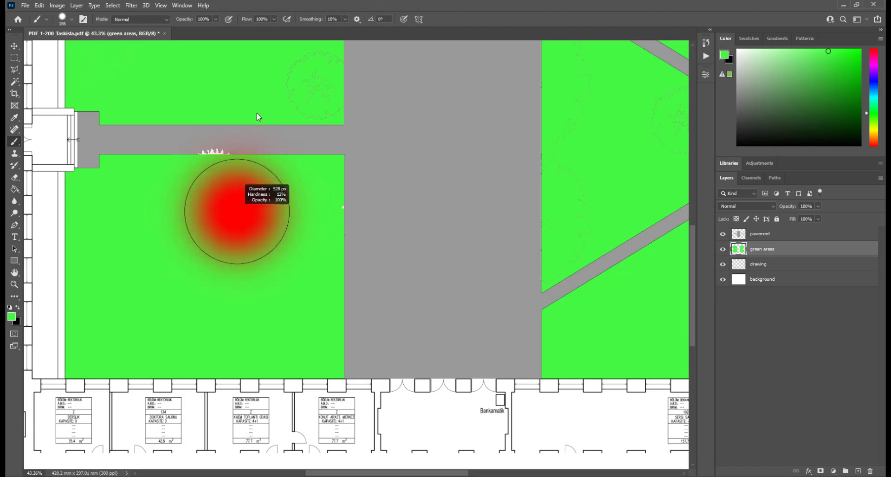
{"action": "mouse_move", "coordinate": [257, 113]}
{"action": "left_mouse_down"}
{"action": "mouse_move", "coordinate": [258, 79]}
{"action": "mouse_move", "coordinate": [256, 310]}
{"action": "mouse_move", "coordinate": [256, 114]}
{"action": "left_mouse_up"}
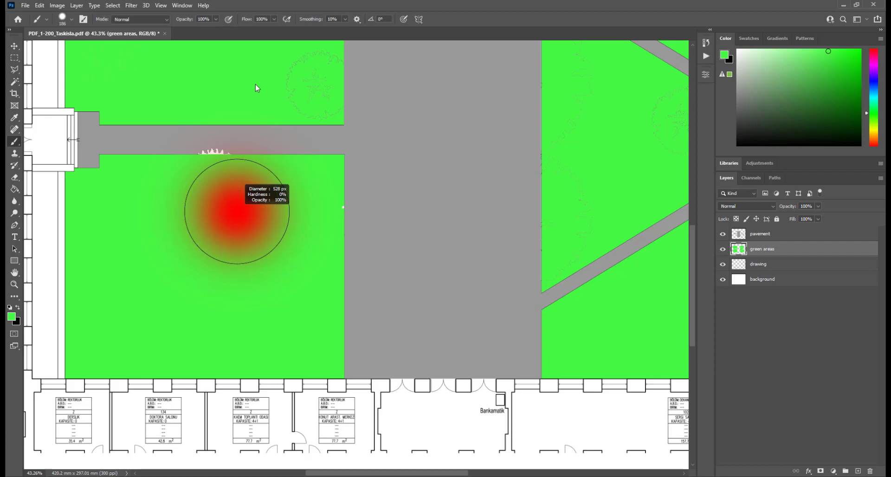
{"action": "left_click_drag", "start_coordinate": [256, 84], "coordinate": [251, 130]}
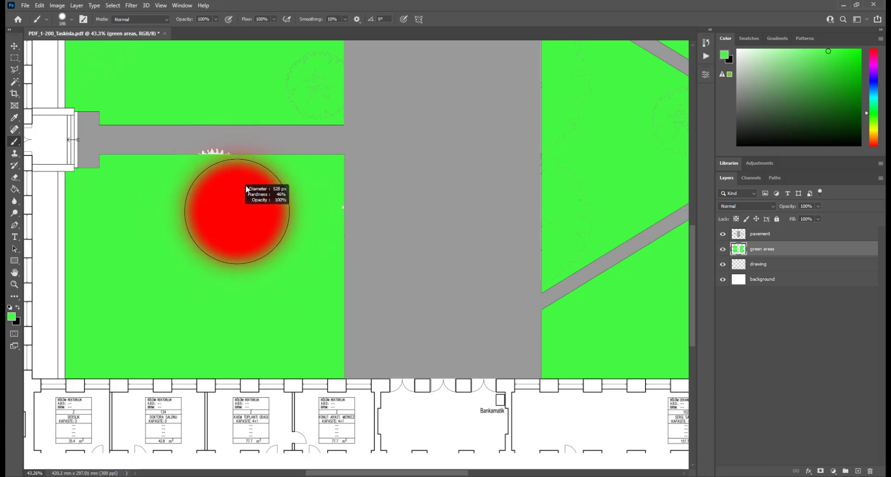
{"action": "left_click_drag", "start_coordinate": [247, 189], "coordinate": [257, 308]}
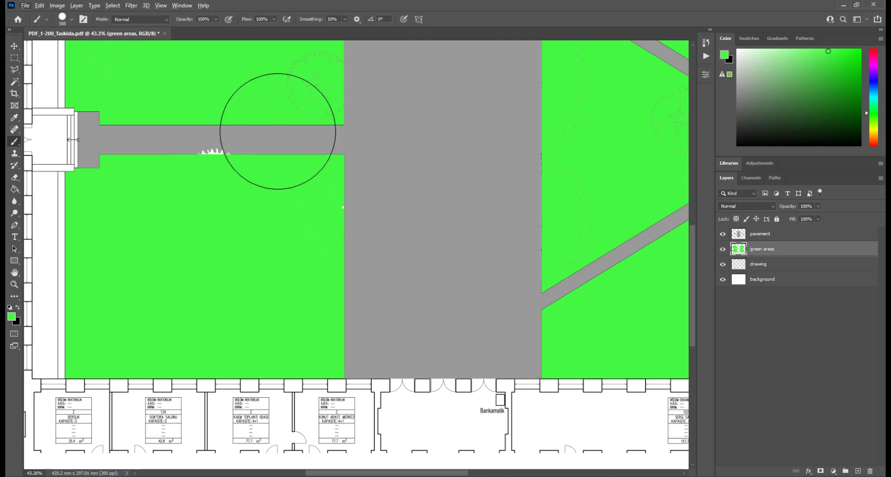
- Resize the brush to 214 px and paint green over the tree in the upper-left lawn, leaving out the part beside the central pavement
{"action": "scroll", "coordinate": [270, 81], "scroll_direction": "up", "scroll_amount": 6}
{"action": "left_click_drag", "start_coordinate": [316, 115], "coordinate": [171, 121]}
{"action": "left_click_drag", "start_coordinate": [273, 116], "coordinate": [270, 124]}
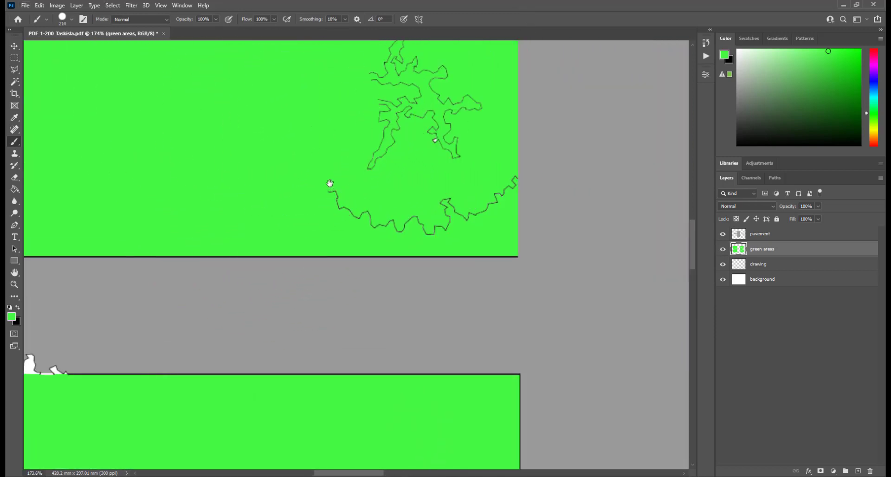
{"action": "left_click_drag", "start_coordinate": [328, 121], "coordinate": [340, 235]}
{"action": "mouse_move", "coordinate": [305, 164]}
{"action": "left_mouse_down"}
{"action": "mouse_move", "coordinate": [367, 106]}
{"action": "mouse_move", "coordinate": [396, 140]}
{"action": "mouse_move", "coordinate": [353, 206]}
{"action": "mouse_move", "coordinate": [351, 252]}
{"action": "mouse_move", "coordinate": [368, 273]}
{"action": "mouse_move", "coordinate": [385, 275]}
{"action": "mouse_move", "coordinate": [403, 271]}
{"action": "mouse_move", "coordinate": [409, 250]}
{"action": "mouse_move", "coordinate": [419, 249]}
{"action": "mouse_move", "coordinate": [423, 269]}
{"action": "left_mouse_up"}
- Select the upper-left lawn's edge beside the central pavement, brush green over the remaining tree lines, and deselect
{"action": "key", "text": "m"}
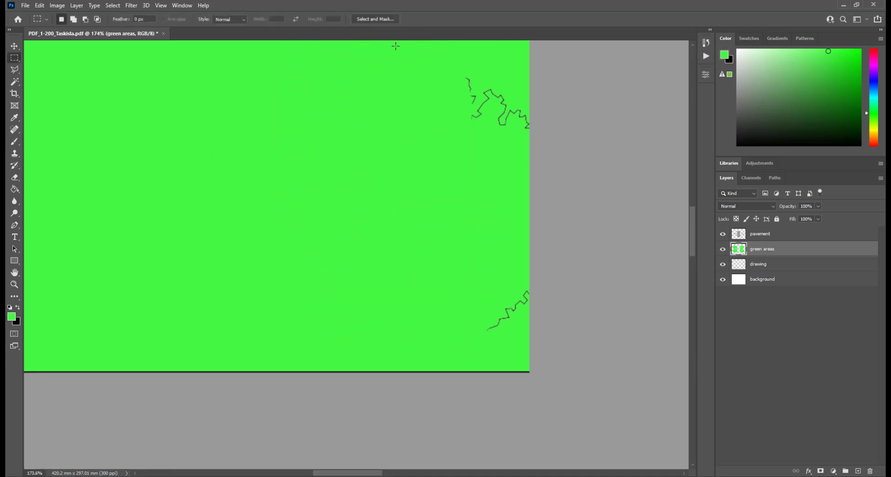
{"action": "left_click_drag", "start_coordinate": [383, 55], "coordinate": [456, 139]}
{"action": "mouse_move", "coordinate": [528, 280]}
{"action": "left_mouse_down"}
{"action": "mouse_move", "coordinate": [530, 359]}
{"action": "mouse_move", "coordinate": [516, 322]}
{"action": "mouse_move", "coordinate": [495, 317]}
{"action": "mouse_move", "coordinate": [517, 155]}
{"action": "mouse_move", "coordinate": [475, 68]}
{"action": "left_mouse_up"}
{"action": "key", "text": "b"}
{"action": "key", "text": "ctrl+d"}
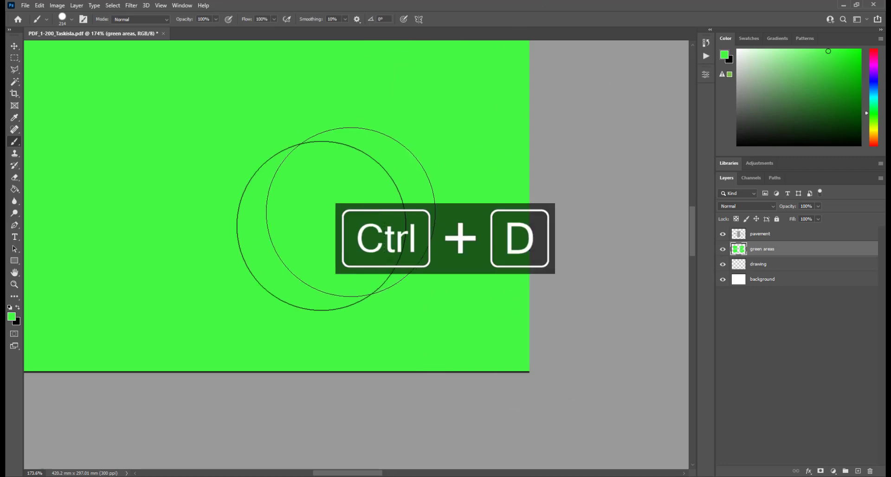
- Select the triangular lawn between the two diagonal paths by tracing its edges with the Polygonal Lasso tool
{"action": "scroll", "coordinate": [309, 242], "scroll_direction": "down", "scroll_amount": 3}
{"action": "scroll", "coordinate": [309, 241], "scroll_direction": "down", "scroll_amount": 3}
{"action": "left_click_drag", "start_coordinate": [599, 210], "coordinate": [402, 204]}
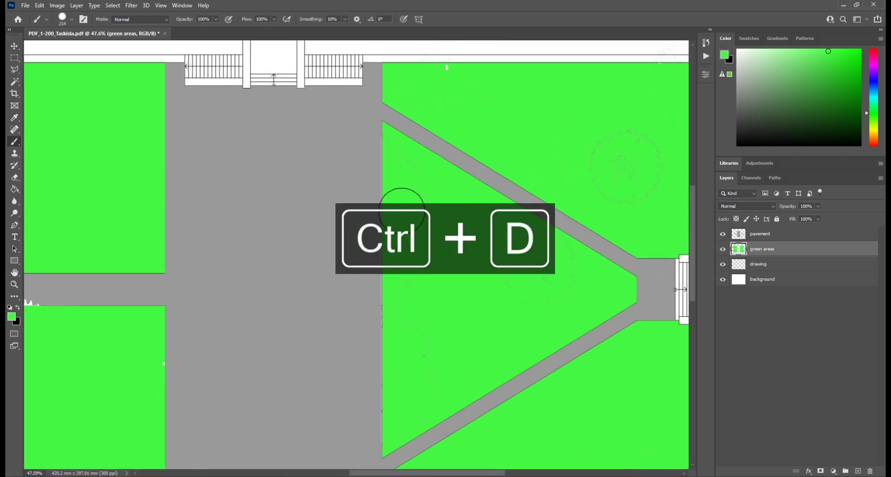
{"action": "scroll", "coordinate": [415, 161], "scroll_direction": "up", "scroll_amount": 3}
{"action": "scroll", "coordinate": [358, 139], "scroll_direction": "down", "scroll_amount": 3}
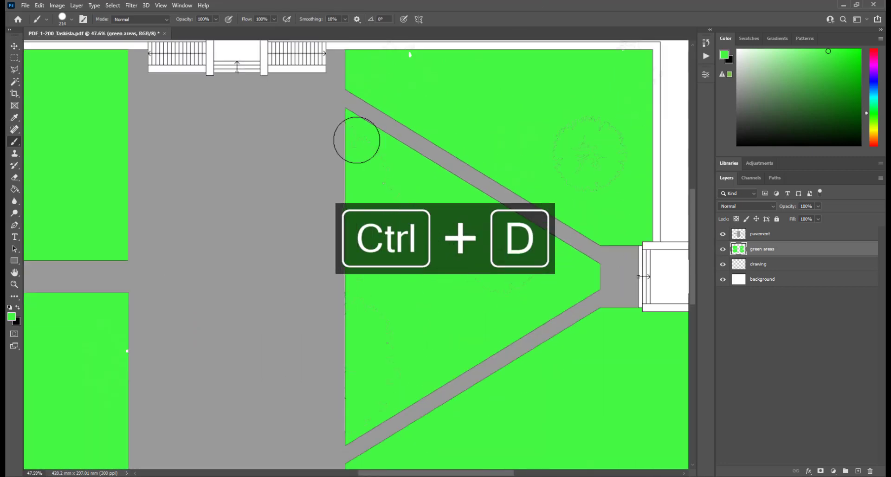
{"action": "left_click", "coordinate": [15, 70]}
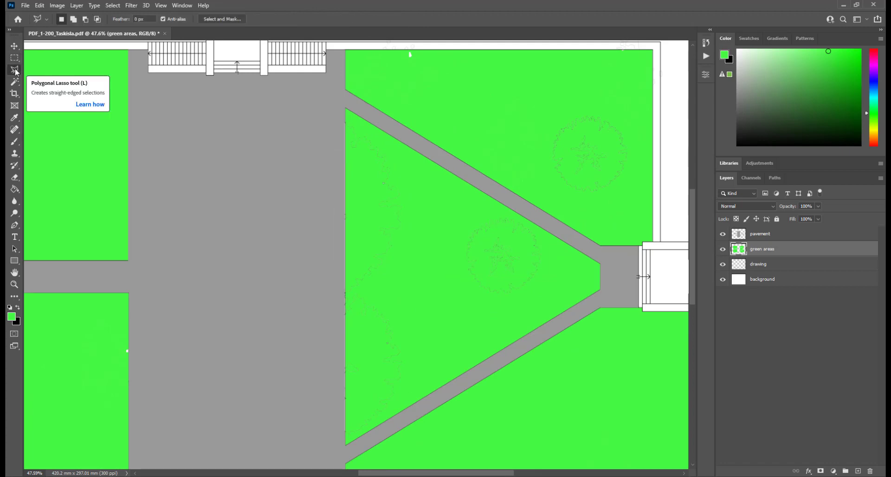
{"action": "scroll", "coordinate": [347, 110], "scroll_direction": "up", "scroll_amount": 5}
{"action": "left_click", "coordinate": [348, 111]}
{"action": "scroll", "coordinate": [259, 96], "scroll_direction": "down", "scroll_amount": 3}
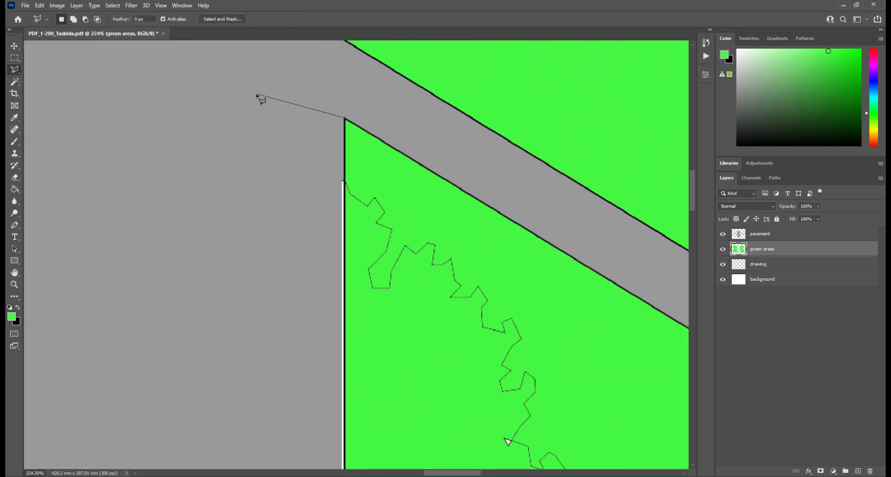
{"action": "scroll", "coordinate": [656, 433], "scroll_direction": "up", "scroll_amount": 3}
{"action": "left_click_drag", "start_coordinate": [637, 391], "coordinate": [312, 172]}
{"action": "mouse_move", "coordinate": [654, 395]}
{"action": "left_mouse_down"}
{"action": "mouse_move", "coordinate": [562, 311]}
{"action": "mouse_move", "coordinate": [445, 243]}
{"action": "left_mouse_up"}
{"action": "left_click", "coordinate": [519, 218]}
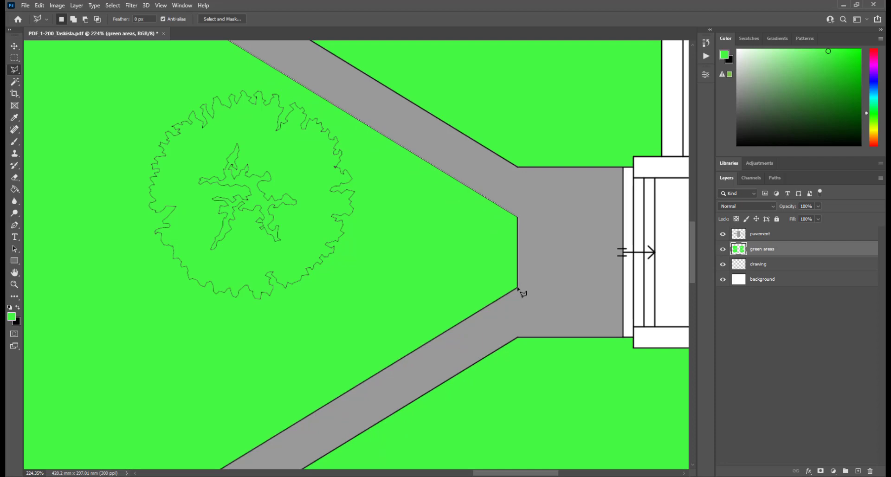
{"action": "mouse_move", "coordinate": [485, 262]}
{"action": "left_mouse_down"}
{"action": "mouse_move", "coordinate": [386, 294]}
{"action": "mouse_move", "coordinate": [428, 284]}
{"action": "left_mouse_up"}
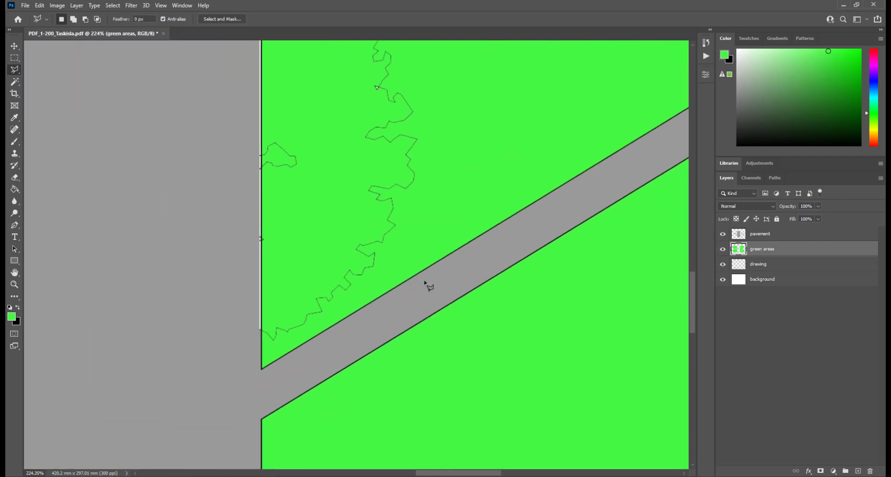
{"action": "left_click", "coordinate": [262, 370]}
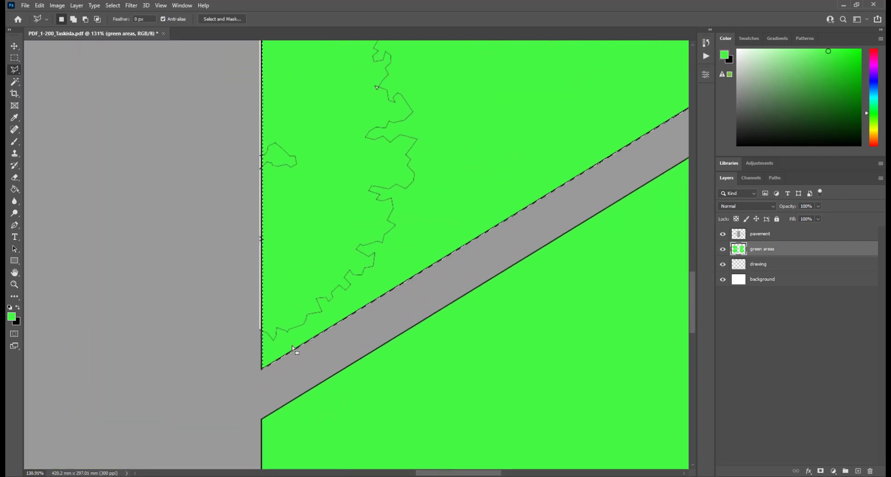
- Brush green over the tree lines inside the selected triangular lawn, and deselect
{"action": "key", "text": "b"}
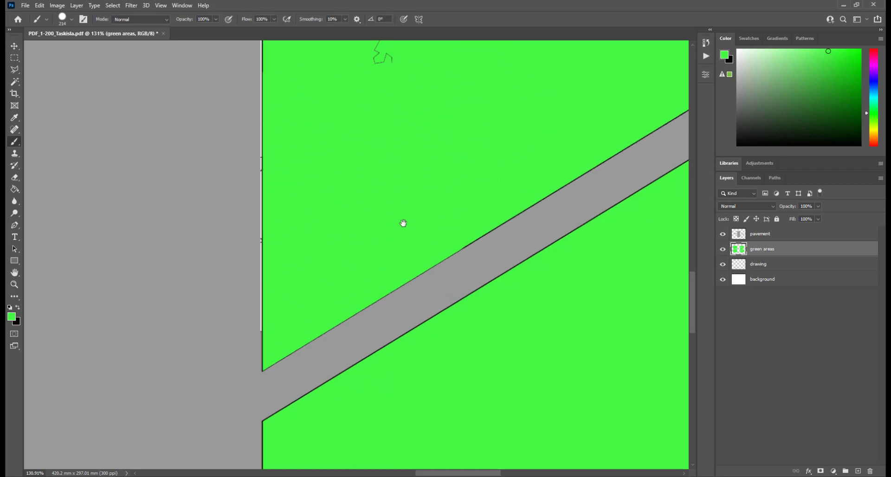
{"action": "mouse_move", "coordinate": [405, 223]}
{"action": "left_mouse_down"}
{"action": "mouse_move", "coordinate": [442, 324]}
{"action": "mouse_move", "coordinate": [277, 133]}
{"action": "left_mouse_up"}
{"action": "left_click_drag", "start_coordinate": [406, 204], "coordinate": [370, 416]}
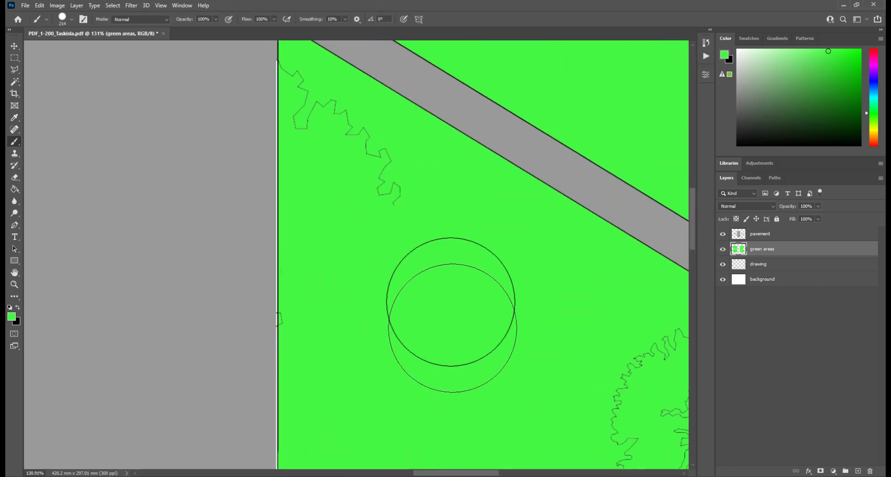
{"action": "mouse_move", "coordinate": [611, 402]}
{"action": "left_mouse_down"}
{"action": "mouse_move", "coordinate": [372, 203]}
{"action": "mouse_move", "coordinate": [537, 267]}
{"action": "mouse_move", "coordinate": [570, 354]}
{"action": "left_mouse_up"}
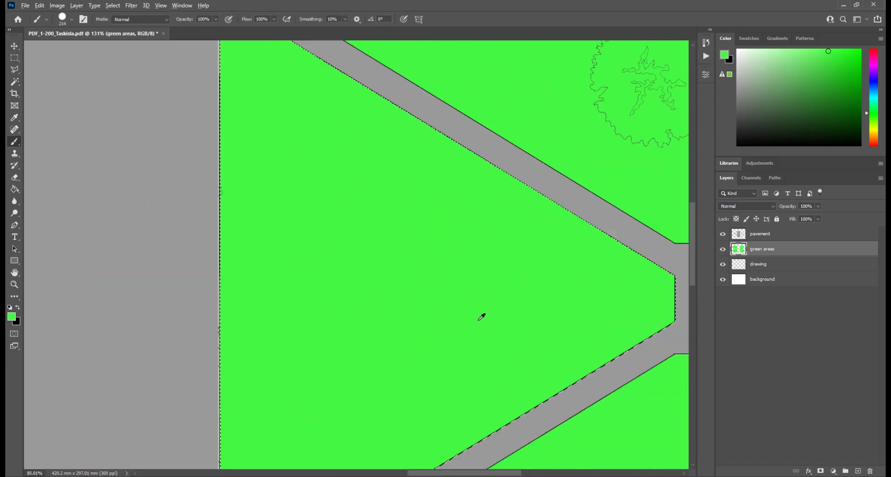
{"action": "scroll", "coordinate": [482, 317], "scroll_direction": "down", "scroll_amount": 5}
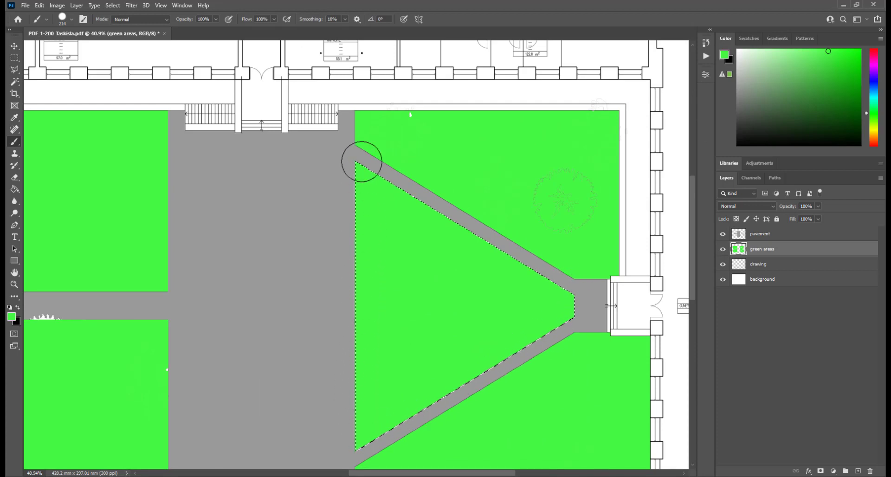
{"action": "key", "text": "ctrl+d"}
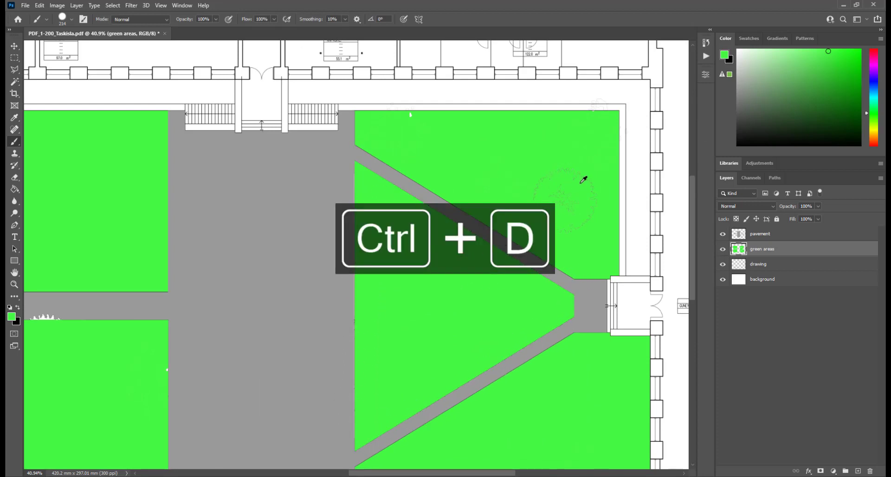
- Brush green over the upper-right lawn's tree and within a rectangular selection along its upper edge, and deselect
{"action": "scroll", "coordinate": [584, 181], "scroll_direction": "up", "scroll_amount": 5}
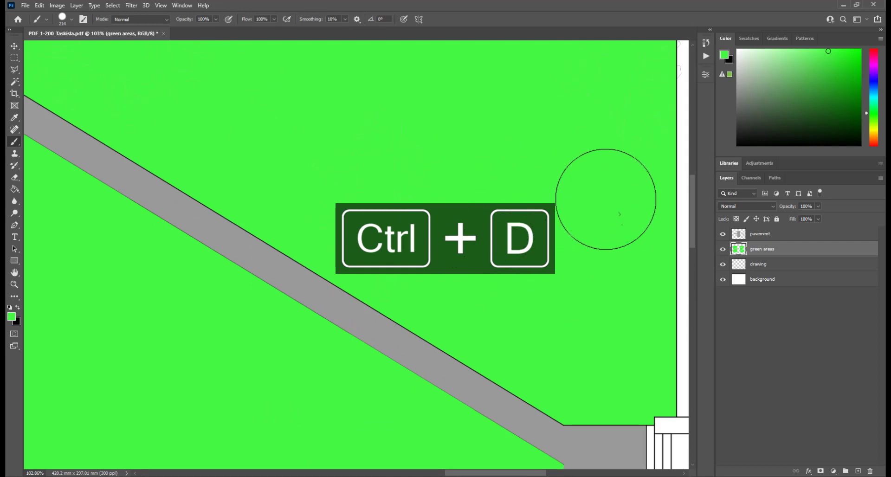
{"action": "mouse_move", "coordinate": [383, 168]}
{"action": "left_mouse_down"}
{"action": "mouse_move", "coordinate": [580, 298]}
{"action": "mouse_move", "coordinate": [400, 196]}
{"action": "left_mouse_up"}
{"action": "key", "text": "m"}
{"action": "key", "text": "b"}
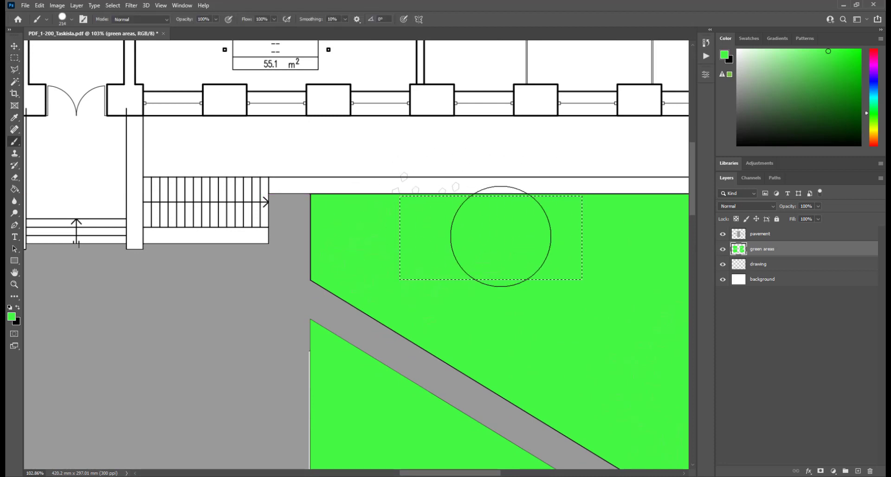
{"action": "key", "text": "ctrl+d"}
- Select a rectangle at the lower-left lawn's edge beside the central pavement, brush green over the gap, and deselect
{"action": "scroll", "coordinate": [500, 183], "scroll_direction": "down", "scroll_amount": 5}
{"action": "scroll", "coordinate": [552, 373], "scroll_direction": "up", "scroll_amount": 2}
{"action": "scroll", "coordinate": [564, 360], "scroll_direction": "up", "scroll_amount": 1}
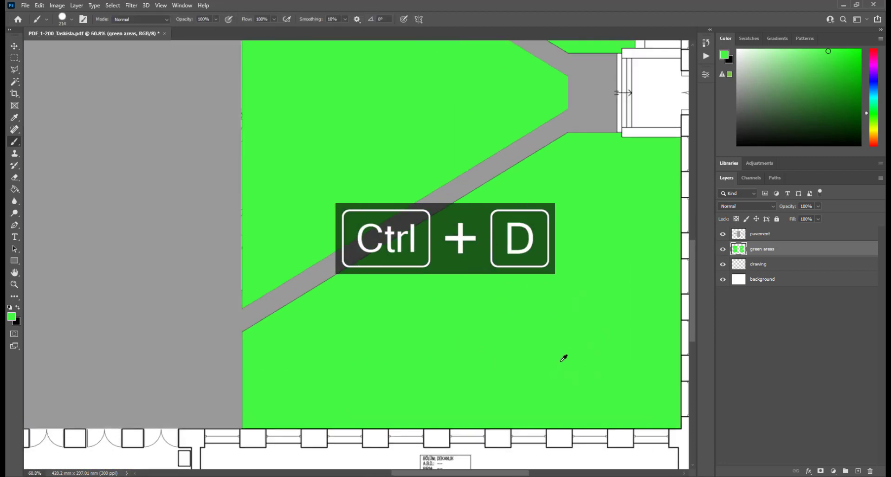
{"action": "scroll", "coordinate": [573, 300], "scroll_direction": "down", "scroll_amount": 2}
{"action": "left_click_drag", "start_coordinate": [246, 258], "coordinate": [452, 284]}
{"action": "scroll", "coordinate": [454, 284], "scroll_direction": "up", "scroll_amount": 8}
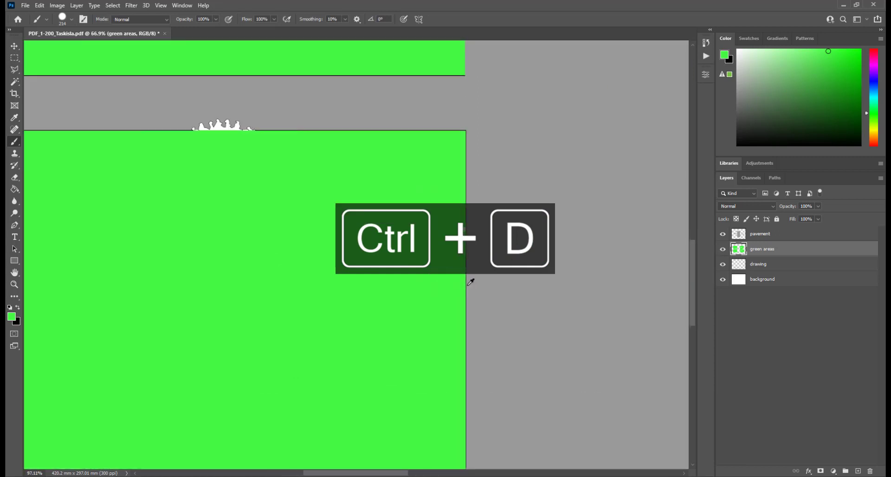
{"action": "key", "text": "m"}
{"action": "left_click_drag", "start_coordinate": [376, 150], "coordinate": [464, 281]}
{"action": "key", "text": "b"}
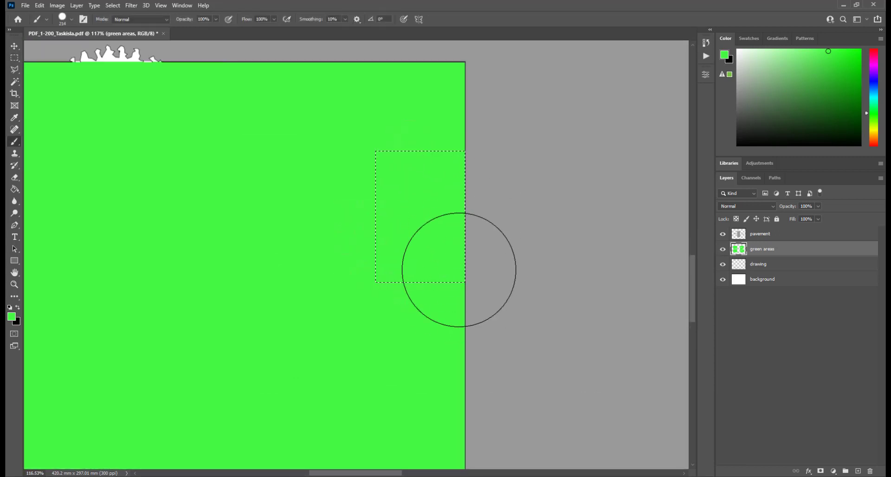
{"action": "key", "text": "ctrl+d"}
- On the pavement layer, select the left path's white gaps, sample the pavement grey, brush over them, and deselect
{"action": "scroll", "coordinate": [386, 283], "scroll_direction": "down", "scroll_amount": 4}
{"action": "scroll", "coordinate": [386, 283], "scroll_direction": "down", "scroll_amount": 4}
{"action": "scroll", "coordinate": [381, 281], "scroll_direction": "up", "scroll_amount": 1}
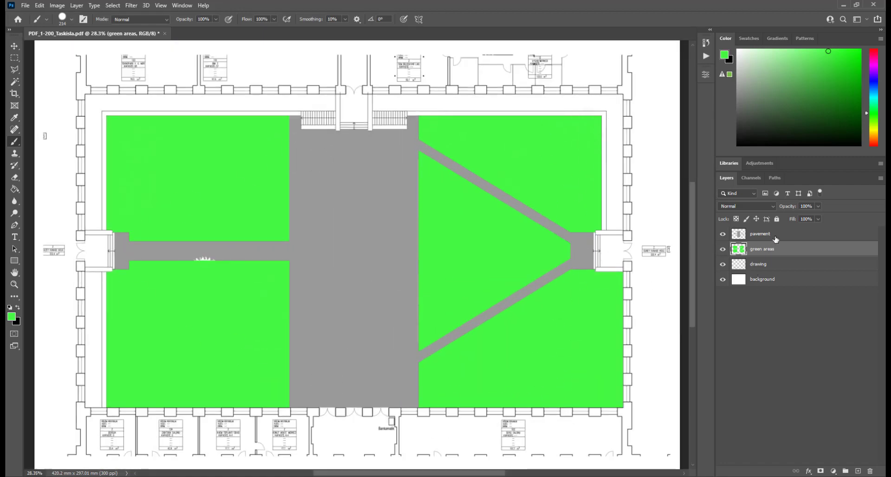
{"action": "left_click", "coordinate": [775, 236]}
{"action": "scroll", "coordinate": [223, 255], "scroll_direction": "up", "scroll_amount": 7}
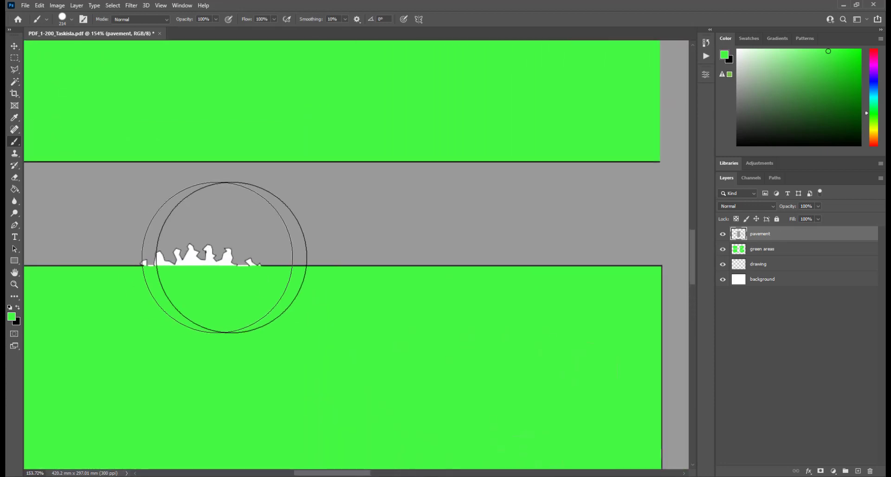
{"action": "key", "text": "m"}
{"action": "left_click_drag", "start_coordinate": [87, 170], "coordinate": [415, 266]}
{"action": "key", "text": "b"}
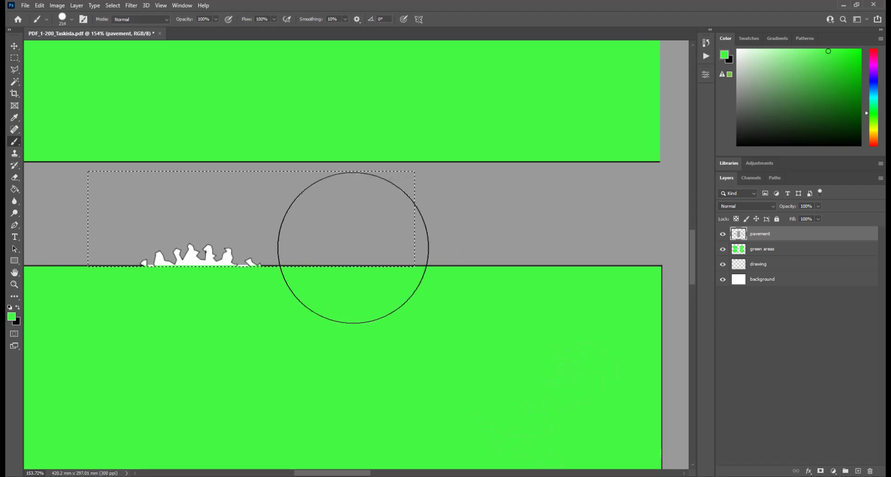
{"action": "left_click", "coordinate": [462, 223], "text": "alt"}
{"action": "left_click_drag", "start_coordinate": [427, 238], "coordinate": [76, 255]}
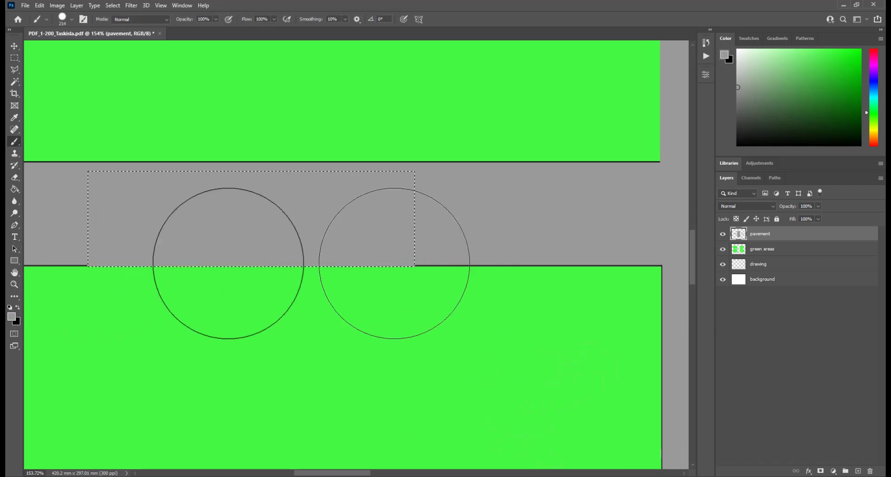
{"action": "key", "text": "ctrl+d"}
- Try the drawing layer at the top of the layer stack, and return it beneath the green areas layer
{"action": "scroll", "coordinate": [332, 233], "scroll_direction": "down", "scroll_amount": 5}
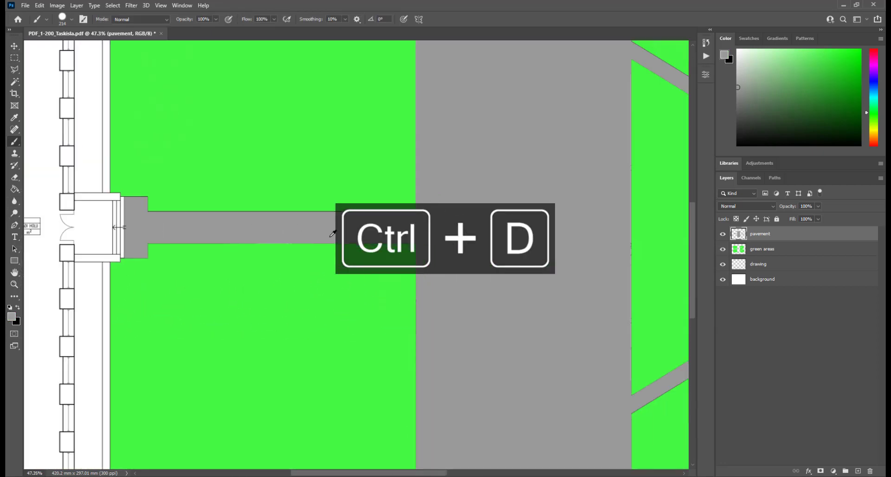
{"action": "scroll", "coordinate": [332, 234], "scroll_direction": "down", "scroll_amount": 3}
{"action": "left_click_drag", "start_coordinate": [406, 249], "coordinate": [379, 237]}
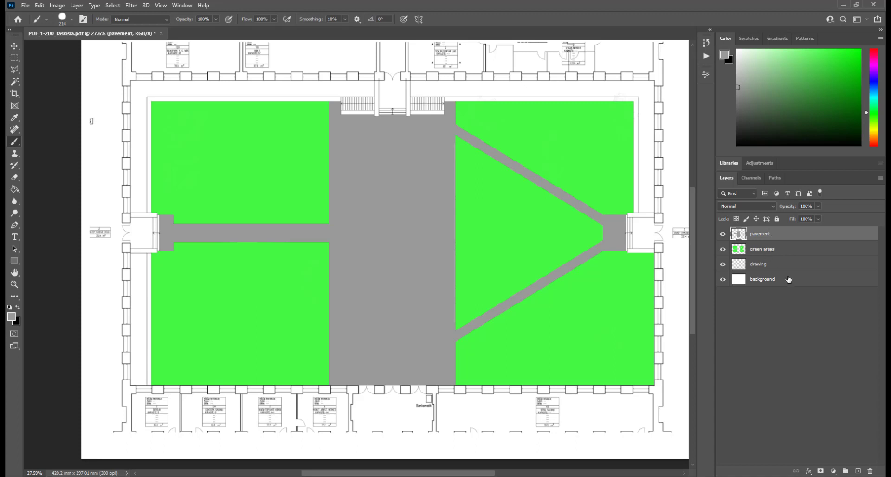
{"action": "left_click", "coordinate": [778, 267]}
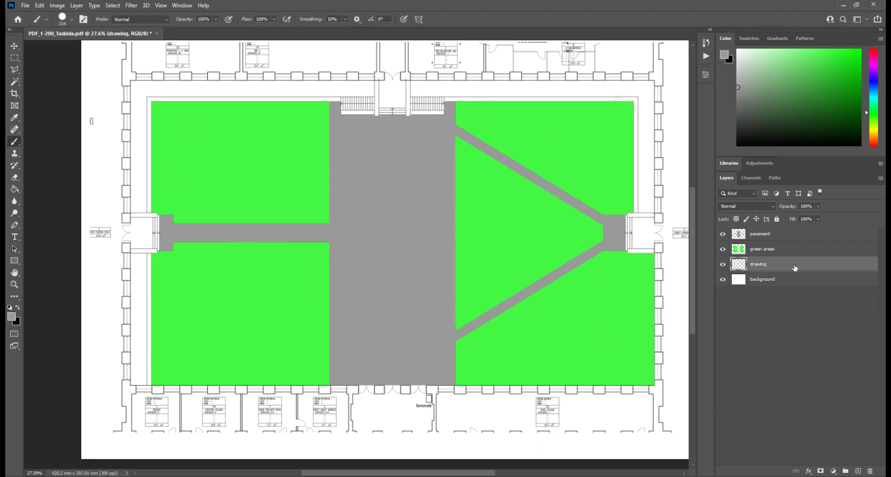
{"action": "left_click_drag", "start_coordinate": [795, 268], "coordinate": [796, 234]}
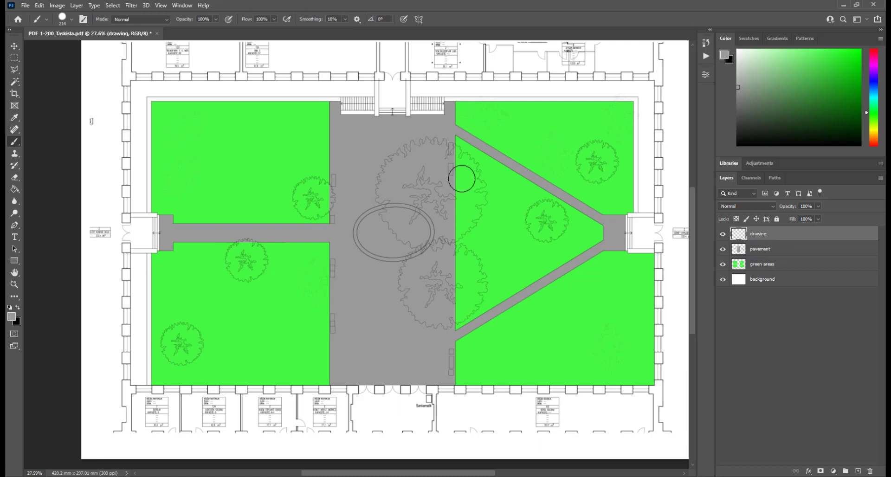
{"action": "mouse_move", "coordinate": [815, 236]}
{"action": "left_mouse_down"}
{"action": "mouse_move", "coordinate": [758, 250]}
{"action": "mouse_move", "coordinate": [812, 264]}
{"action": "mouse_move", "coordinate": [798, 272]}
{"action": "left_mouse_up"}
- Set the blend mode of both the pavement and green areas layers to Multiply
{"action": "left_click", "coordinate": [791, 238]}
{"action": "left_click", "coordinate": [743, 206]}
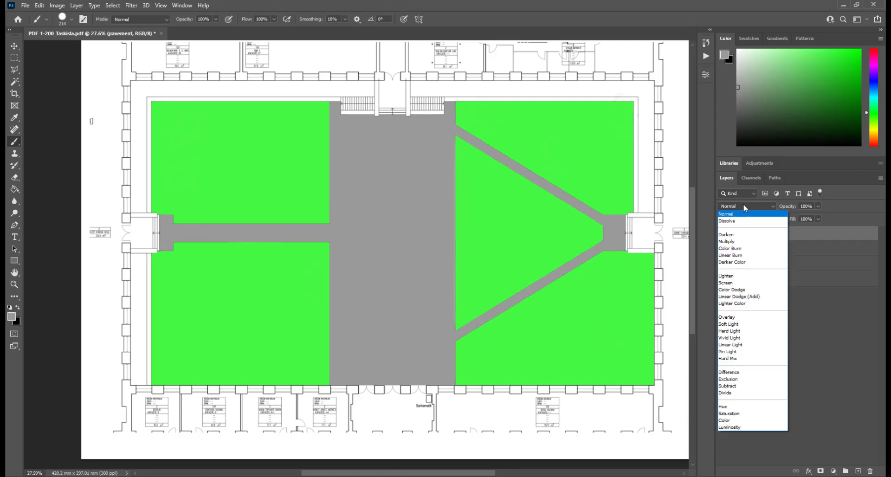
{"action": "left_click", "coordinate": [745, 204]}
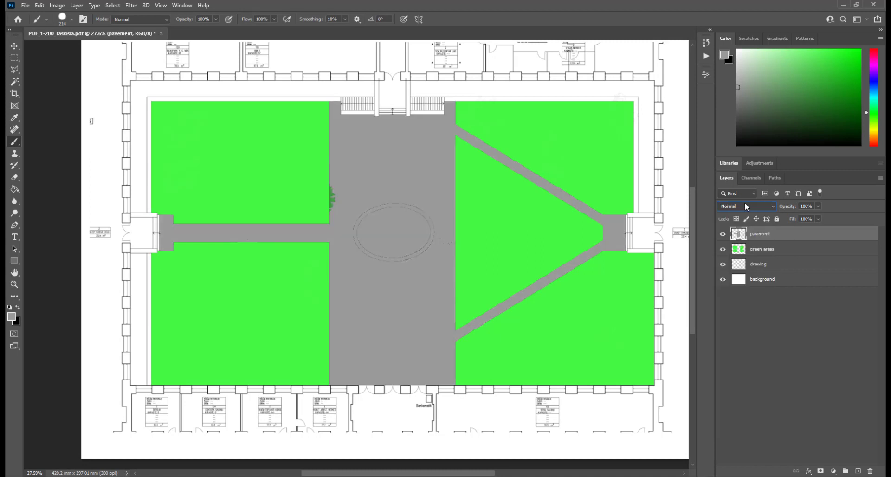
{"action": "left_click", "coordinate": [770, 249], "text": "shift"}
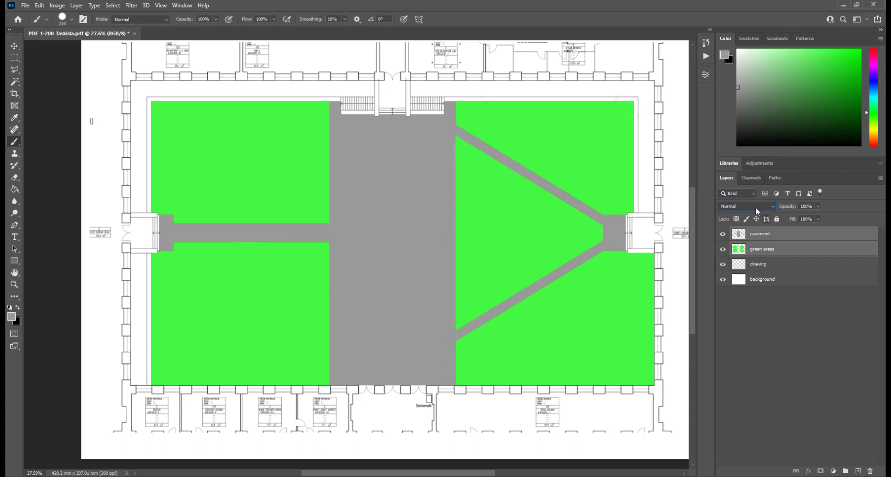
{"action": "left_click", "coordinate": [756, 207]}
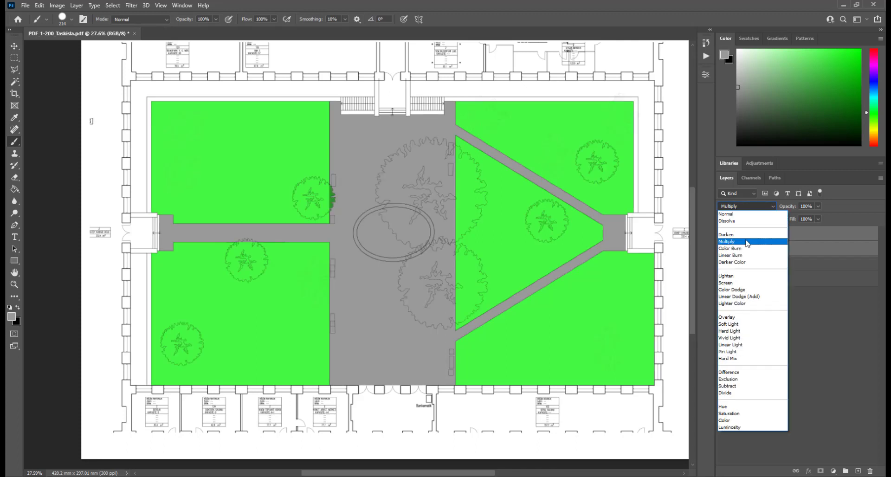
{"action": "left_click", "coordinate": [749, 242]}
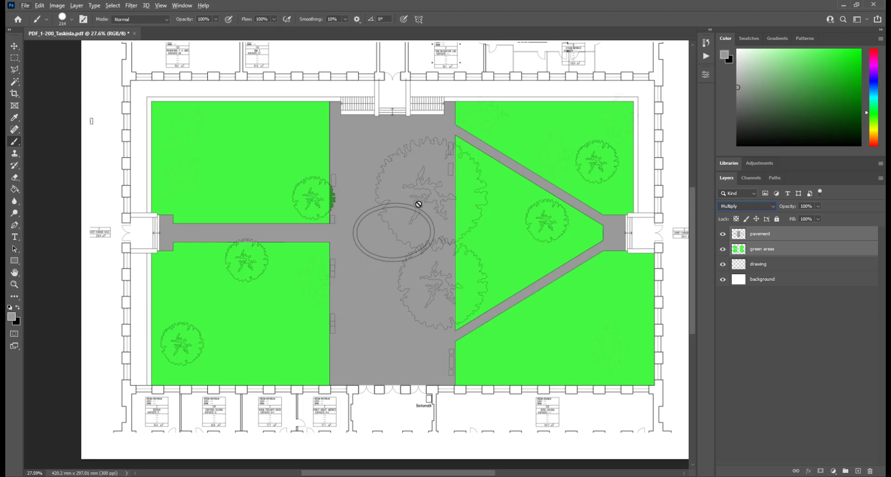
- On the green areas layer, select a rectangle over the pavement beside the upper-left lawn, erase the overlapping green tree edge, and deselect
{"action": "left_click", "coordinate": [16, 47]}
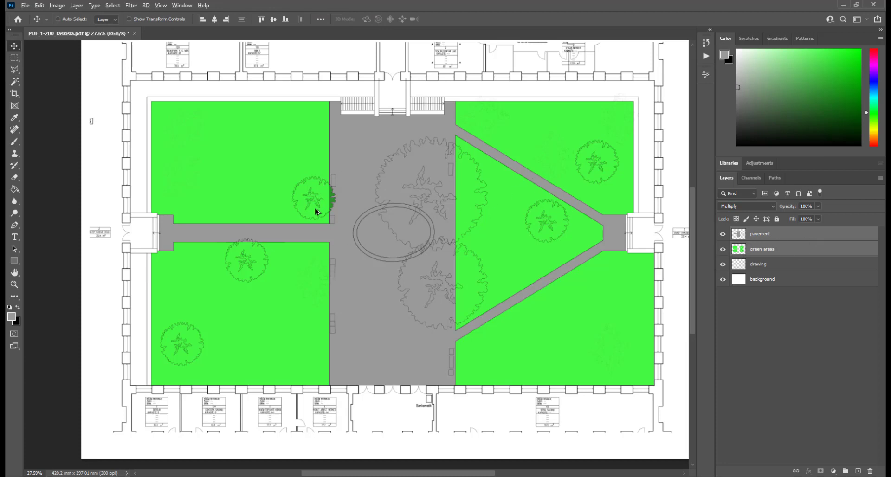
{"action": "scroll", "coordinate": [316, 212], "scroll_direction": "up", "scroll_amount": 5}
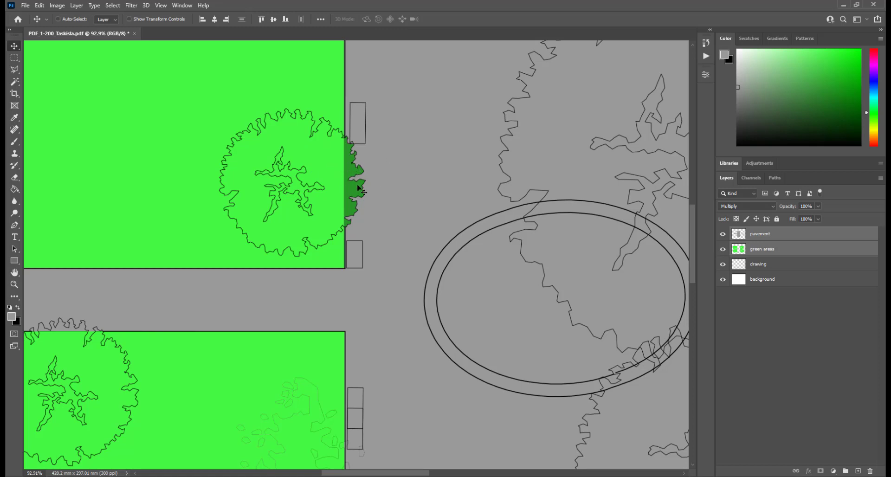
{"action": "left_click_drag", "start_coordinate": [353, 152], "coordinate": [404, 212]}
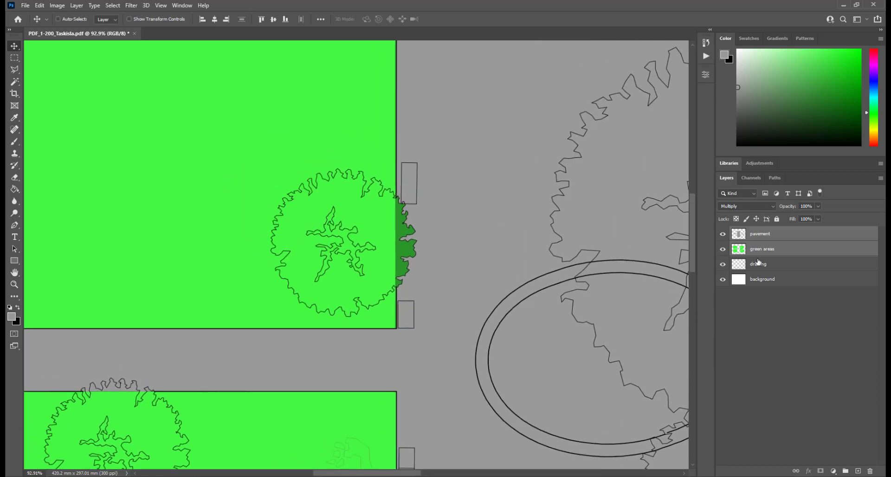
{"action": "left_click", "coordinate": [794, 251]}
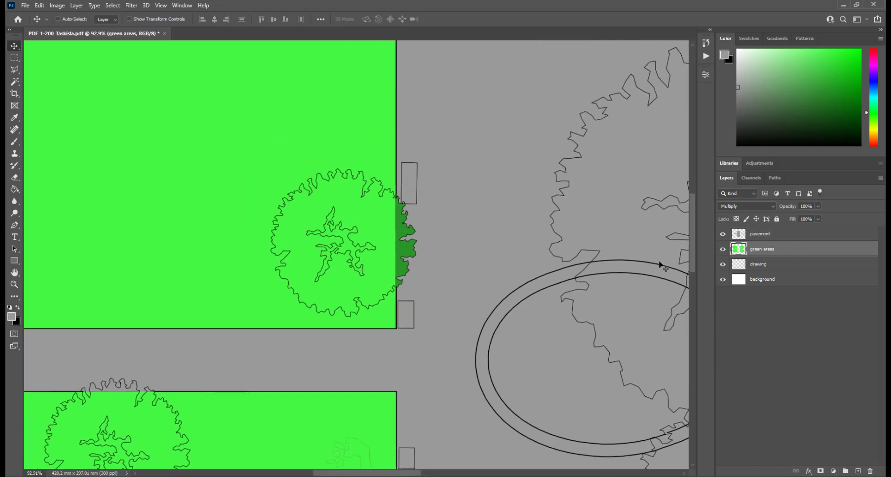
{"action": "key", "text": "m"}
{"action": "left_click_drag", "start_coordinate": [486, 110], "coordinate": [397, 355]}
{"action": "key", "text": "b"}
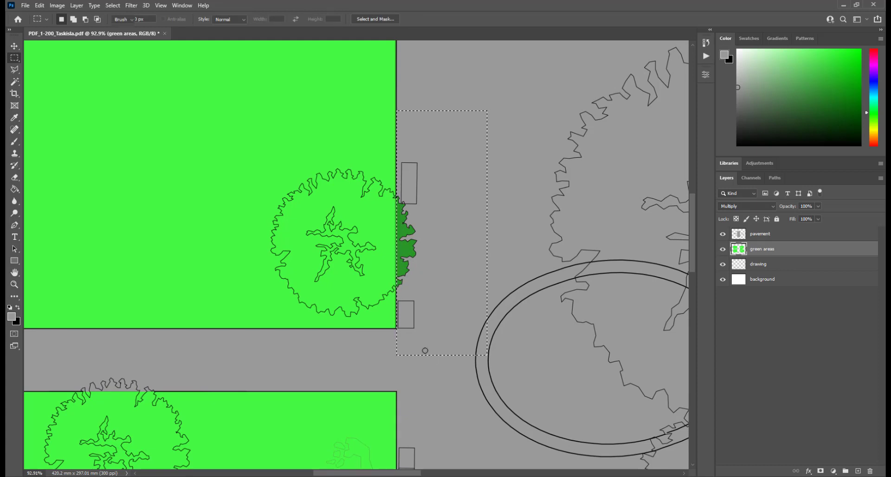
{"action": "key", "text": "e"}
{"action": "right_click", "coordinate": [418, 211], "text": "alt"}
{"action": "left_click_drag", "start_coordinate": [407, 273], "coordinate": [400, 135]}
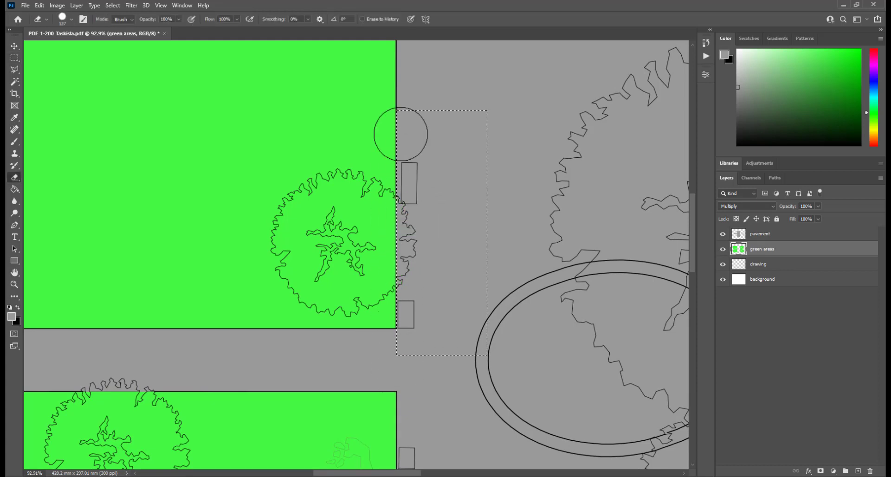
{"action": "key", "text": "ctrl+d"}
{"action": "scroll", "coordinate": [360, 284], "scroll_direction": "down", "scroll_amount": 5}
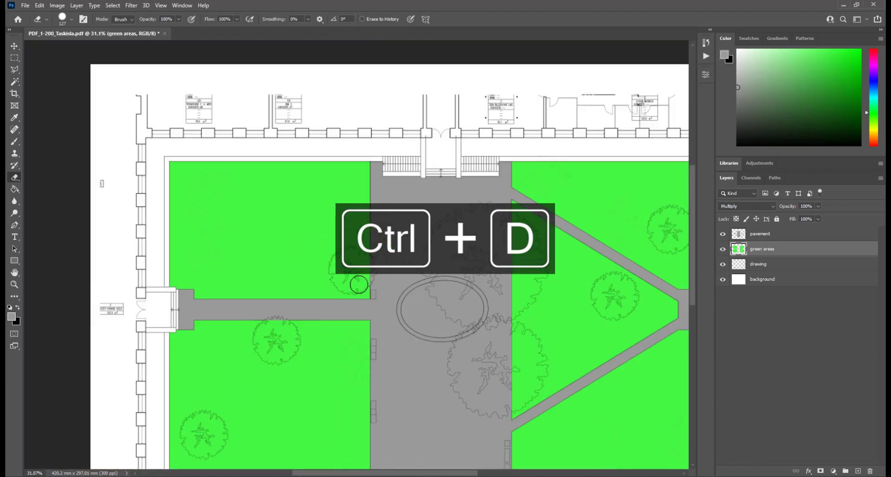
- Add two new layers above the pavement layer and name them marble and water, with water on top
{"action": "scroll", "coordinate": [395, 292], "scroll_direction": "down", "scroll_amount": 3}
{"action": "scroll", "coordinate": [431, 275], "scroll_direction": "right", "scroll_amount": 2}
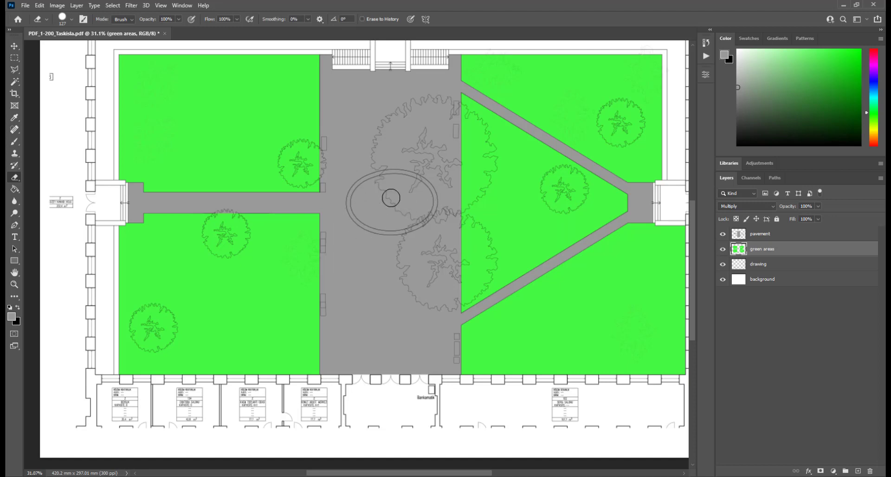
{"action": "scroll", "coordinate": [391, 198], "scroll_direction": "up", "scroll_amount": 5}
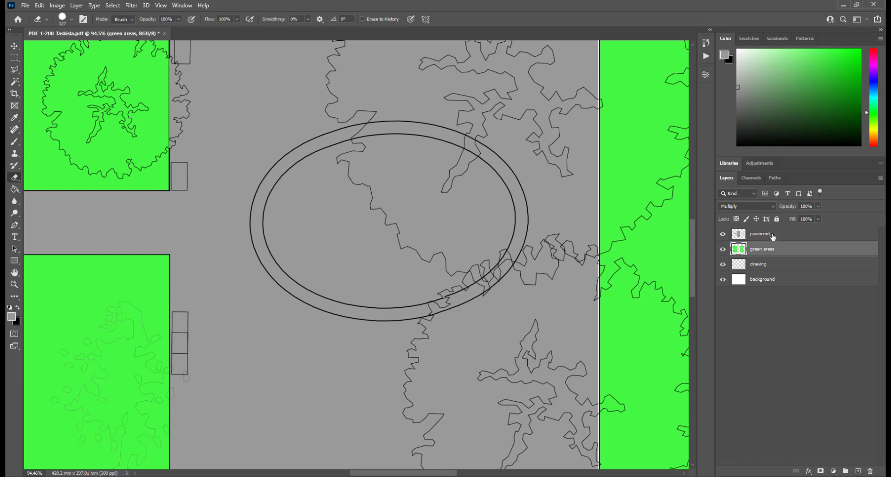
{"action": "left_click", "coordinate": [772, 235]}
{"action": "left_click", "coordinate": [858, 471]}
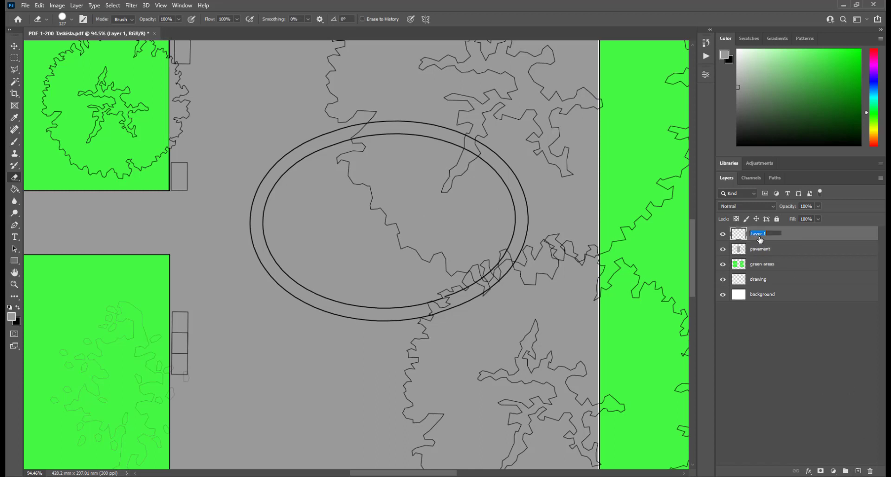
{"action": "left_click", "coordinate": [858, 472]}
- On the water layer, select all areas inside the pool's inner ellipse with the Magic Wand, including the small tree-outline fragments
{"action": "key", "text": "w"}
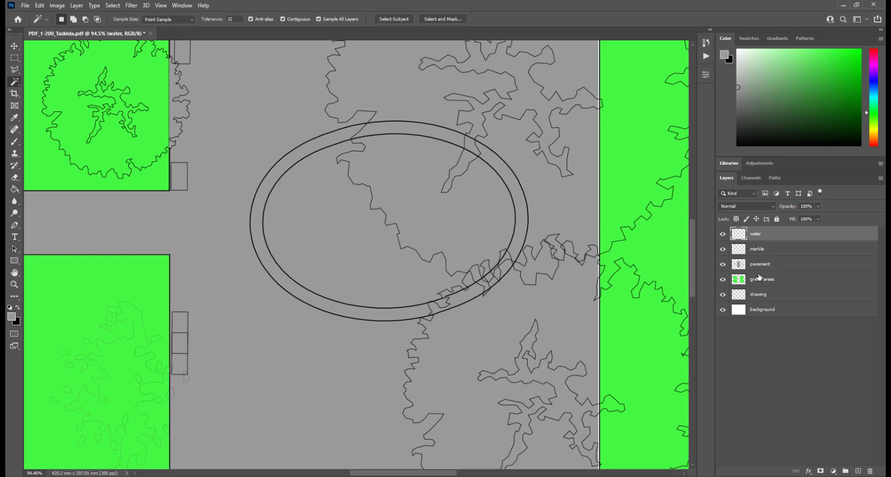
{"action": "left_click", "coordinate": [336, 207]}
{"action": "key", "text": "shift"}
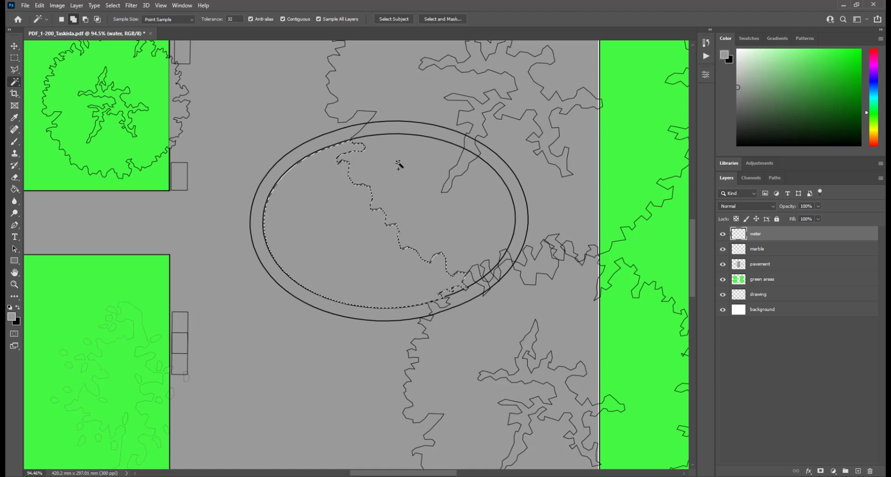
{"action": "left_click", "coordinate": [397, 168], "text": "shift"}
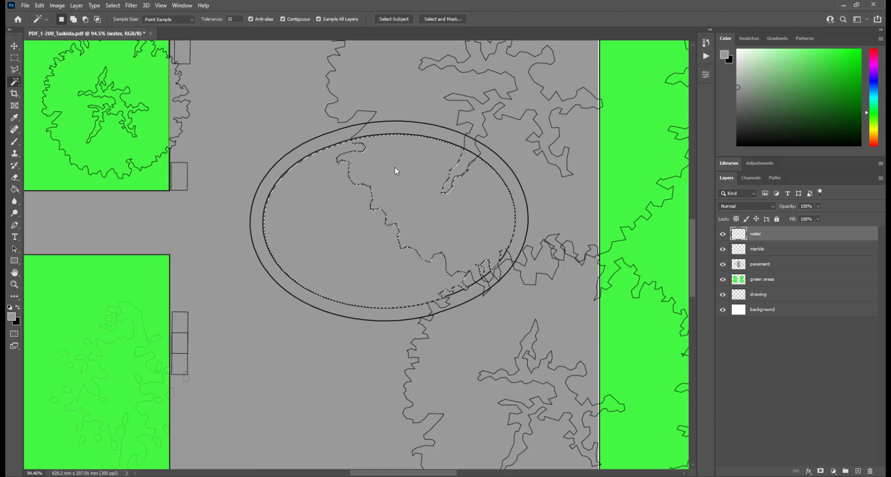
{"action": "left_click", "coordinate": [461, 171], "text": "shift"}
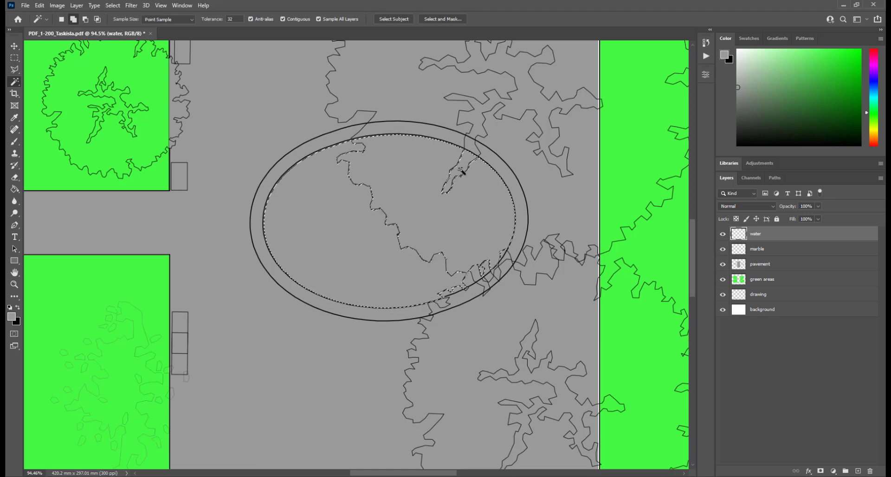
{"action": "scroll", "coordinate": [470, 279], "scroll_direction": "up", "scroll_amount": 5}
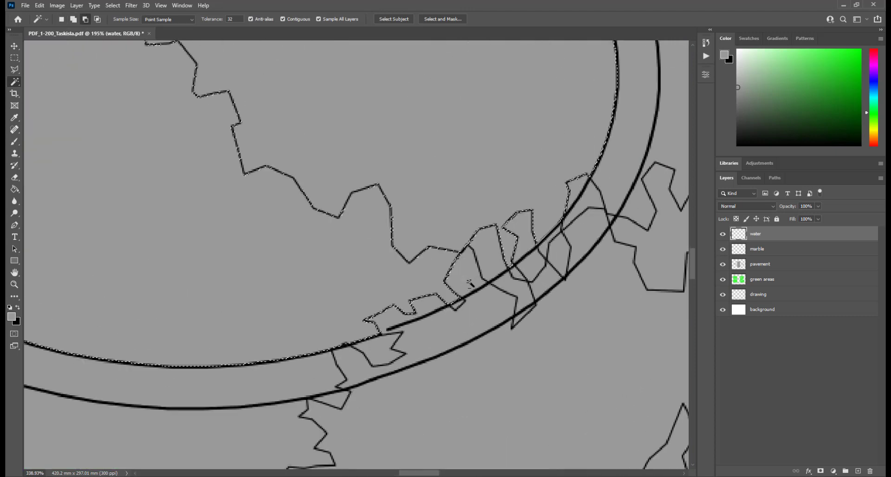
{"action": "left_click", "coordinate": [495, 248], "text": "shift"}
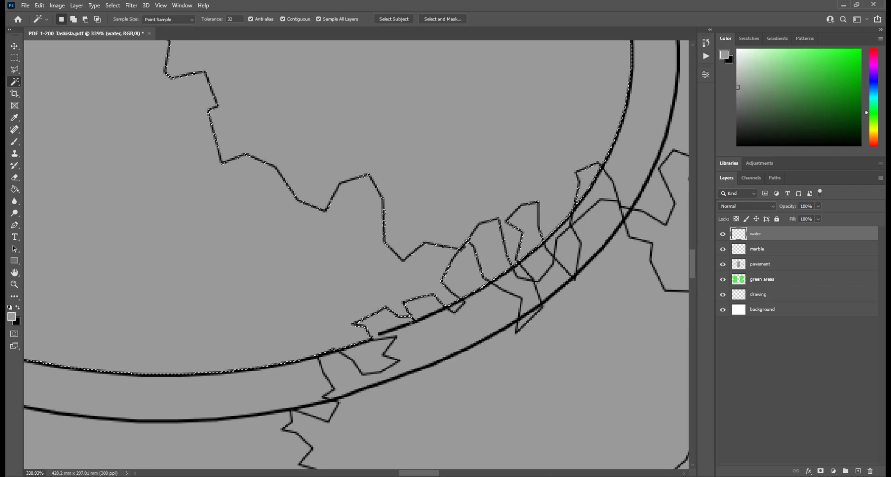
{"action": "left_click", "coordinate": [450, 312], "text": "shift"}
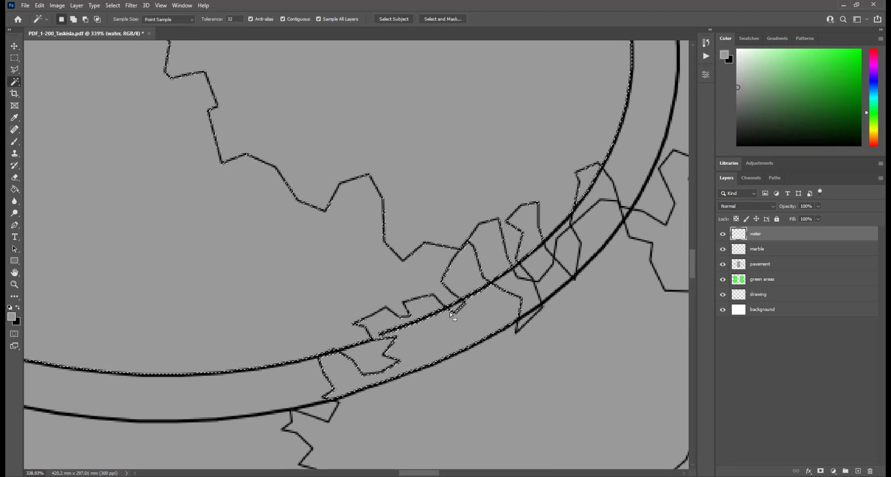
{"action": "key", "text": "ctrl+z"}
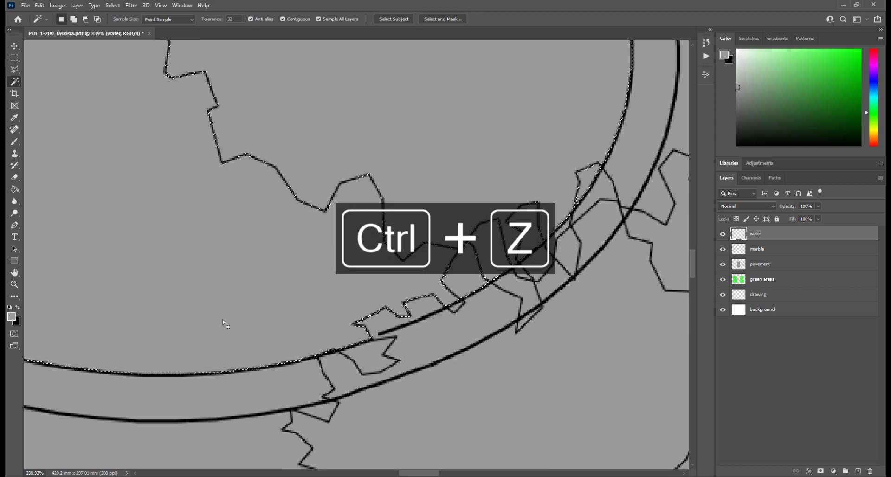
{"action": "scroll", "coordinate": [224, 321], "scroll_direction": "down", "scroll_amount": 5}
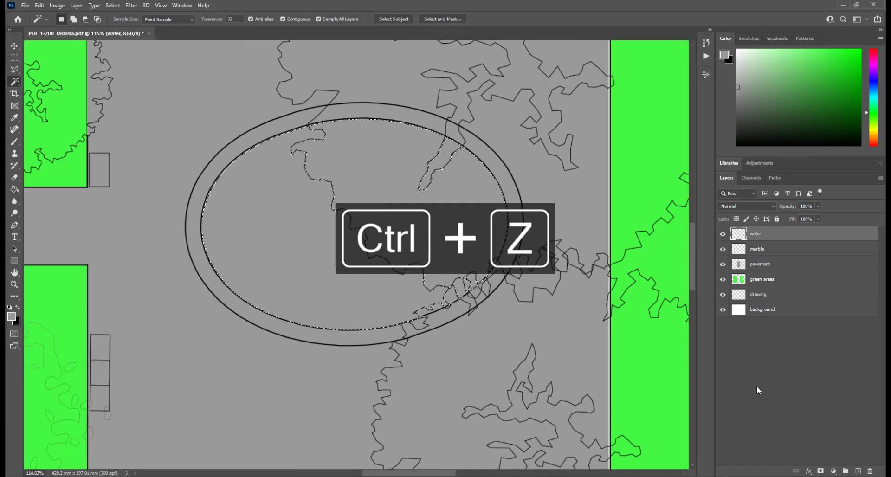
- Set the foreground colour to light blue, brush over the selected pool interior, and deselect
{"action": "left_click", "coordinate": [817, 84]}
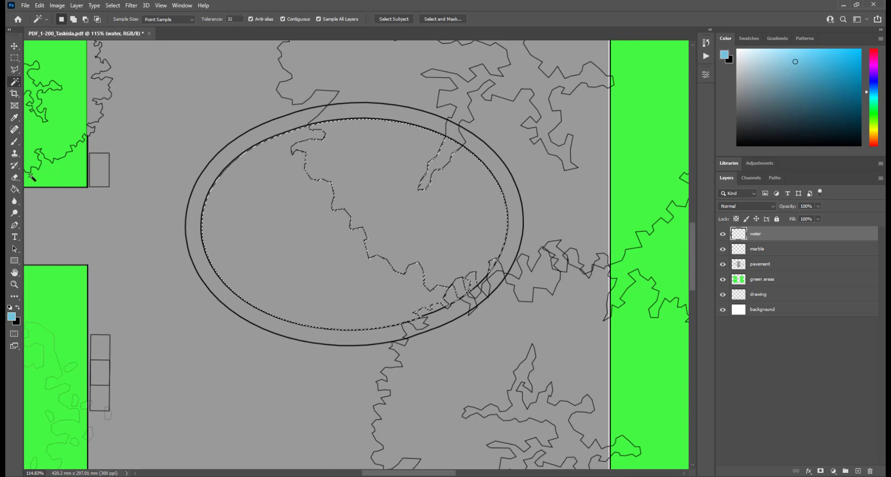
{"action": "left_click", "coordinate": [14, 190]}
{"action": "right_click", "coordinate": [14, 189]}
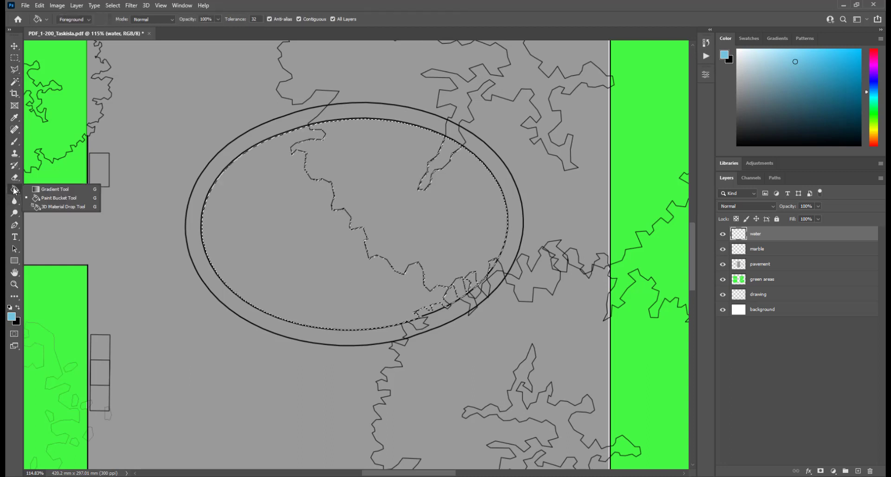
{"action": "left_click", "coordinate": [15, 141]}
{"action": "mouse_move", "coordinate": [250, 175]}
{"action": "left_mouse_down"}
{"action": "mouse_move", "coordinate": [326, 124]}
{"action": "mouse_move", "coordinate": [362, 165]}
{"action": "mouse_move", "coordinate": [164, 353]}
{"action": "mouse_move", "coordinate": [222, 364]}
{"action": "mouse_move", "coordinate": [408, 260]}
{"action": "mouse_move", "coordinate": [532, 283]}
{"action": "left_mouse_up"}
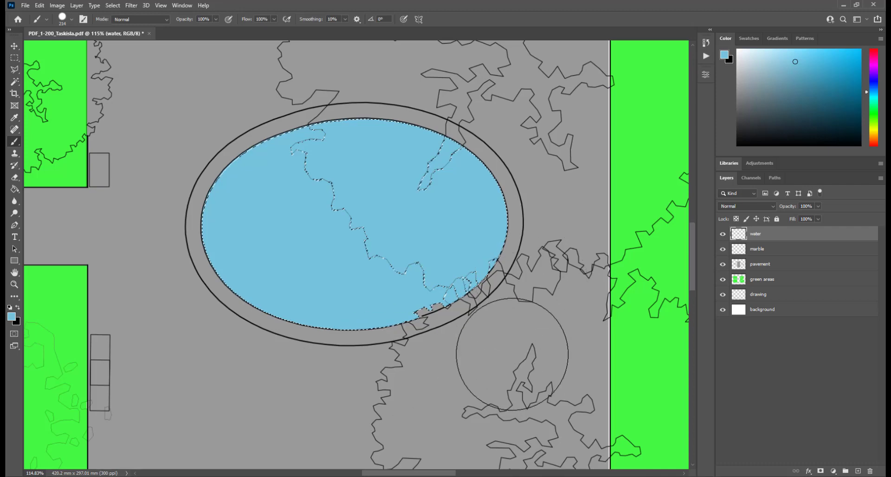
{"action": "key", "text": "ctrl+d"}
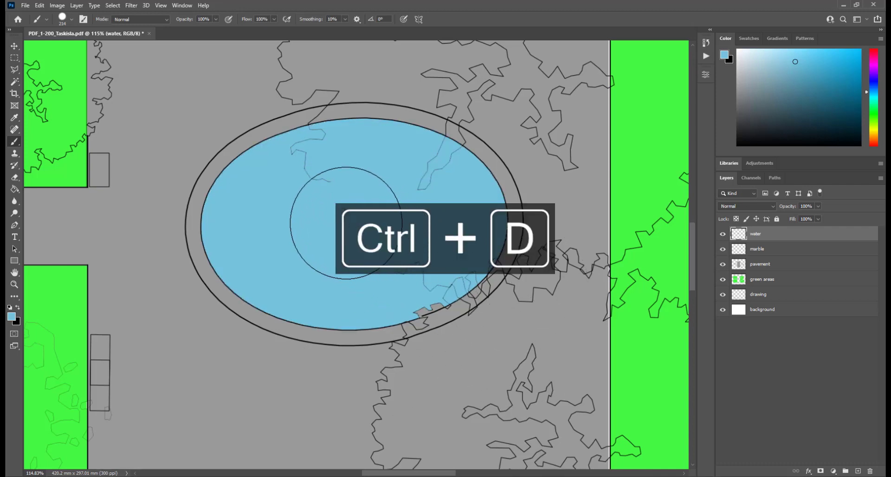
- Brush light blue with a smaller brush over the remaining tree lines and gaps inside the pool
{"action": "scroll", "coordinate": [316, 166], "scroll_direction": "up", "scroll_amount": 7}
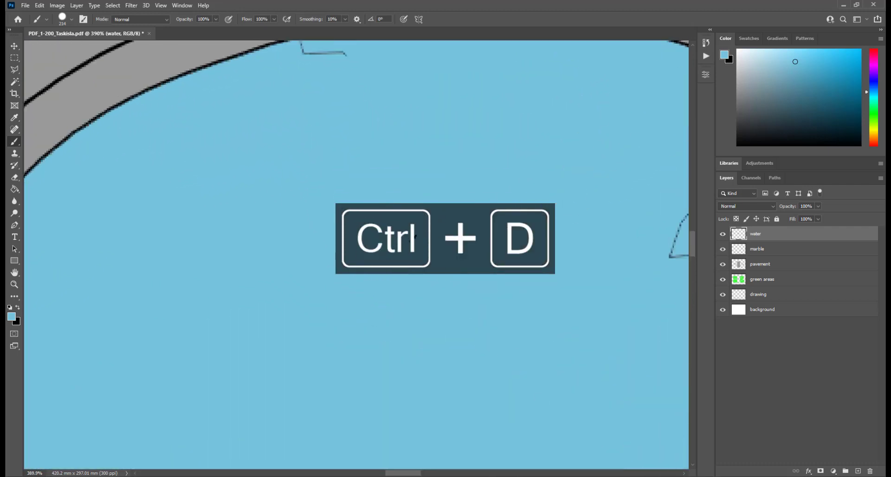
{"action": "mouse_move", "coordinate": [410, 242]}
{"action": "left_mouse_down"}
{"action": "mouse_move", "coordinate": [320, 261]}
{"action": "mouse_move", "coordinate": [292, 250]}
{"action": "left_mouse_up"}
{"action": "scroll", "coordinate": [340, 177], "scroll_direction": "up", "scroll_amount": 5}
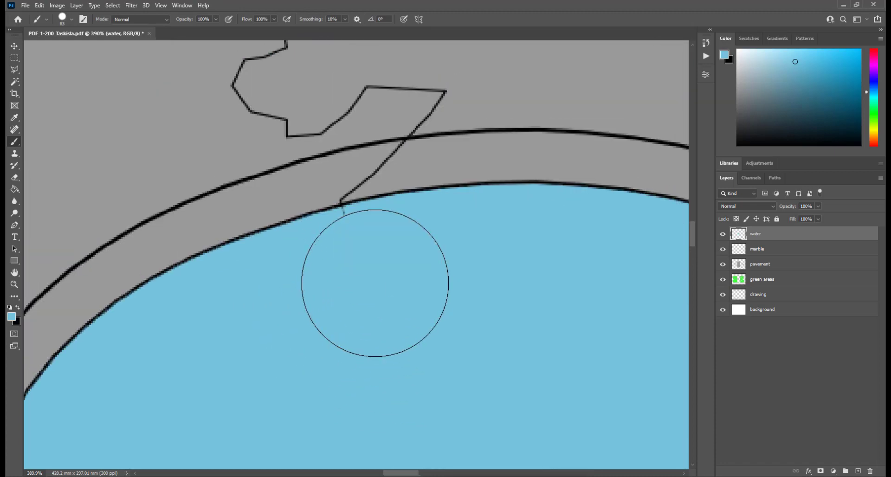
{"action": "scroll", "coordinate": [361, 278], "scroll_direction": "right", "scroll_amount": 6}
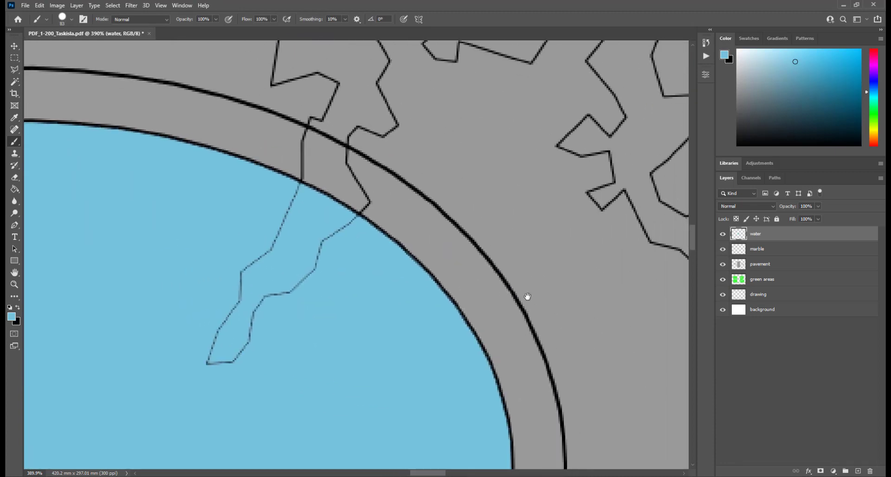
{"action": "mouse_move", "coordinate": [348, 238]}
{"action": "left_mouse_down"}
{"action": "mouse_move", "coordinate": [343, 219]}
{"action": "mouse_move", "coordinate": [395, 250]}
{"action": "left_mouse_up"}
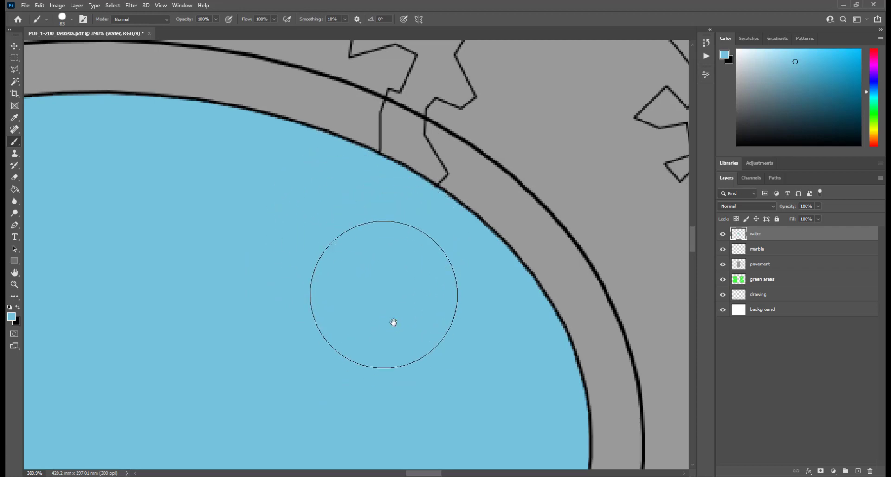
{"action": "scroll", "coordinate": [430, 160], "scroll_direction": "down", "scroll_amount": 5}
{"action": "mouse_move", "coordinate": [521, 191]}
{"action": "left_mouse_down"}
{"action": "mouse_move", "coordinate": [493, 205]}
{"action": "mouse_move", "coordinate": [496, 212]}
{"action": "mouse_move", "coordinate": [428, 274]}
{"action": "mouse_move", "coordinate": [372, 284]}
{"action": "mouse_move", "coordinate": [384, 299]}
{"action": "mouse_move", "coordinate": [510, 189]}
{"action": "mouse_move", "coordinate": [395, 136]}
{"action": "mouse_move", "coordinate": [378, 223]}
{"action": "mouse_move", "coordinate": [441, 223]}
{"action": "mouse_move", "coordinate": [507, 193]}
{"action": "left_mouse_up"}
{"action": "scroll", "coordinate": [472, 212], "scroll_direction": "down", "scroll_amount": 8}
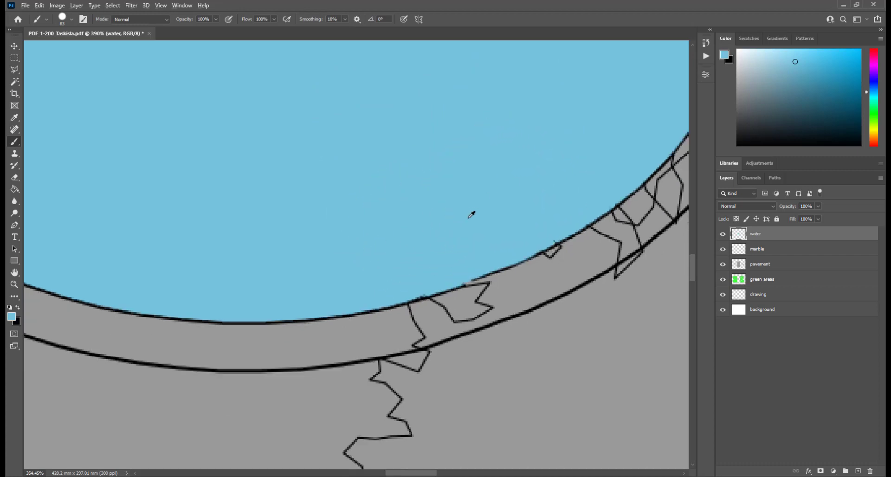
{"action": "left_click_drag", "start_coordinate": [473, 145], "coordinate": [486, 243]}
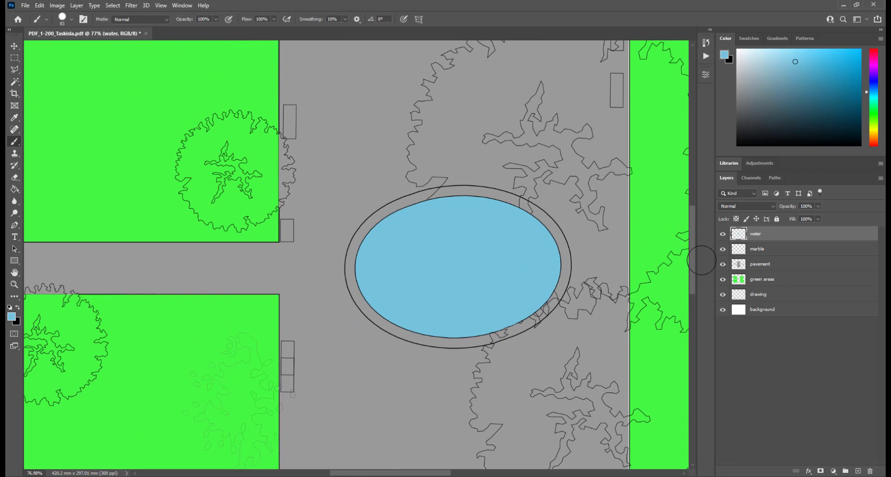
- On the marble layer, set the foreground colour to pale blue and brush the upper-left part of the pool's rim
{"action": "left_click", "coordinate": [796, 250]}
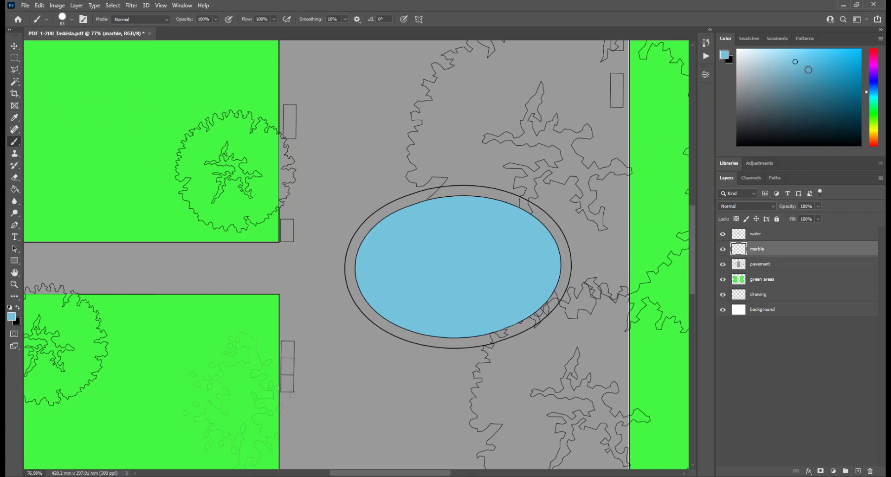
{"action": "left_click_drag", "start_coordinate": [874, 112], "coordinate": [875, 91]}
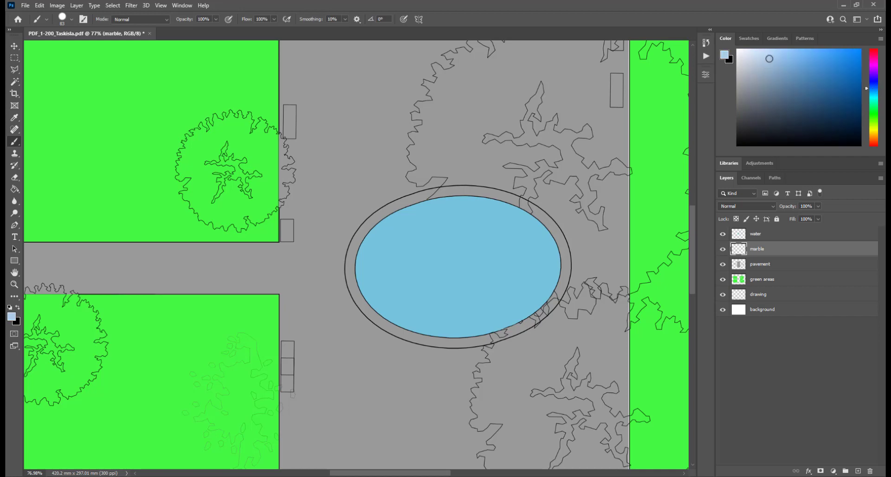
{"action": "scroll", "coordinate": [439, 207], "scroll_direction": "up", "scroll_amount": 4}
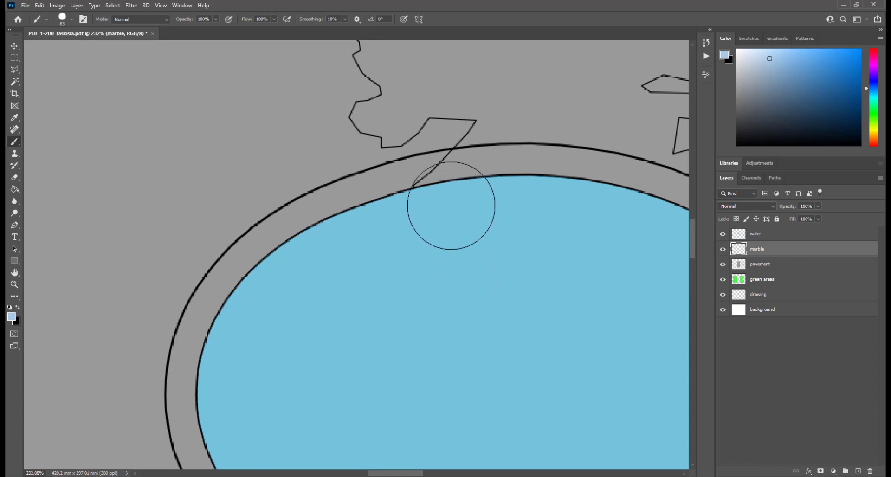
{"action": "mouse_move", "coordinate": [446, 194]}
{"action": "left_mouse_down"}
{"action": "mouse_move", "coordinate": [394, 201]}
{"action": "mouse_move", "coordinate": [402, 207]}
{"action": "mouse_move", "coordinate": [337, 224]}
{"action": "mouse_move", "coordinate": [249, 282]}
{"action": "mouse_move", "coordinate": [251, 294]}
{"action": "left_mouse_up"}
{"action": "left_click_drag", "start_coordinate": [221, 338], "coordinate": [313, 284]}
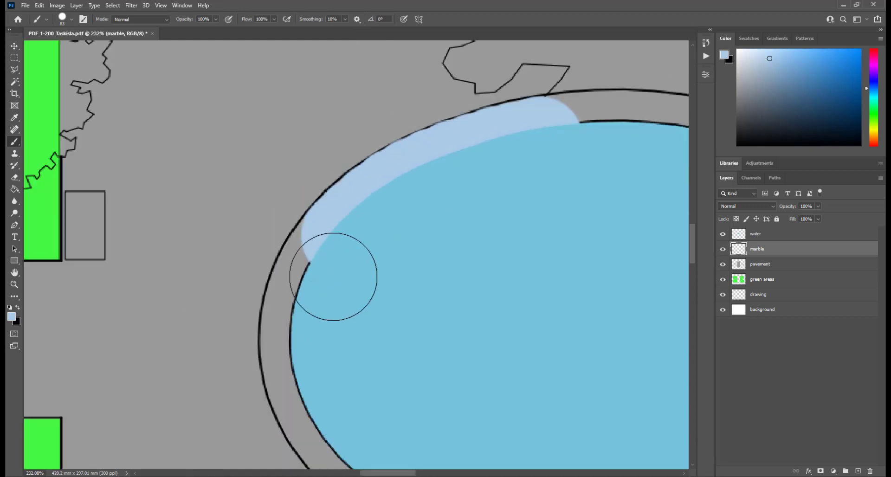
- Brush pale blue along the left and lower-left parts of the pool's rim on the marble layer
{"action": "mouse_move", "coordinate": [355, 248]}
{"action": "left_mouse_down"}
{"action": "mouse_move", "coordinate": [303, 318]}
{"action": "mouse_move", "coordinate": [310, 384]}
{"action": "mouse_move", "coordinate": [322, 407]}
{"action": "mouse_move", "coordinate": [334, 408]}
{"action": "left_mouse_up"}
{"action": "scroll", "coordinate": [372, 199], "scroll_direction": "down", "scroll_amount": 5}
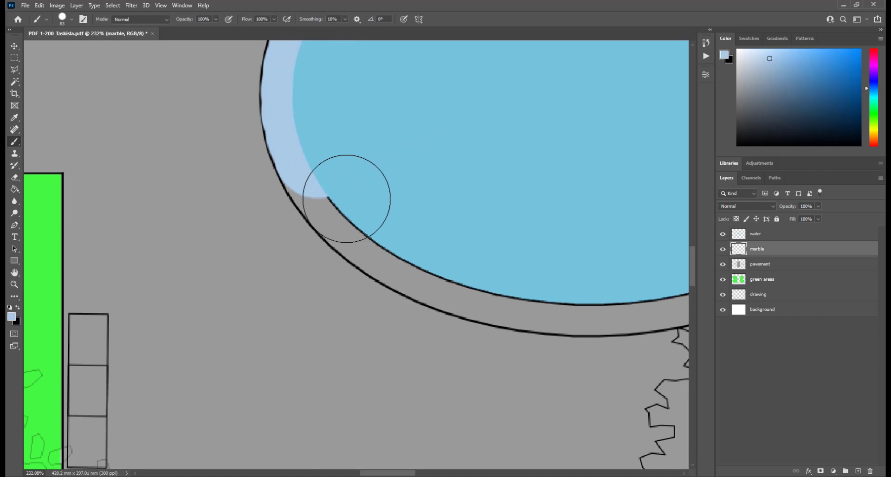
{"action": "left_click_drag", "start_coordinate": [346, 198], "coordinate": [377, 221]}
{"action": "mouse_move", "coordinate": [416, 256]}
{"action": "left_mouse_down"}
{"action": "mouse_move", "coordinate": [469, 278]}
{"action": "mouse_move", "coordinate": [543, 291]}
{"action": "left_mouse_up"}
{"action": "left_click", "coordinate": [542, 290], "text": "shift"}
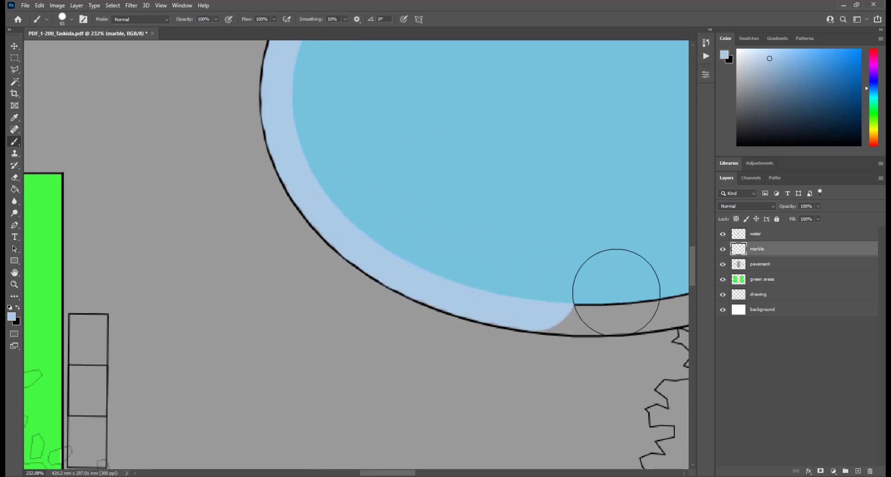
{"action": "left_click_drag", "start_coordinate": [616, 292], "coordinate": [345, 241]}
{"action": "left_click", "coordinate": [321, 242], "text": "shift"}
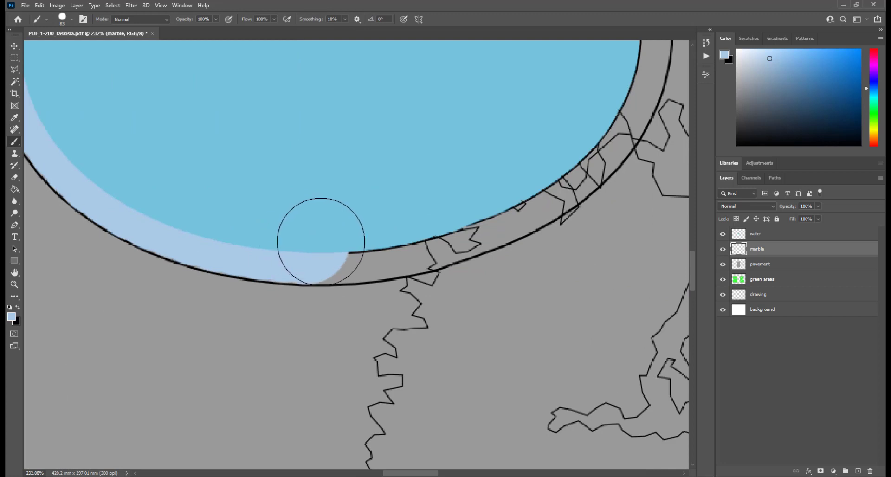
- Continue the pale blue rim around the pool's lower-right side with connected straight brush strokes, covering the tree lines
{"action": "left_click", "coordinate": [376, 238], "text": "shift"}
{"action": "left_click", "coordinate": [417, 231], "text": "shift"}
{"action": "left_click", "coordinate": [487, 205], "text": "shift"}
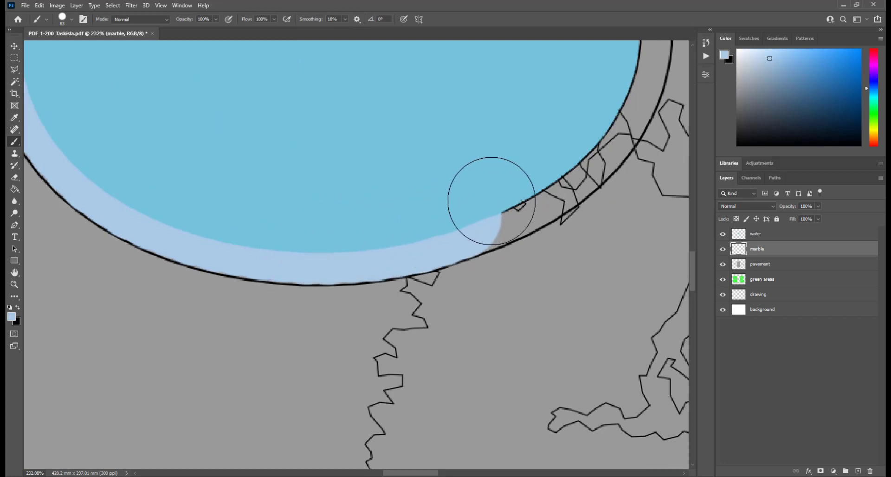
{"action": "left_click", "coordinate": [525, 181], "text": "shift"}
{"action": "left_click", "coordinate": [576, 146], "text": "shift"}
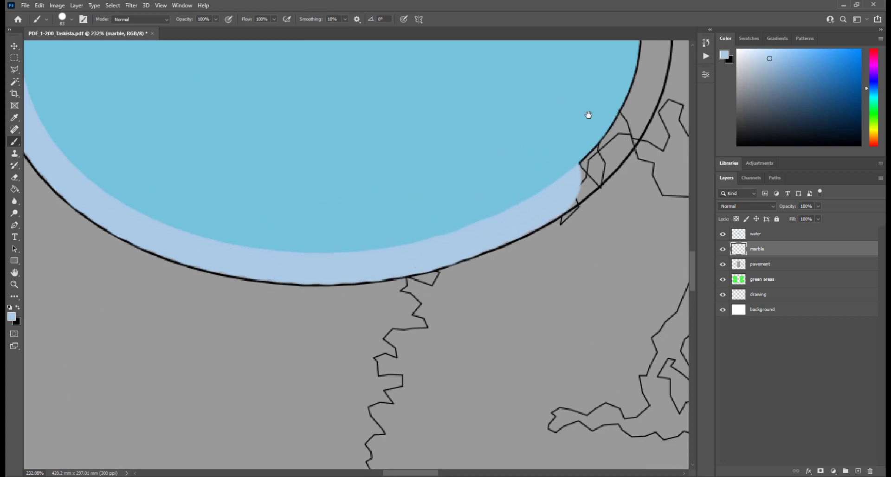
{"action": "left_click_drag", "start_coordinate": [587, 115], "coordinate": [491, 209]}
{"action": "left_click", "coordinate": [509, 191], "text": "shift"}
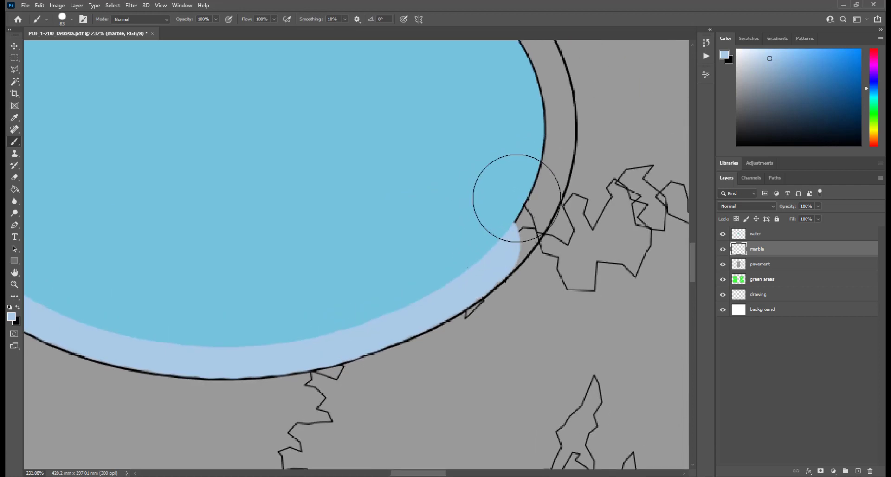
{"action": "left_click", "coordinate": [516, 173], "text": "shift"}
{"action": "left_click", "coordinate": [539, 146], "text": "shift"}
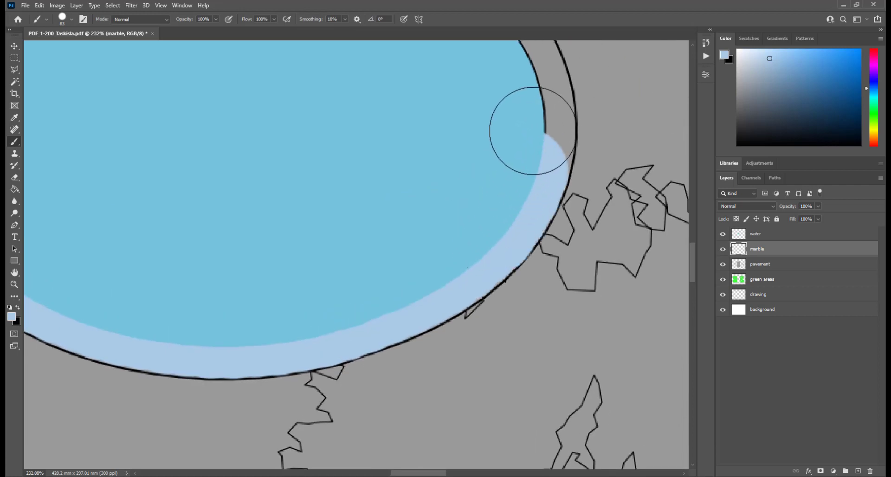
- Brush pale blue along the pool rim's upper-right side and across the top, closing the ring
{"action": "left_click_drag", "start_coordinate": [497, 130], "coordinate": [502, 257]}
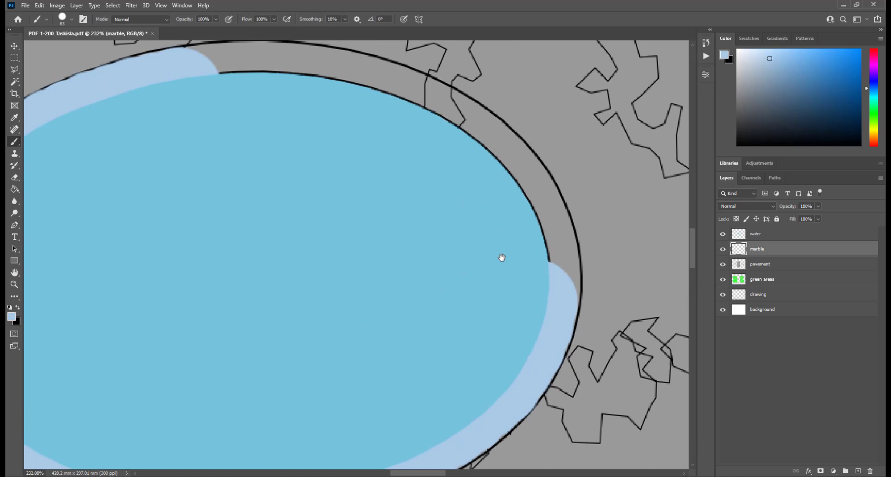
{"action": "left_click", "coordinate": [525, 235], "text": "shift"}
{"action": "left_click", "coordinate": [514, 201], "text": "shift"}
{"action": "left_click", "coordinate": [484, 169], "text": "shift"}
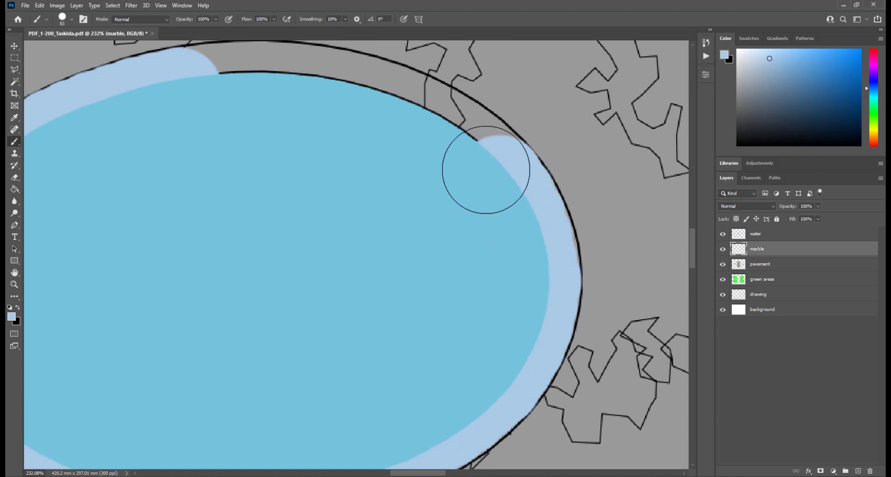
{"action": "left_click", "coordinate": [432, 132], "text": "shift"}
{"action": "left_click", "coordinate": [413, 119], "text": "shift"}
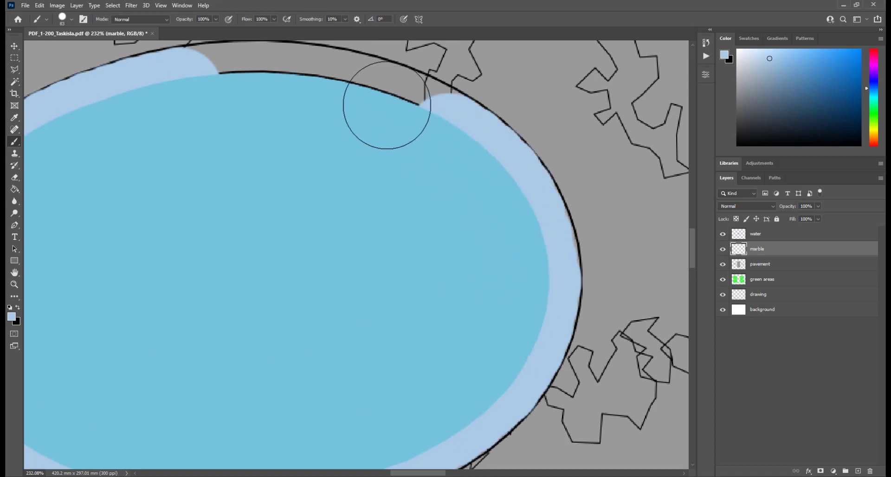
{"action": "left_click", "coordinate": [340, 99], "text": "shift"}
{"action": "left_click", "coordinate": [324, 102], "text": "shift"}
{"action": "left_click_drag", "start_coordinate": [294, 113], "coordinate": [483, 260]}
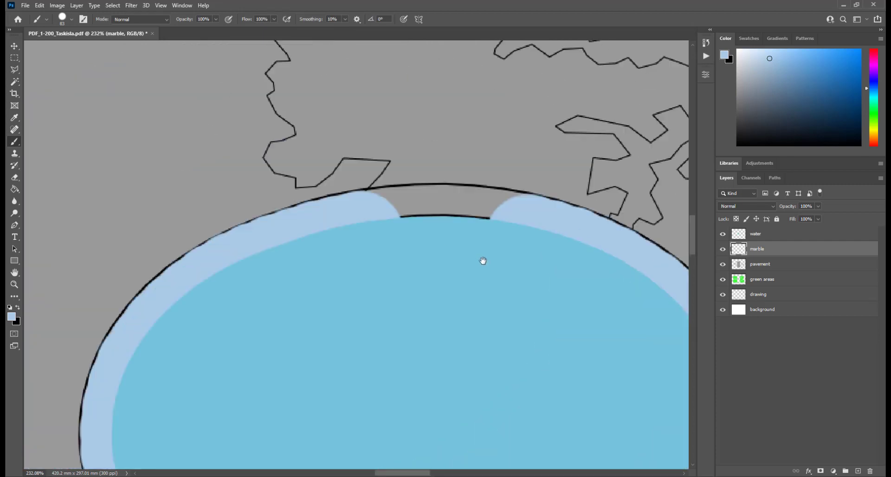
{"action": "left_click", "coordinate": [469, 233], "text": "shift"}
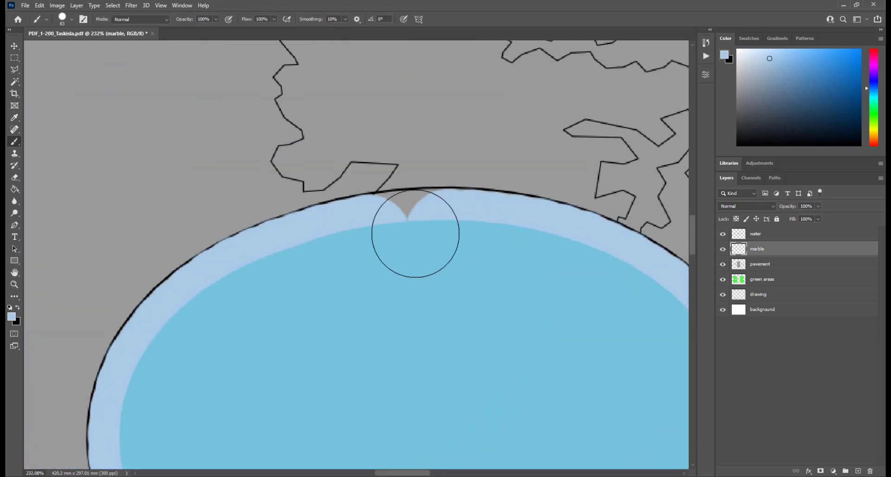
{"action": "left_click_drag", "start_coordinate": [413, 232], "coordinate": [382, 236]}
- Toggle the water layer's visibility to check the marble ring around the pool, and review the whole courtyard
{"action": "scroll", "coordinate": [379, 238], "scroll_direction": "down", "scroll_amount": 5}
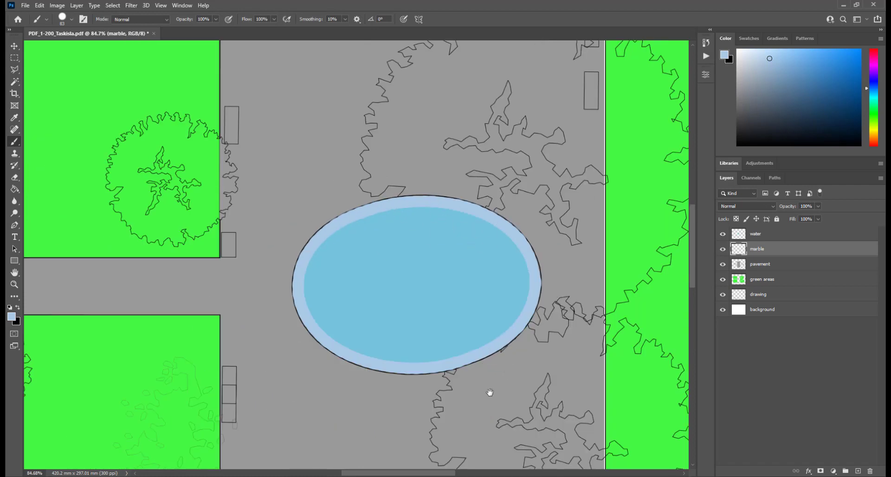
{"action": "left_click_drag", "start_coordinate": [490, 392], "coordinate": [537, 326]}
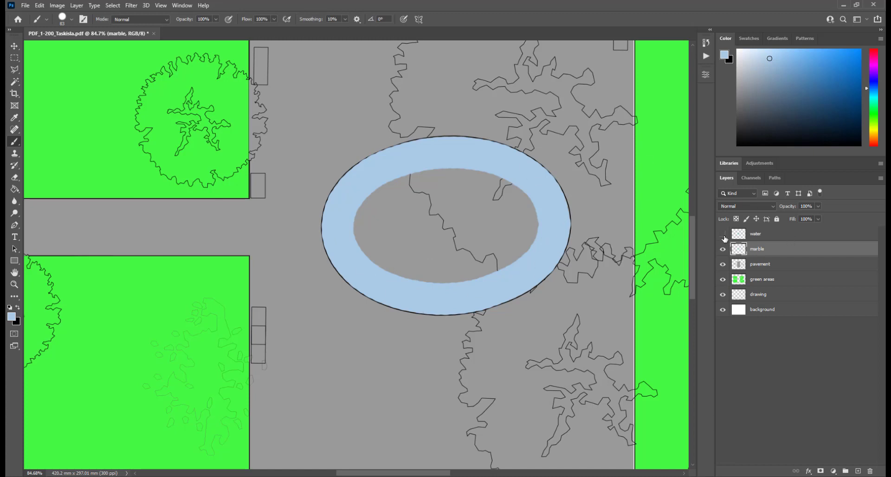
{"action": "left_click", "coordinate": [724, 235]}
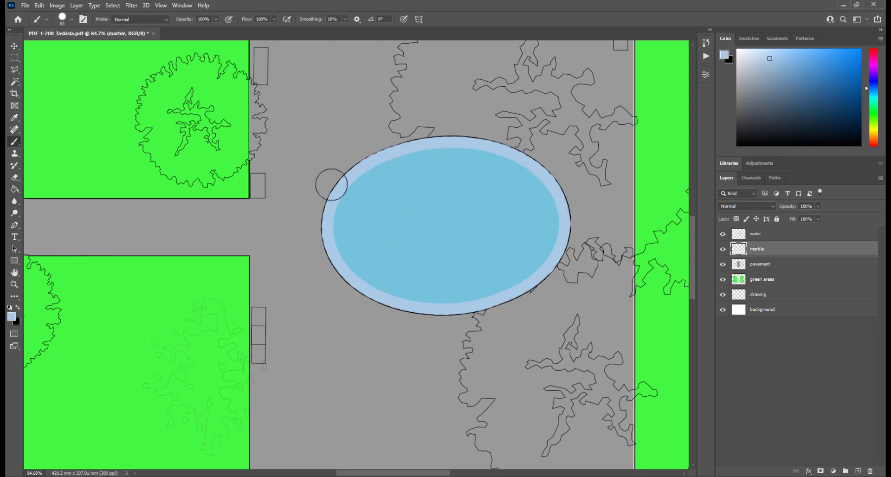
{"action": "scroll", "coordinate": [421, 233], "scroll_direction": "down", "scroll_amount": 5}
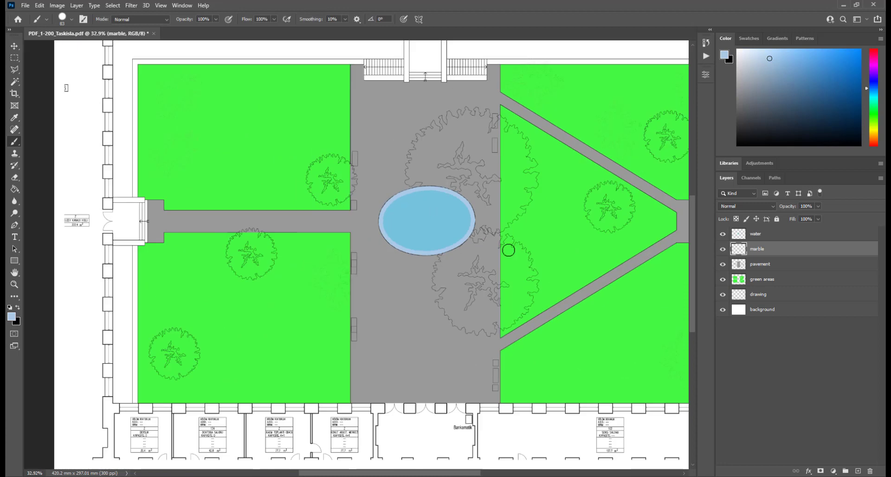
- Fill the benches along the central pavement's left edge beside the pool with pale blue using the Paint Bucket, undoing a stray fill
{"action": "scroll", "coordinate": [350, 148], "scroll_direction": "up", "scroll_amount": 7}
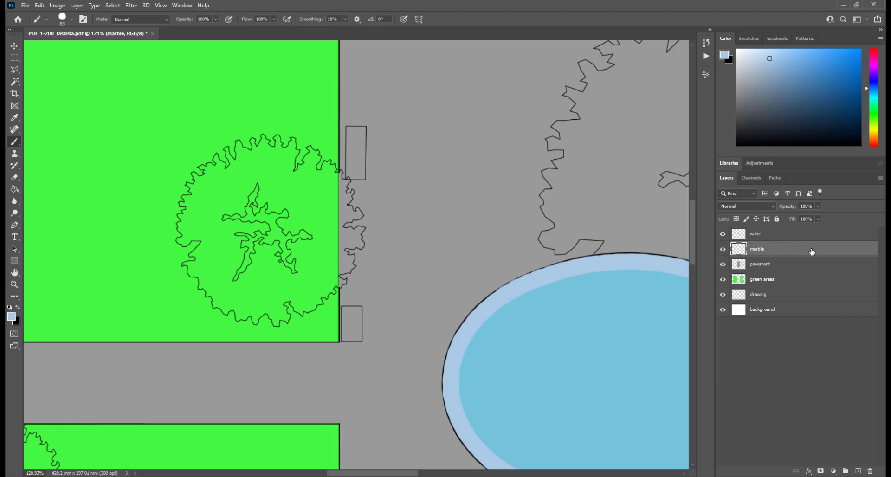
{"action": "key", "text": "g"}
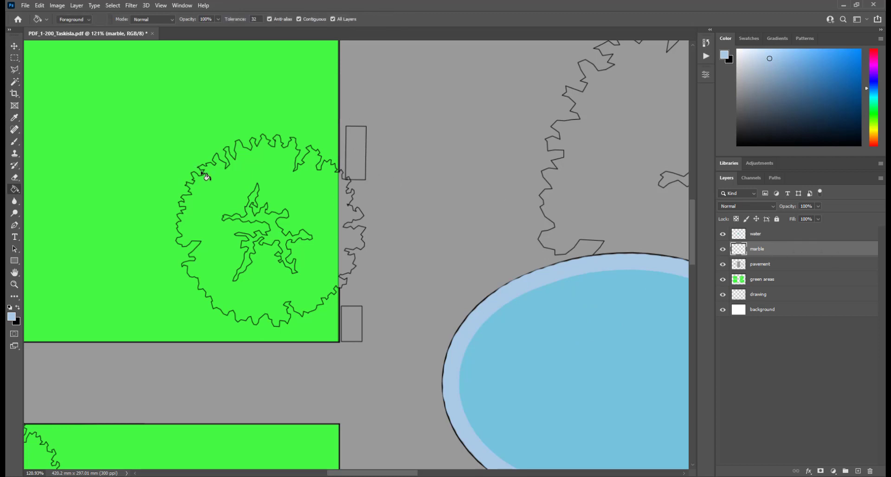
{"action": "left_click", "coordinate": [360, 162]}
{"action": "left_click", "coordinate": [350, 332]}
{"action": "mouse_move", "coordinate": [364, 328]}
{"action": "left_mouse_down"}
{"action": "mouse_move", "coordinate": [370, 222]}
{"action": "mouse_move", "coordinate": [372, 240]}
{"action": "left_mouse_up"}
{"action": "left_click", "coordinate": [363, 99]}
{"action": "left_click", "coordinate": [363, 133]}
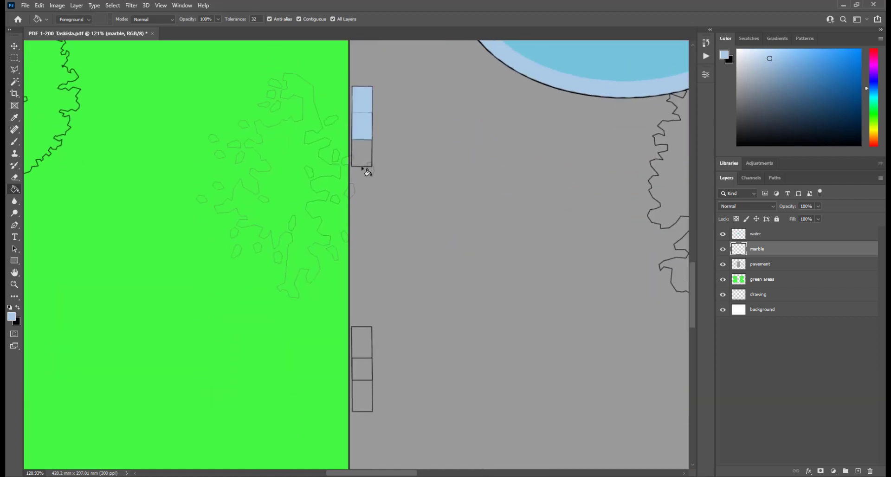
{"action": "key", "text": "ctrl+z"}
- Fill the three cells of the lowest bench on the central pavement's left edge with pale blue
{"action": "left_click_drag", "start_coordinate": [363, 235], "coordinate": [365, 93]}
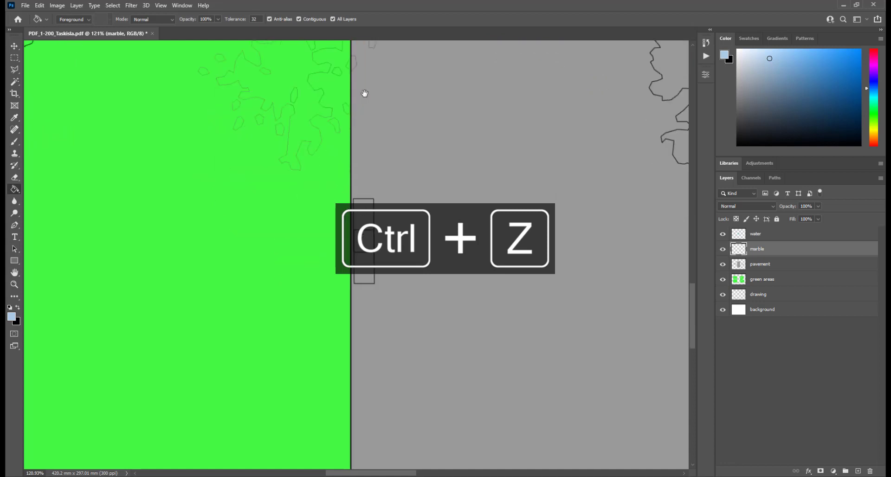
{"action": "left_click", "coordinate": [366, 200]}
{"action": "left_click", "coordinate": [367, 228]}
{"action": "left_click", "coordinate": [371, 256]}
- Fill the three cells of the bench at the lower end of the central pavement's right edge with pale blue
{"action": "left_click_drag", "start_coordinate": [353, 210], "coordinate": [88, 210]}
{"action": "mouse_move", "coordinate": [512, 209]}
{"action": "left_mouse_down"}
{"action": "mouse_move", "coordinate": [449, 151]}
{"action": "mouse_move", "coordinate": [398, 413]}
{"action": "left_mouse_up"}
{"action": "left_click", "coordinate": [415, 306]}
{"action": "left_click", "coordinate": [413, 362]}
{"action": "left_click", "coordinate": [413, 388]}
- Fill both upper benches on the central pavement's right edge with pale blue, including the fragments cut off by the tree outline
{"action": "left_click_drag", "start_coordinate": [400, 168], "coordinate": [400, 437]}
{"action": "left_click_drag", "start_coordinate": [392, 113], "coordinate": [430, 303]}
{"action": "left_click", "coordinate": [427, 234]}
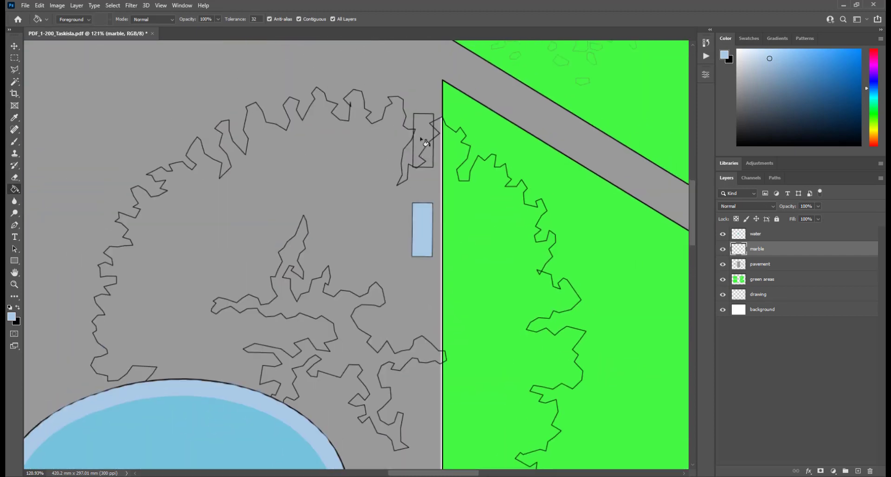
{"action": "left_click", "coordinate": [434, 161]}
{"action": "left_click", "coordinate": [429, 151]}
{"action": "scroll", "coordinate": [430, 150], "scroll_direction": "up", "scroll_amount": 8}
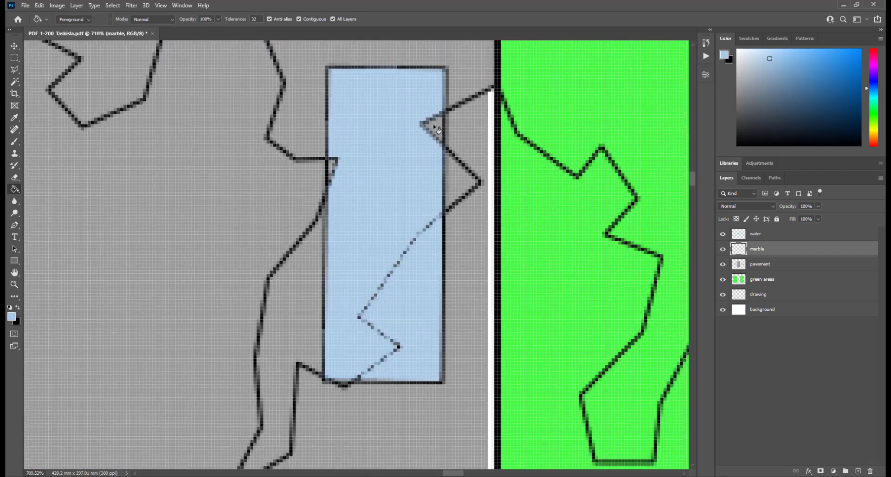
{"action": "scroll", "coordinate": [335, 171], "scroll_direction": "up", "scroll_amount": 1}
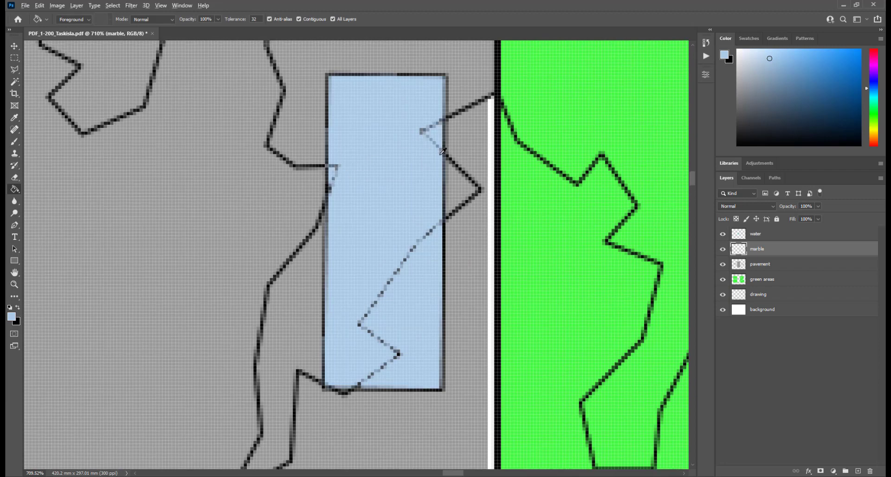
{"action": "scroll", "coordinate": [442, 150], "scroll_direction": "down", "scroll_amount": 4}
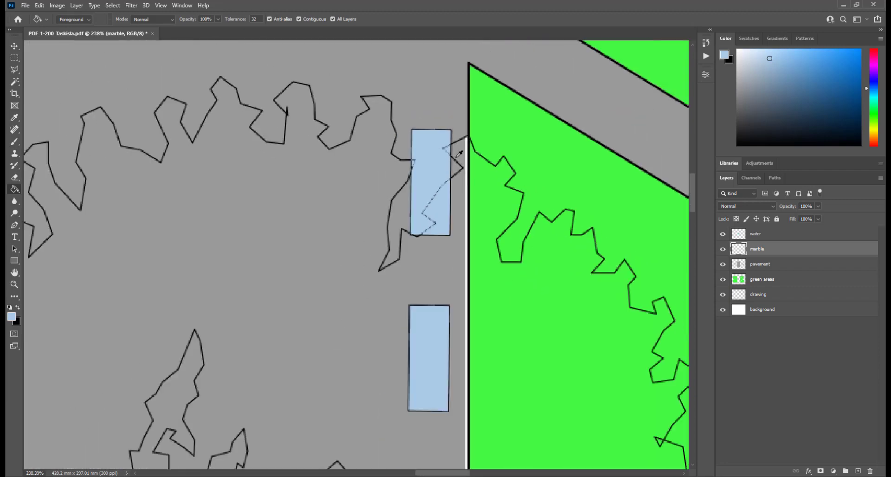
- Select the uppermost right-hand bench with a rectangular marquee, brush pale blue over its remaining tree lines, and deselect
{"action": "left_click", "coordinate": [15, 59]}
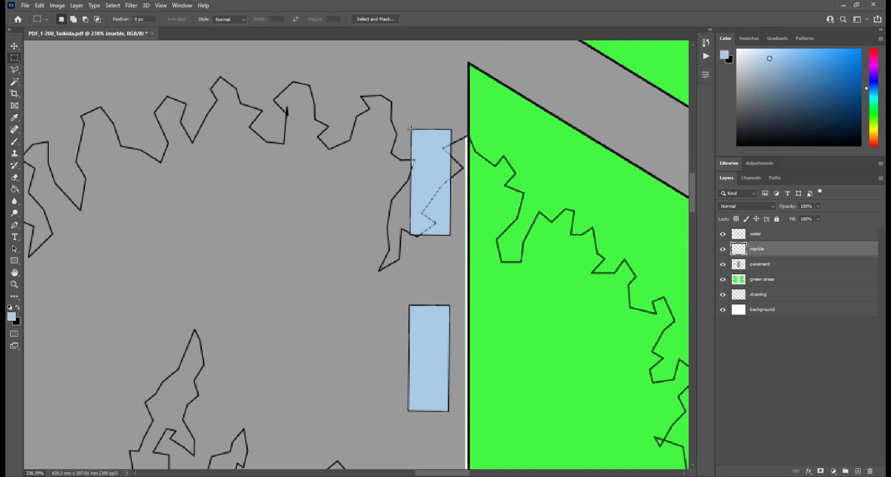
{"action": "mouse_move", "coordinate": [411, 129]}
{"action": "left_mouse_down"}
{"action": "mouse_move", "coordinate": [462, 262]}
{"action": "mouse_move", "coordinate": [452, 236]}
{"action": "left_mouse_up"}
{"action": "key", "text": "b"}
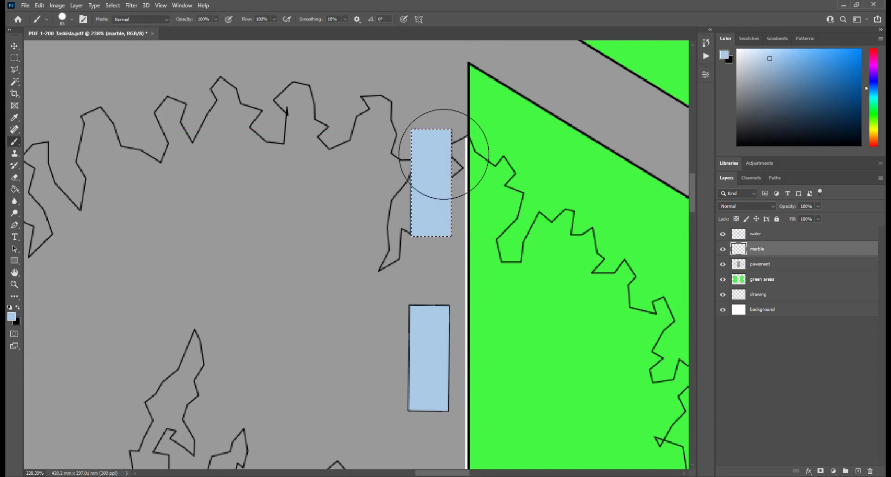
{"action": "key", "text": "ctrl+d"}
{"action": "scroll", "coordinate": [576, 185], "scroll_direction": "down", "scroll_amount": 6}
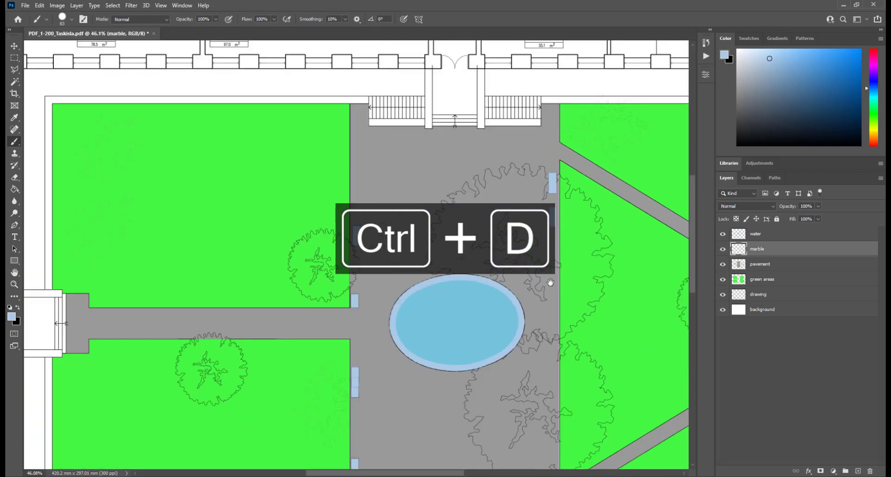
{"action": "left_click_drag", "start_coordinate": [551, 283], "coordinate": [499, 137]}
{"action": "scroll", "coordinate": [457, 160], "scroll_direction": "down", "scroll_amount": 4}
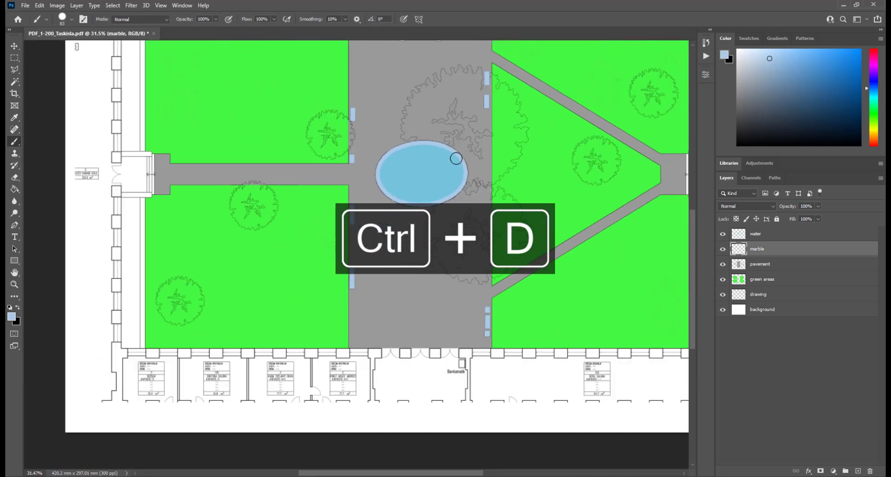
{"action": "mouse_move", "coordinate": [431, 136]}
{"action": "left_mouse_down"}
{"action": "mouse_move", "coordinate": [446, 223]}
{"action": "mouse_move", "coordinate": [443, 214]}
{"action": "left_mouse_up"}
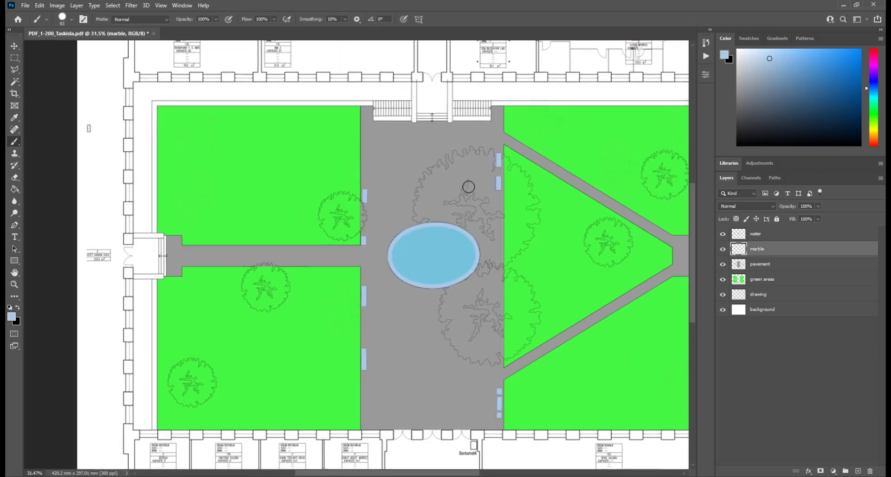
{"action": "left_click_drag", "start_coordinate": [485, 139], "coordinate": [490, 194]}
{"action": "scroll", "coordinate": [428, 151], "scroll_direction": "up", "scroll_amount": 6}
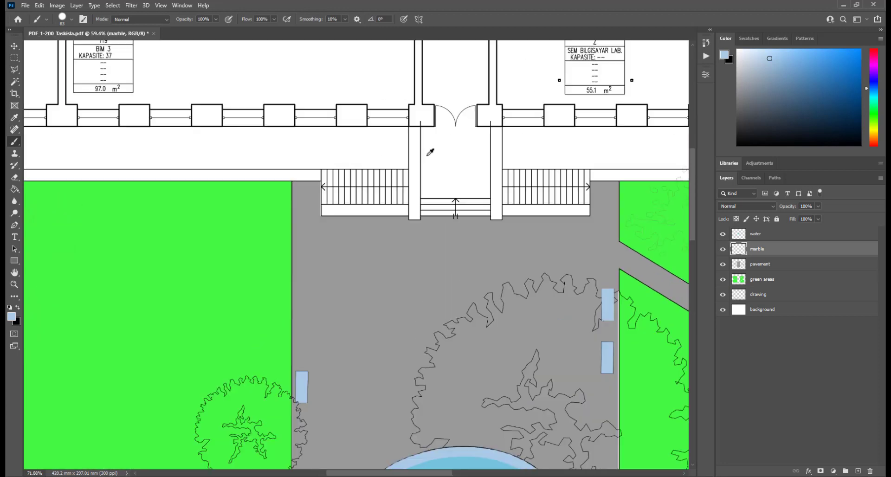
{"action": "left_click_drag", "start_coordinate": [450, 124], "coordinate": [463, 224]}
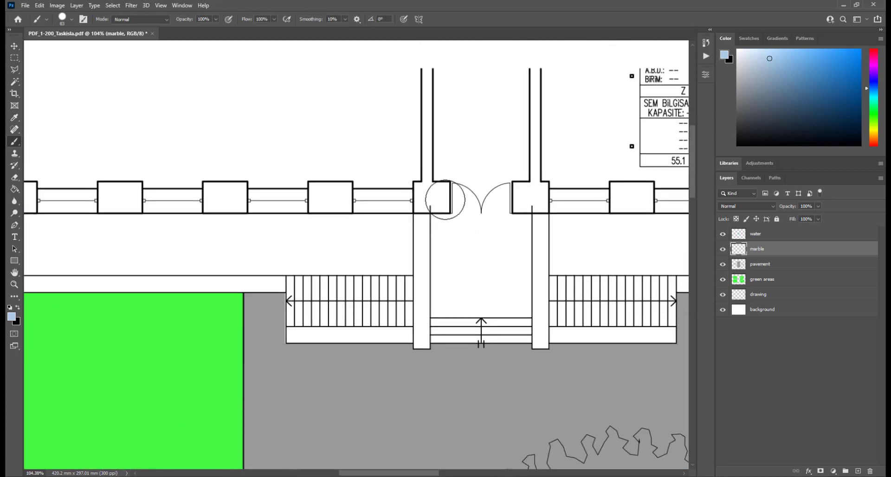
- Create a new layer above the water layer and name it "walls"
{"action": "scroll", "coordinate": [418, 200], "scroll_direction": "down", "scroll_amount": 6}
{"action": "left_click_drag", "start_coordinate": [475, 173], "coordinate": [491, 197]}
{"action": "left_click", "coordinate": [789, 234]}
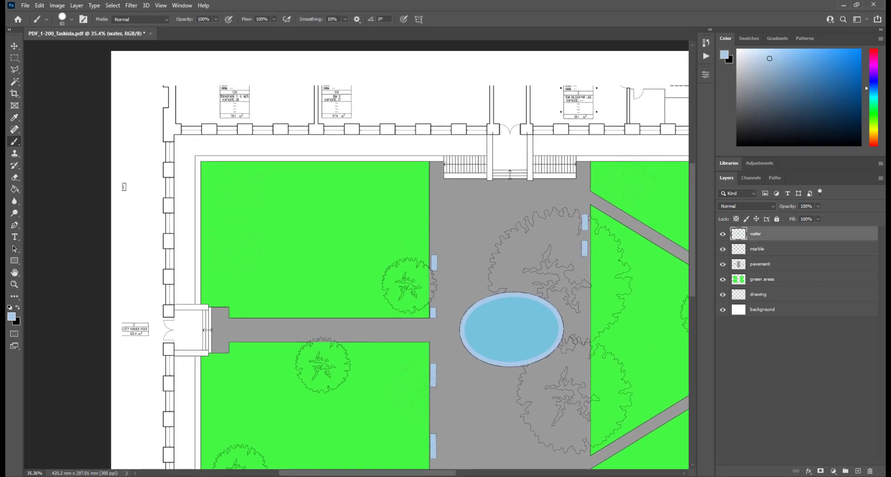
{"action": "left_click", "coordinate": [859, 471]}
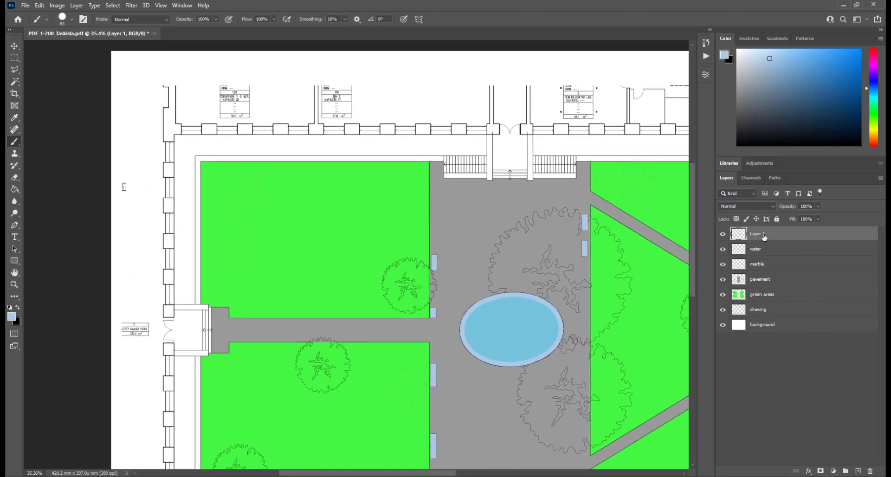
{"action": "left_click", "coordinate": [764, 235]}
{"action": "type", "text": "walls"}
{"action": "key", "text": "Return"}
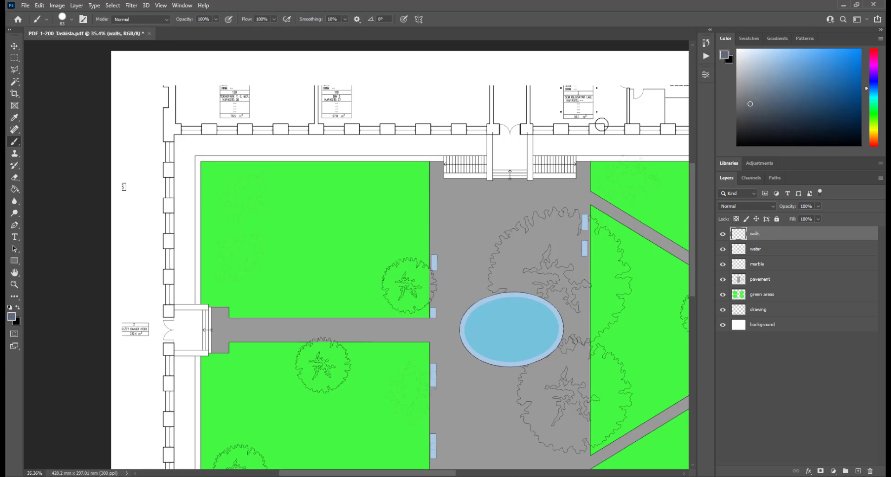
- Fill the freestanding columns of the upper wall's left half, the left wall and the lower wall's left part with dark slate grey
{"action": "key", "text": "g"}
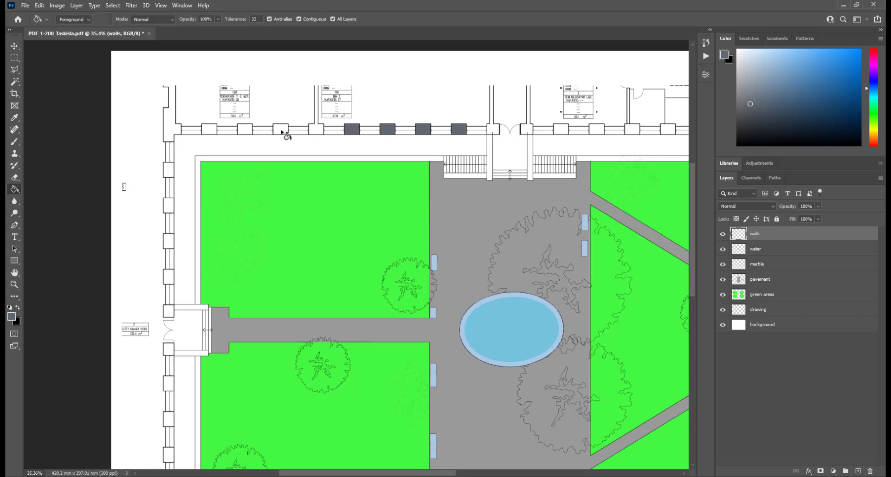
{"action": "left_click", "coordinate": [284, 134]}
{"action": "key", "text": "ctrl+z"}
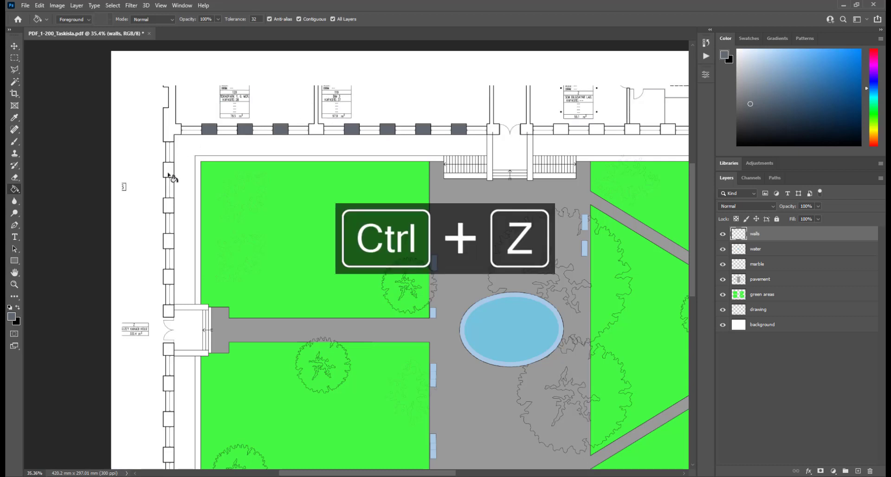
{"action": "left_click", "coordinate": [170, 244]}
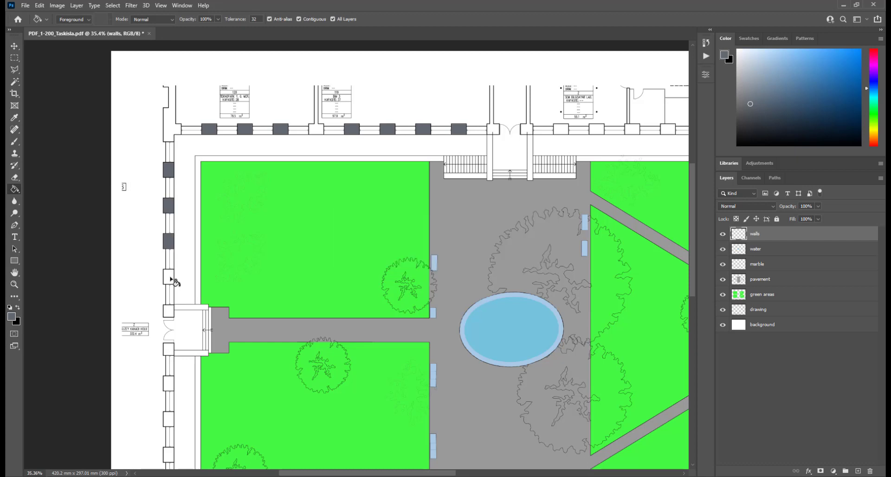
{"action": "left_click_drag", "start_coordinate": [190, 291], "coordinate": [267, 161]}
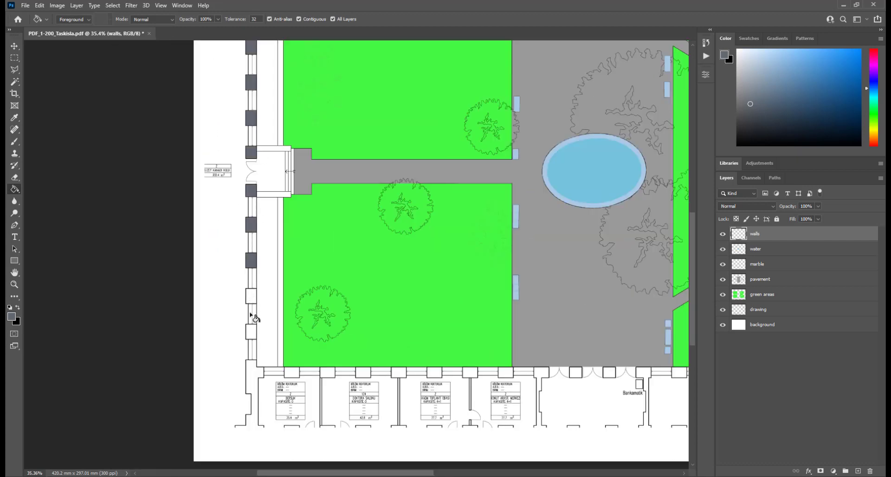
{"action": "left_click", "coordinate": [251, 295]}
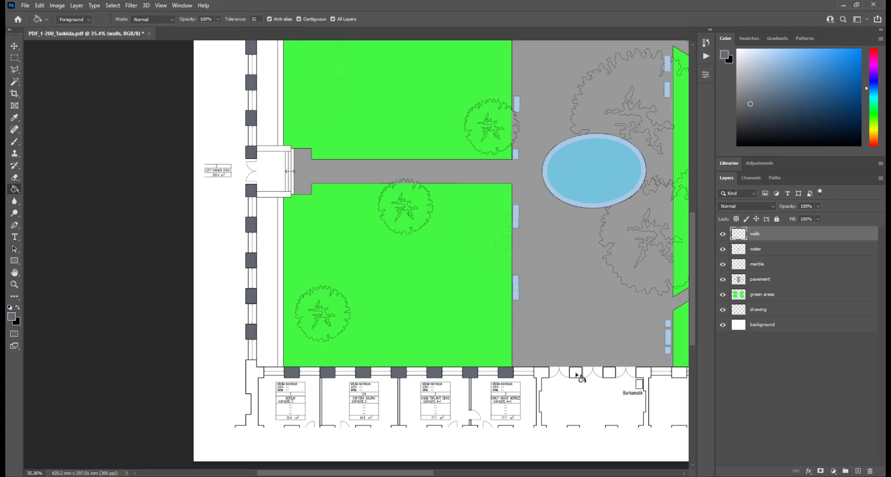
- Fill the remaining closed columns along the lower wall, the right wall and the upper wall's right half with dark slate grey
{"action": "left_click_drag", "start_coordinate": [589, 354], "coordinate": [446, 332]}
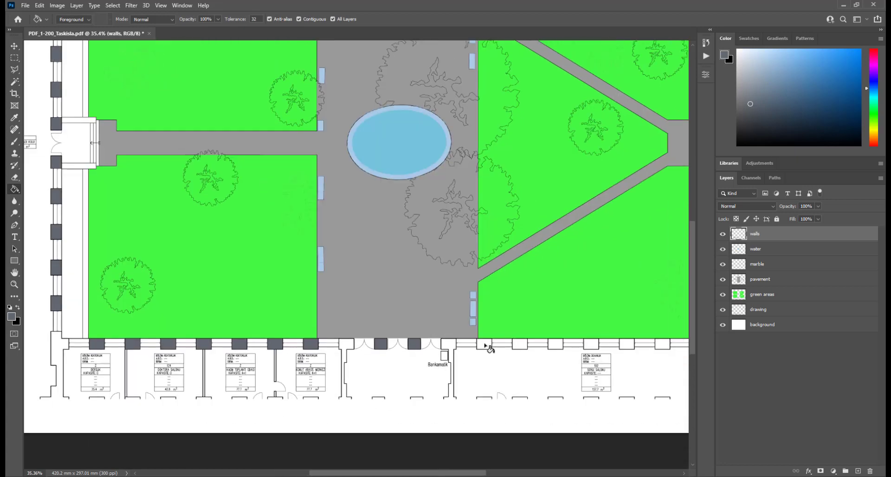
{"action": "left_click_drag", "start_coordinate": [589, 351], "coordinate": [390, 355]}
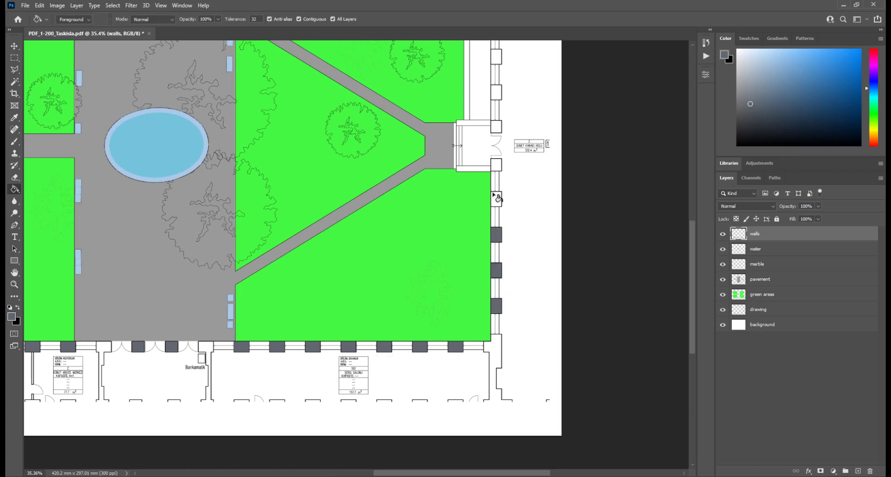
{"action": "left_click_drag", "start_coordinate": [485, 118], "coordinate": [484, 298]}
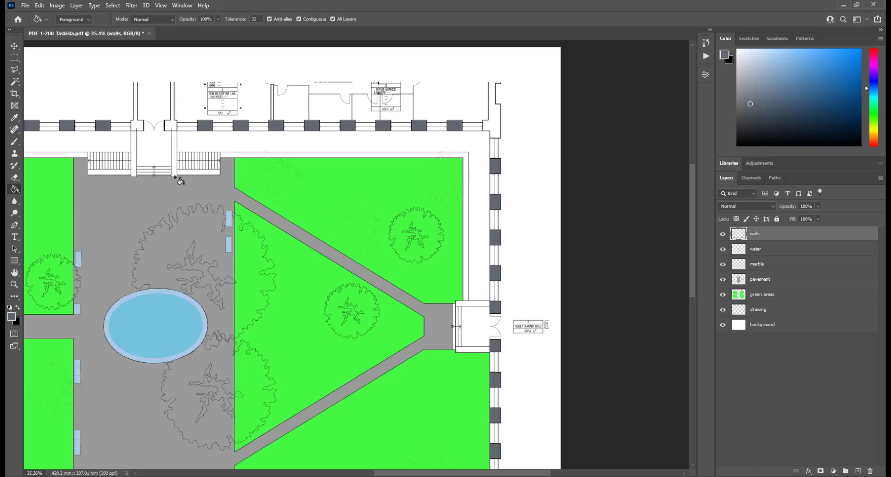
- On the drawing layer, close the open upper end of the partition between rooms 120 and 119 with a 2 px black brush line
{"action": "left_click_drag", "start_coordinate": [174, 176], "coordinate": [469, 241]}
{"action": "left_click_drag", "start_coordinate": [156, 237], "coordinate": [307, 243]}
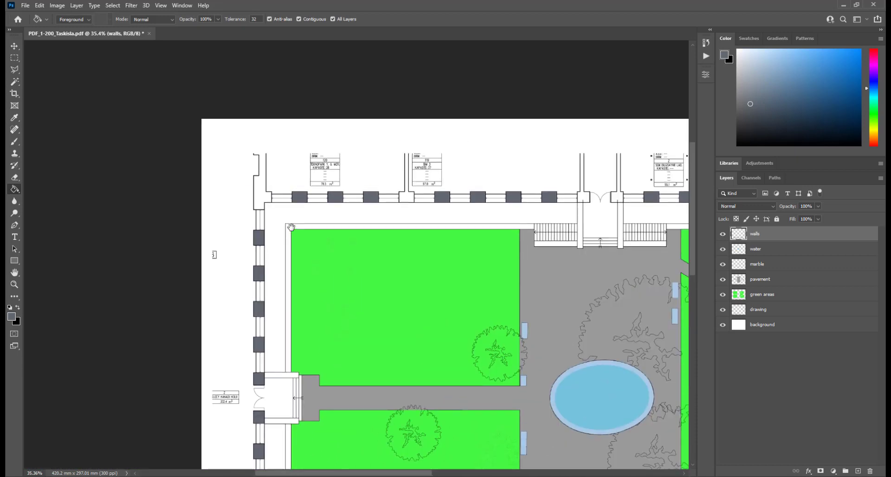
{"action": "key", "text": "alt+space"}
{"action": "left_click", "coordinate": [459, 9]}
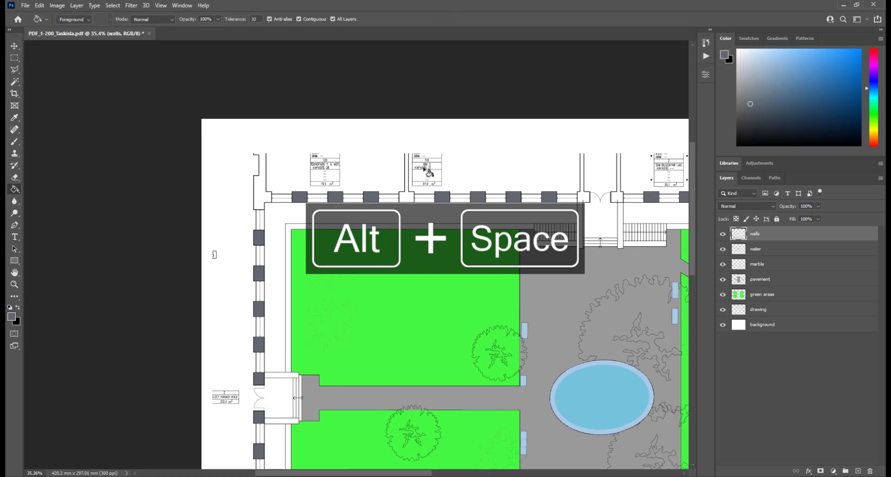
{"action": "scroll", "coordinate": [412, 230], "scroll_direction": "up", "scroll_amount": 3}
{"action": "scroll", "coordinate": [411, 230], "scroll_direction": "up", "scroll_amount": 5}
{"action": "scroll", "coordinate": [412, 220], "scroll_direction": "up", "scroll_amount": 1}
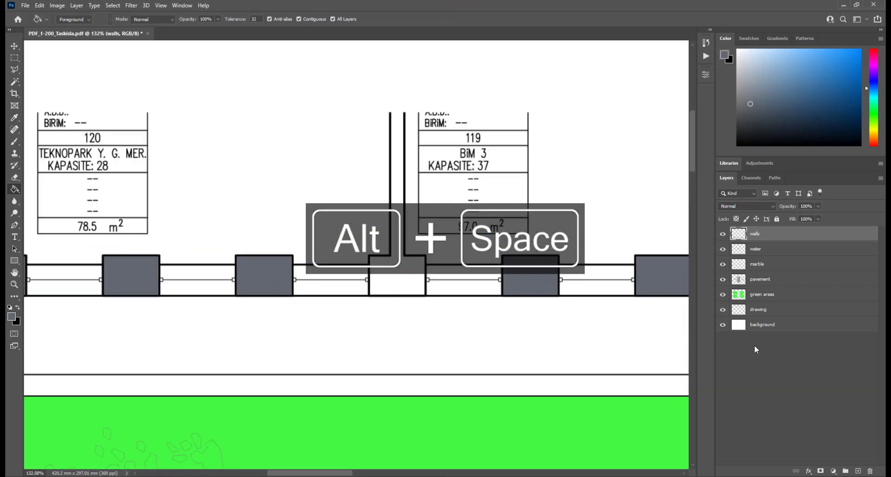
{"action": "left_click", "coordinate": [776, 311]}
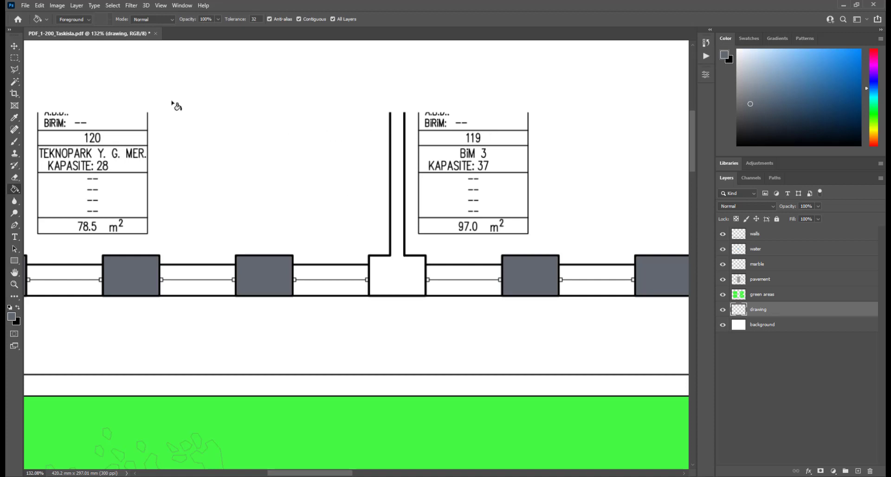
{"action": "left_click", "coordinate": [15, 142]}
{"action": "left_click_drag", "start_coordinate": [351, 132], "coordinate": [342, 134]}
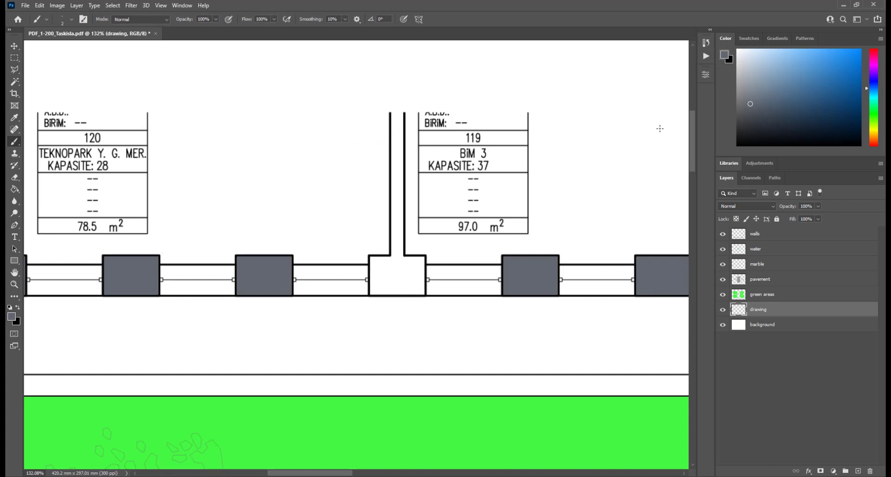
{"action": "key", "text": "d"}
{"action": "scroll", "coordinate": [378, 198], "scroll_direction": "up", "scroll_amount": 5}
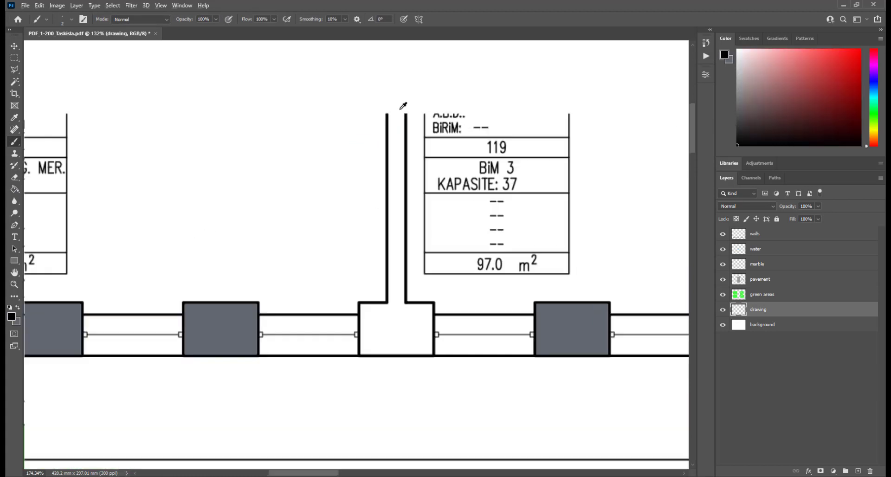
{"action": "left_click_drag", "start_coordinate": [389, 117], "coordinate": [421, 118]}
- Close the open upper end of the plan's upper-left corner wall with a straight black brush line
{"action": "scroll", "coordinate": [459, 111], "scroll_direction": "down", "scroll_amount": 5}
{"action": "scroll", "coordinate": [482, 114], "scroll_direction": "down", "scroll_amount": 2}
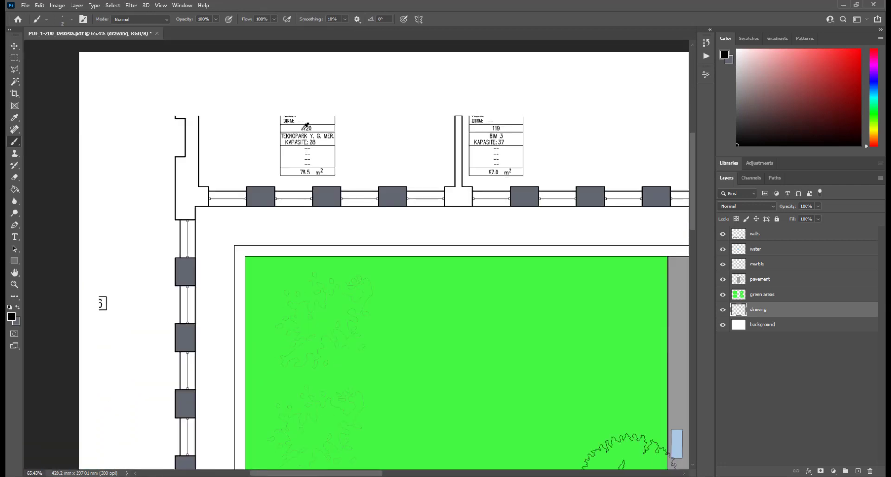
{"action": "scroll", "coordinate": [112, 100], "scroll_direction": "up", "scroll_amount": 6}
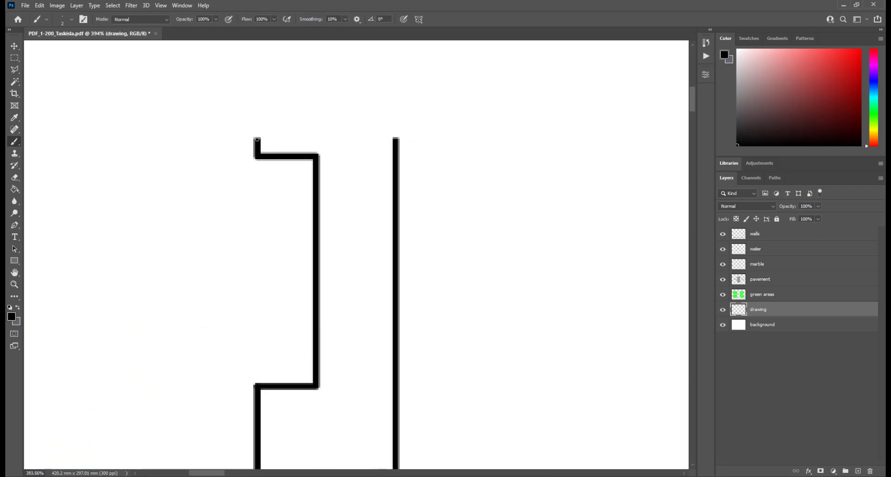
{"action": "left_click_drag", "start_coordinate": [258, 139], "coordinate": [392, 142]}
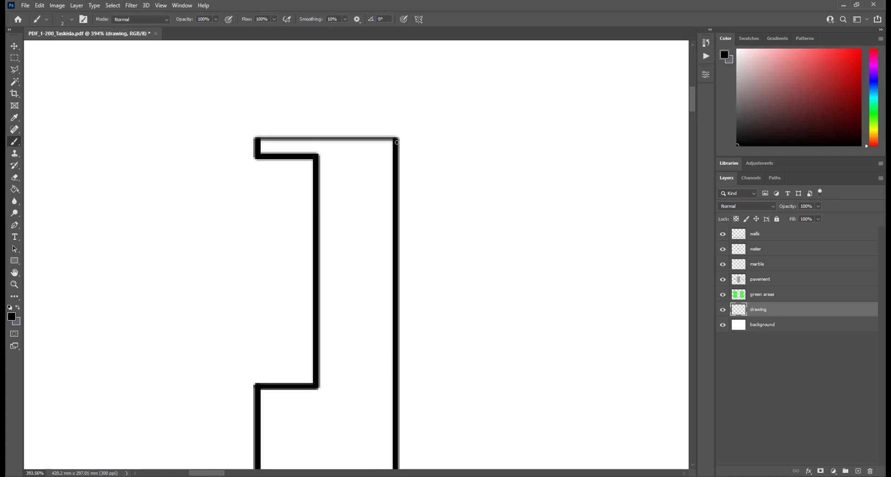
- Close the open lower end of the plan's lower-left corner wall with a straight black brush line
{"action": "scroll", "coordinate": [373, 98], "scroll_direction": "down", "scroll_amount": 8}
{"action": "scroll", "coordinate": [375, 98], "scroll_direction": "down", "scroll_amount": 3}
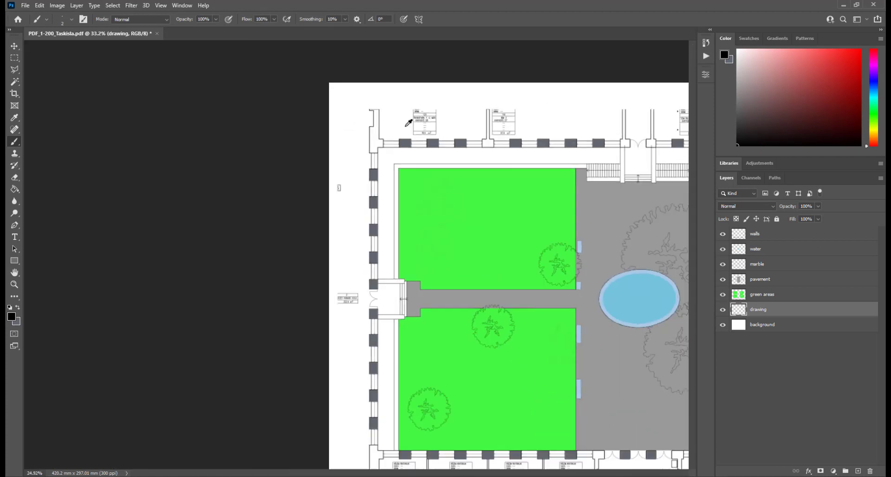
{"action": "scroll", "coordinate": [174, 378], "scroll_direction": "up", "scroll_amount": 5}
{"action": "scroll", "coordinate": [116, 420], "scroll_direction": "up", "scroll_amount": 3}
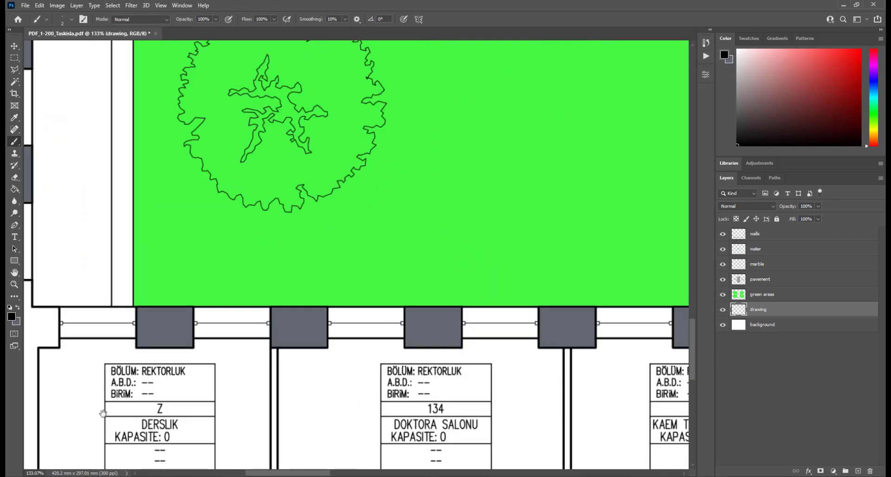
{"action": "left_click_drag", "start_coordinate": [116, 421], "coordinate": [316, 200]}
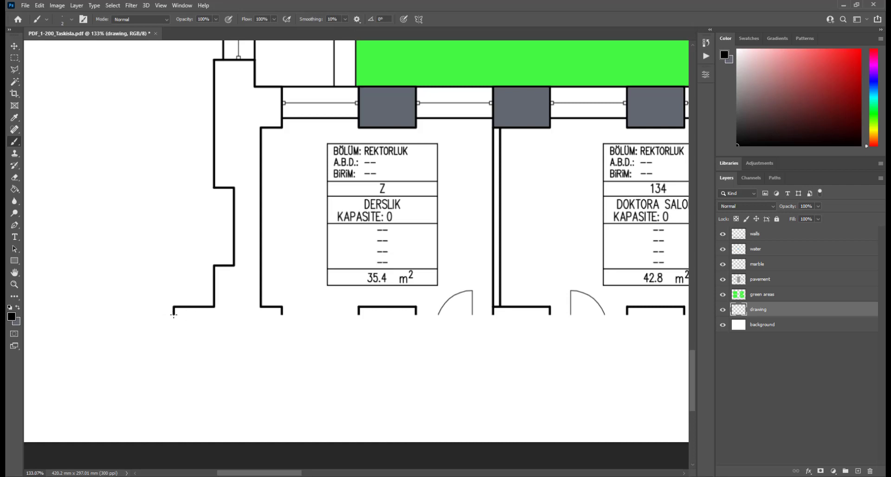
{"action": "left_click_drag", "start_coordinate": [226, 316], "coordinate": [278, 320]}
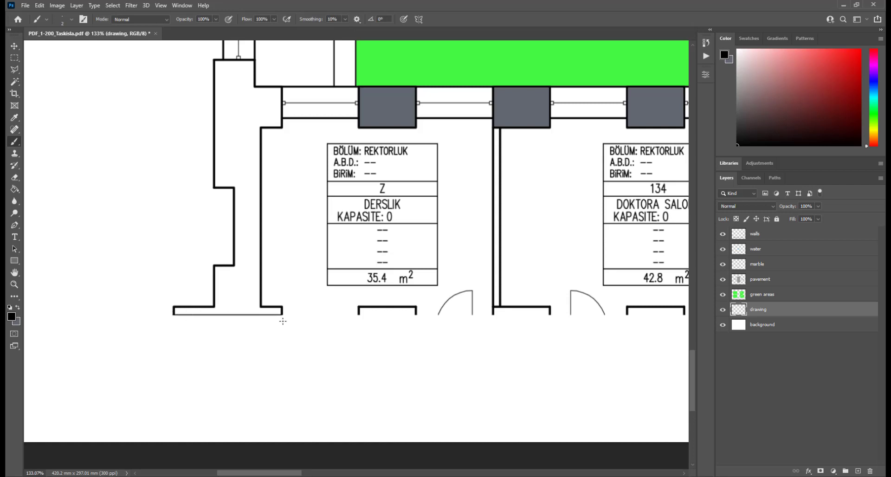
- Close the open lower ends of the two walls flanking the lower entrance hall with straight black brush lines
{"action": "left_click_drag", "start_coordinate": [506, 251], "coordinate": [290, 251]}
{"action": "left_click_drag", "start_coordinate": [603, 251], "coordinate": [297, 255]}
{"action": "left_click_drag", "start_coordinate": [462, 256], "coordinate": [239, 258]}
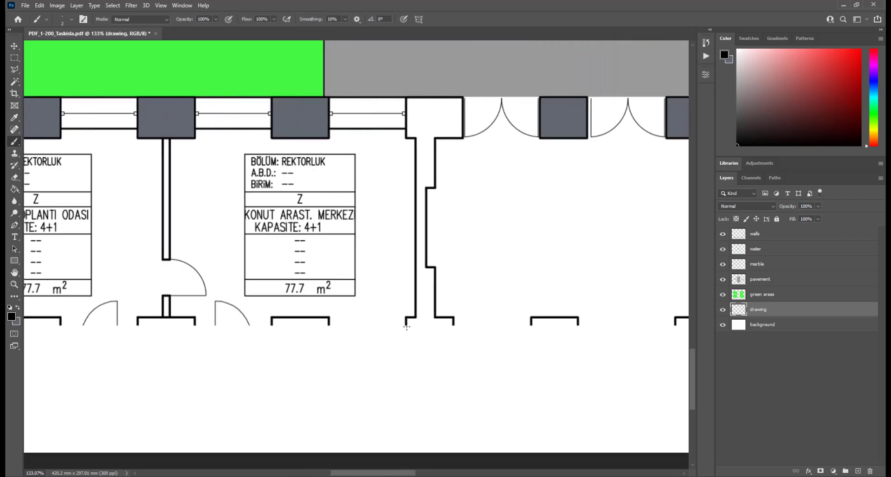
{"action": "left_click", "coordinate": [453, 329], "text": "shift"}
{"action": "left_click_drag", "start_coordinate": [615, 258], "coordinate": [437, 260]}
{"action": "mouse_move", "coordinate": [603, 260]}
{"action": "left_mouse_down"}
{"action": "mouse_move", "coordinate": [426, 277]}
{"action": "mouse_move", "coordinate": [409, 260]}
{"action": "left_mouse_up"}
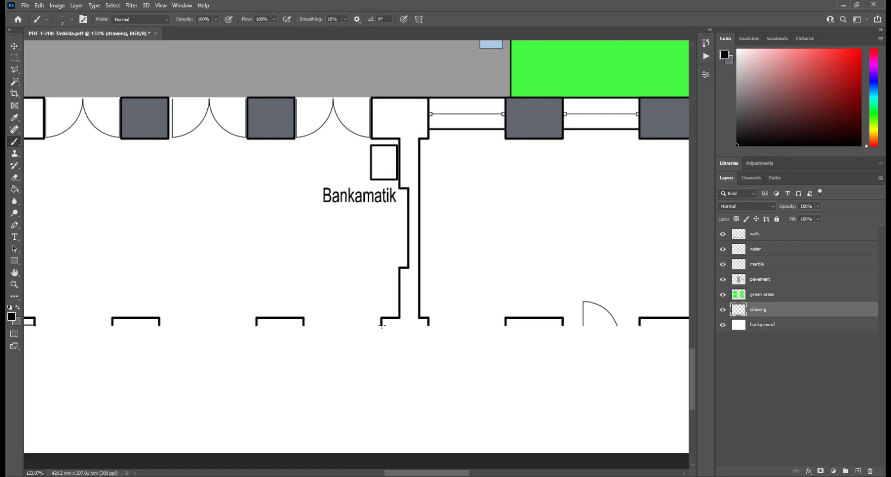
{"action": "left_click_drag", "start_coordinate": [381, 326], "coordinate": [418, 325]}
- Close the open ends of the plan's lower-right and upper-right corner walls with straight black brush lines
{"action": "left_click_drag", "start_coordinate": [555, 269], "coordinate": [354, 269]}
{"action": "left_click_drag", "start_coordinate": [491, 240], "coordinate": [405, 250]}
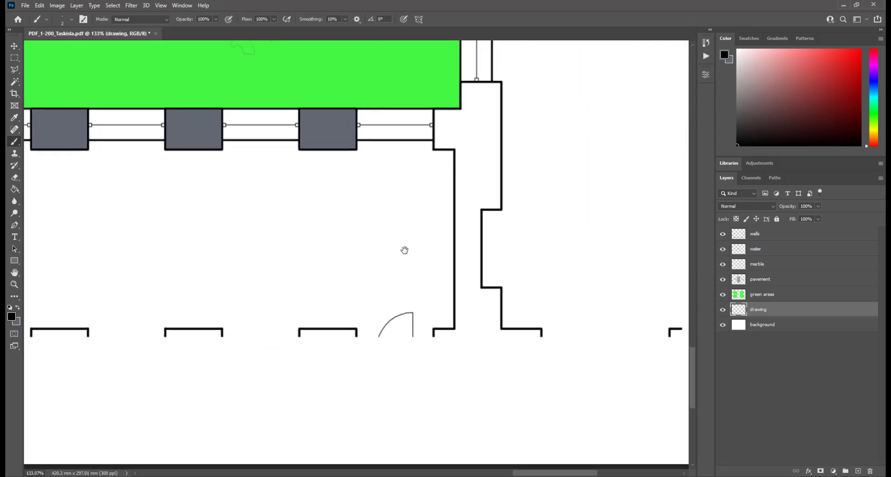
{"action": "left_click_drag", "start_coordinate": [432, 337], "coordinate": [532, 341]}
{"action": "scroll", "coordinate": [513, 278], "scroll_direction": "up", "scroll_amount": 15}
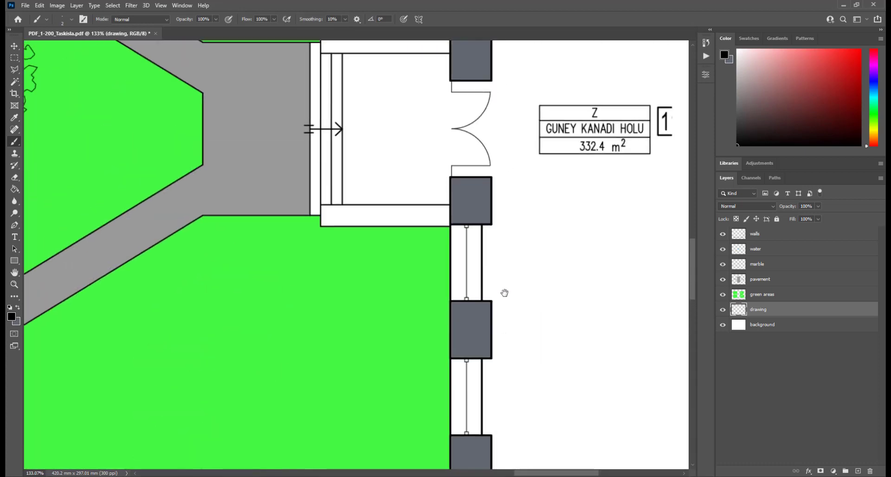
{"action": "scroll", "coordinate": [495, 201], "scroll_direction": "up", "scroll_amount": 7}
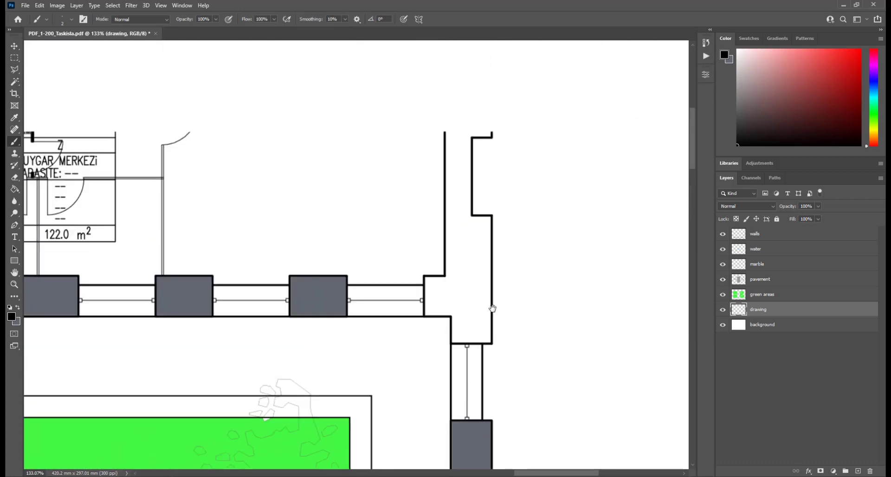
{"action": "left_click_drag", "start_coordinate": [450, 165], "coordinate": [497, 165]}
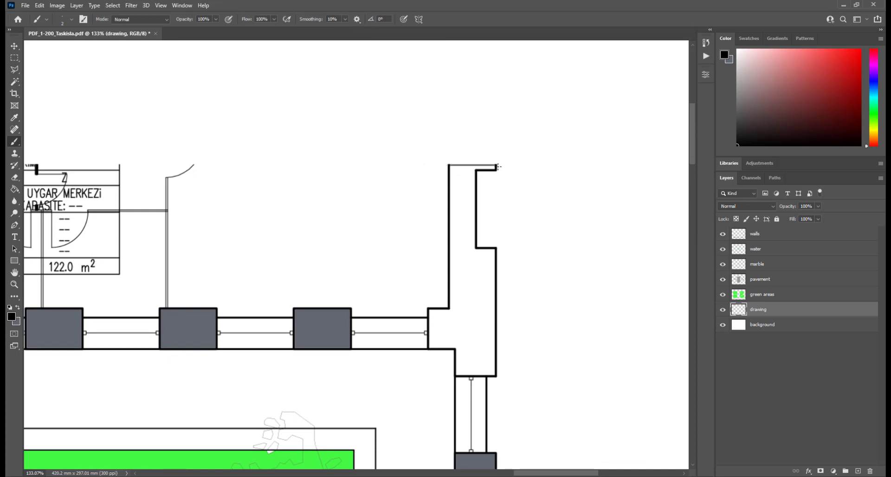
- Return to the walls layer and activate the Paint Bucket tool
{"action": "scroll", "coordinate": [524, 183], "scroll_direction": "down", "scroll_amount": 10}
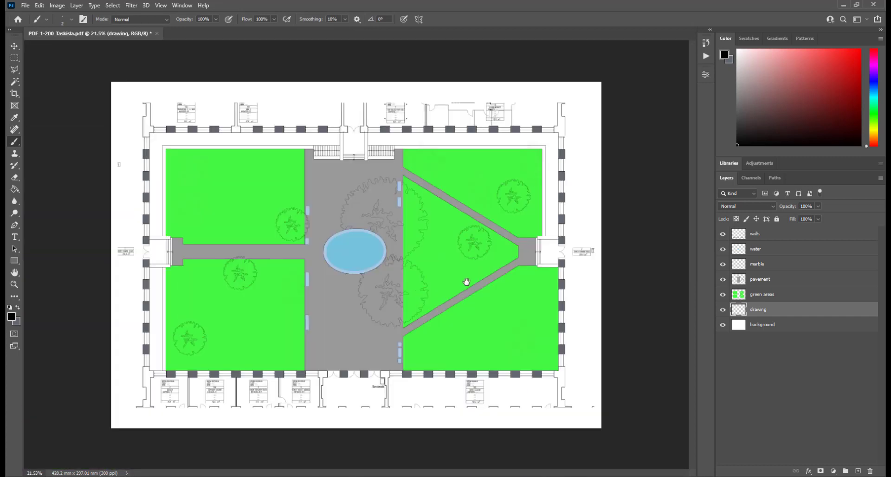
{"action": "left_click", "coordinate": [769, 237]}
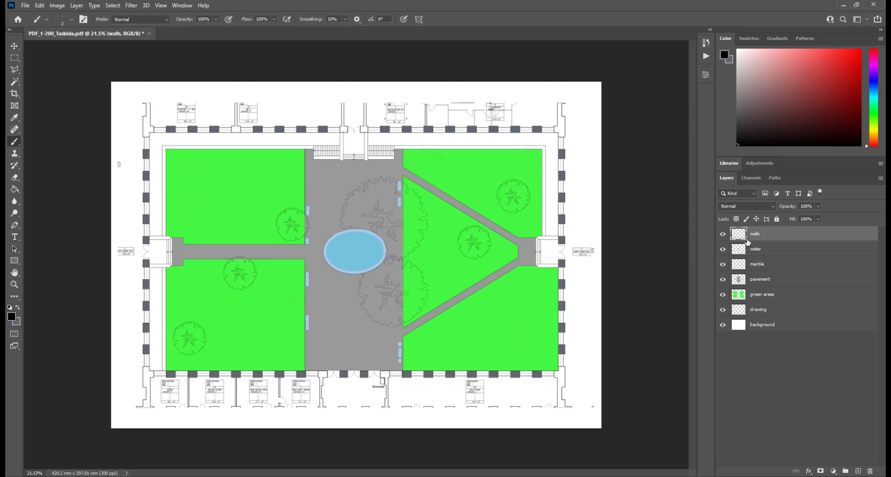
{"action": "key", "text": "g"}
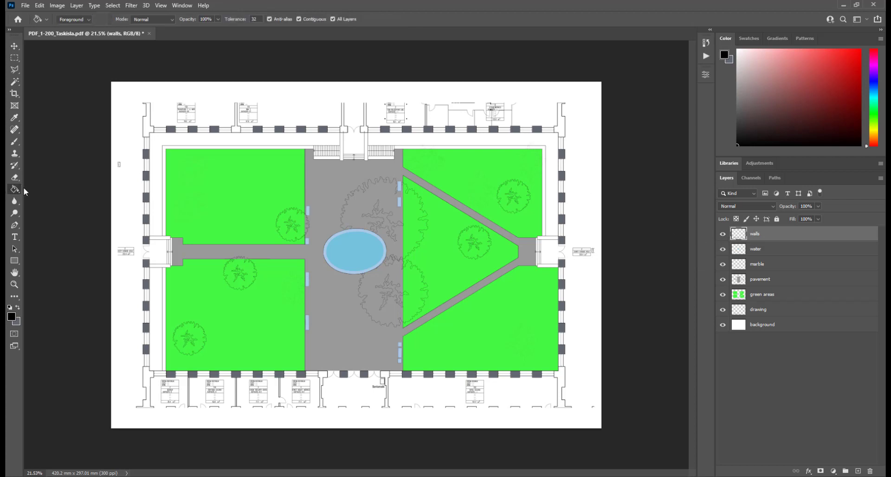
- Sample the dark grey of the columns and fill the plan's corner walls and the walls flanking the bottom entrance on the walls layer
{"action": "left_click", "coordinate": [452, 129], "text": "alt"}
{"action": "left_click", "coordinate": [563, 126]}
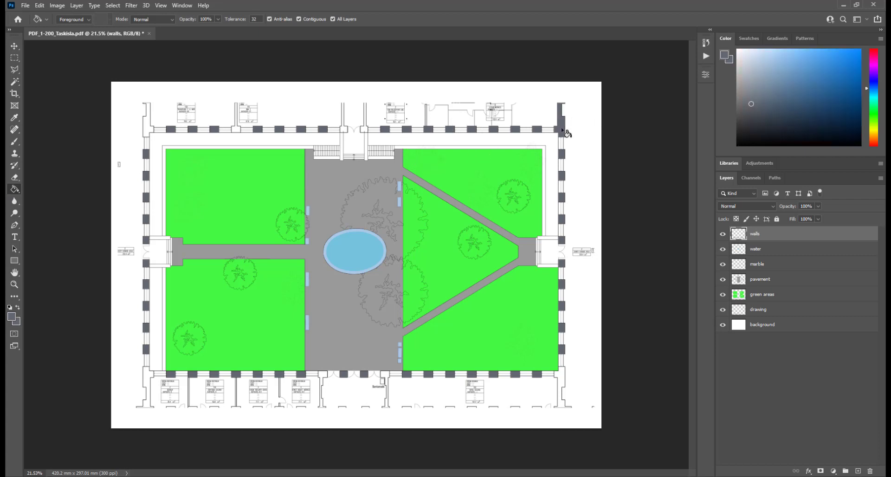
{"action": "left_click", "coordinate": [557, 385]}
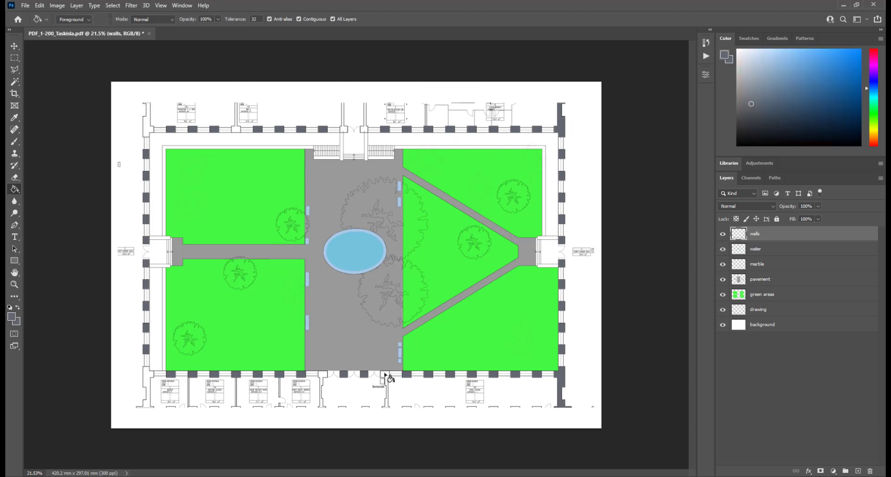
{"action": "left_click", "coordinate": [386, 378]}
{"action": "left_click", "coordinate": [323, 379]}
{"action": "left_click", "coordinate": [148, 379]}
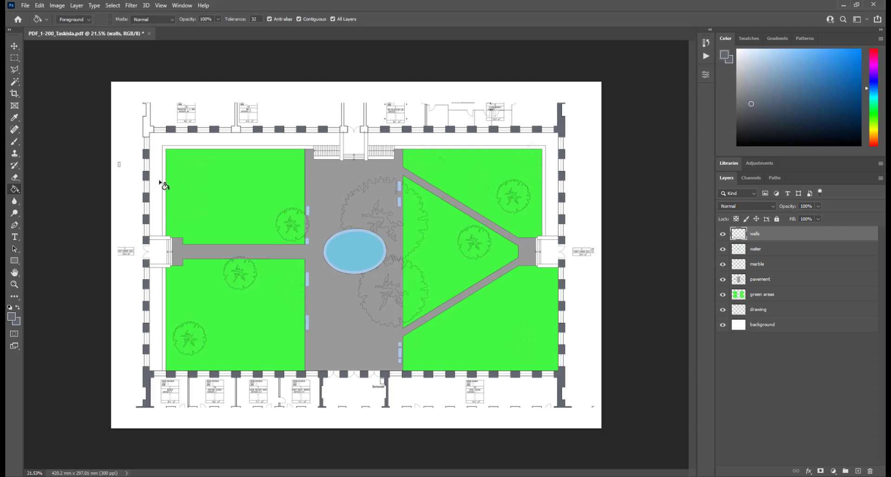
{"action": "left_click", "coordinate": [149, 131]}
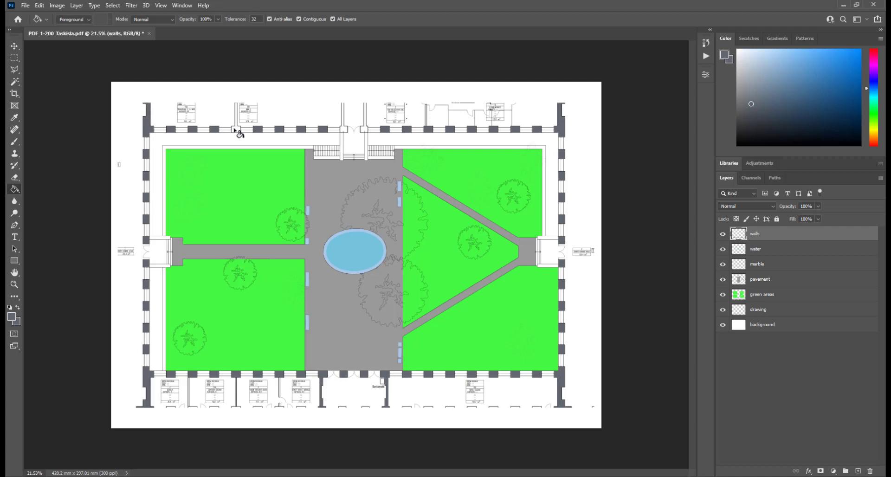
- On the drawing layer, close the open ends of the two walls above the top entrance with brush lines and fill both walls dark grey
{"action": "scroll", "coordinate": [362, 120], "scroll_direction": "up", "scroll_amount": 8}
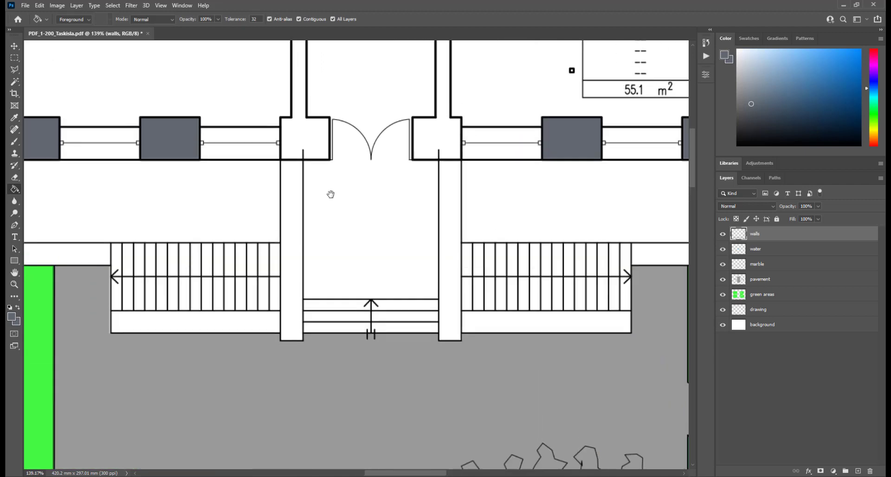
{"action": "left_click_drag", "start_coordinate": [329, 96], "coordinate": [326, 256]}
{"action": "left_click", "coordinate": [789, 313]}
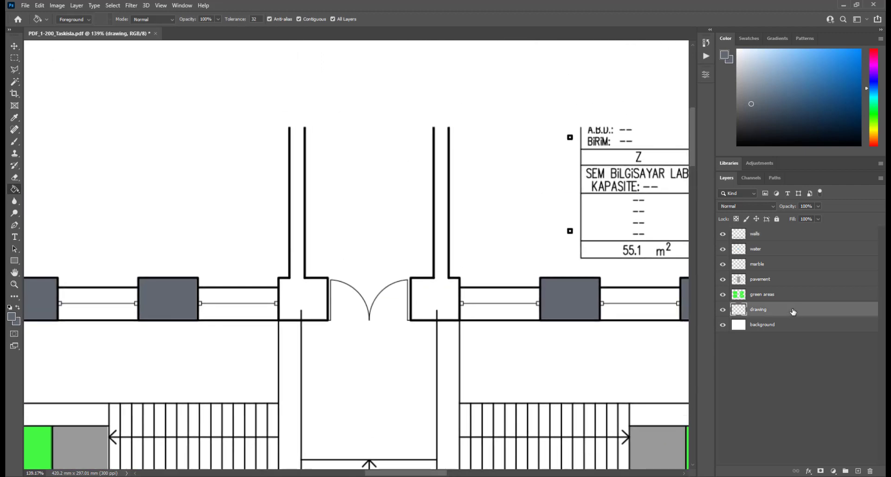
{"action": "key", "text": "b"}
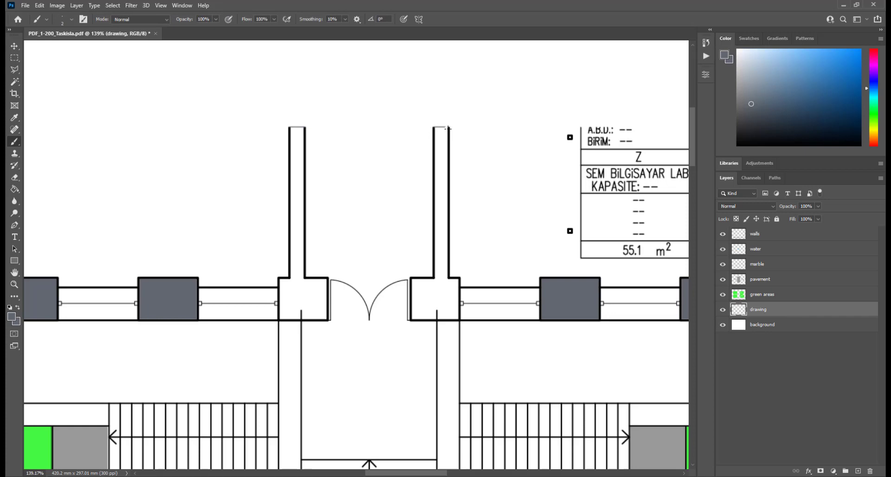
{"action": "key", "text": "g"}
{"action": "left_click", "coordinate": [443, 165]}
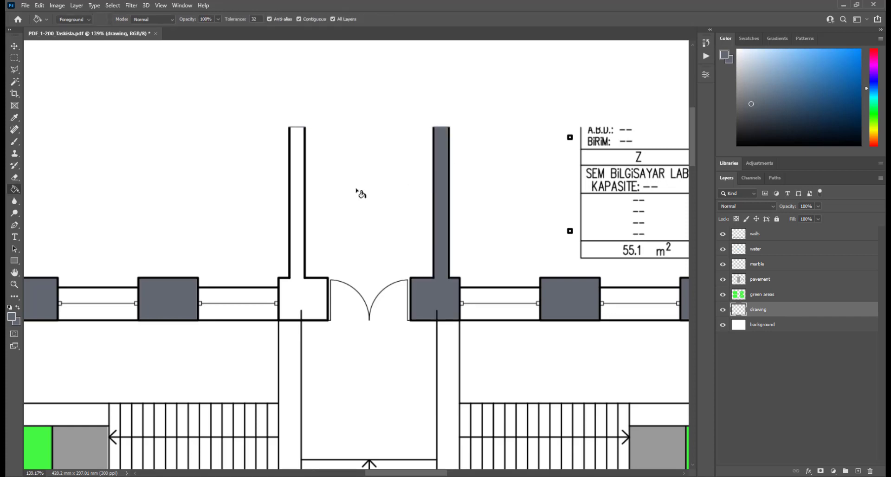
{"action": "left_click", "coordinate": [298, 180]}
- Create a new layer directly above the pavement layer and name it pavement2
{"action": "scroll", "coordinate": [408, 155], "scroll_direction": "down", "scroll_amount": 1}
{"action": "scroll", "coordinate": [408, 156], "scroll_direction": "down", "scroll_amount": 6}
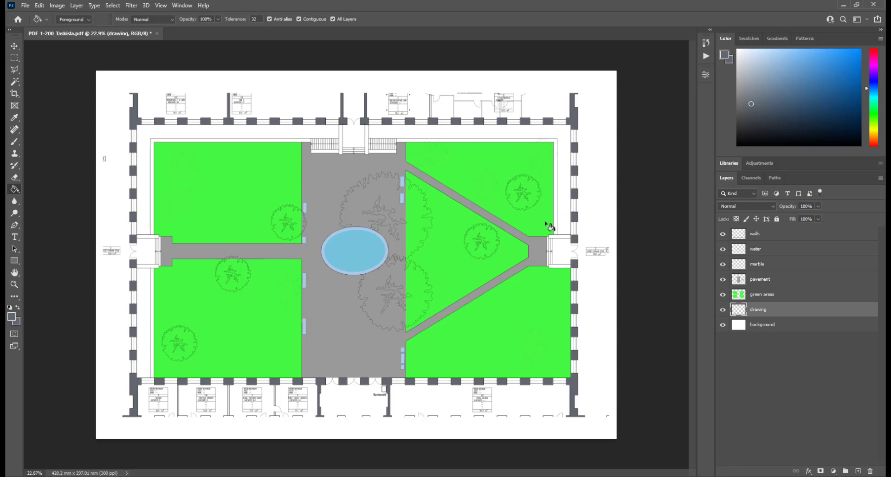
{"action": "scroll", "coordinate": [325, 135], "scroll_direction": "up", "scroll_amount": 6}
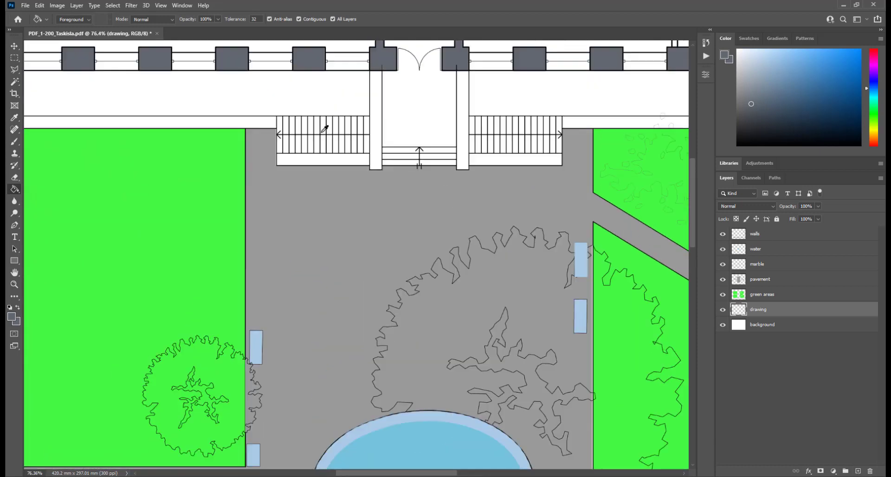
{"action": "left_click_drag", "start_coordinate": [344, 120], "coordinate": [347, 161]}
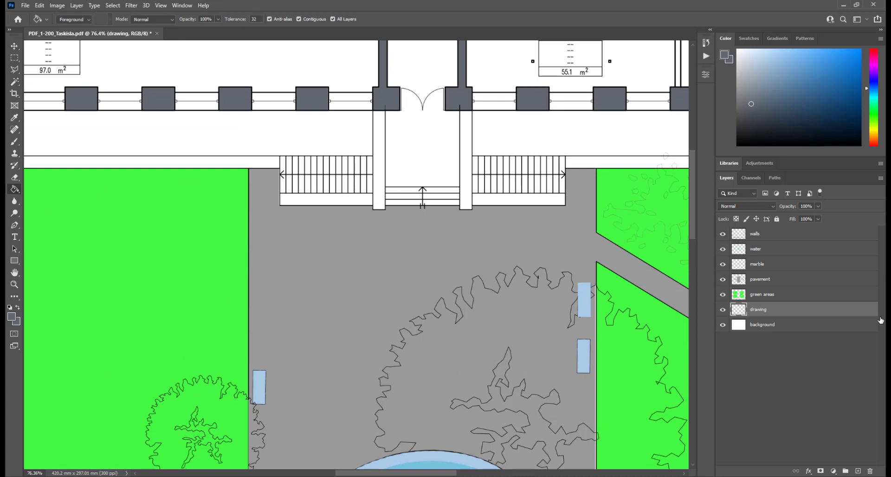
{"action": "left_click", "coordinate": [768, 237]}
{"action": "left_click", "coordinate": [783, 280]}
{"action": "left_click", "coordinate": [857, 471]}
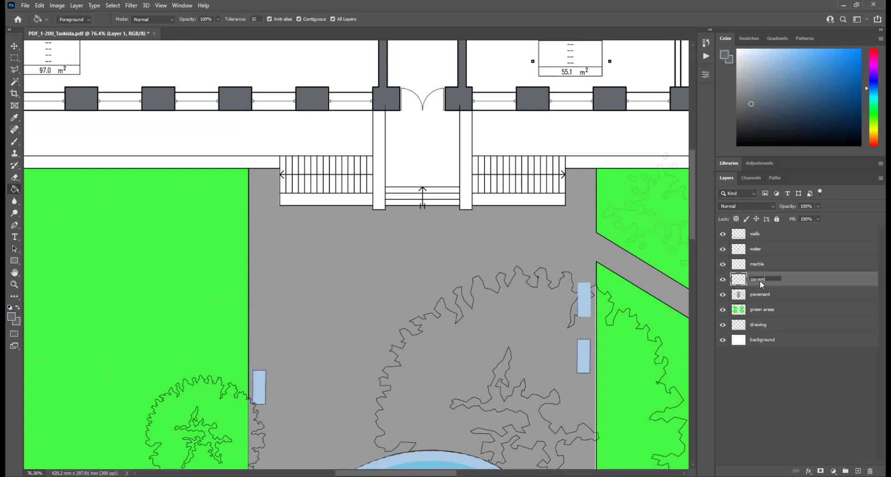
{"action": "left_click", "coordinate": [760, 281]}
{"action": "type", "text": "pavement2"}
{"action": "key", "text": "Return"}
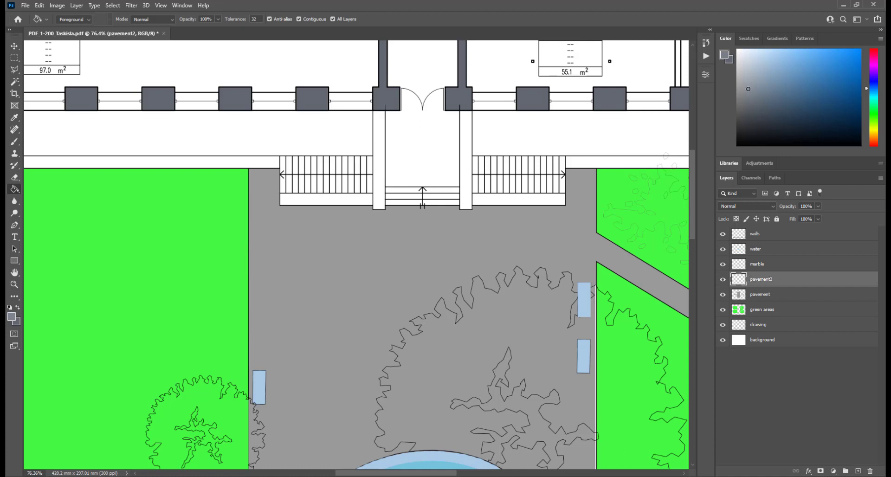
- Fill the top entrance landing and its central steps with bluish grey on the pavement2 layer
{"action": "left_click", "coordinate": [523, 205]}
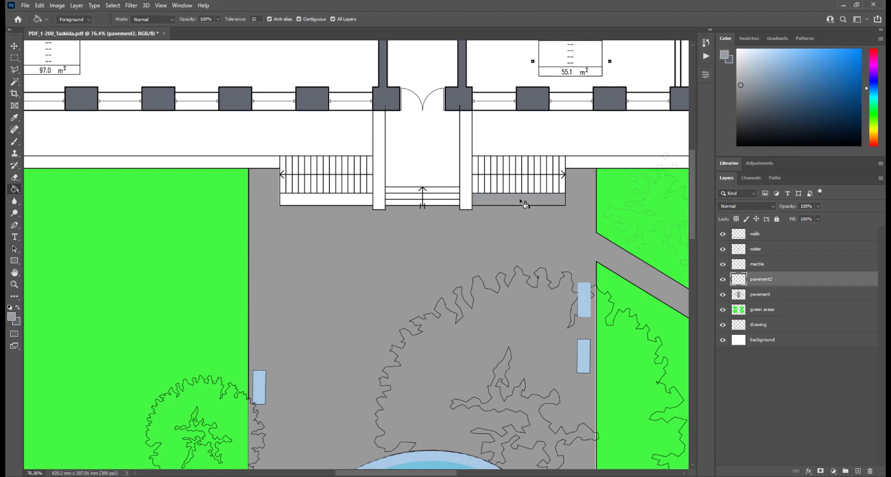
{"action": "key", "text": "ctrl+z"}
{"action": "left_click", "coordinate": [451, 202]}
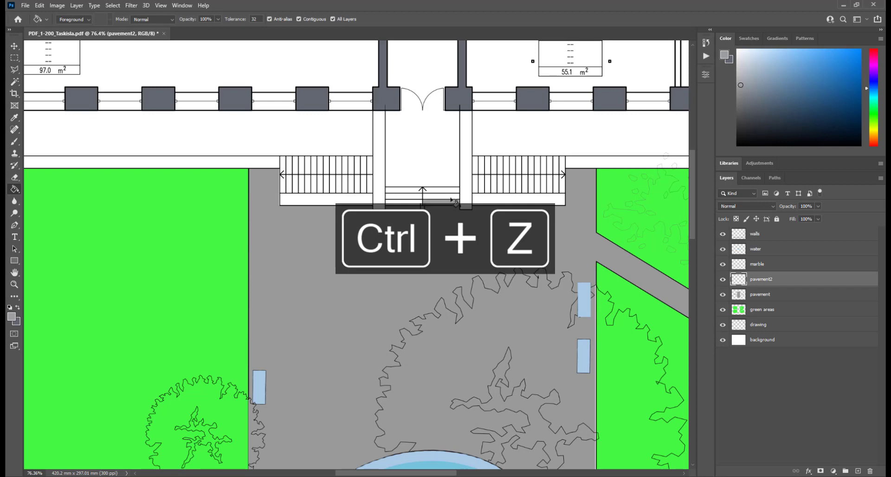
{"action": "left_click", "coordinate": [450, 196]}
{"action": "left_click", "coordinate": [450, 190]}
{"action": "left_click", "coordinate": [453, 178]}
{"action": "left_click", "coordinate": [414, 191]}
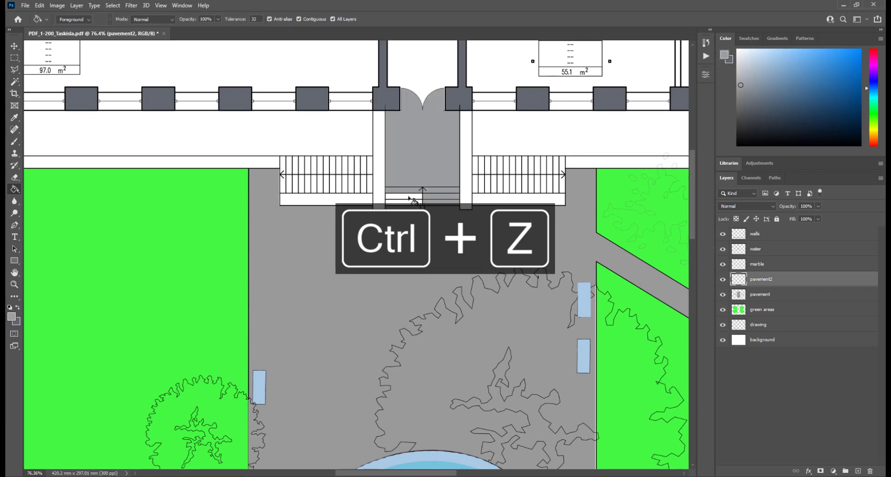
{"action": "left_click", "coordinate": [414, 197]}
{"action": "left_click", "coordinate": [413, 203]}
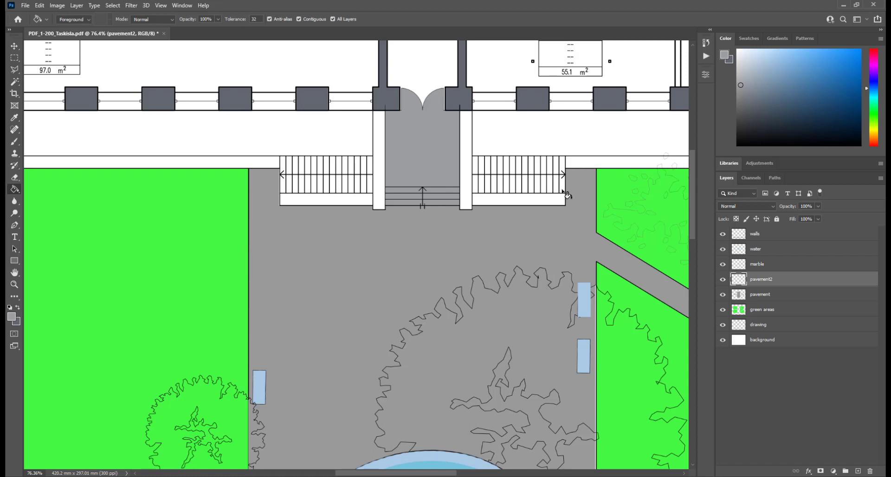
- Fill a rectangular selection over the right staircase of the top entrance with grey and copy it onto the left staircase
{"action": "key", "text": "m"}
{"action": "left_click_drag", "start_coordinate": [472, 156], "coordinate": [566, 193]}
{"action": "key", "text": "g"}
{"action": "left_click", "coordinate": [528, 183]}
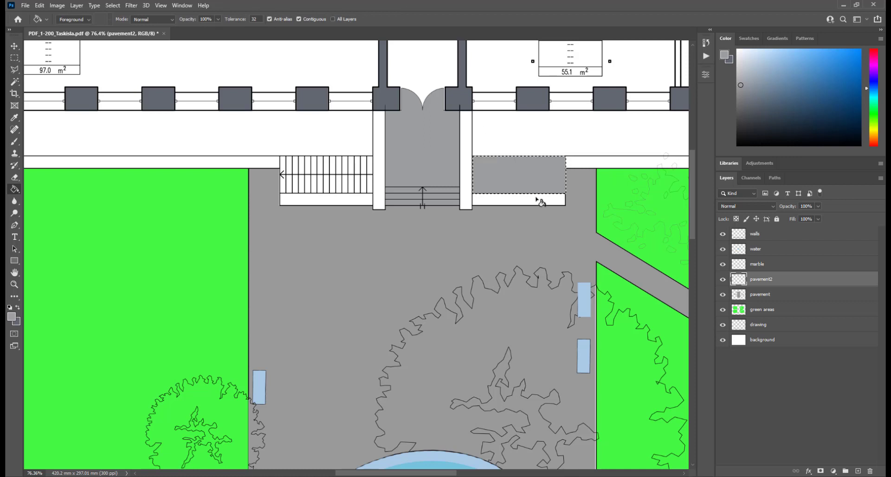
{"action": "key", "text": "v"}
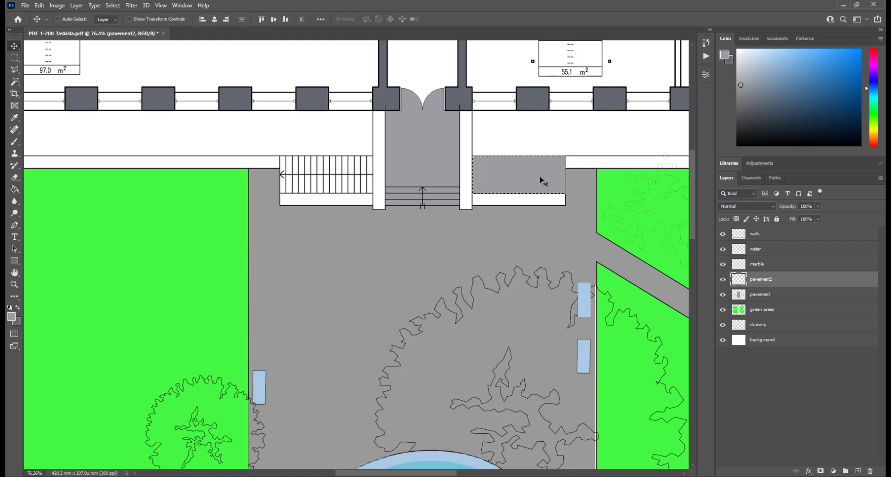
{"action": "left_click_drag", "start_coordinate": [529, 188], "coordinate": [355, 187]}
- Select the left entrance landing together with its outer step strip, fill them with the same grey, and deselect
{"action": "scroll", "coordinate": [394, 143], "scroll_direction": "down", "scroll_amount": 3}
{"action": "scroll", "coordinate": [173, 238], "scroll_direction": "down", "scroll_amount": 2}
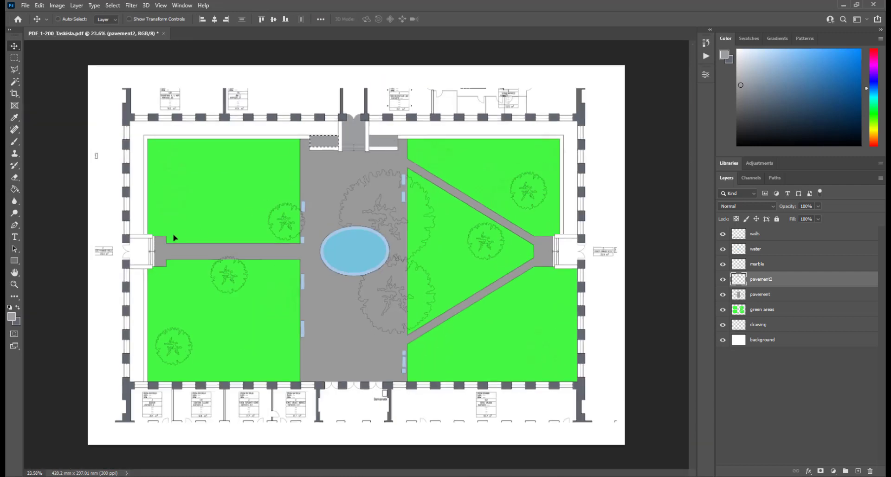
{"action": "scroll", "coordinate": [115, 255], "scroll_direction": "up", "scroll_amount": 6}
{"action": "scroll", "coordinate": [115, 251], "scroll_direction": "up", "scroll_amount": 2}
{"action": "left_click_drag", "start_coordinate": [119, 235], "coordinate": [249, 234]}
{"action": "key", "text": "m"}
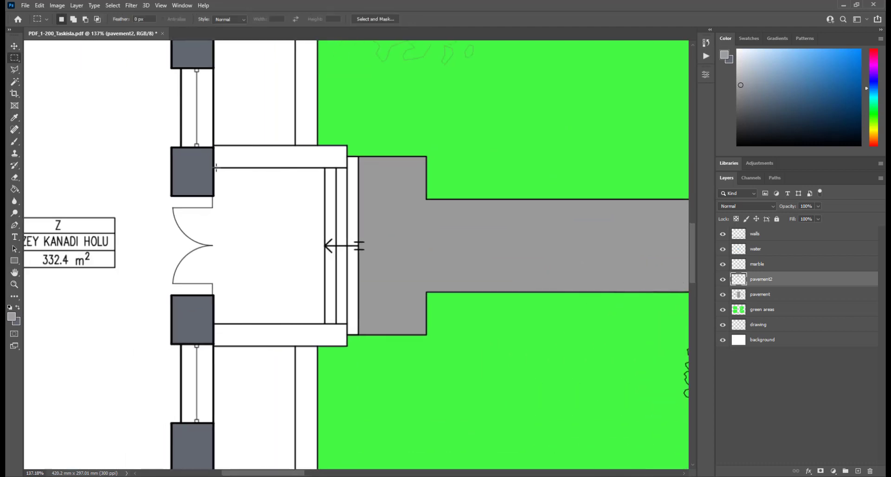
{"action": "left_click_drag", "start_coordinate": [214, 168], "coordinate": [348, 324]}
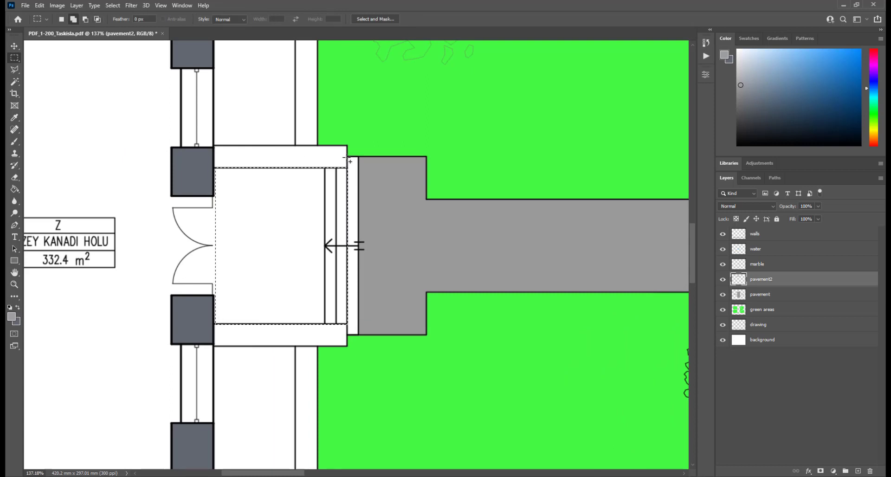
{"action": "left_click_drag", "start_coordinate": [347, 157], "coordinate": [360, 338]}
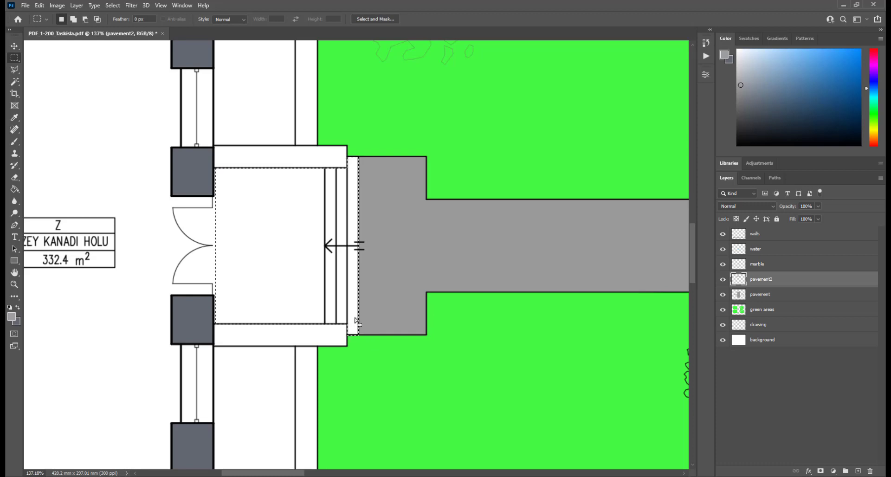
{"action": "key", "text": "alt+BackSpace"}
{"action": "scroll", "coordinate": [278, 251], "scroll_direction": "down", "scroll_amount": 4}
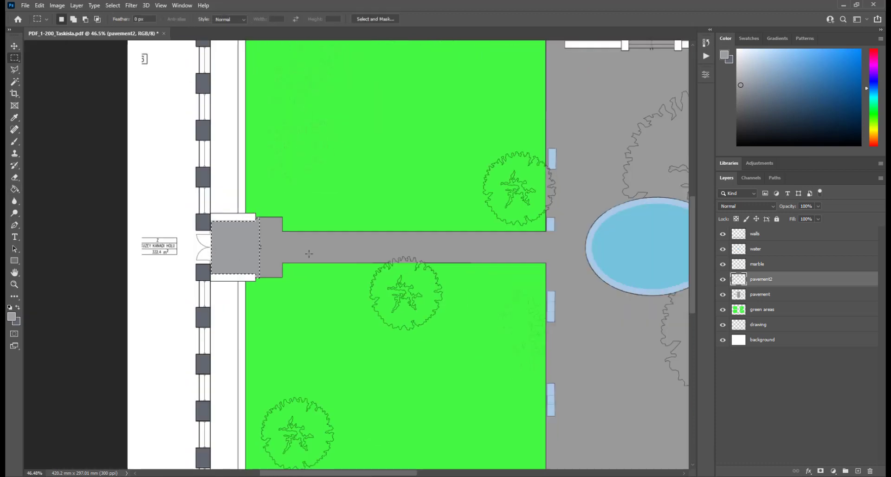
{"action": "key", "text": "ctrl+d"}
- Select the right entrance's outer step strip and landing, fill them with the same grey, and deselect
{"action": "scroll", "coordinate": [382, 264], "scroll_direction": "right", "scroll_amount": 10}
{"action": "scroll", "coordinate": [395, 255], "scroll_direction": "up", "scroll_amount": 3}
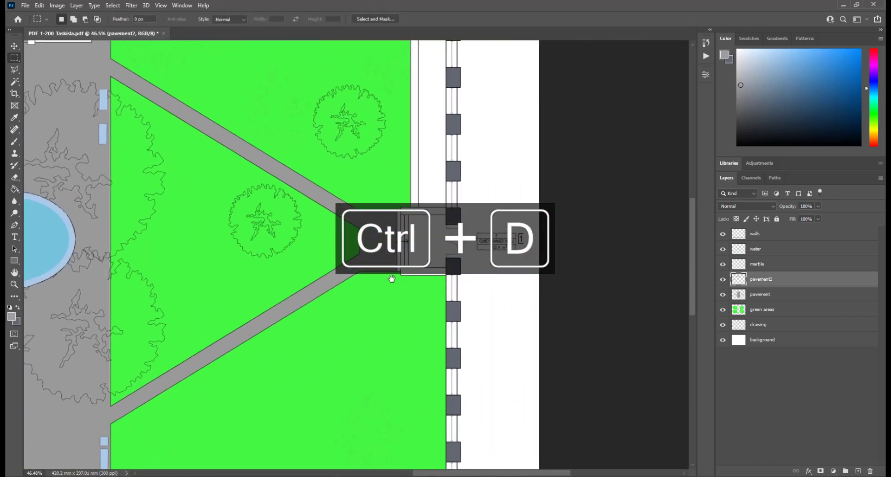
{"action": "scroll", "coordinate": [413, 217], "scroll_direction": "up", "scroll_amount": 3}
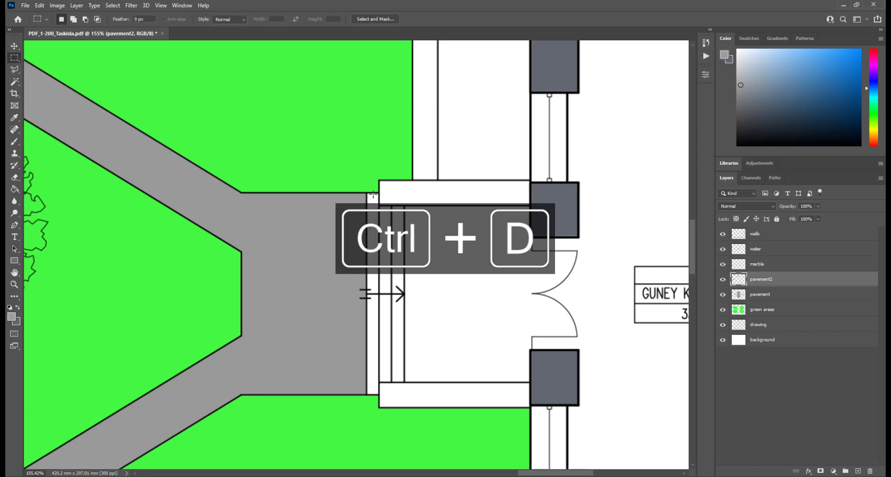
{"action": "left_click_drag", "start_coordinate": [366, 192], "coordinate": [380, 395]}
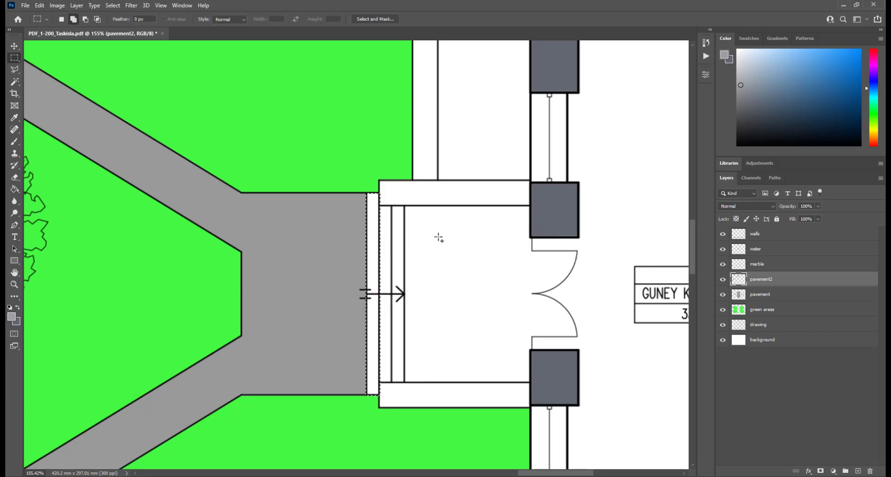
{"action": "left_click_drag", "start_coordinate": [380, 205], "coordinate": [532, 384]}
{"action": "key", "text": "g"}
{"action": "left_click", "coordinate": [469, 314]}
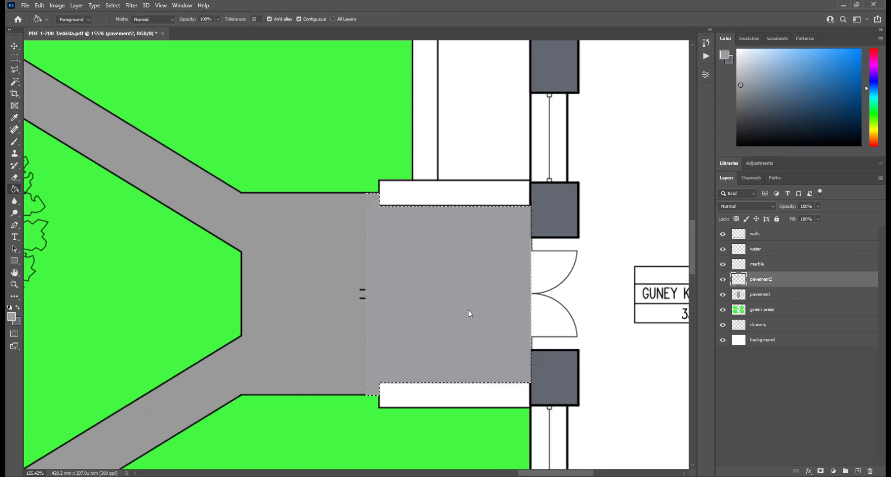
{"action": "key", "text": "ctrl+d"}
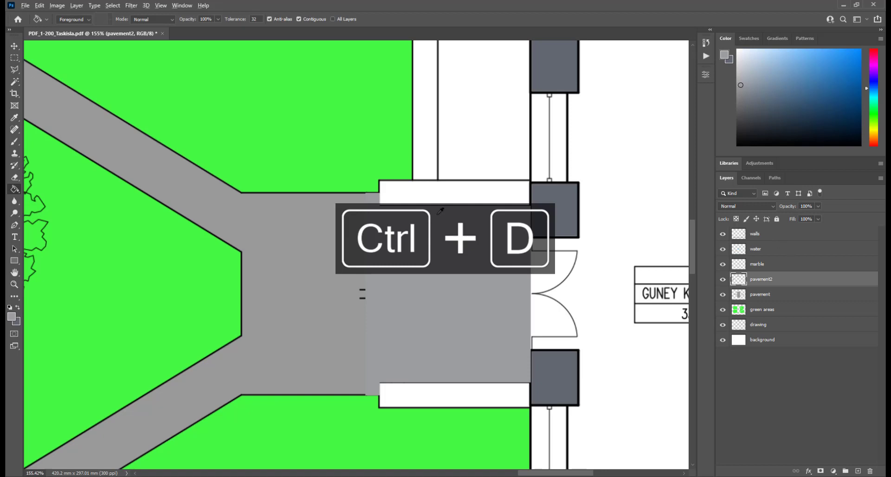
- Create a new layer above pavement2 and name it retaining walls
{"action": "scroll", "coordinate": [370, 175], "scroll_direction": "down", "scroll_amount": 6}
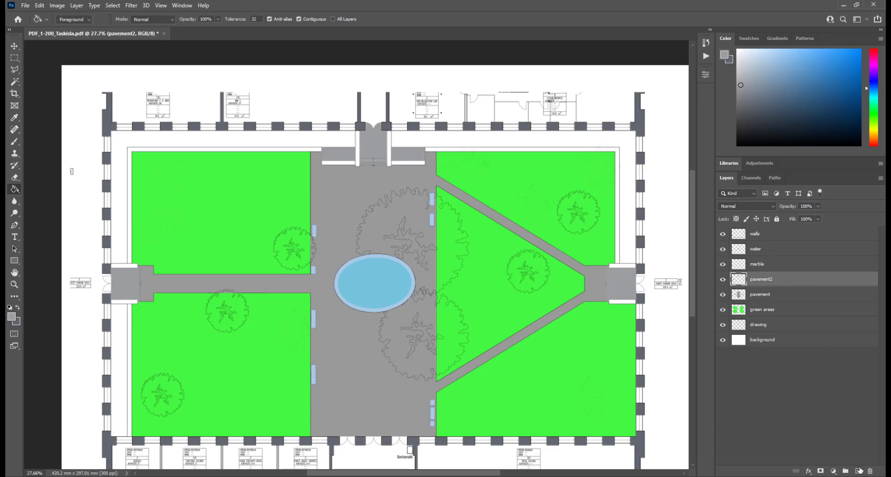
{"action": "left_click", "coordinate": [858, 471]}
{"action": "double_click", "coordinate": [758, 279]}
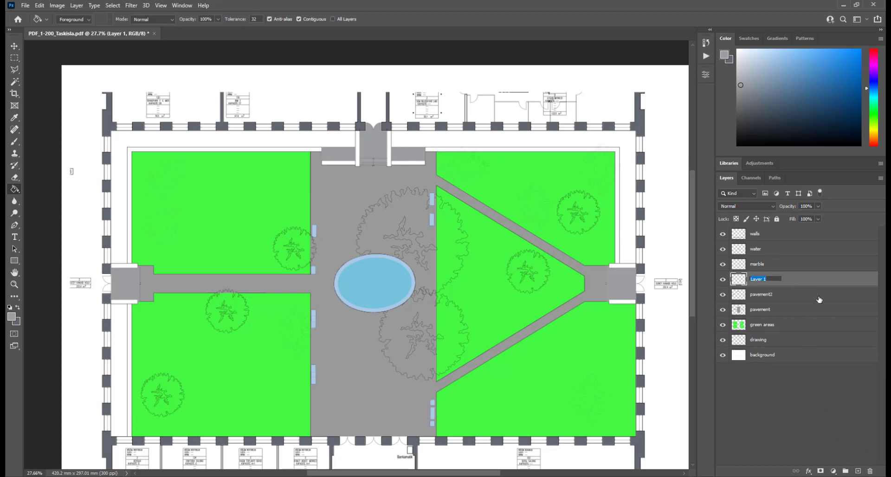
{"action": "type", "text": "reataining walls"}
{"action": "key", "text": "Return"}
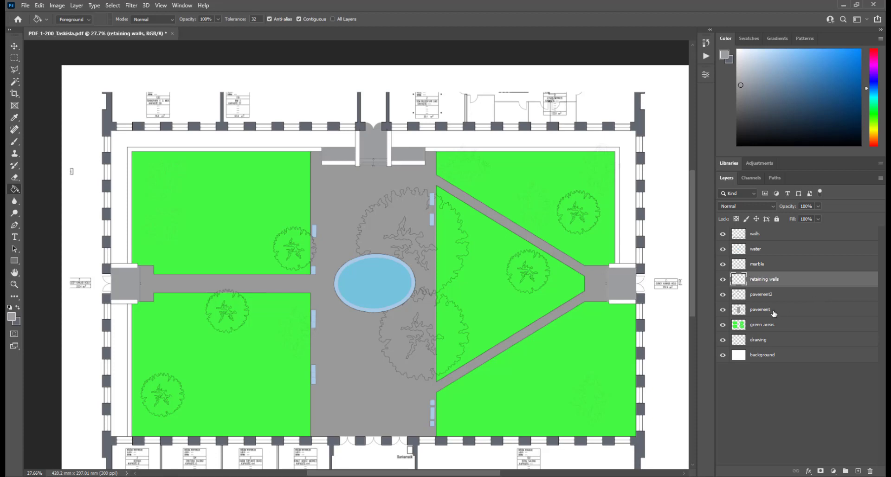
- Choose a light grey and, with the Paint Bucket reading all layers, fill the retaining wall strip bordering the upper-left lawn
{"action": "left_click", "coordinate": [738, 65]}
{"action": "scroll", "coordinate": [134, 231], "scroll_direction": "up", "scroll_amount": 3}
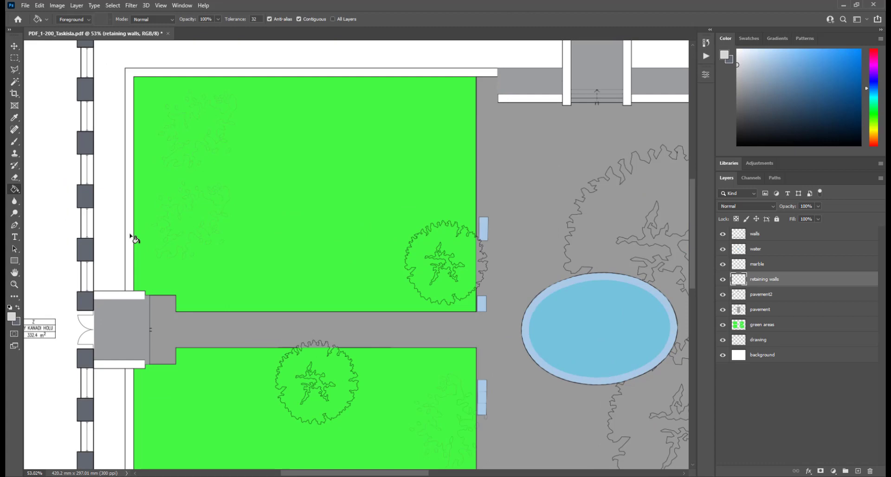
{"action": "left_click", "coordinate": [133, 230]}
{"action": "key", "text": "ctrl+z"}
{"action": "left_click", "coordinate": [333, 19]}
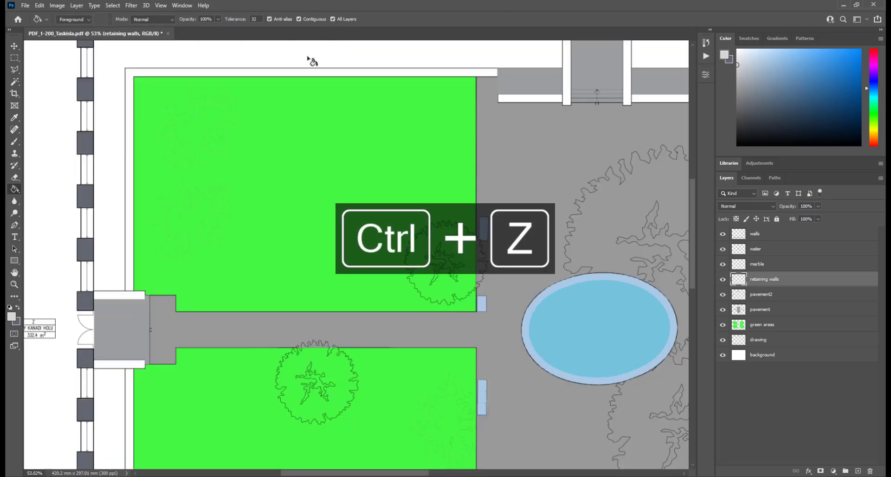
{"action": "left_click", "coordinate": [306, 73]}
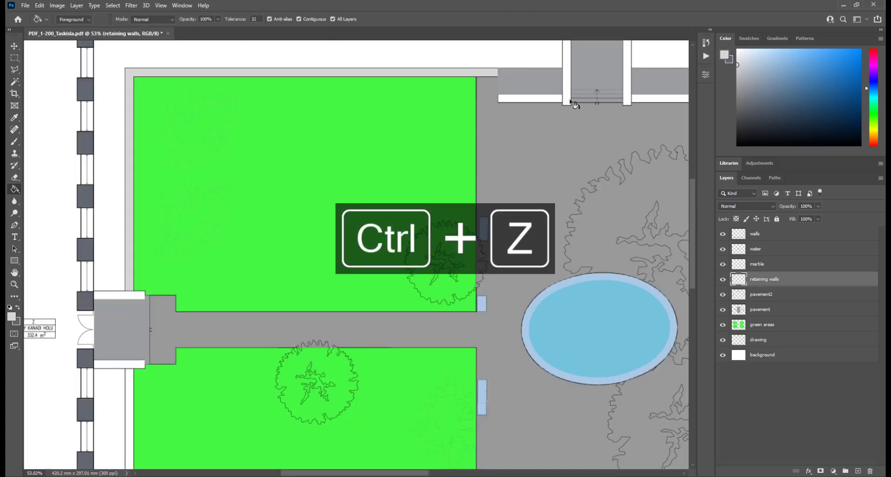
- Fill the retaining walls around the upper central entrance and the strip bordering the upper-right lawn with the same light grey
{"action": "left_click_drag", "start_coordinate": [646, 103], "coordinate": [363, 97]}
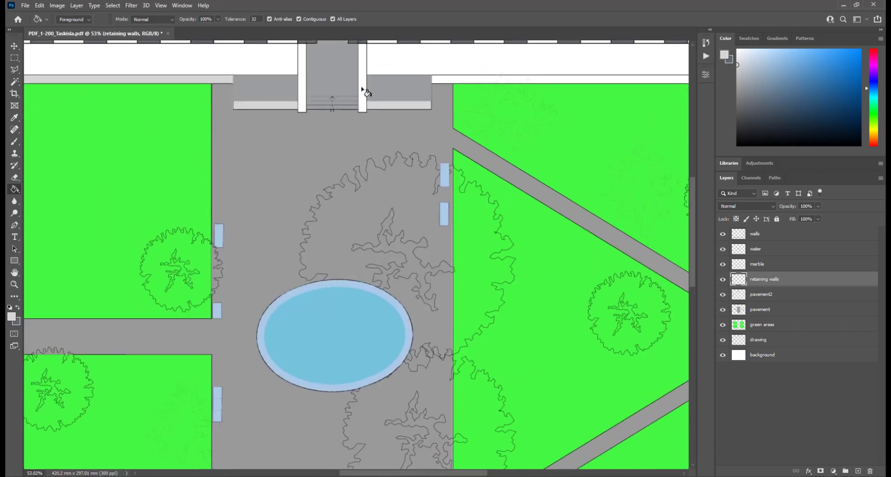
{"action": "left_click", "coordinate": [361, 93]}
{"action": "left_click", "coordinate": [302, 92]}
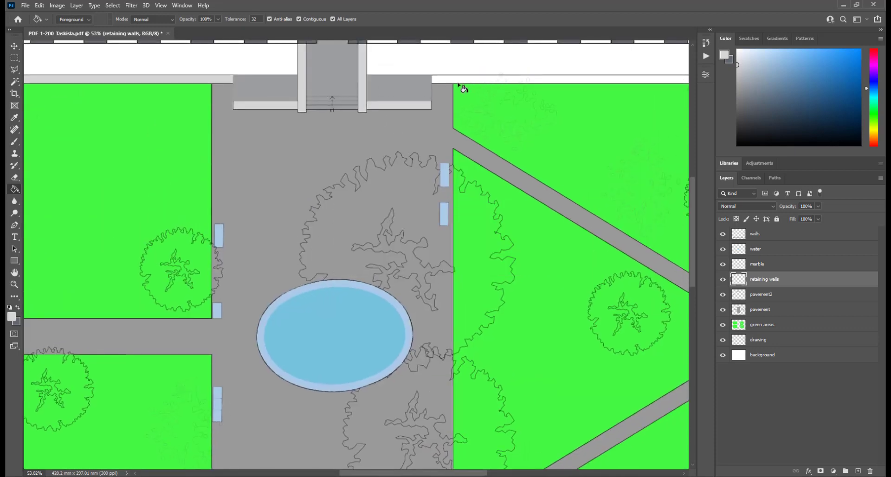
{"action": "left_click", "coordinate": [461, 82]}
- Fill the retaining walls flanking the right entrance and the left entrance with the same light grey
{"action": "left_click_drag", "start_coordinate": [565, 282], "coordinate": [314, 189]}
{"action": "left_click_drag", "start_coordinate": [641, 291], "coordinate": [520, 259]}
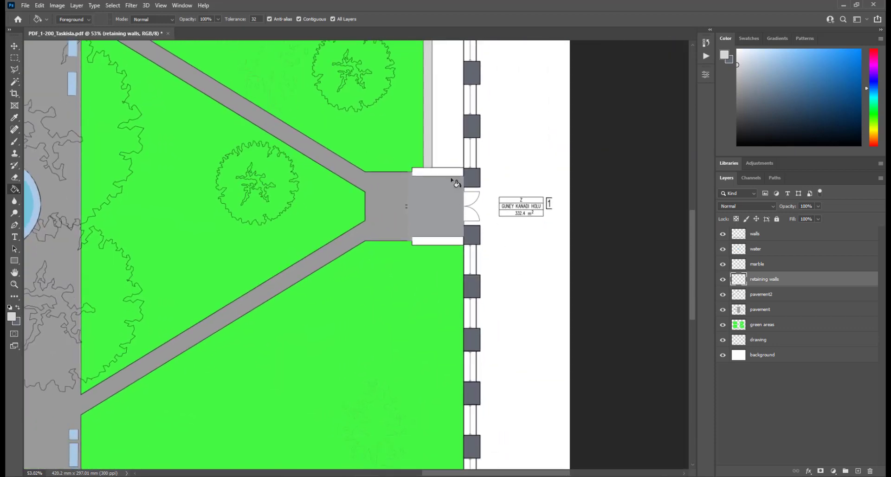
{"action": "scroll", "coordinate": [538, 239], "scroll_direction": "down", "scroll_amount": 2}
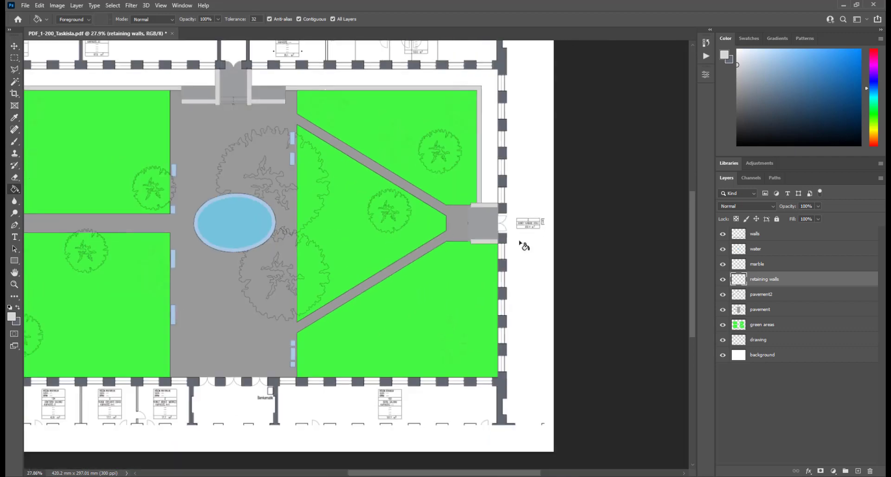
{"action": "scroll", "coordinate": [510, 239], "scroll_direction": "left", "scroll_amount": 5}
{"action": "scroll", "coordinate": [223, 213], "scroll_direction": "up", "scroll_amount": 2}
{"action": "scroll", "coordinate": [222, 213], "scroll_direction": "up", "scroll_amount": 2}
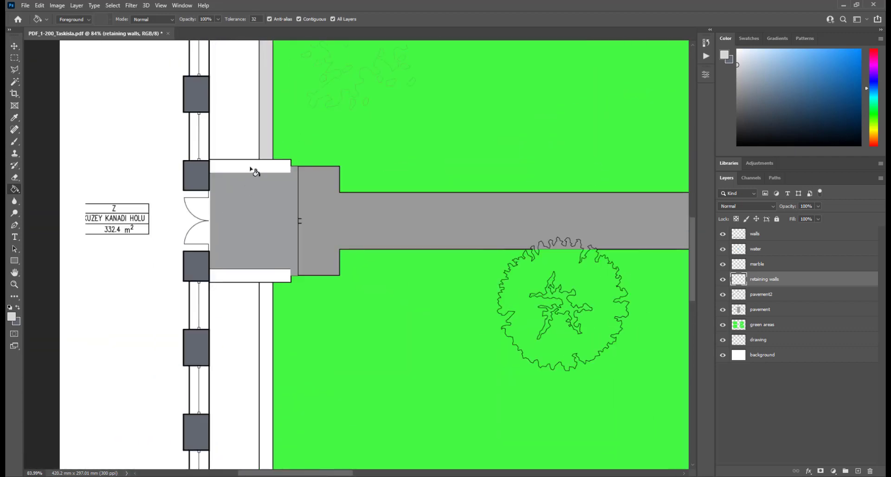
{"action": "left_click", "coordinate": [253, 173]}
{"action": "left_click", "coordinate": [246, 276]}
{"action": "scroll", "coordinate": [181, 237], "scroll_direction": "down", "scroll_amount": 2}
{"action": "scroll", "coordinate": [181, 238], "scroll_direction": "down", "scroll_amount": 3}
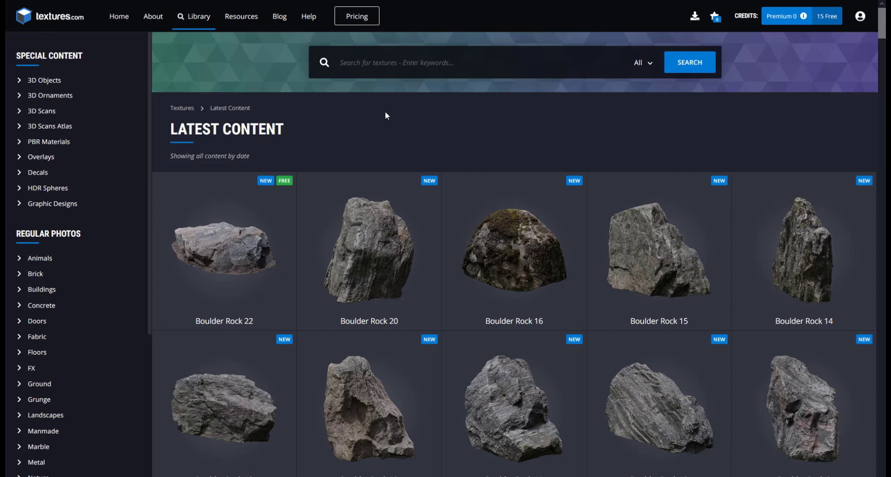
- Switch to textures.com, search the texture library for grass, and look through the results for seamless lawn textures
{"action": "left_click", "coordinate": [404, 60]}
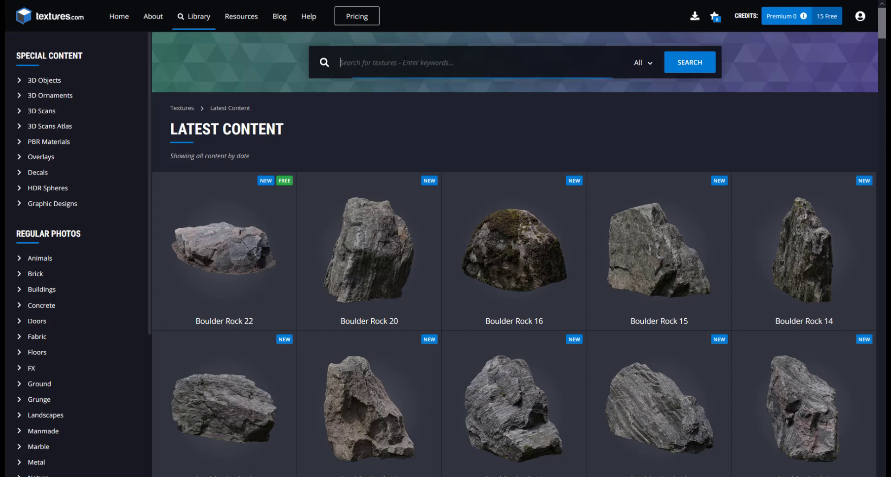
{"action": "type", "text": "grass"}
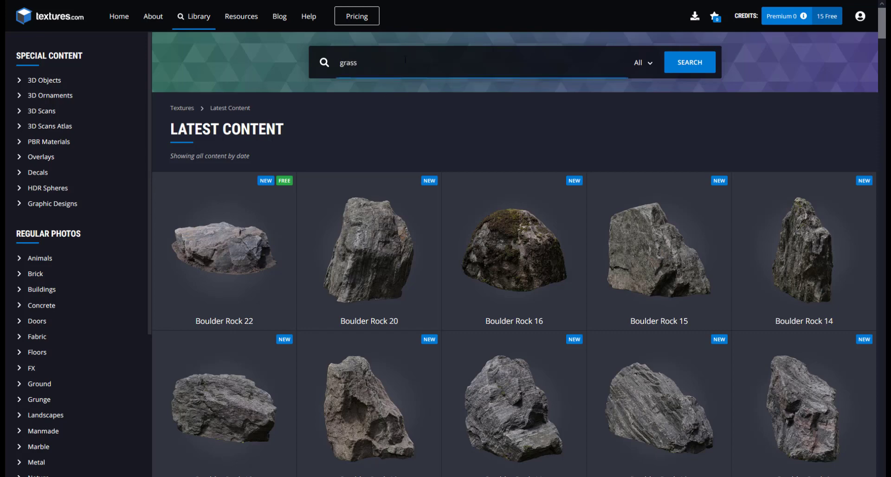
{"action": "key", "text": "Return"}
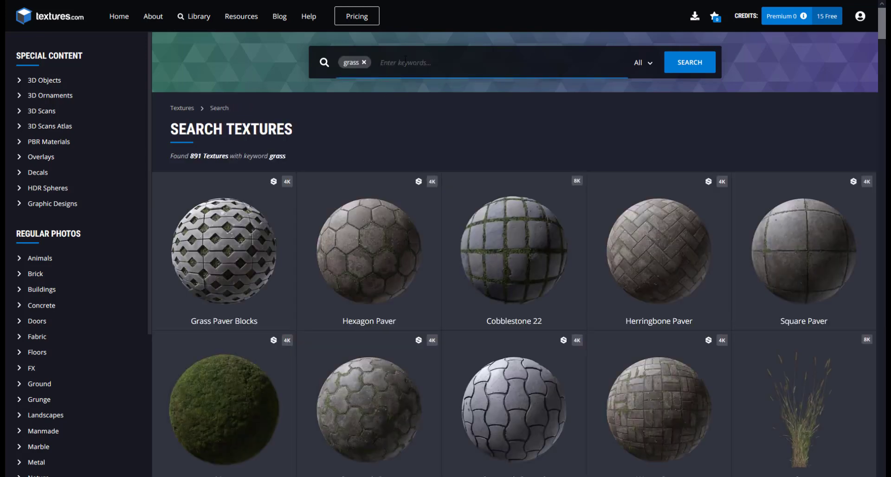
{"action": "scroll", "coordinate": [471, 149], "scroll_direction": "down", "scroll_amount": 10}
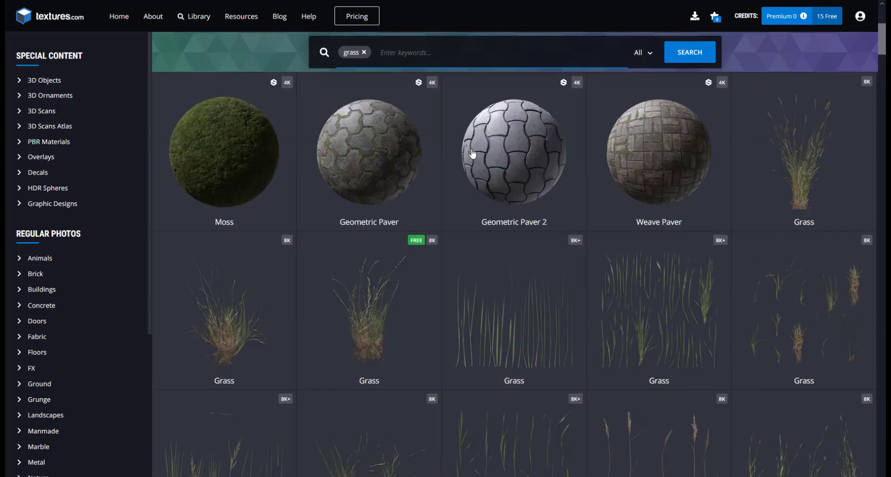
{"action": "scroll", "coordinate": [467, 154], "scroll_direction": "down", "scroll_amount": 15}
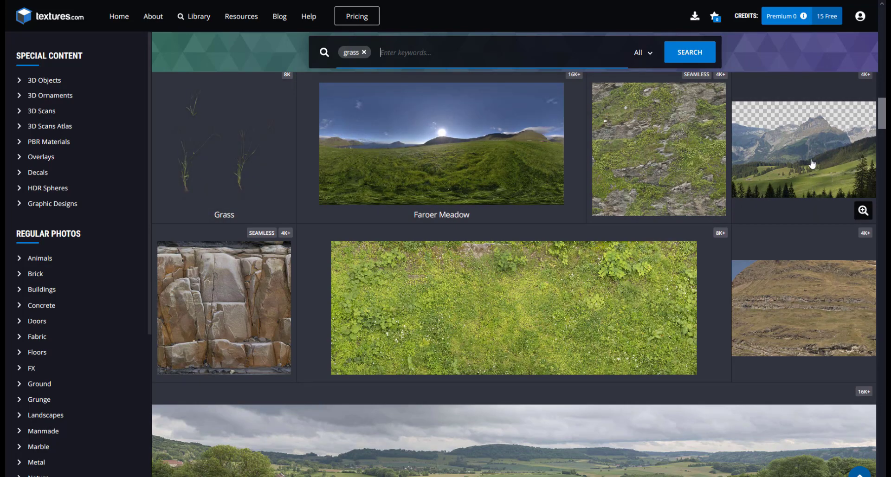
{"action": "scroll", "coordinate": [811, 153], "scroll_direction": "down", "scroll_amount": 3}
{"action": "scroll", "coordinate": [812, 153], "scroll_direction": "down", "scroll_amount": 4}
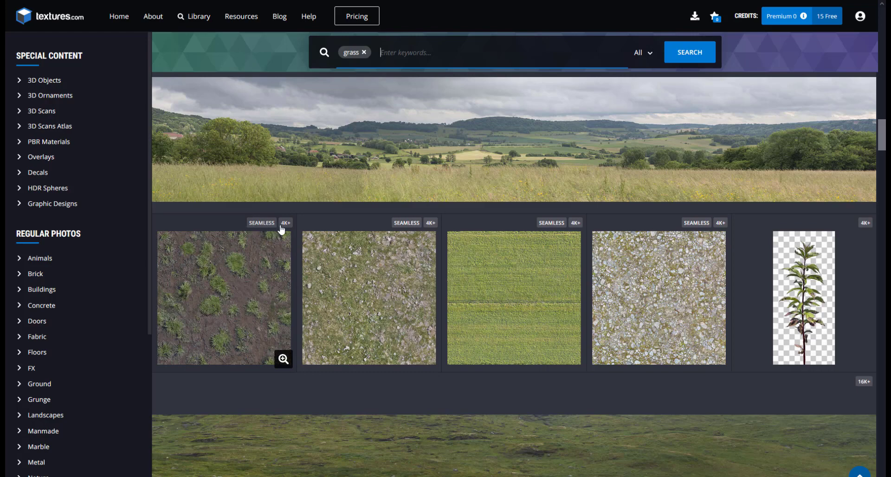
- Open the striped green grass texture GRASS0197, view the seamless preview of Image 1, and close the texture
{"action": "left_click", "coordinate": [533, 255]}
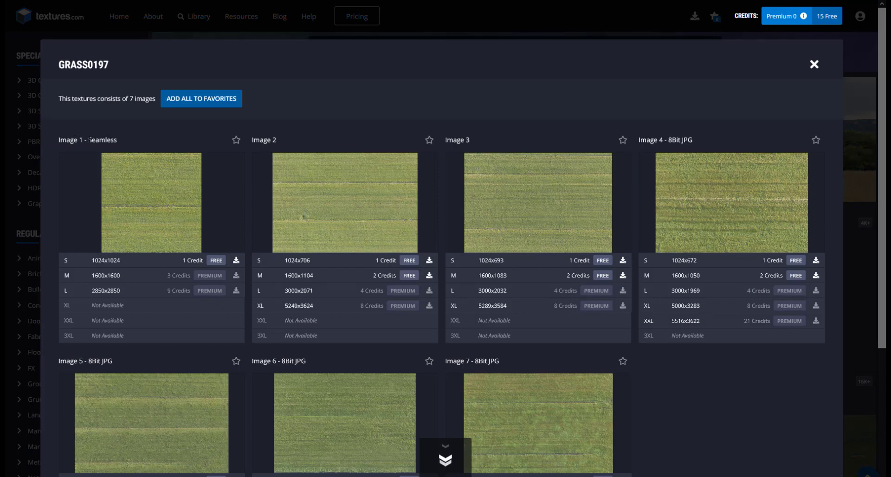
{"action": "mouse_move", "coordinate": [134, 169]}
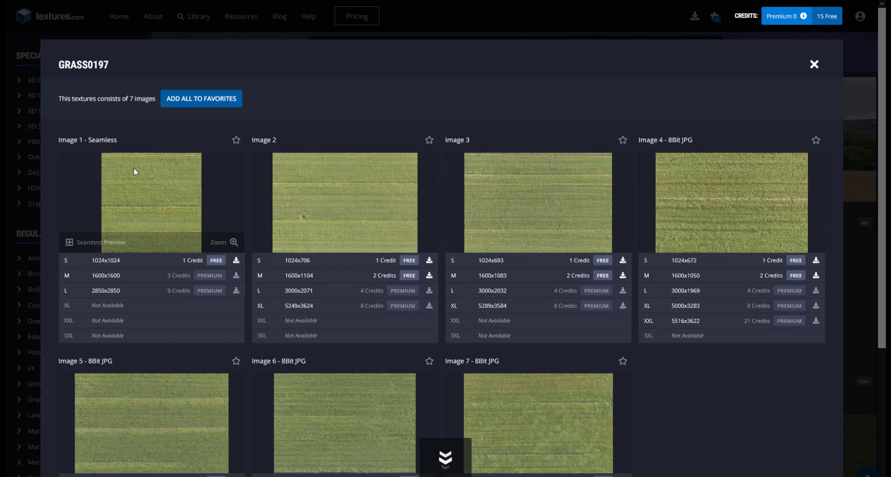
{"action": "left_click", "coordinate": [90, 242]}
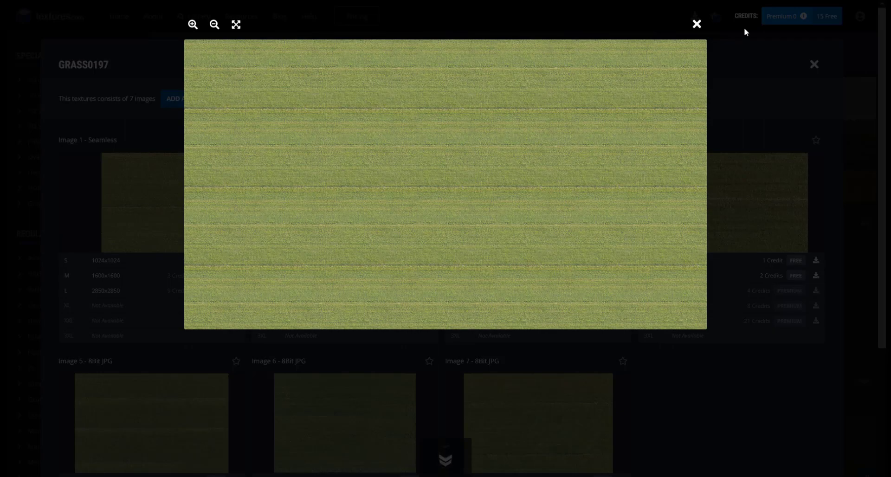
{"action": "left_click", "coordinate": [697, 25]}
{"action": "left_click", "coordinate": [814, 64]}
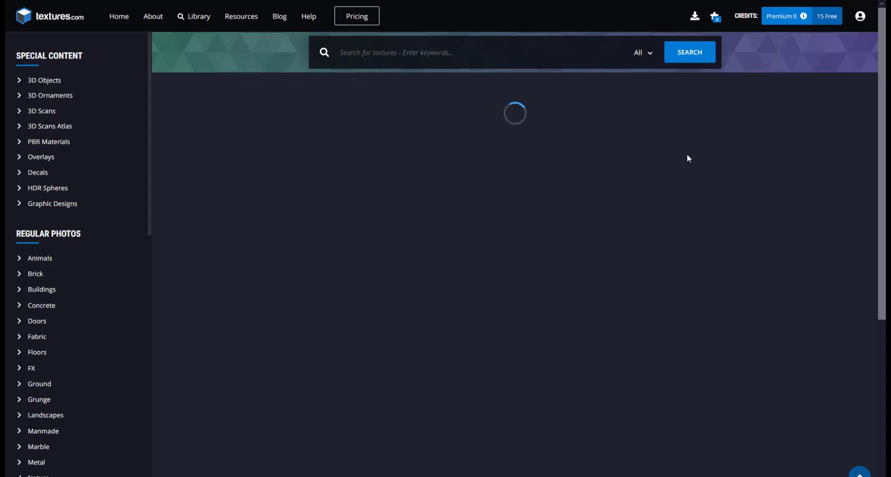
- Compare more seamless grass textures in the search results and open the dark green texture GRASS0026
{"action": "scroll", "coordinate": [553, 235], "scroll_direction": "down", "scroll_amount": 7}
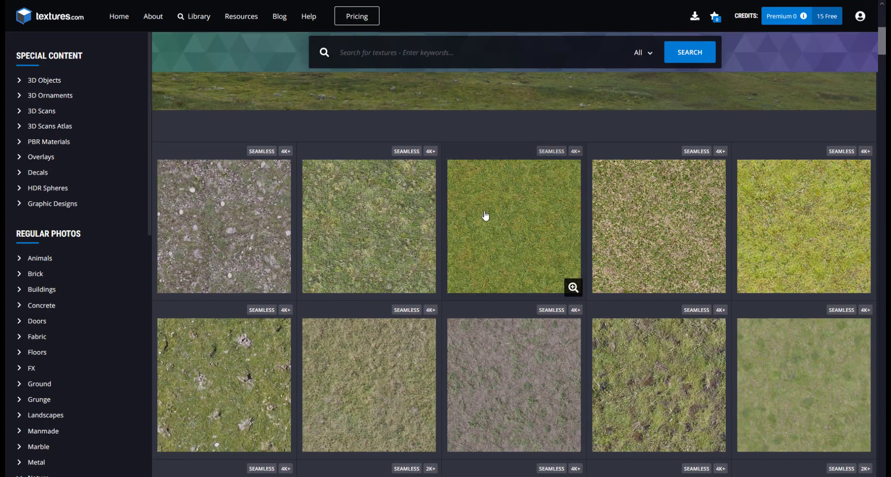
{"action": "scroll", "coordinate": [529, 199], "scroll_direction": "down", "scroll_amount": 2}
{"action": "scroll", "coordinate": [528, 198], "scroll_direction": "down", "scroll_amount": 2}
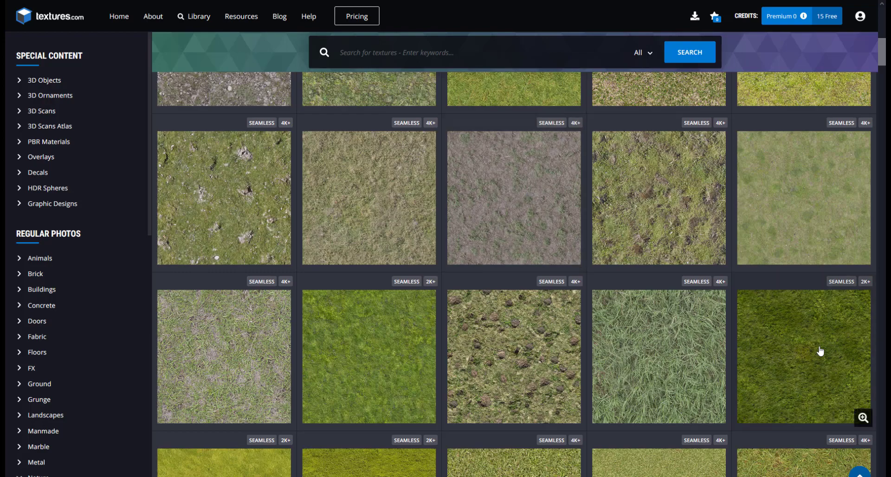
{"action": "scroll", "coordinate": [812, 339], "scroll_direction": "up", "scroll_amount": 3}
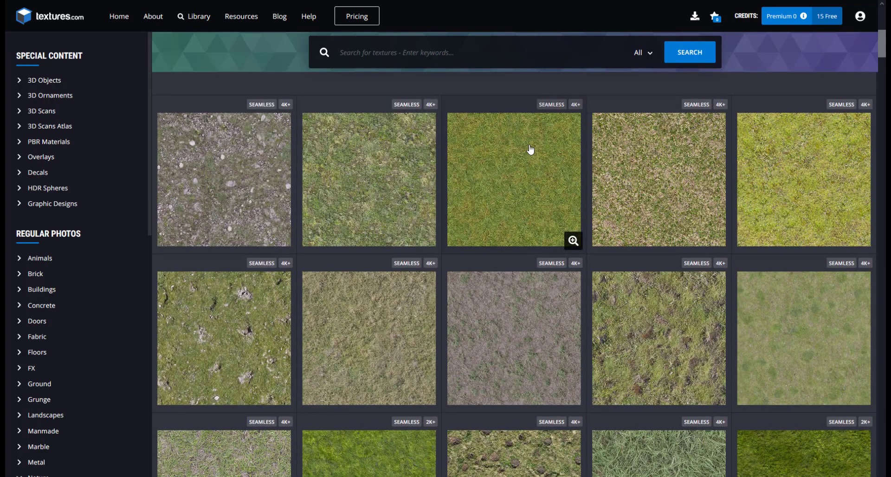
{"action": "scroll", "coordinate": [531, 149], "scroll_direction": "down", "scroll_amount": 3}
{"action": "scroll", "coordinate": [532, 199], "scroll_direction": "up", "scroll_amount": 4}
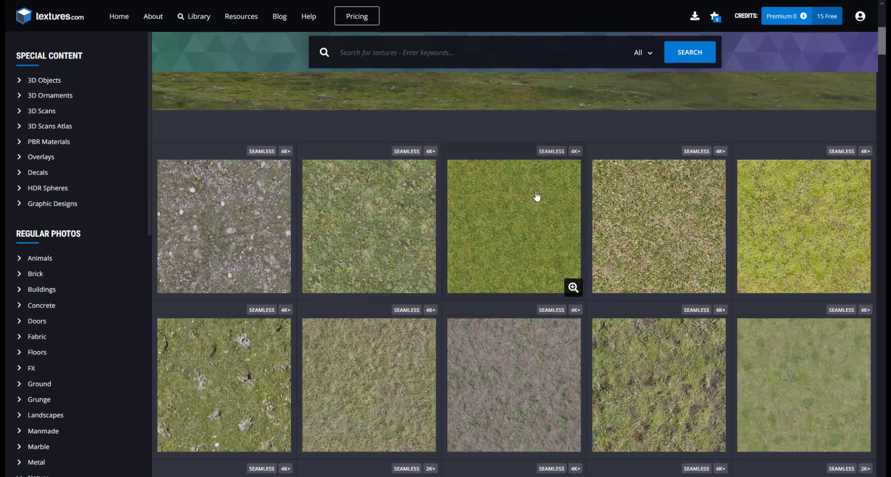
{"action": "scroll", "coordinate": [815, 384], "scroll_direction": "down", "scroll_amount": 3}
{"action": "left_click", "coordinate": [815, 385]}
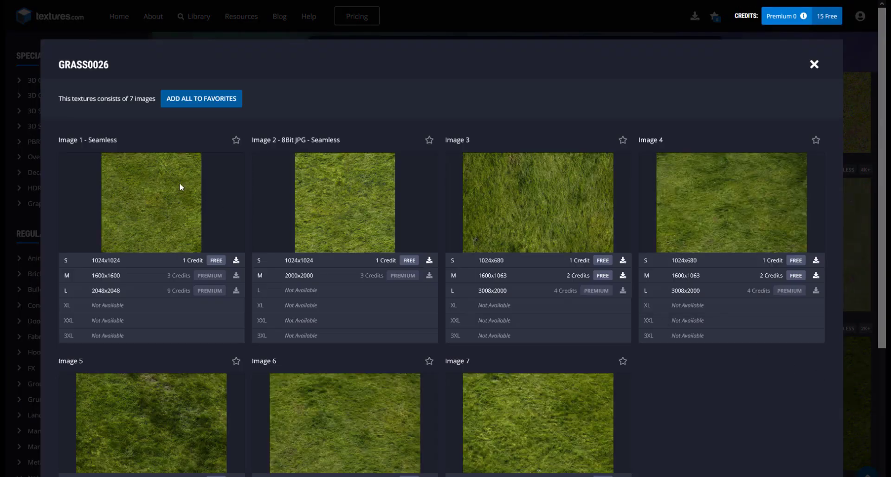
- Check the seamless preview of Image 1 in GRASS0026 and download its free 1024x1024 version
{"action": "mouse_move", "coordinate": [181, 187]}
{"action": "left_click", "coordinate": [99, 245]}
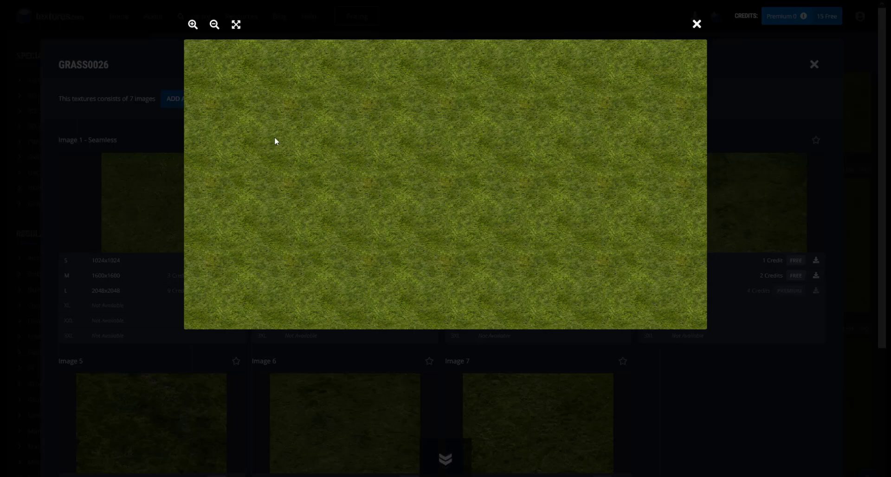
{"action": "left_click", "coordinate": [115, 163]}
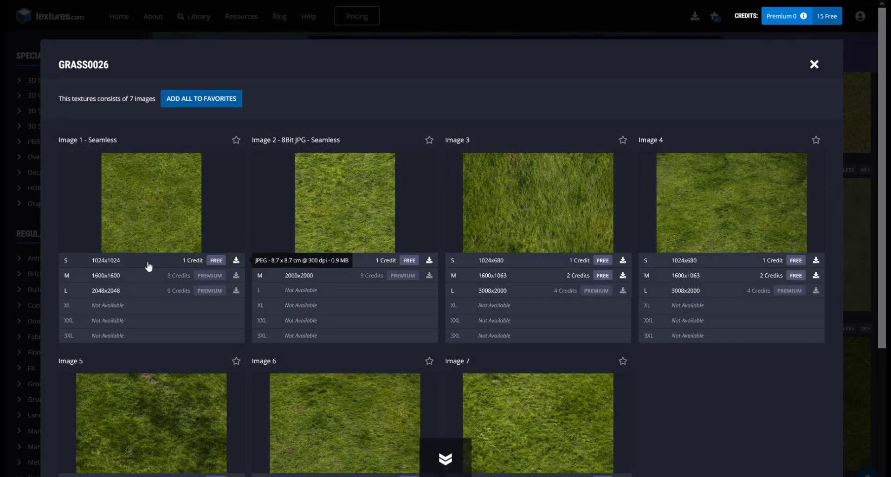
{"action": "key", "text": "F9"}
{"action": "left_click", "coordinate": [226, 264]}
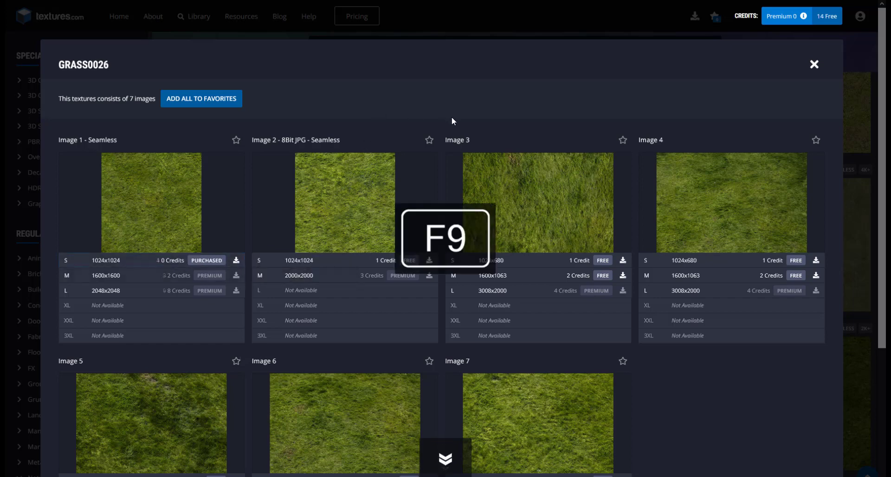
- Bring the downloaded TexturesCom_Grass0026_1_seamless_S.jpg into the site plan in Photoshop and place it over the courtyard
{"action": "mouse_move", "coordinate": [709, 4]}
{"action": "left_click", "coordinate": [742, 30]}
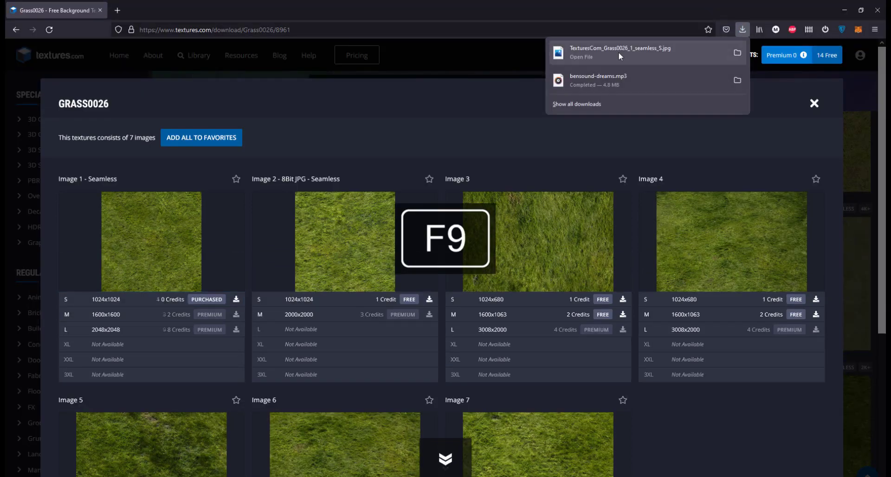
{"action": "left_click_drag", "start_coordinate": [619, 52], "coordinate": [392, 240]}
{"action": "key", "text": "alt+Tab"}
{"action": "left_click_drag", "start_coordinate": [405, 275], "coordinate": [412, 274]}
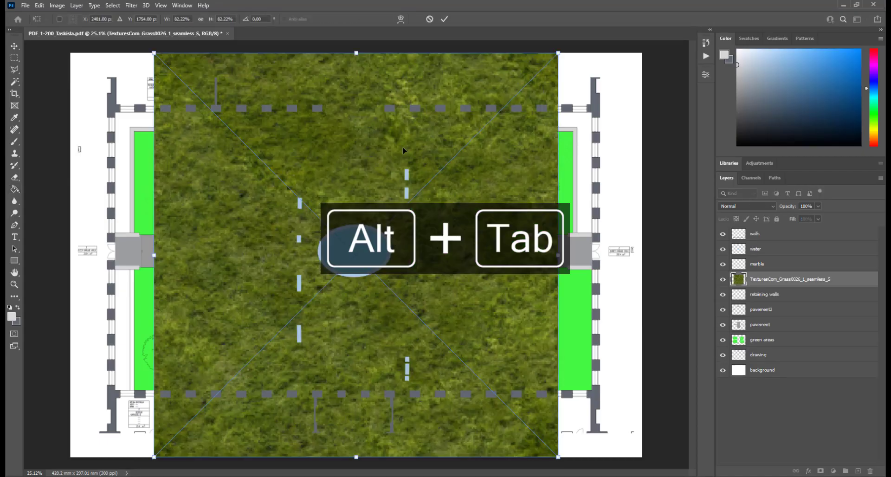
{"action": "key", "text": "Return"}
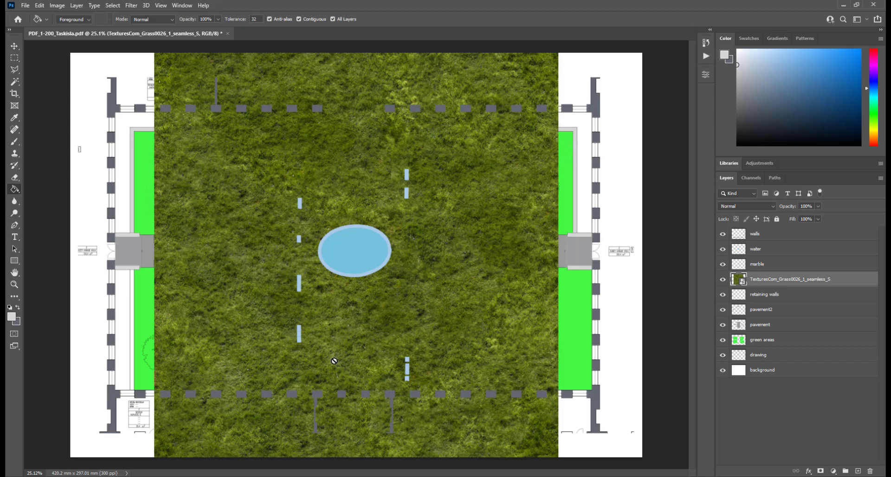
- Inspect the scale of the placed grass texture over the courtyard and delete its layer
{"action": "scroll", "coordinate": [277, 167], "scroll_direction": "up", "scroll_amount": 5}
{"action": "scroll", "coordinate": [277, 167], "scroll_direction": "down", "scroll_amount": 5}
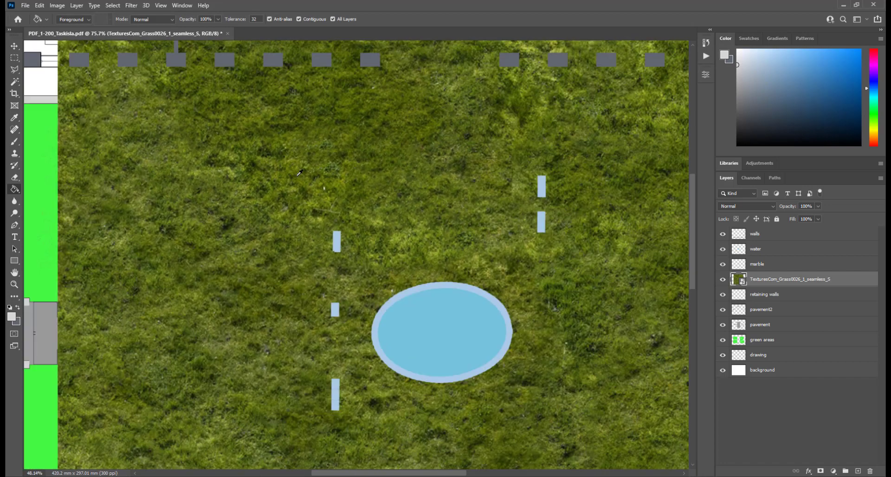
{"action": "scroll", "coordinate": [304, 169], "scroll_direction": "down", "scroll_amount": 2}
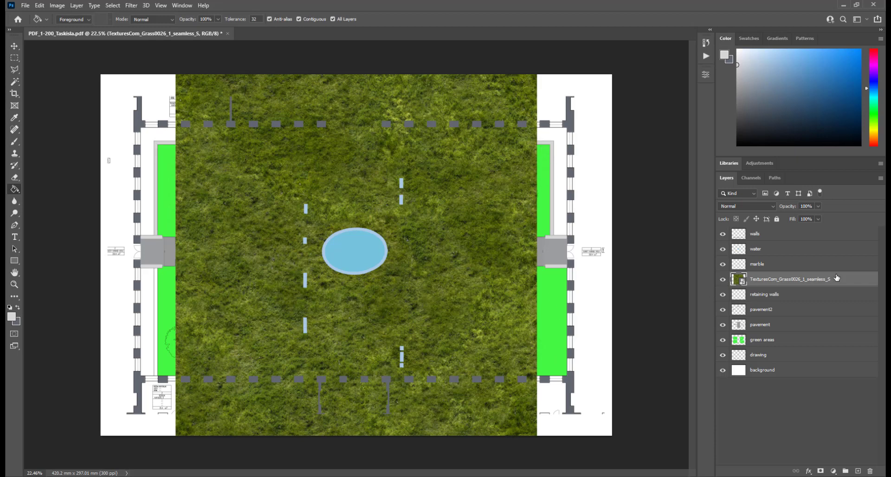
{"action": "key", "text": "Delete"}
- Open the downloaded TexturesCom_Grass0026_1_seamless_S.jpg from the browser as its own document in Photoshop
{"action": "key", "text": "alt+Tab"}
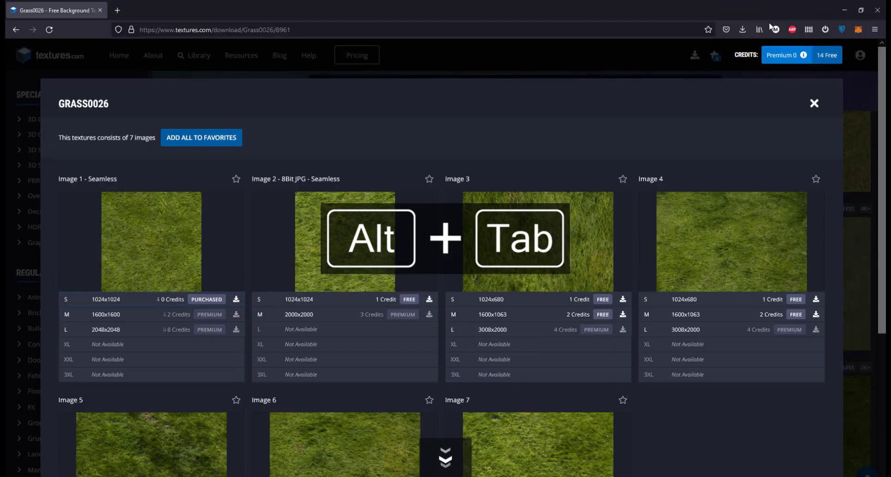
{"action": "left_click", "coordinate": [743, 29]}
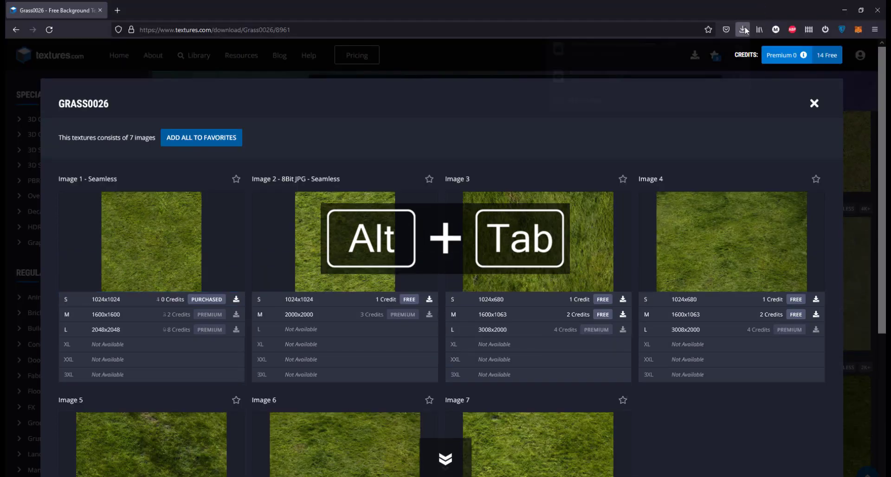
{"action": "left_click_drag", "start_coordinate": [666, 47], "coordinate": [266, 33]}
{"action": "key", "text": "alt+Tab"}
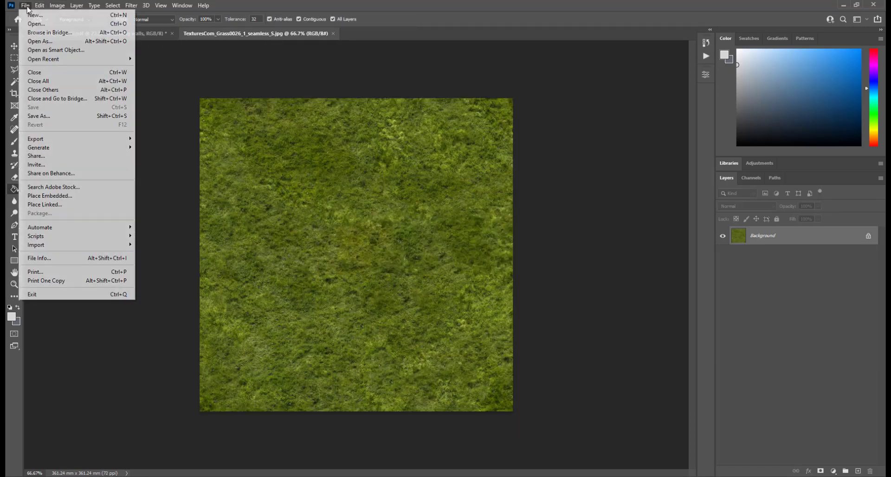
{"action": "left_click", "coordinate": [26, 5]}
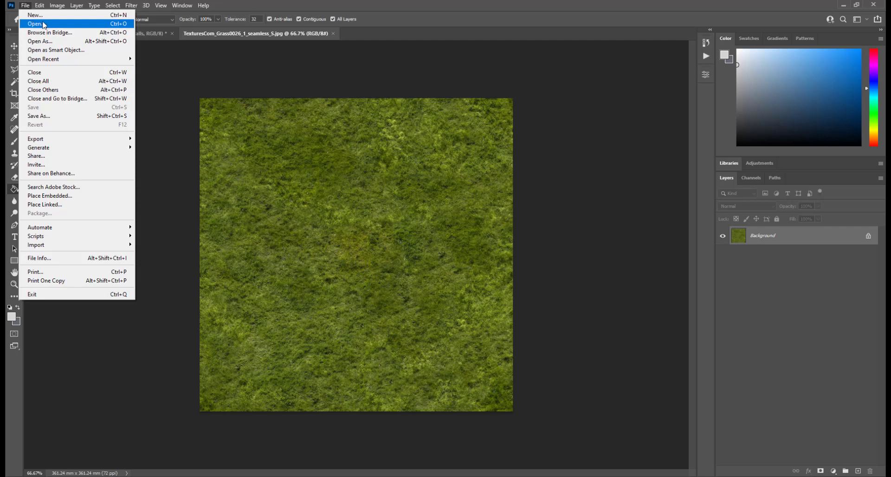
{"action": "left_click", "coordinate": [259, 35]}
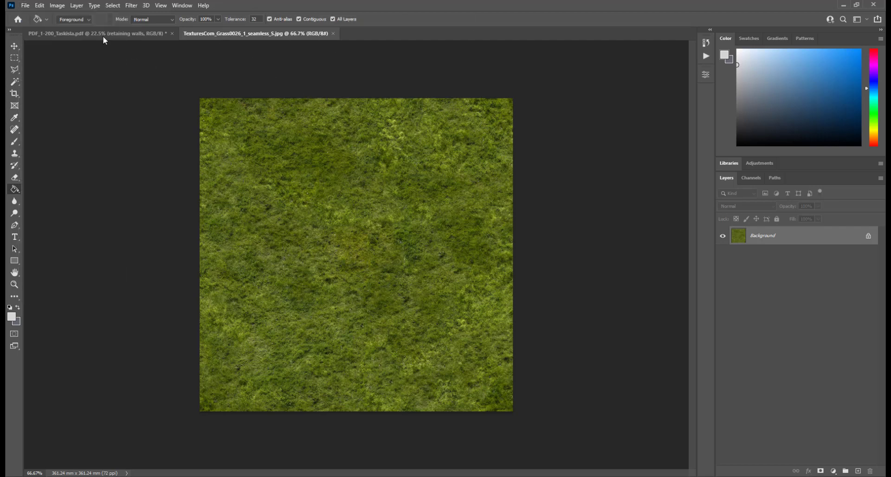
- Define the grass image as a pattern named Grass_Healthy_Texture and close the texture document
{"action": "left_click", "coordinate": [40, 6]}
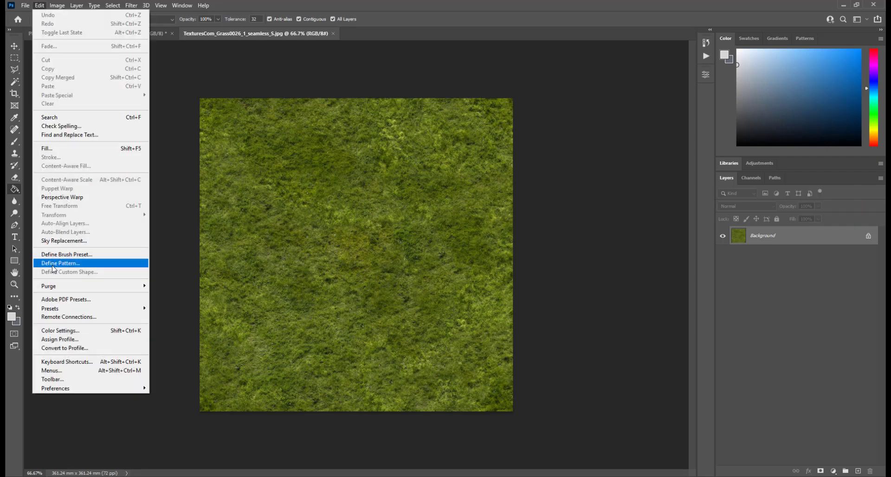
{"action": "left_click", "coordinate": [52, 263]}
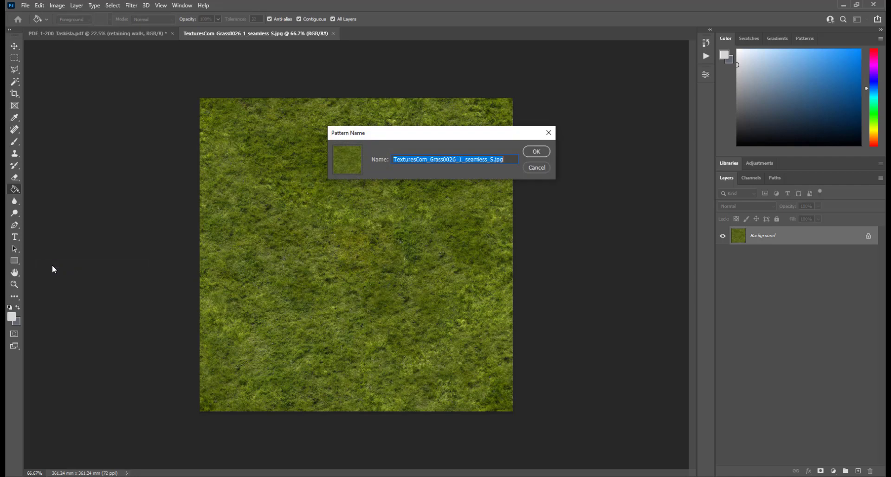
{"action": "type", "text": "Grass_Healthy_Texture"}
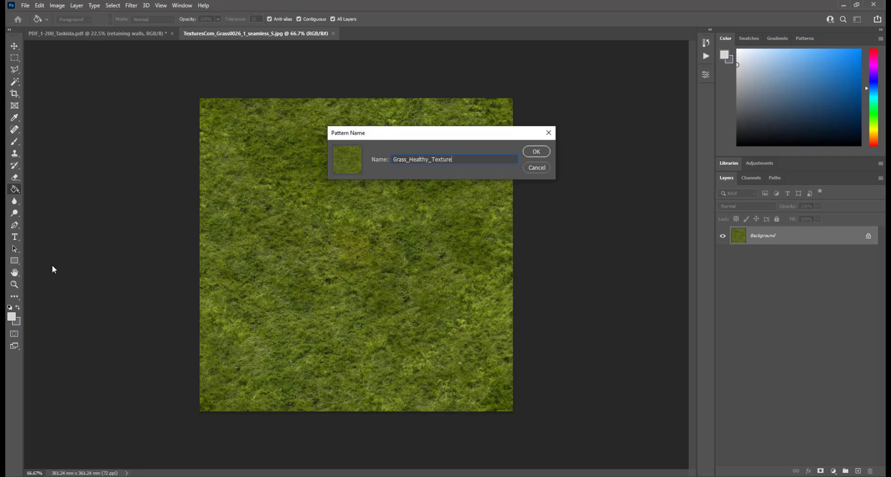
{"action": "key", "text": "Return"}
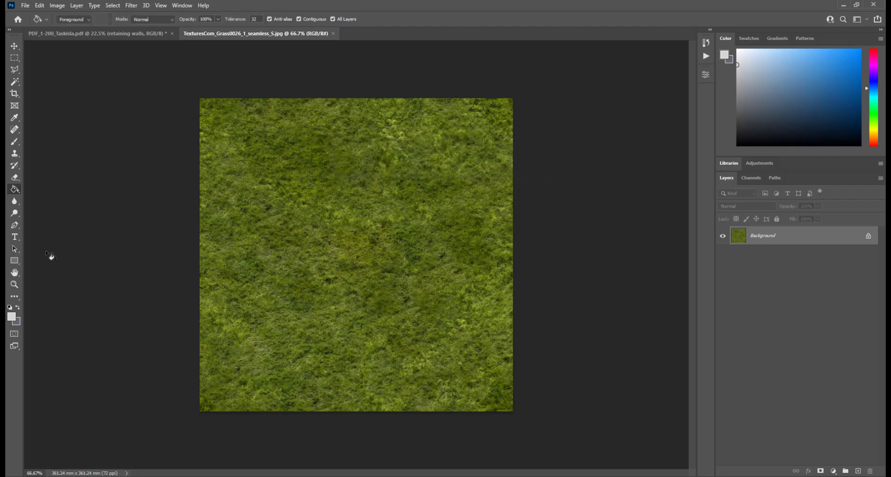
{"action": "left_click", "coordinate": [334, 33]}
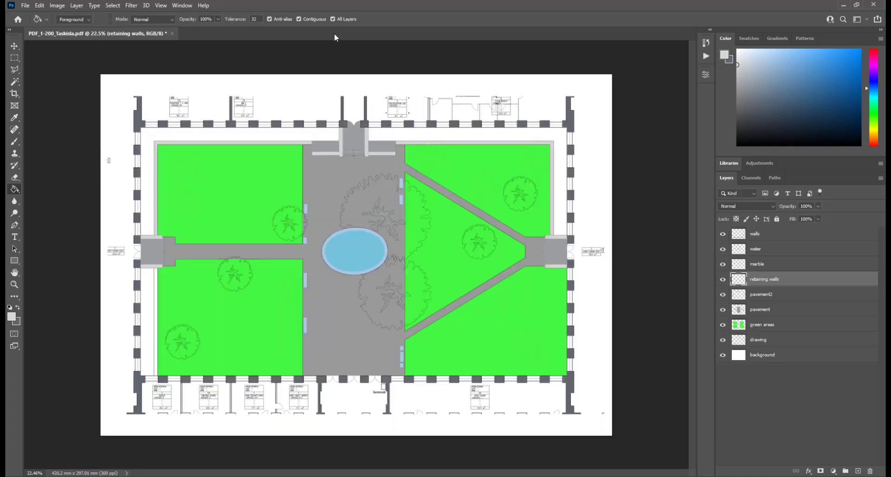
- Add a Pattern Overlay to the green areas layer using the Grass_Healthy_Texture pattern
{"action": "key", "text": "v"}
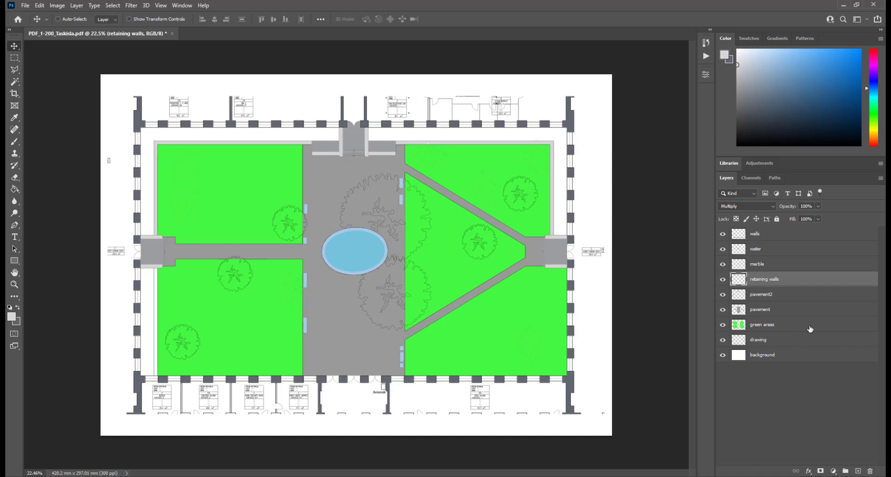
{"action": "left_click", "coordinate": [807, 328]}
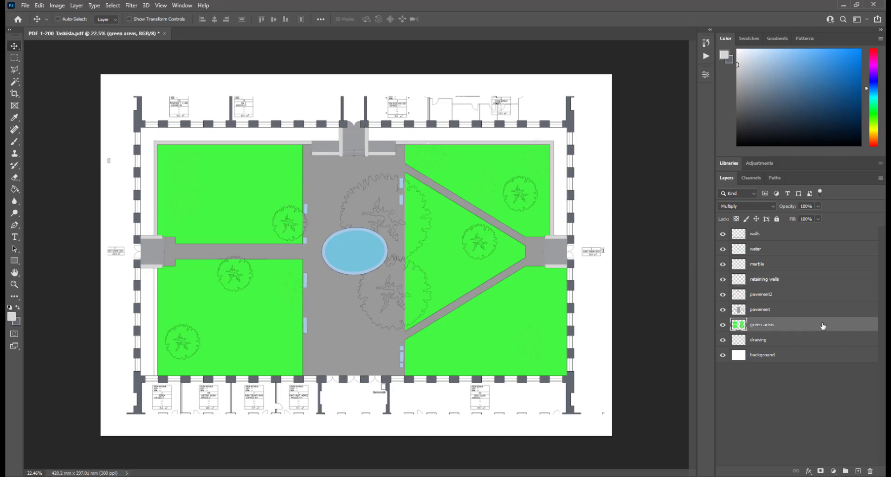
{"action": "right_click", "coordinate": [829, 326]}
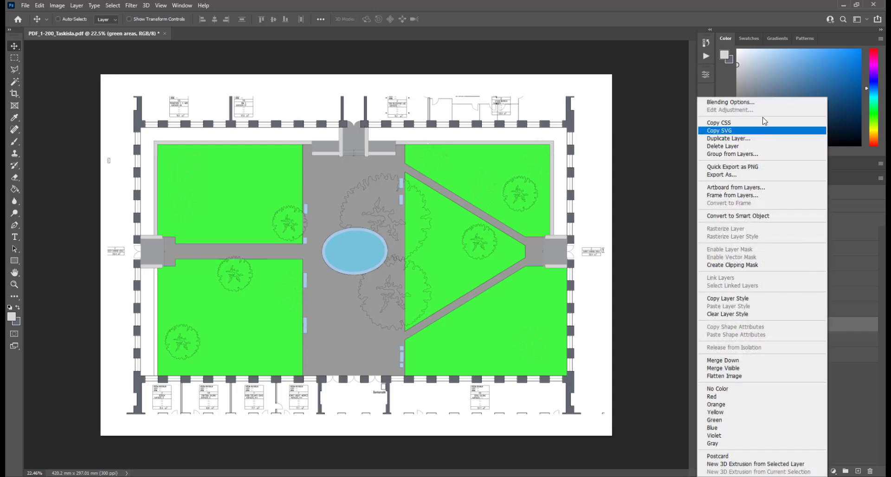
{"action": "left_click", "coordinate": [760, 103]}
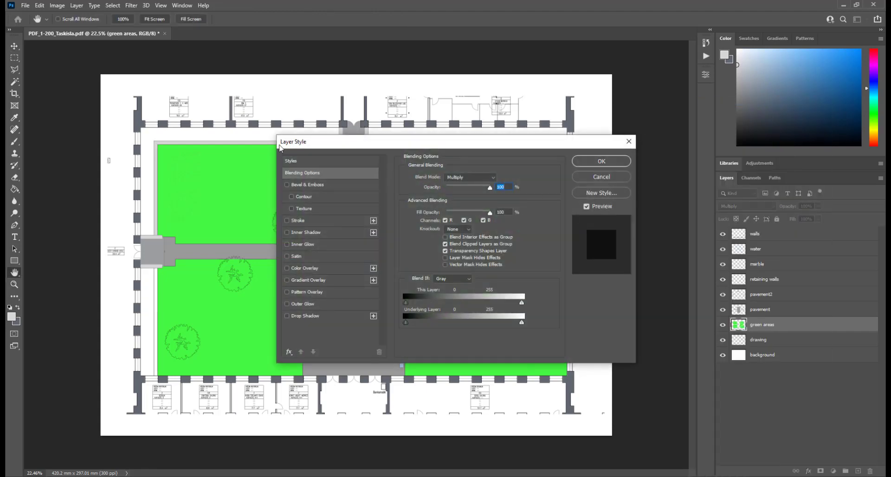
{"action": "left_click_drag", "start_coordinate": [340, 146], "coordinate": [307, 145]}
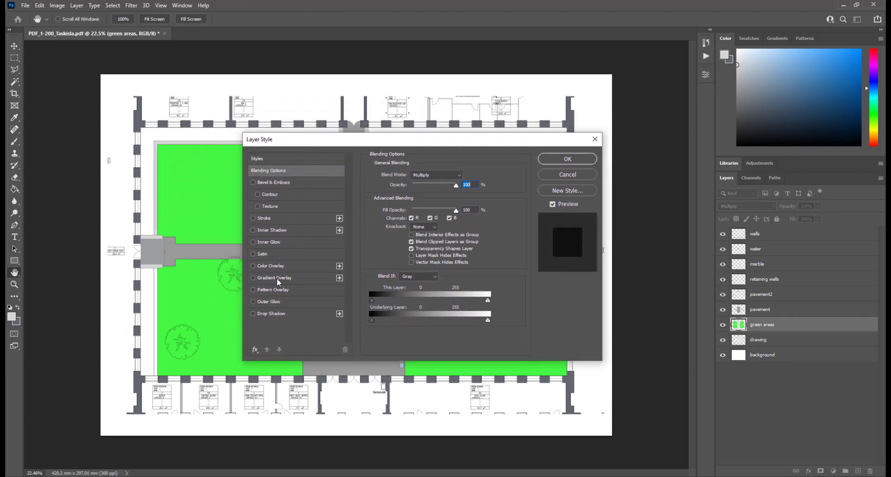
{"action": "left_click", "coordinate": [284, 291]}
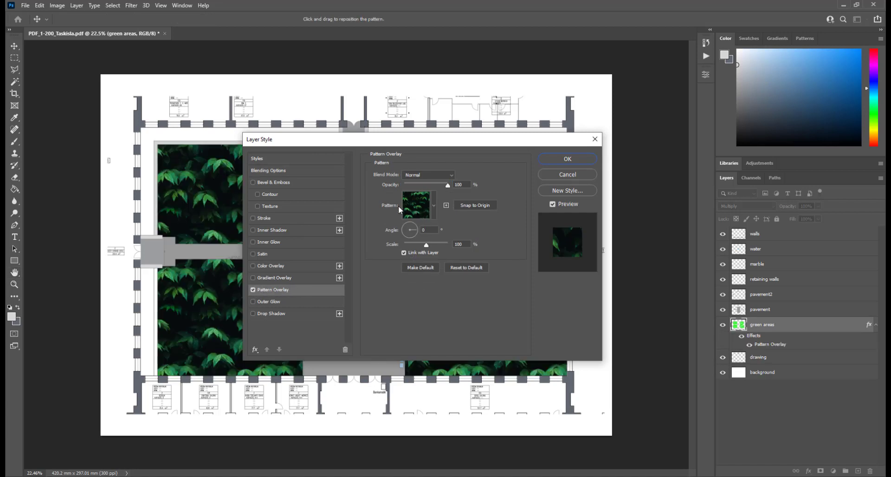
{"action": "left_click", "coordinate": [416, 207]}
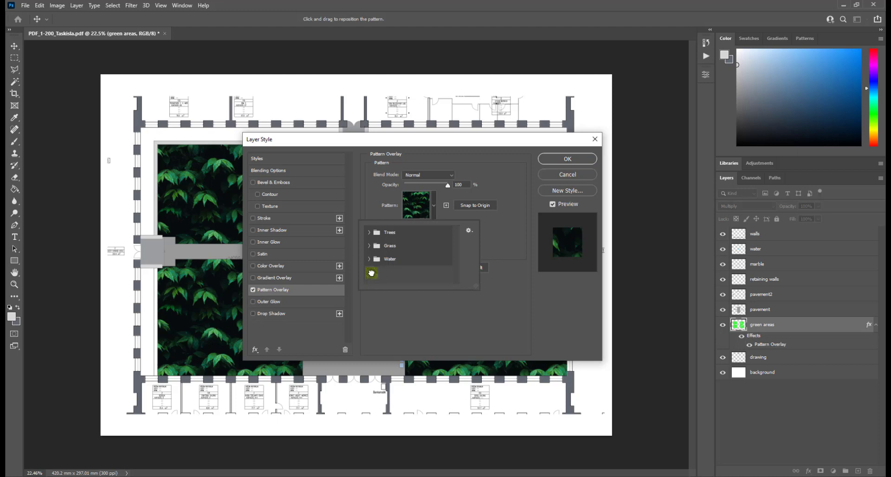
{"action": "left_click", "coordinate": [371, 273]}
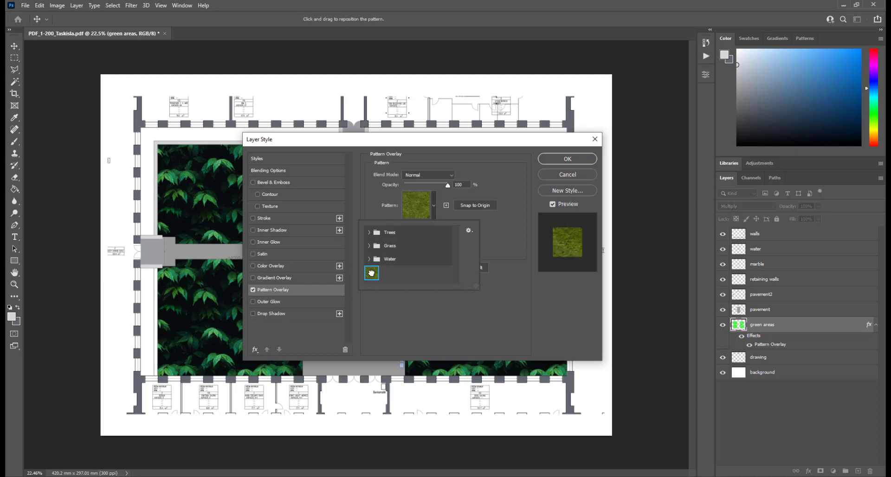
{"action": "left_click", "coordinate": [512, 232]}
- Set the grass overlay's scale to 207%, angle to 39° and opacity to 100%, and apply the layer style
{"action": "left_click_drag", "start_coordinate": [426, 140], "coordinate": [697, 118]}
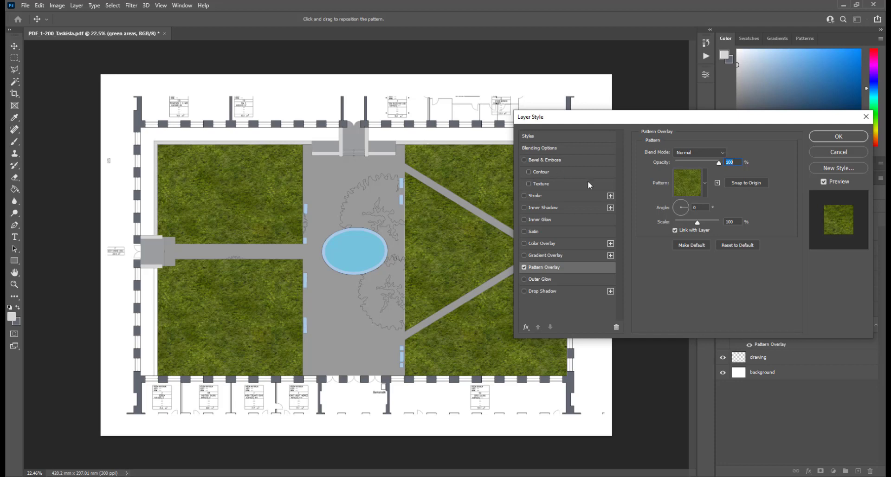
{"action": "left_click_drag", "start_coordinate": [697, 222], "coordinate": [701, 224]}
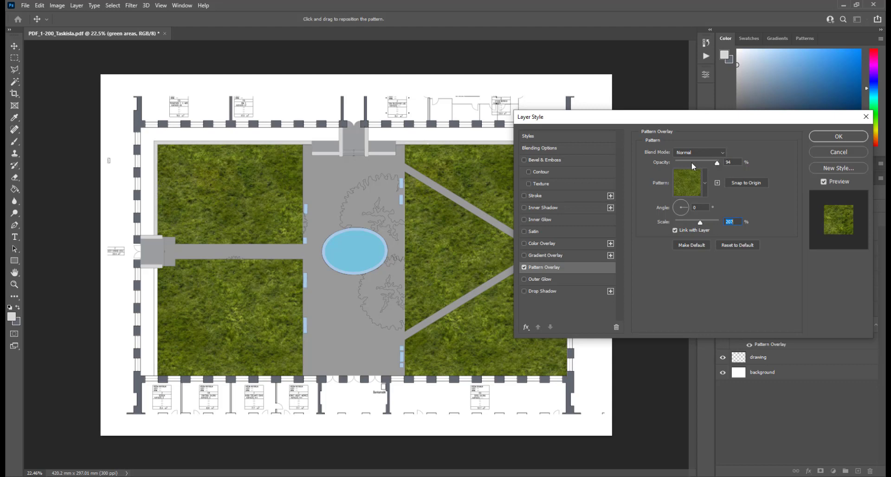
{"action": "left_click_drag", "start_coordinate": [692, 163], "coordinate": [731, 163]}
{"action": "left_click_drag", "start_coordinate": [687, 207], "coordinate": [686, 204]}
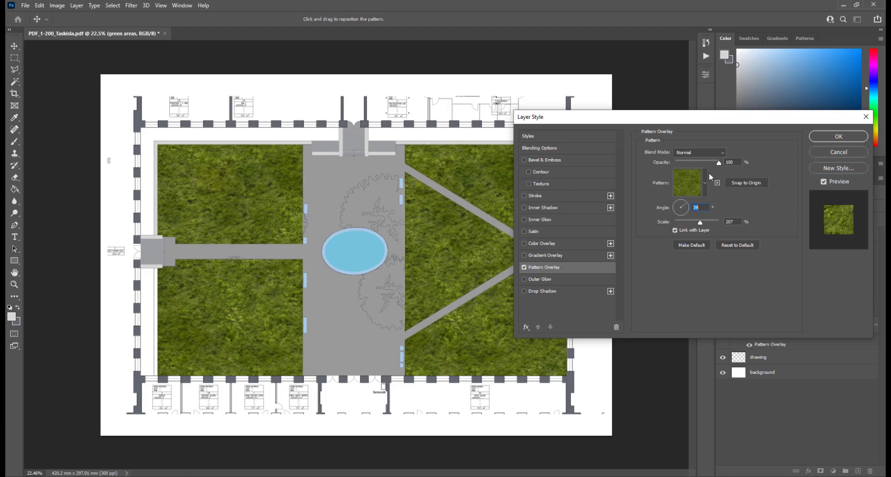
{"action": "key", "text": "F9"}
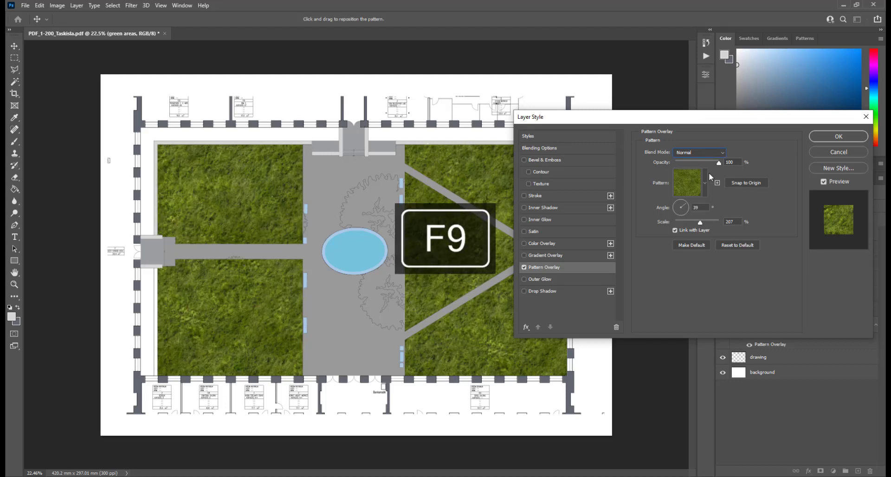
{"action": "left_click", "coordinate": [826, 134]}
{"action": "left_click", "coordinate": [821, 135]}
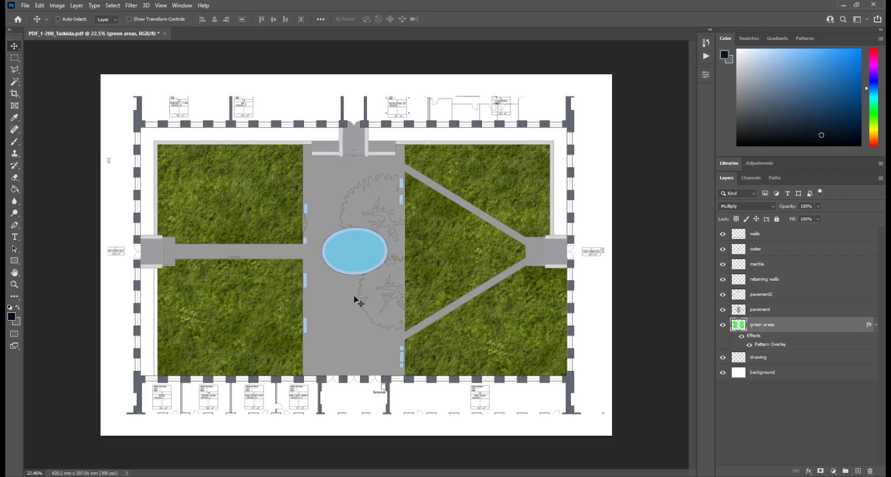
- Return to textures.com in the browser, close the GRASS0026 details and search for concrete pavement, looking through the textures found
{"action": "key", "text": "alt+Tab"}
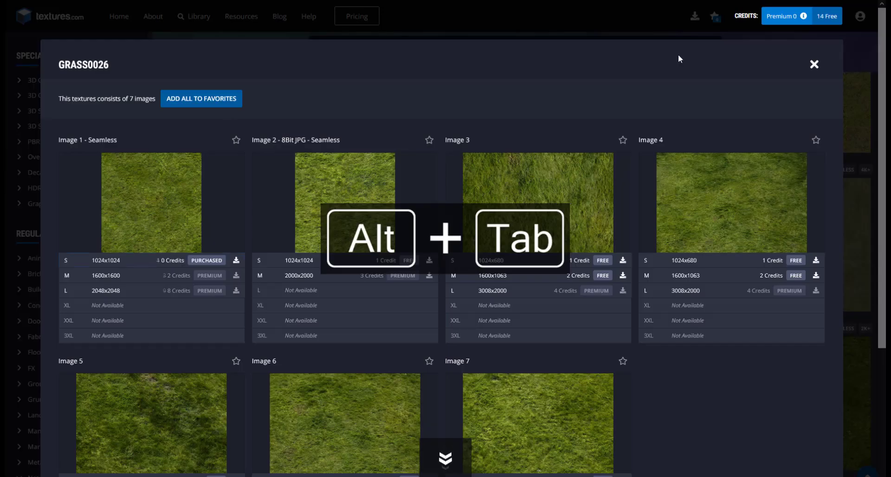
{"action": "left_click", "coordinate": [812, 65]}
{"action": "left_click", "coordinate": [368, 63]}
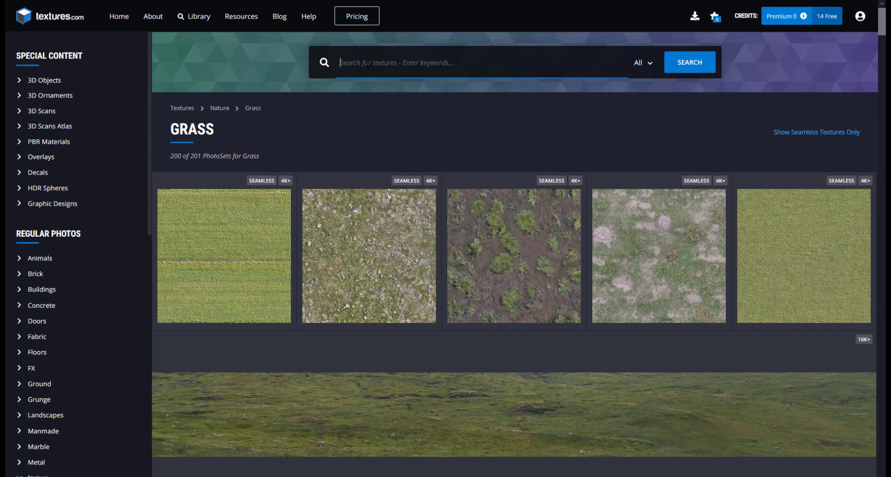
{"action": "type", "text": "concrete"}
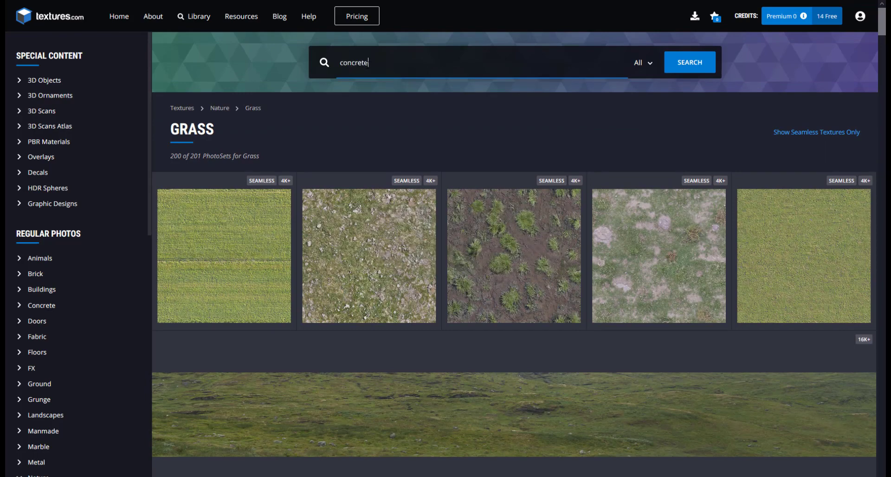
{"action": "key", "text": "Return"}
{"action": "type", "text": "pavement"}
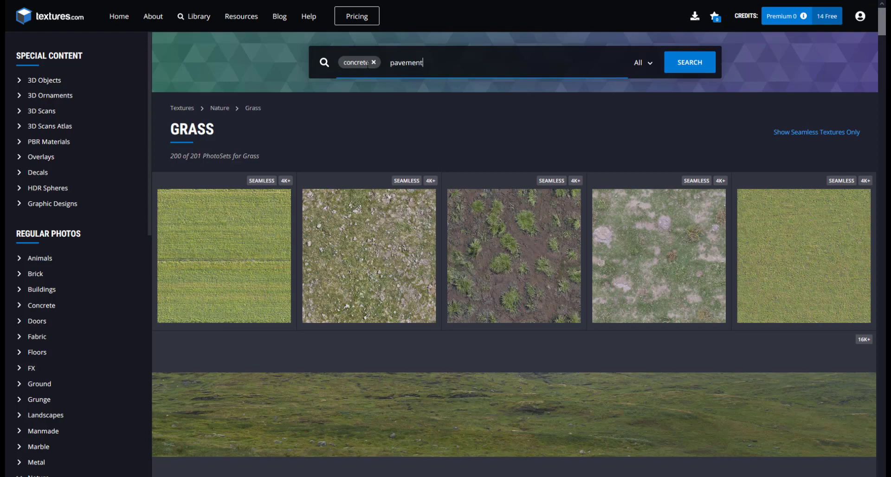
{"action": "key", "text": "Return"}
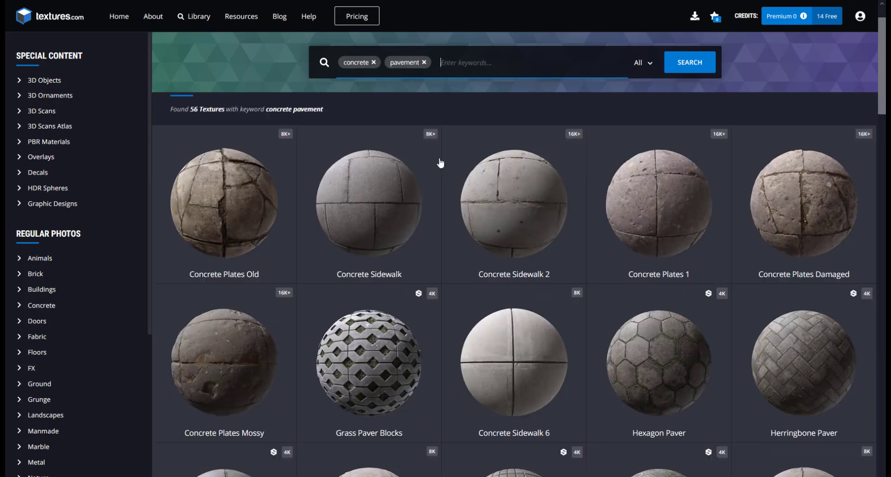
{"action": "scroll", "coordinate": [441, 162], "scroll_direction": "down", "scroll_amount": 20}
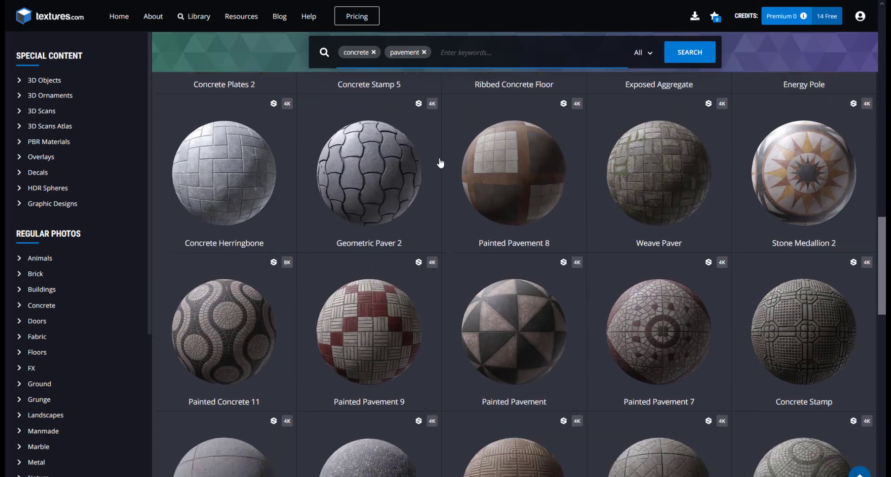
{"action": "scroll", "coordinate": [440, 162], "scroll_direction": "down", "scroll_amount": 20}
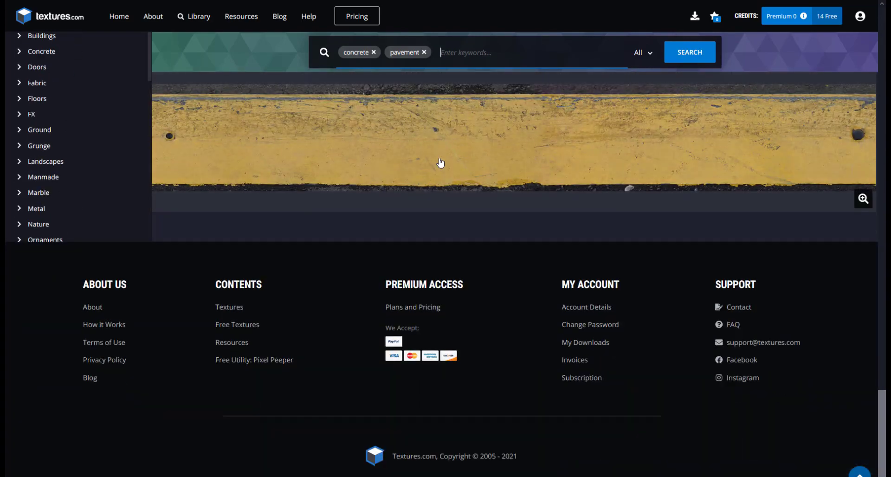
{"action": "scroll", "coordinate": [441, 162], "scroll_direction": "up", "scroll_amount": 6}
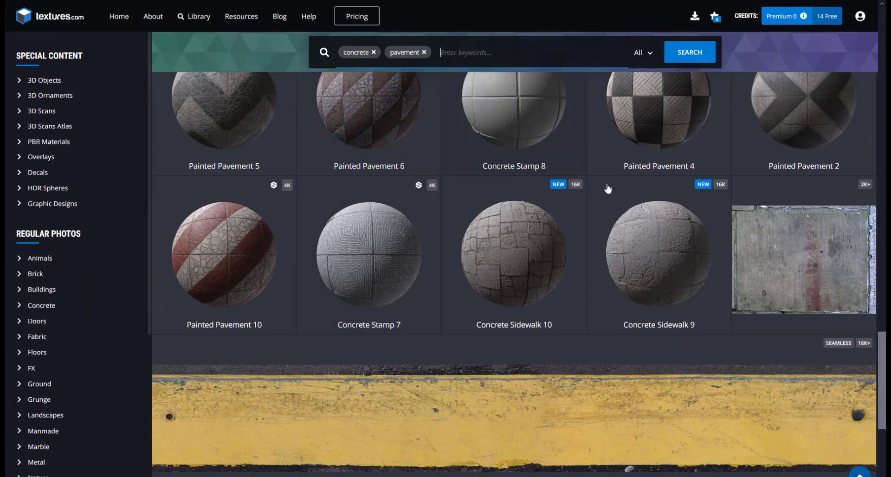
{"action": "scroll", "coordinate": [618, 261], "scroll_direction": "down", "scroll_amount": 6}
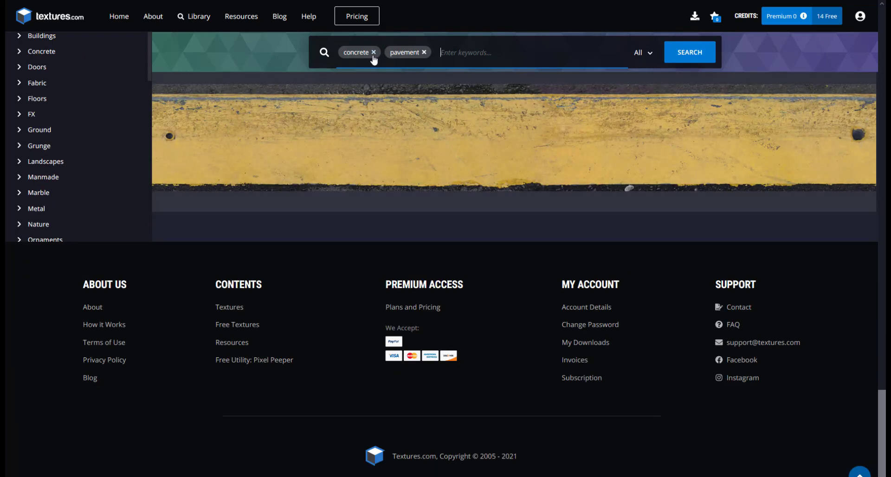
- Narrow the texture search to the keyword pavement alone and look through the results for a seamless stone paving texture
{"action": "left_click", "coordinate": [374, 53]}
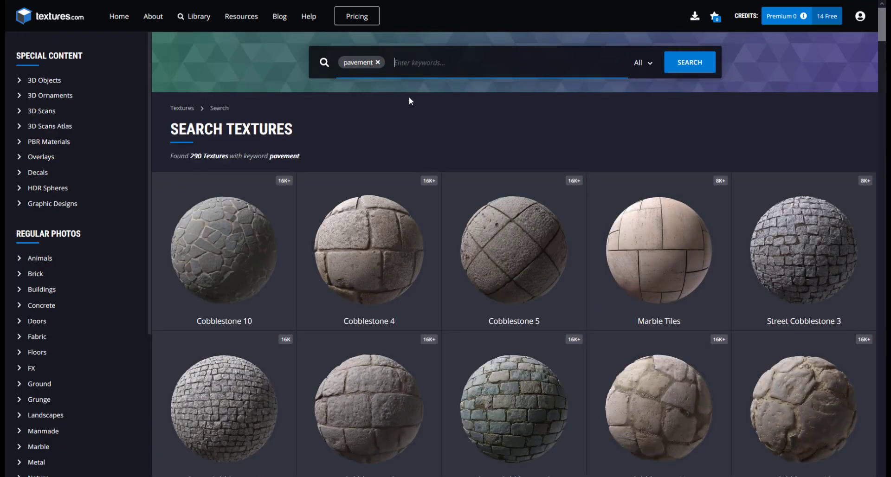
{"action": "scroll", "coordinate": [553, 140], "scroll_direction": "down", "scroll_amount": 12}
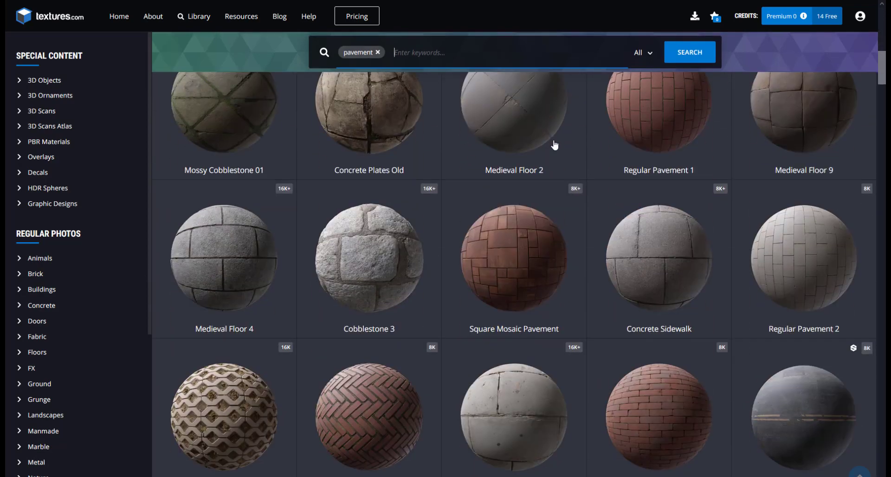
{"action": "scroll", "coordinate": [555, 145], "scroll_direction": "down", "scroll_amount": 20}
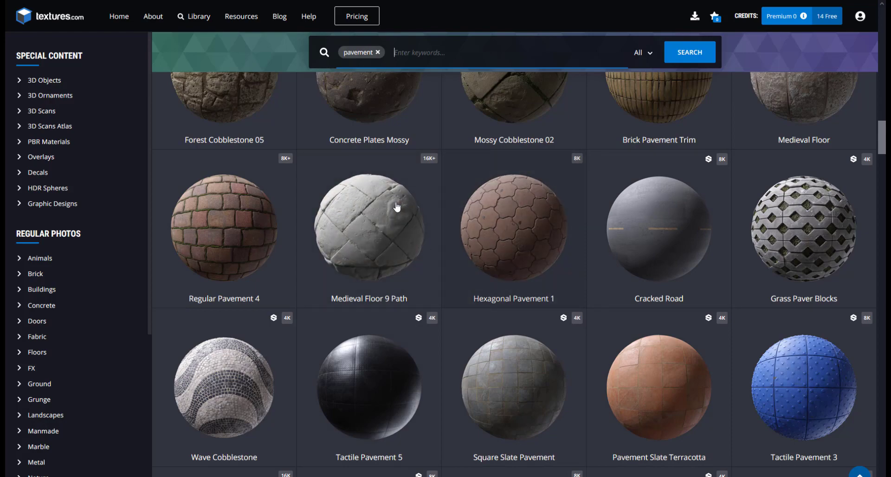
{"action": "scroll", "coordinate": [611, 191], "scroll_direction": "down", "scroll_amount": 4}
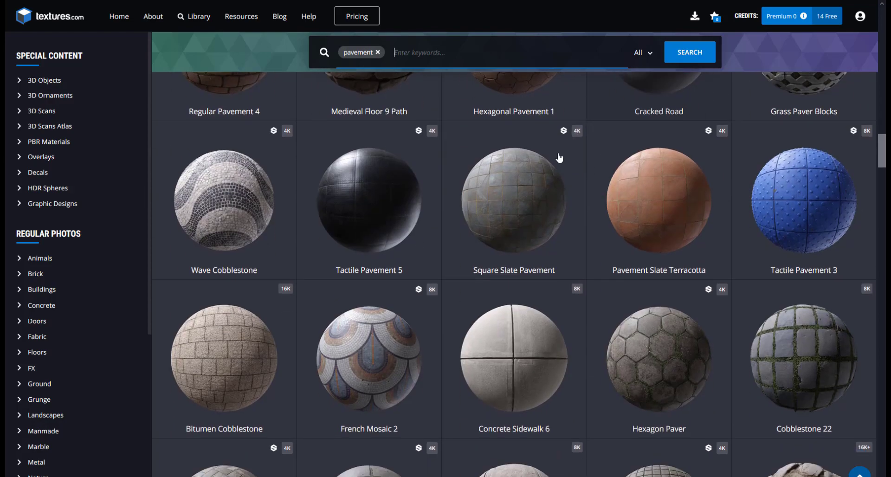
{"action": "scroll", "coordinate": [443, 261], "scroll_direction": "down", "scroll_amount": 7}
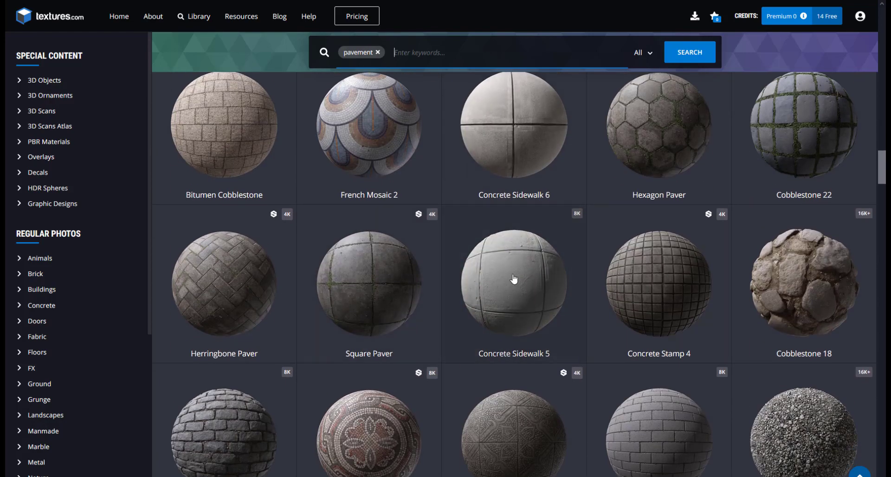
{"action": "scroll", "coordinate": [513, 282], "scroll_direction": "down", "scroll_amount": 5}
{"action": "scroll", "coordinate": [593, 268], "scroll_direction": "down", "scroll_amount": 20}
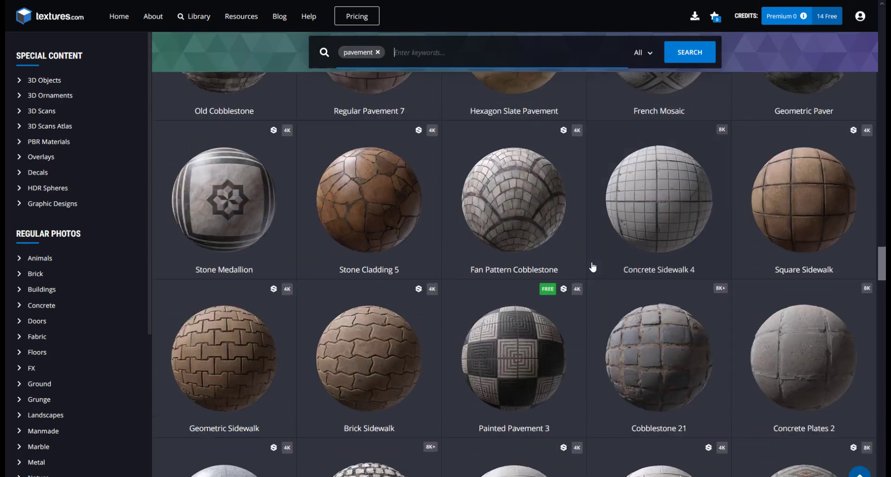
{"action": "scroll", "coordinate": [593, 268], "scroll_direction": "down", "scroll_amount": 20}
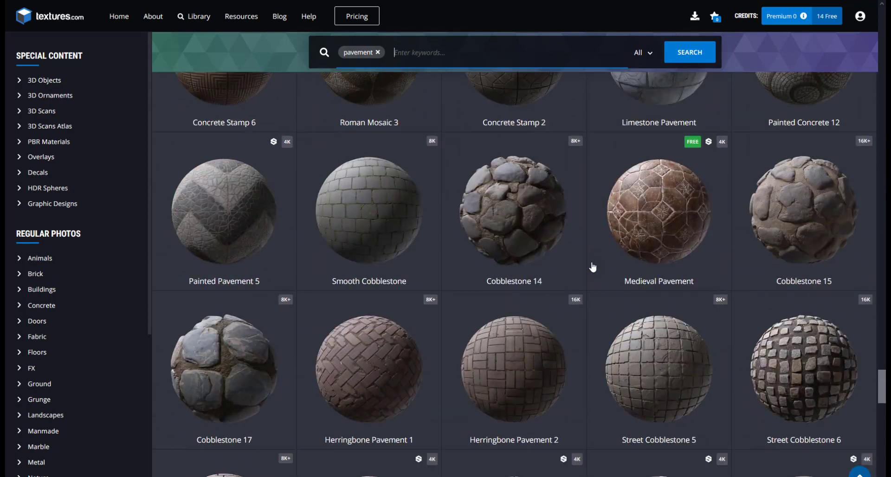
{"action": "scroll", "coordinate": [592, 267], "scroll_direction": "down", "scroll_amount": 15}
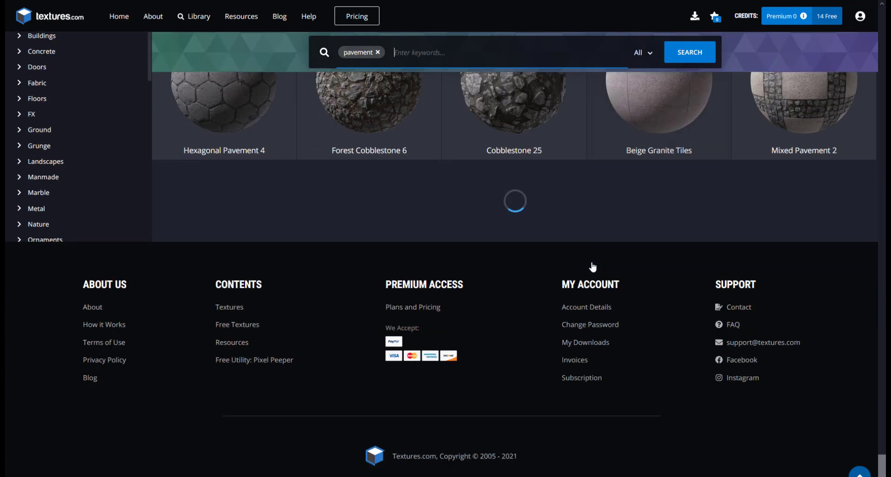
{"action": "scroll", "coordinate": [617, 245], "scroll_direction": "down", "scroll_amount": 12}
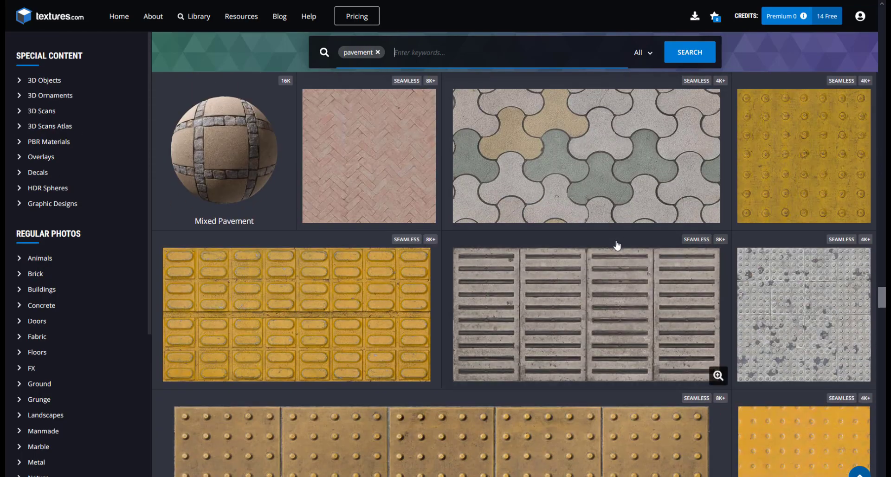
{"action": "scroll", "coordinate": [617, 245], "scroll_direction": "down", "scroll_amount": 7}
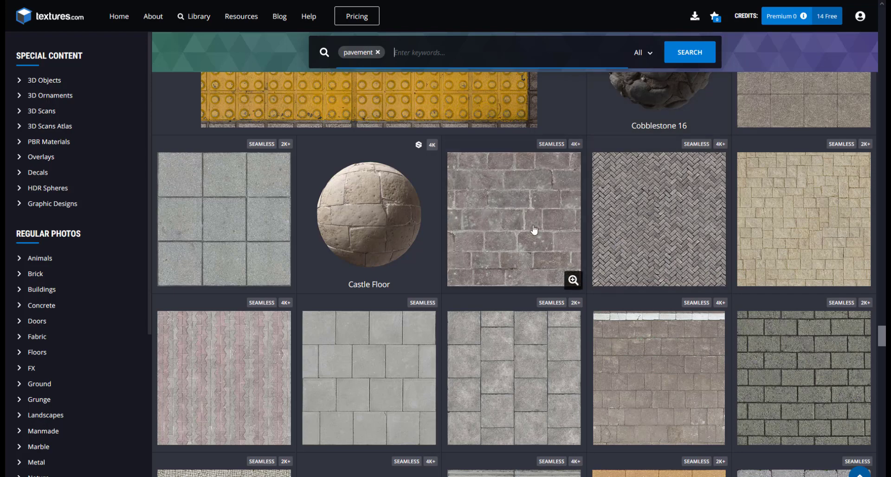
{"action": "scroll", "coordinate": [529, 220], "scroll_direction": "down", "scroll_amount": 3}
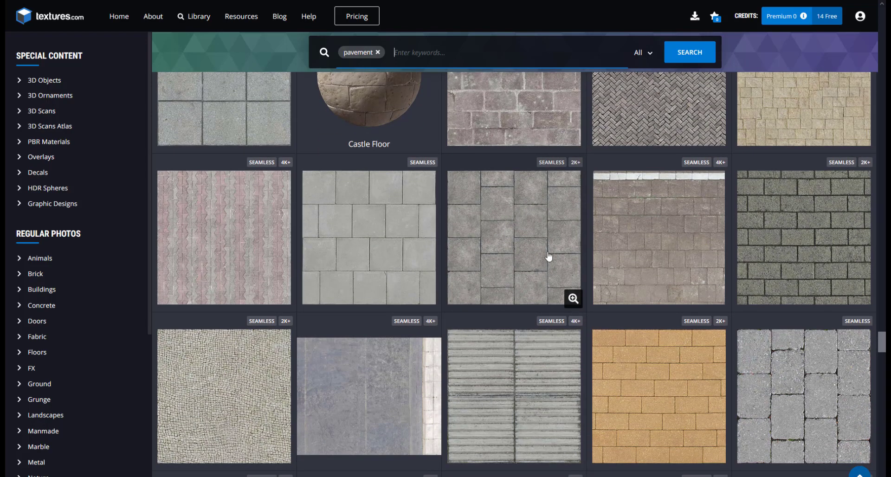
{"action": "scroll", "coordinate": [491, 242], "scroll_direction": "down", "scroll_amount": 2}
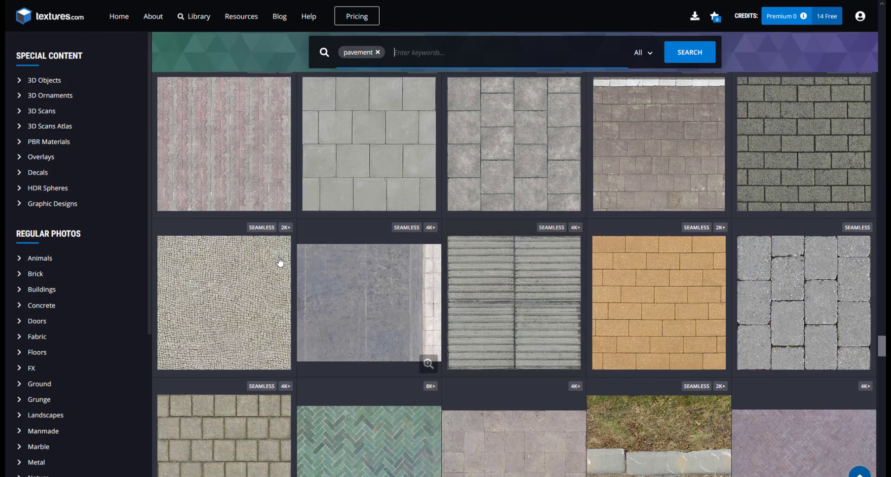
{"action": "scroll", "coordinate": [575, 265], "scroll_direction": "down", "scroll_amount": 3}
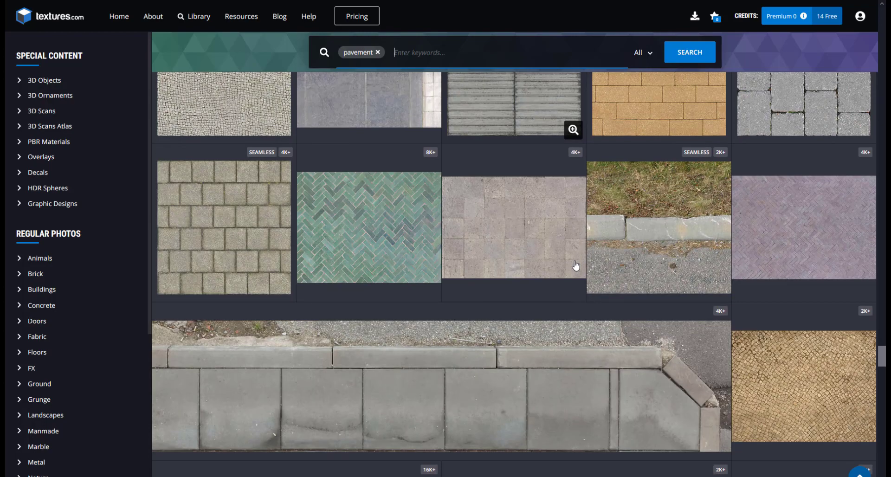
{"action": "scroll", "coordinate": [576, 265], "scroll_direction": "up", "scroll_amount": 3}
{"action": "scroll", "coordinate": [575, 266], "scroll_direction": "up", "scroll_amount": 2}
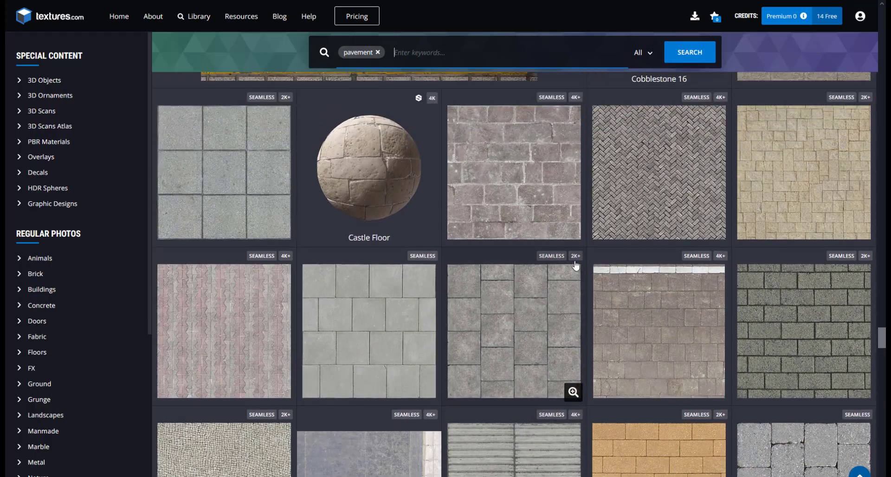
{"action": "scroll", "coordinate": [527, 264], "scroll_direction": "up", "scroll_amount": 2}
- Download the 1024x1024 seamless image of the FloorsMedieval0031 brick paving texture and open the file in Photoshop
{"action": "left_click", "coordinate": [538, 241]}
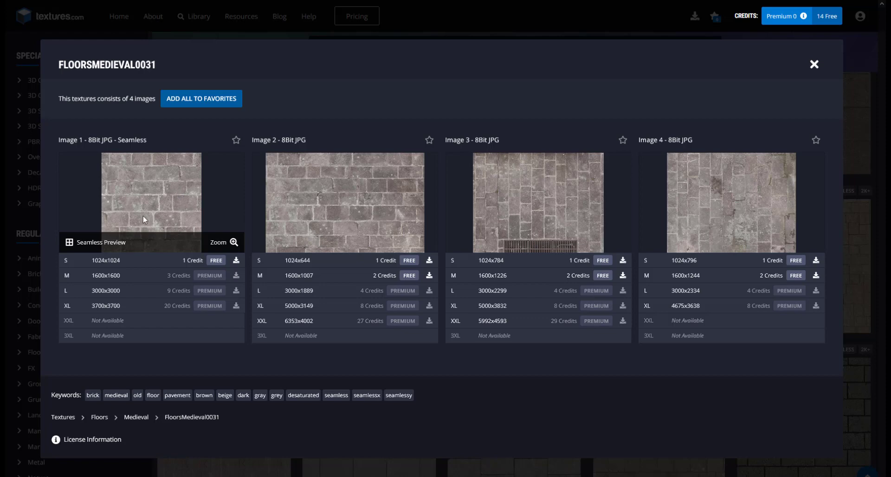
{"action": "double_click", "coordinate": [131, 139]}
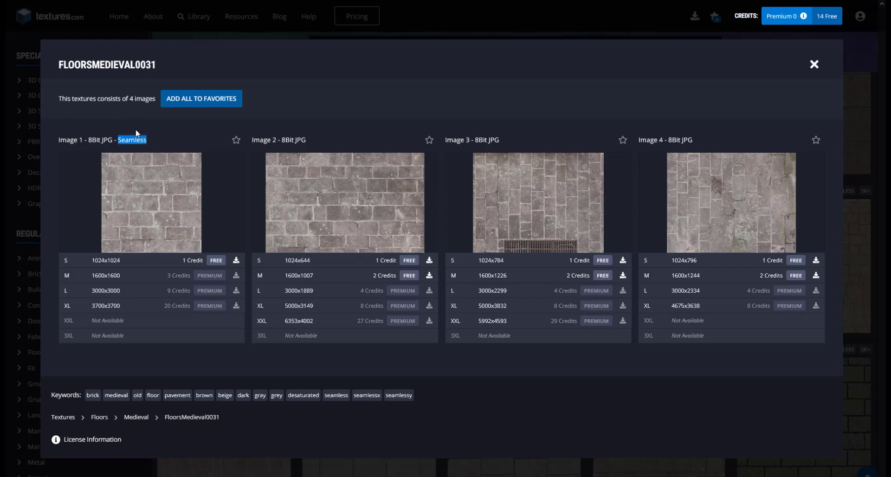
{"action": "mouse_move", "coordinate": [131, 163]}
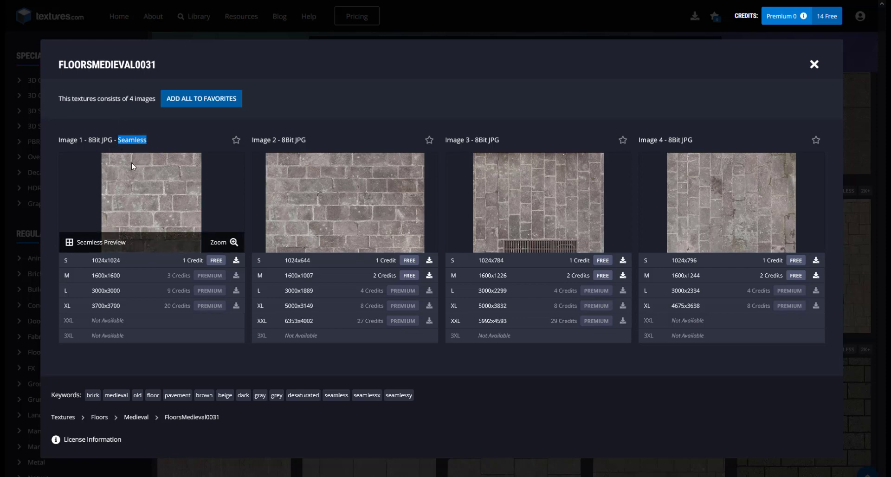
{"action": "left_click", "coordinate": [235, 261]}
{"action": "key", "text": "F9"}
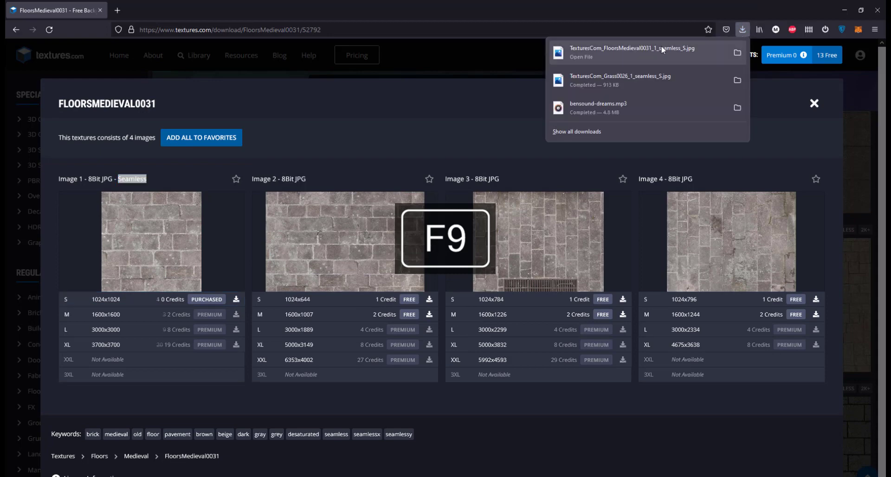
{"action": "left_click_drag", "start_coordinate": [659, 50], "coordinate": [376, 38]}
{"action": "key", "text": "alt+Tab"}
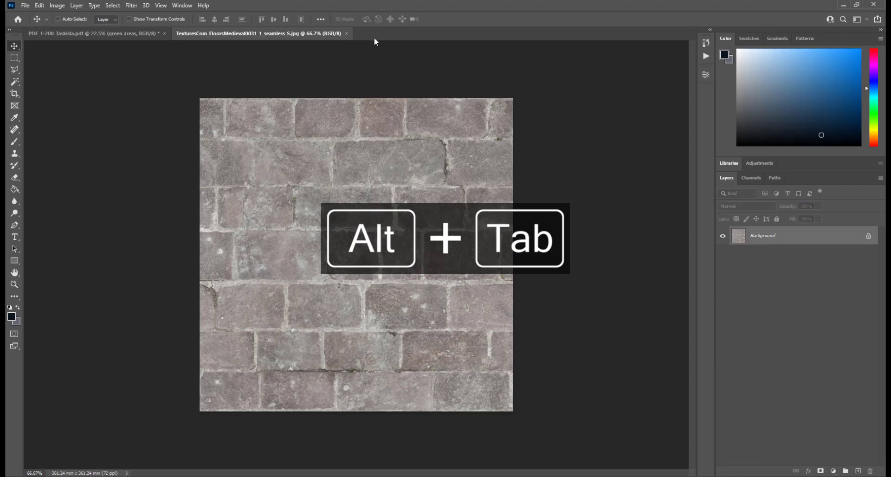
- Define the paving image as a pattern named Pavement_Concrete_Medieval and close the texture document
{"action": "left_click", "coordinate": [39, 5]}
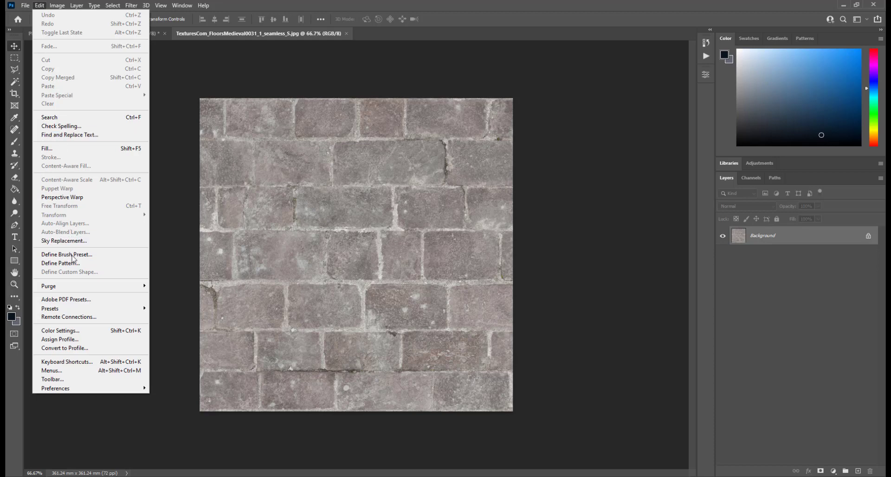
{"action": "left_click", "coordinate": [72, 261]}
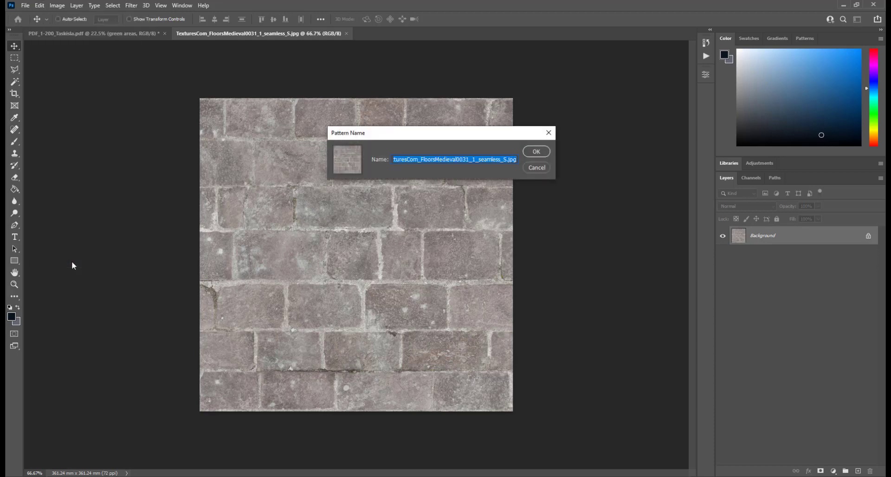
{"action": "type", "text": "Pavement"}
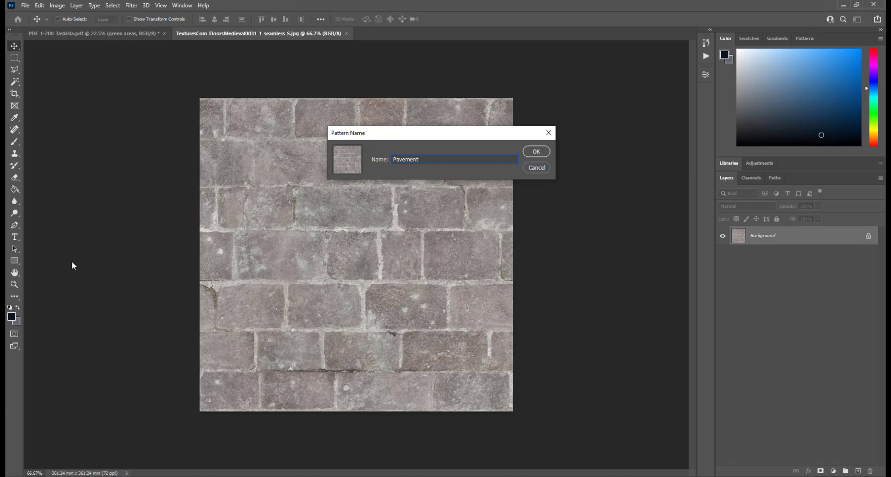
{"action": "type", "text": "_Concrete"}
{"action": "type", "text": "_Medieval"}
{"action": "key", "text": "Return"}
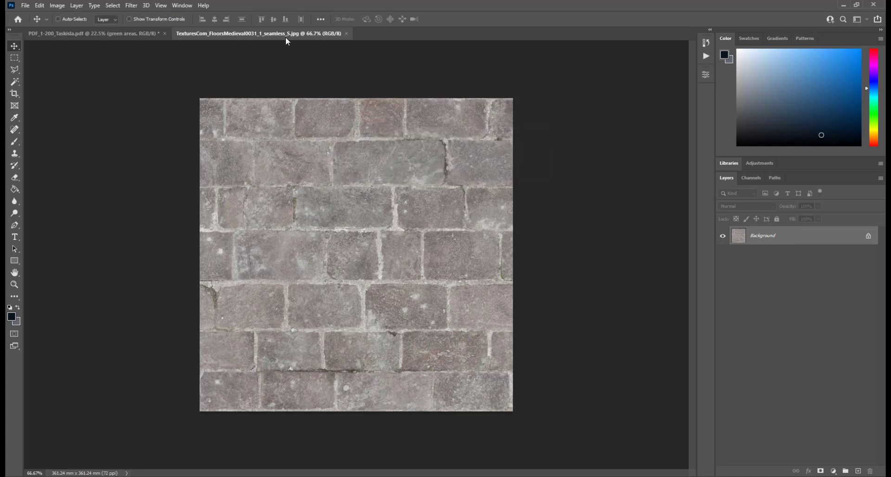
{"action": "left_click", "coordinate": [346, 34]}
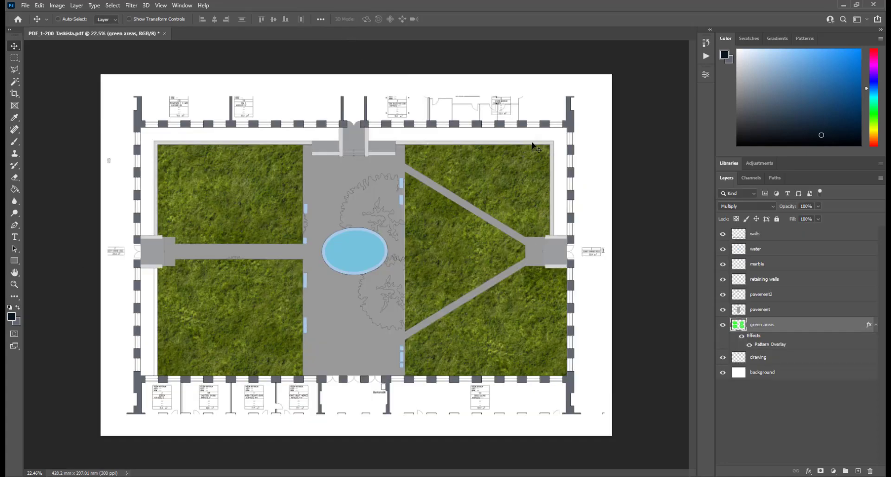
{"action": "left_click", "coordinate": [791, 312]}
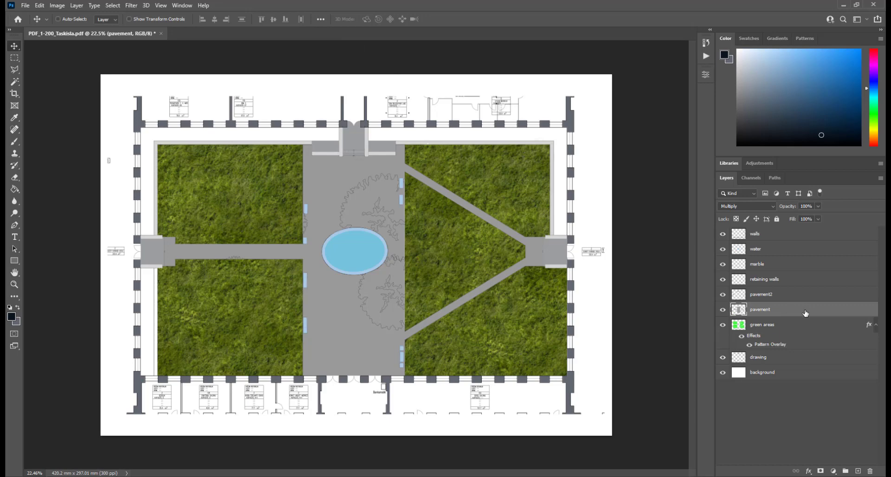
{"action": "left_click", "coordinate": [723, 310]}
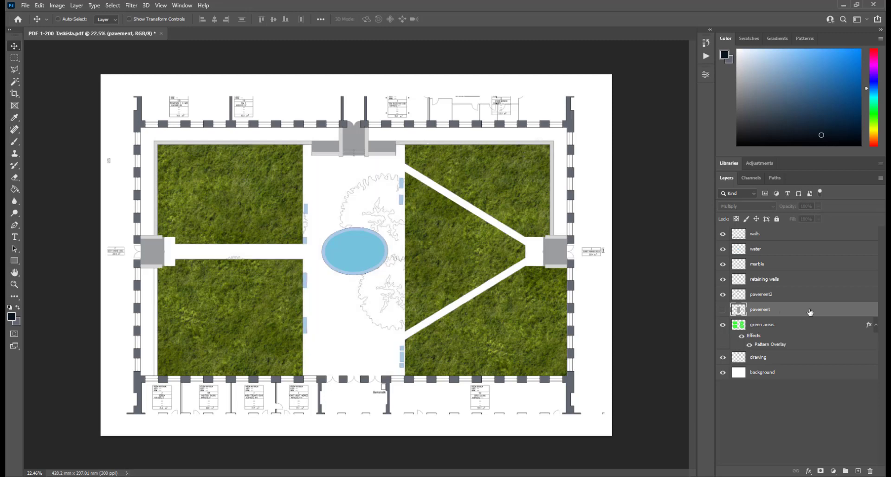
{"action": "double_click", "coordinate": [810, 311]}
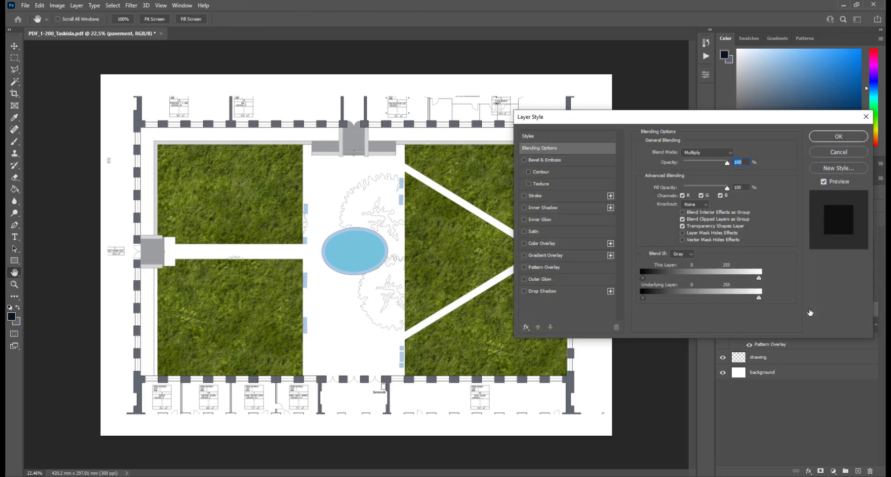
{"action": "left_click", "coordinate": [839, 152]}
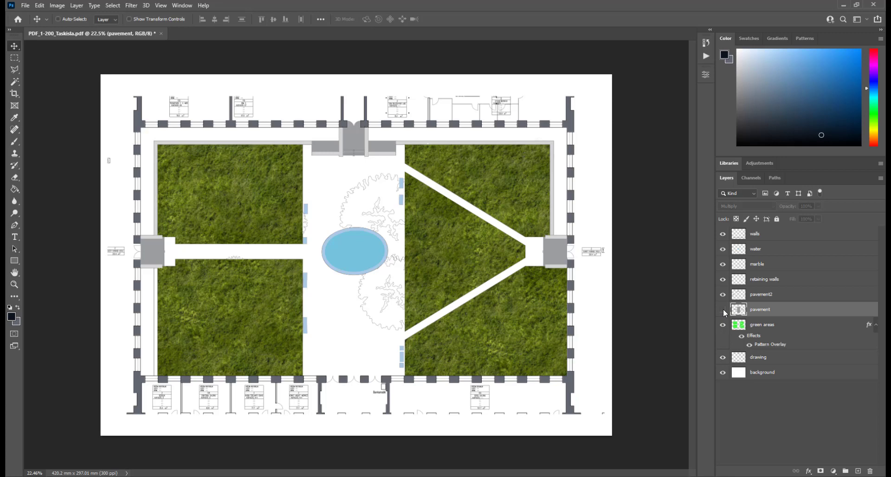
{"action": "left_click", "coordinate": [723, 310]}
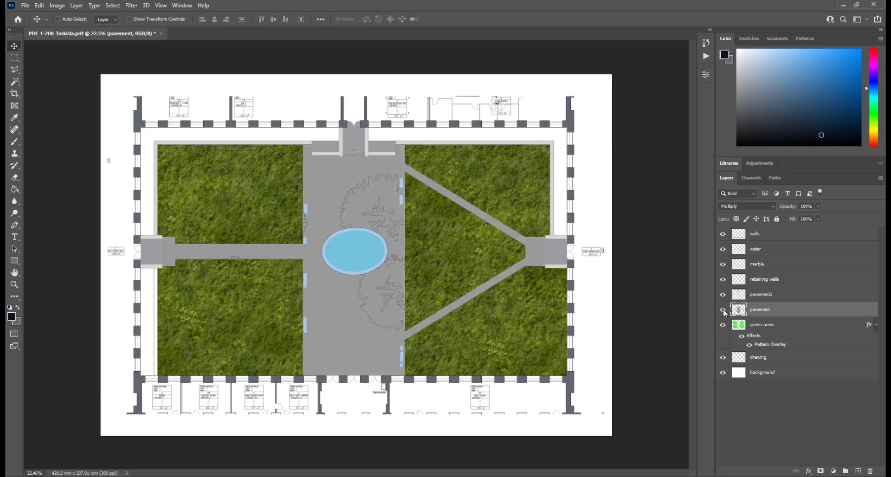
- Add a Pattern Overlay to the pavement layer using the Pavement_Concrete_Medieval pattern
{"action": "right_click", "coordinate": [804, 312]}
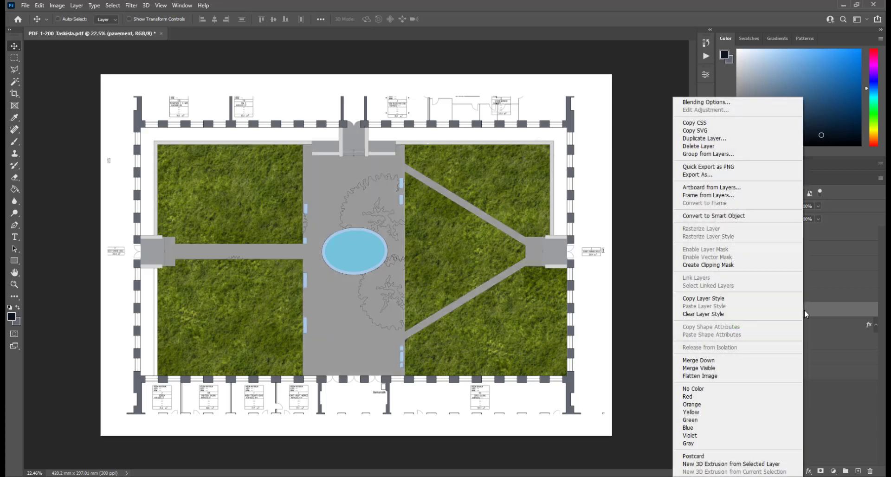
{"action": "left_click", "coordinate": [732, 103]}
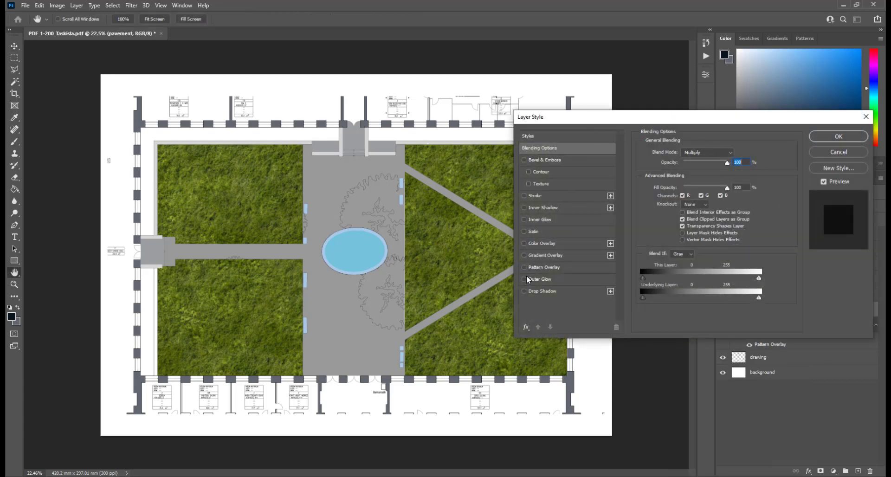
{"action": "left_click", "coordinate": [525, 268]}
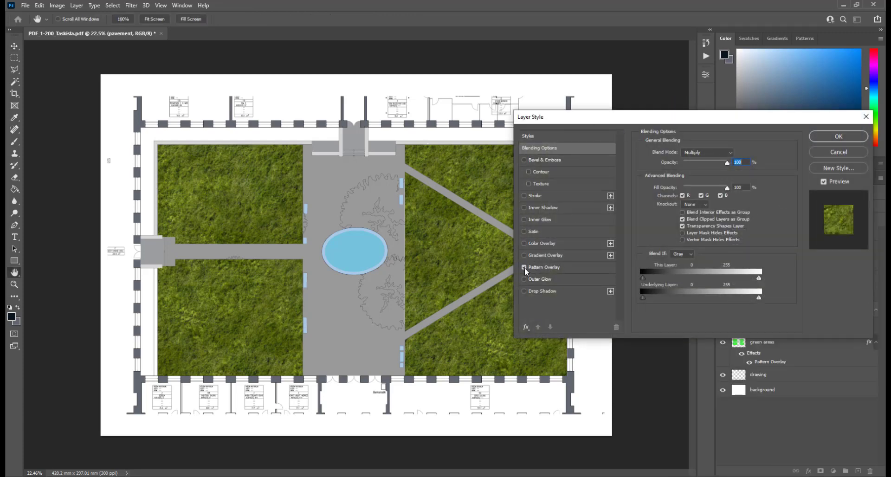
{"action": "left_click", "coordinate": [555, 269]}
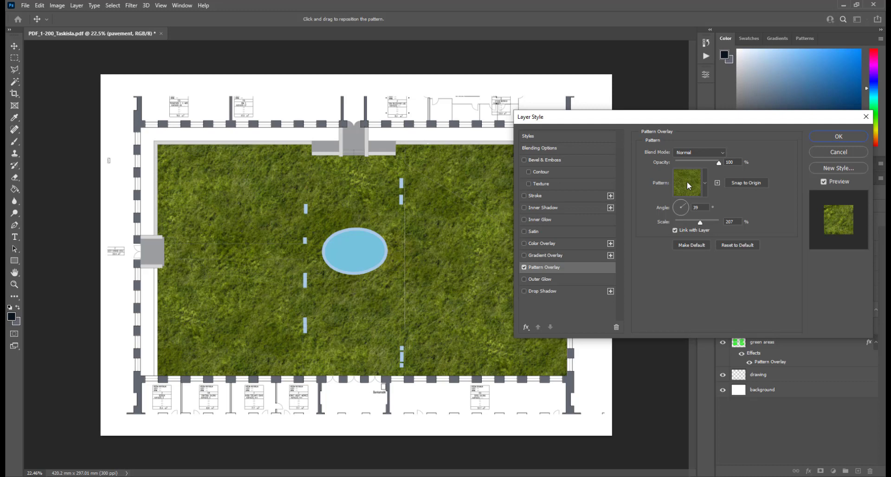
{"action": "left_click", "coordinate": [688, 185]}
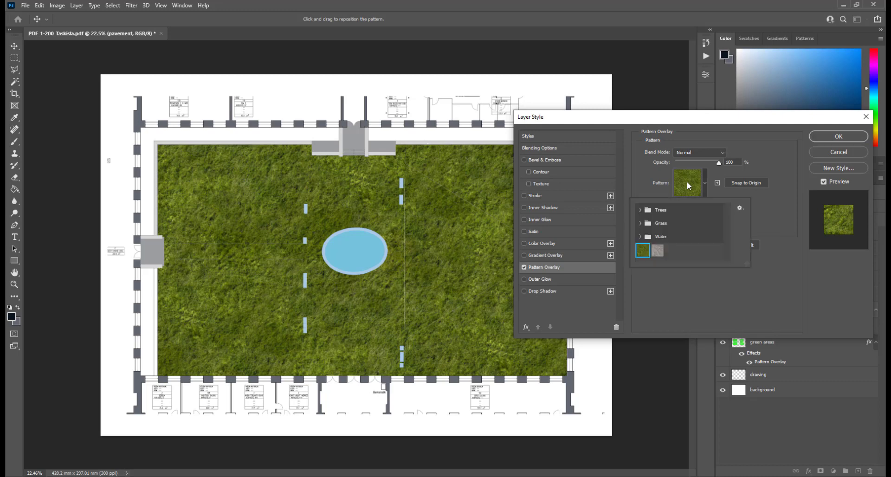
{"action": "left_click", "coordinate": [658, 251]}
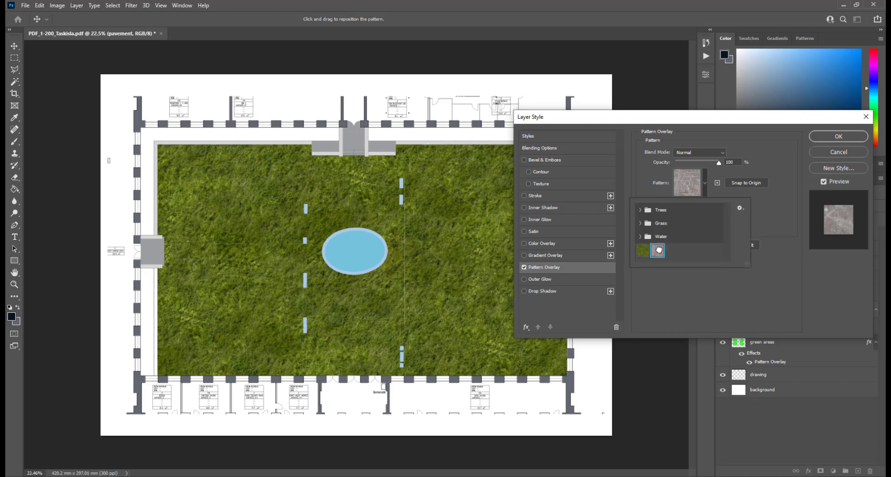
- Set the pavement layer's Pattern Overlay to a 0° angle and 29% scale, and apply the layer style
{"action": "left_click", "coordinate": [779, 204]}
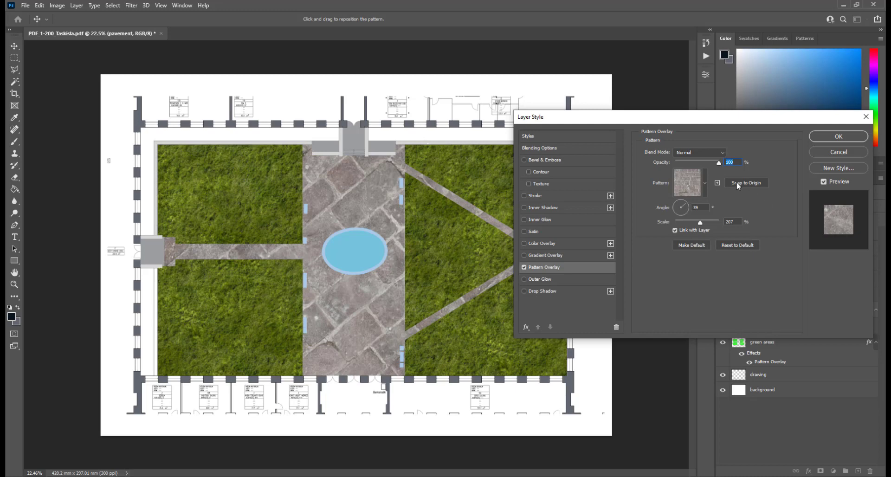
{"action": "double_click", "coordinate": [698, 207]}
{"action": "type", "text": "0"}
{"action": "key", "text": "Tab"}
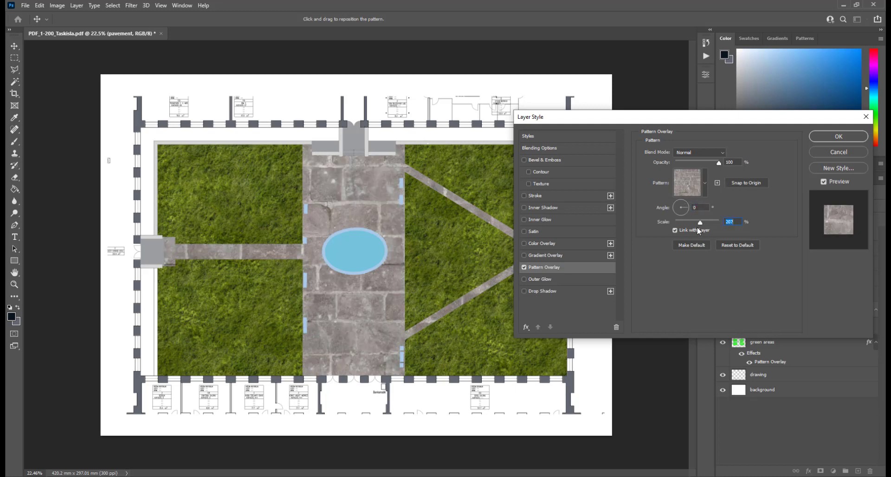
{"action": "left_click_drag", "start_coordinate": [700, 223], "coordinate": [681, 222]}
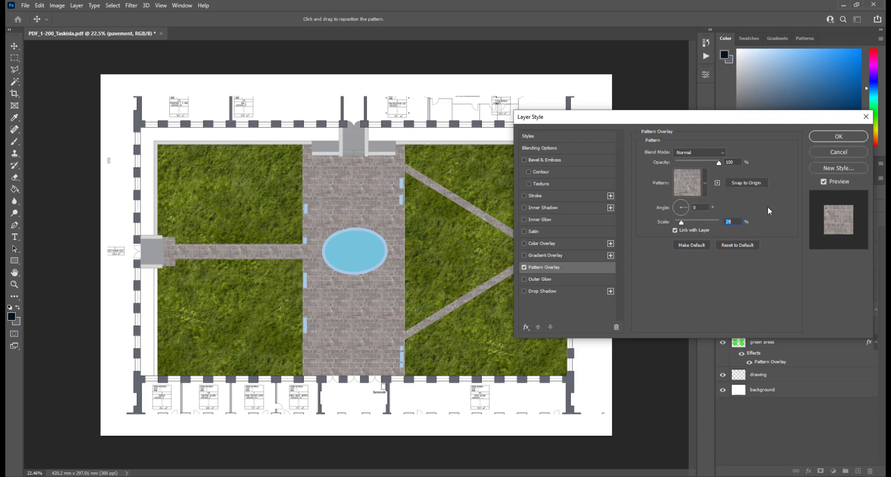
{"action": "left_click", "coordinate": [838, 136]}
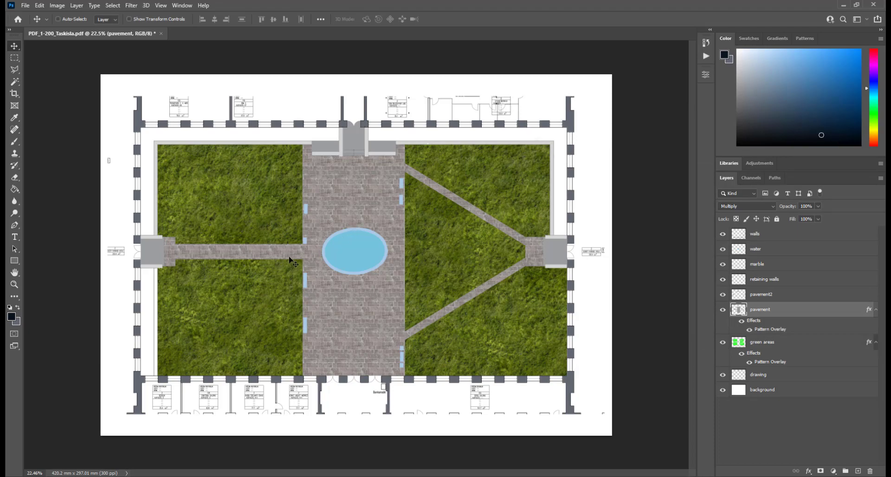
- Examine the paving texture's scale and edges across the central plaza, the side path and the diagonal paths
{"action": "scroll", "coordinate": [297, 253], "scroll_direction": "up", "scroll_amount": 5}
{"action": "scroll", "coordinate": [312, 245], "scroll_direction": "down", "scroll_amount": 5}
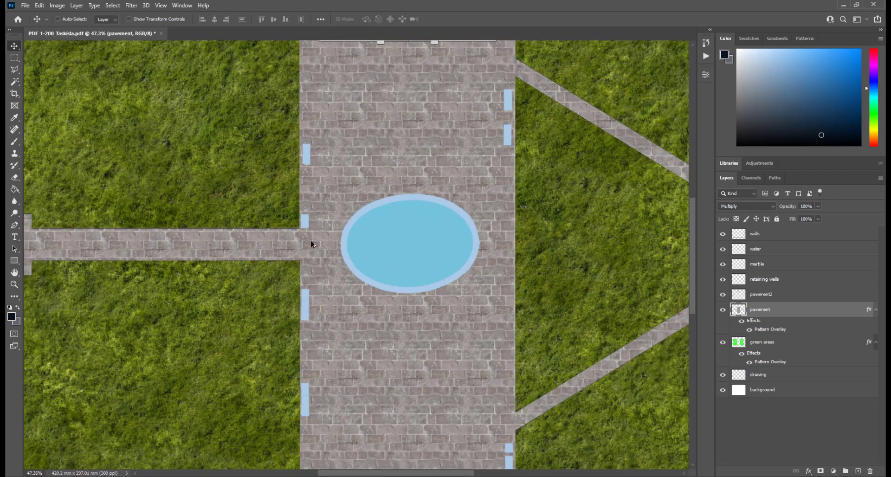
{"action": "left_click_drag", "start_coordinate": [517, 116], "coordinate": [374, 130]}
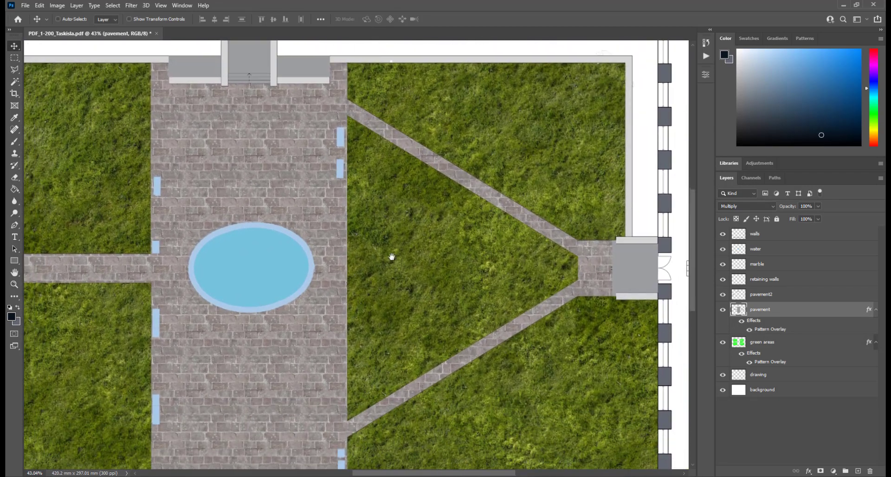
{"action": "left_click_drag", "start_coordinate": [260, 382], "coordinate": [495, 293]}
{"action": "left_click_drag", "start_coordinate": [431, 242], "coordinate": [498, 363]}
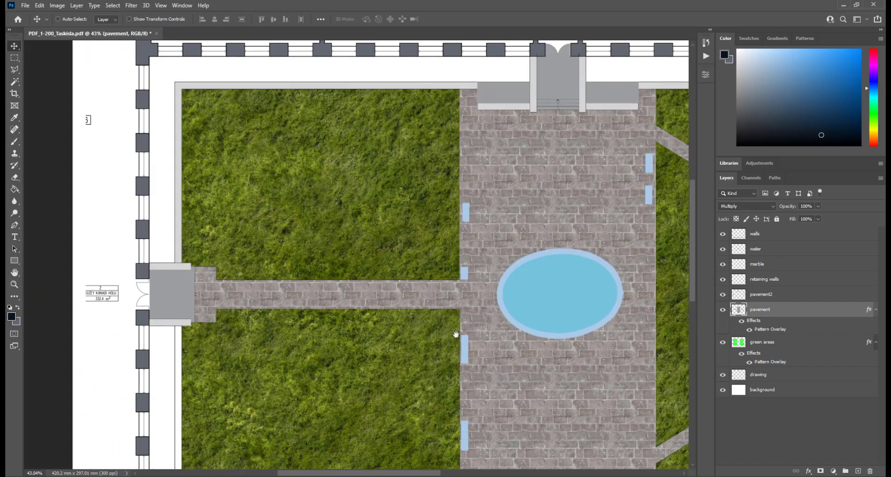
{"action": "left_click_drag", "start_coordinate": [458, 335], "coordinate": [370, 240]}
{"action": "left_click_drag", "start_coordinate": [590, 219], "coordinate": [459, 233]}
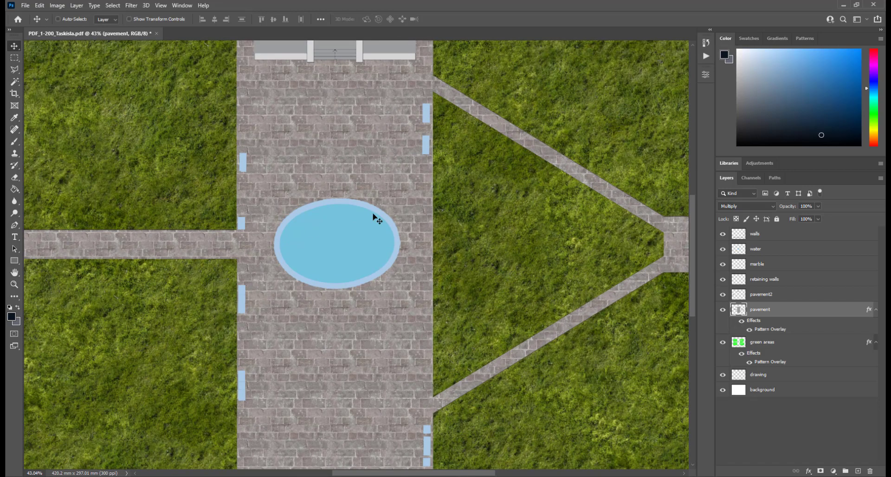
{"action": "left_click_drag", "start_coordinate": [533, 189], "coordinate": [492, 229]}
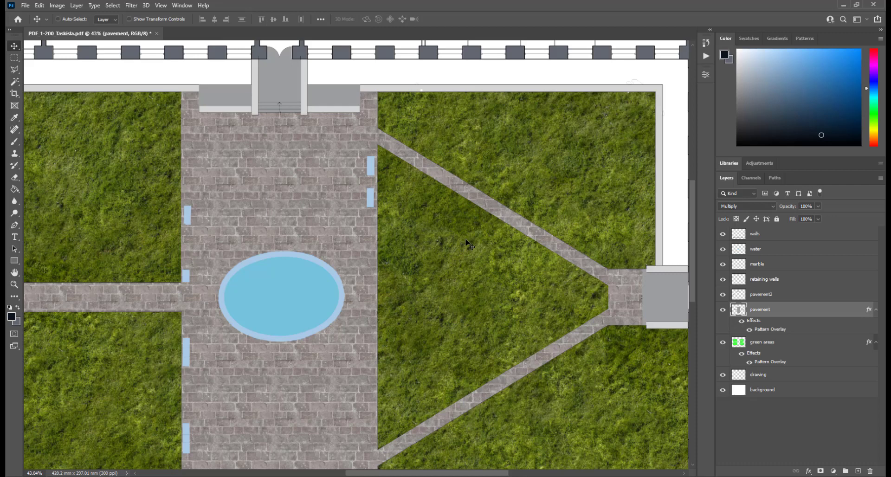
{"action": "left_click_drag", "start_coordinate": [413, 238], "coordinate": [444, 175]}
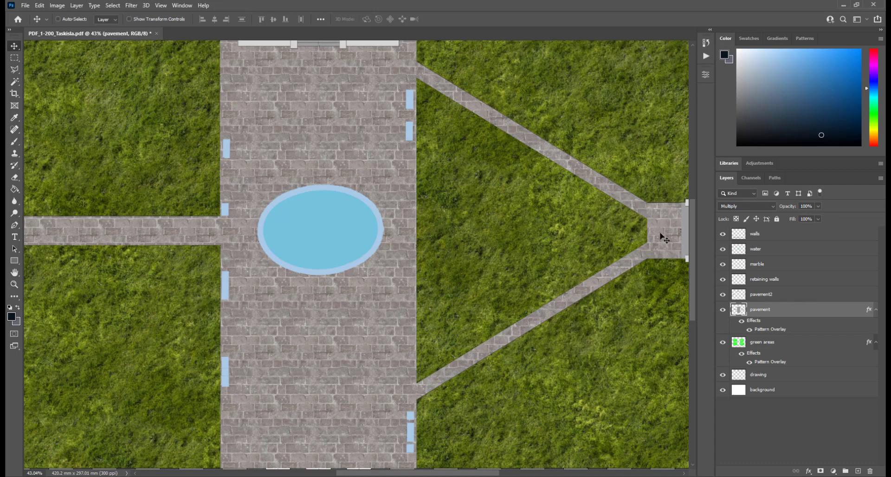
{"action": "left_click_drag", "start_coordinate": [482, 145], "coordinate": [511, 209]}
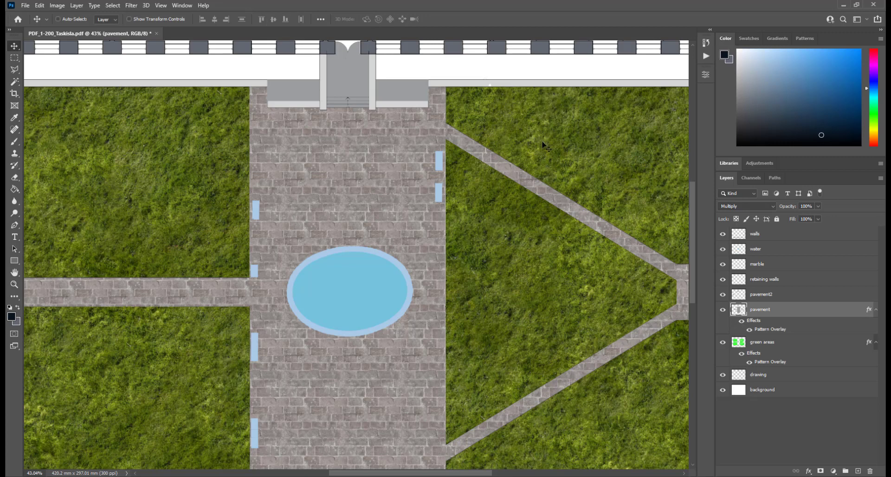
- Add a Drop Shadow to the pavement layer with 78% opacity, 13 px distance and 29 px size
{"action": "right_click", "coordinate": [805, 314]}
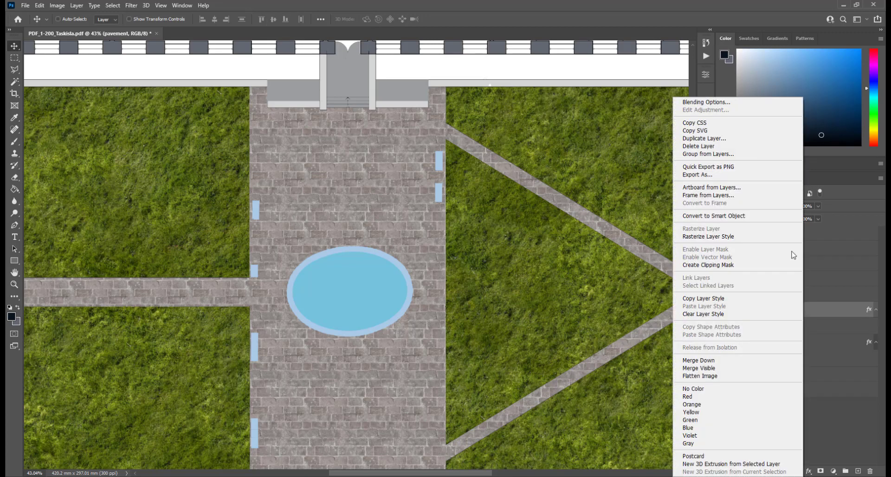
{"action": "left_click", "coordinate": [745, 103]}
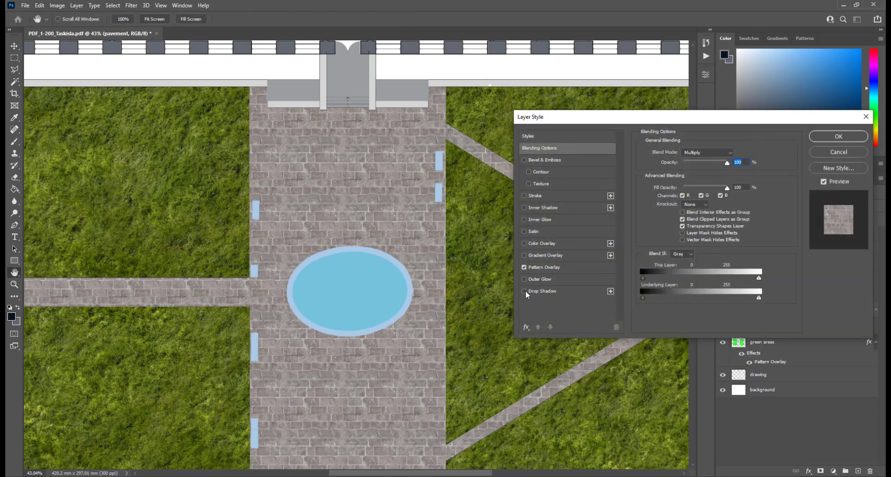
{"action": "left_click", "coordinate": [525, 291]}
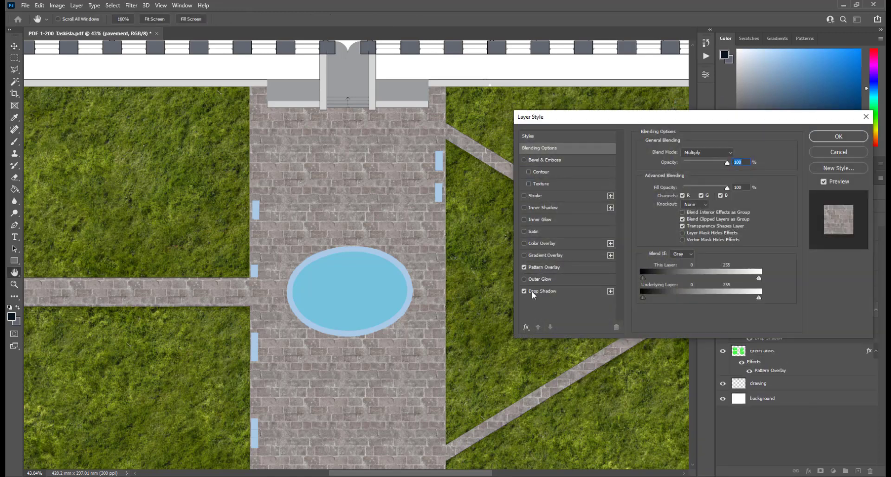
{"action": "left_click", "coordinate": [564, 292]}
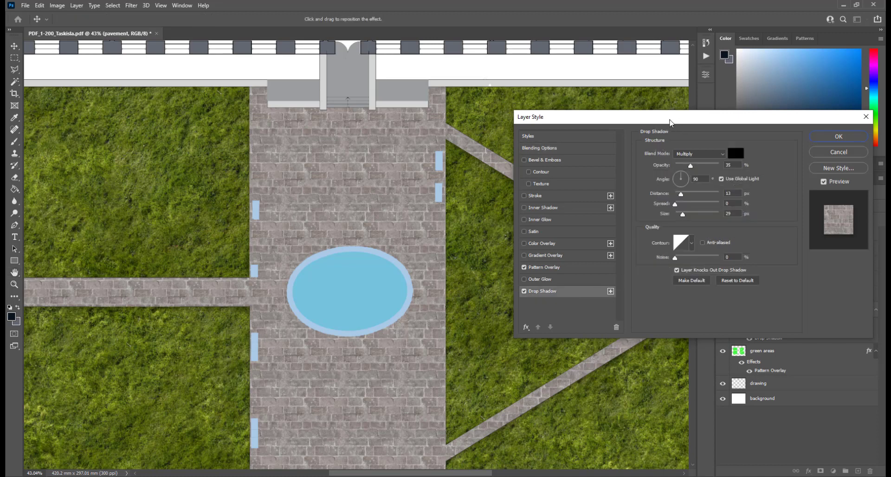
{"action": "left_click_drag", "start_coordinate": [673, 120], "coordinate": [721, 80]}
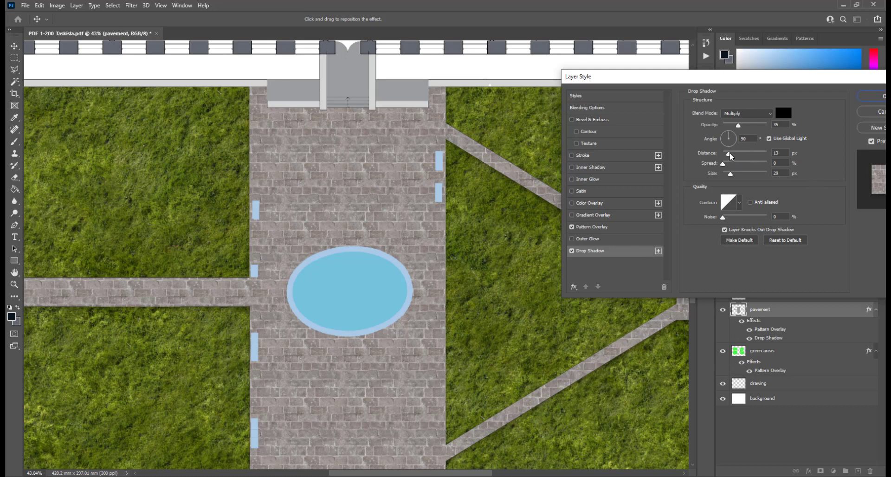
{"action": "mouse_move", "coordinate": [738, 125]}
{"action": "left_mouse_down"}
{"action": "mouse_move", "coordinate": [751, 127]}
{"action": "mouse_move", "coordinate": [723, 126]}
{"action": "left_mouse_up"}
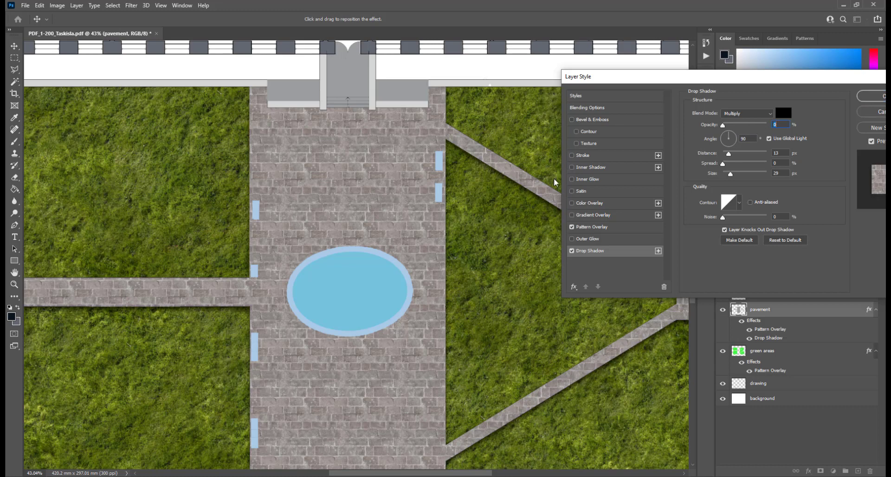
{"action": "left_click", "coordinate": [746, 126]}
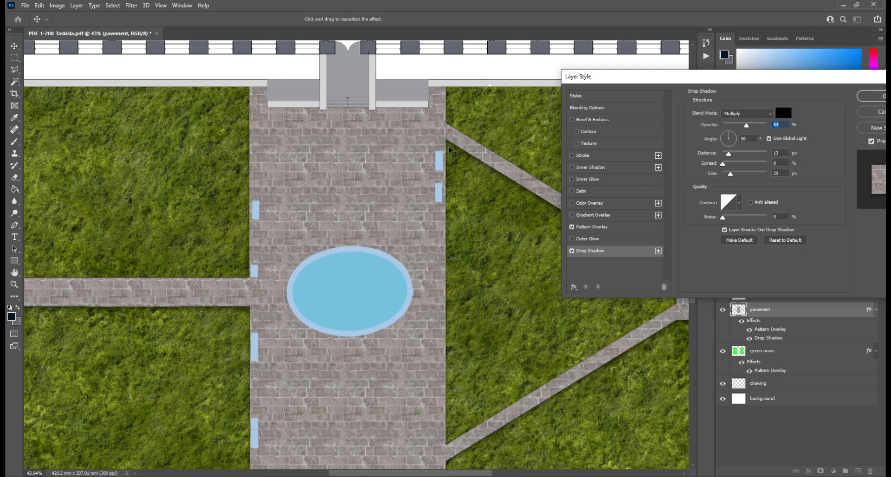
{"action": "left_click_drag", "start_coordinate": [748, 126], "coordinate": [758, 125]}
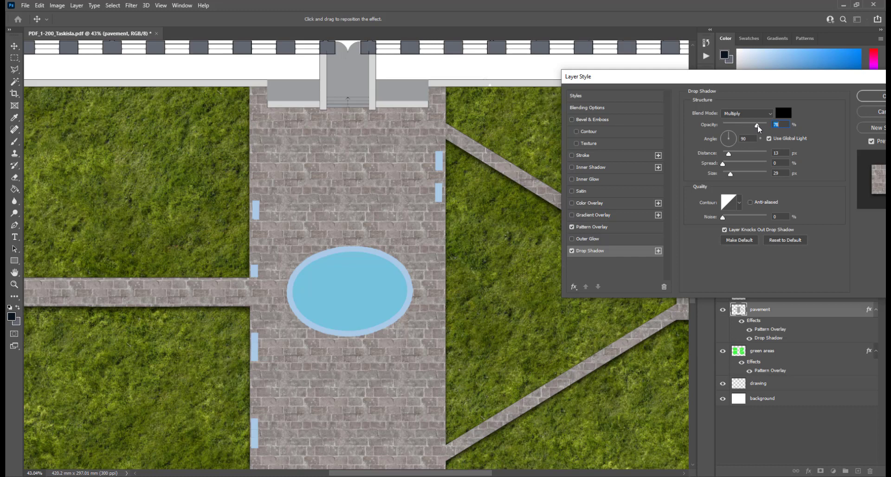
{"action": "left_click", "coordinate": [878, 99]}
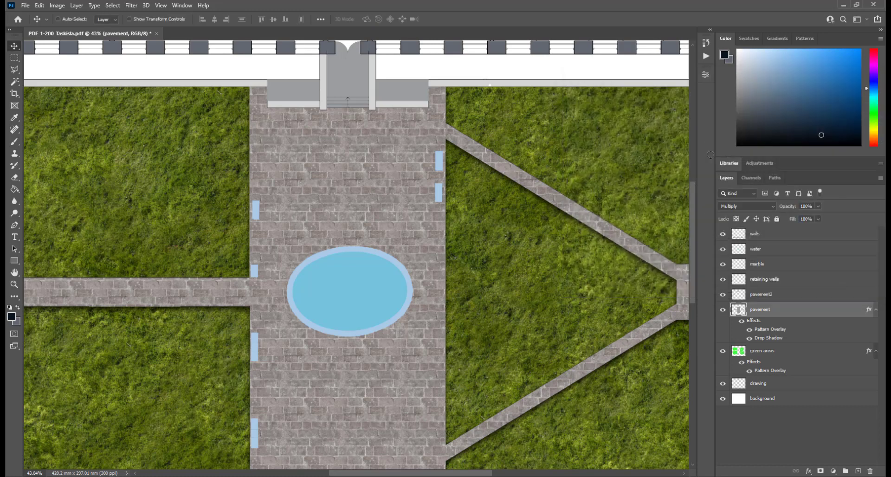
{"action": "scroll", "coordinate": [478, 203], "scroll_direction": "down", "scroll_amount": 1}
{"action": "scroll", "coordinate": [480, 203], "scroll_direction": "down", "scroll_amount": 2}
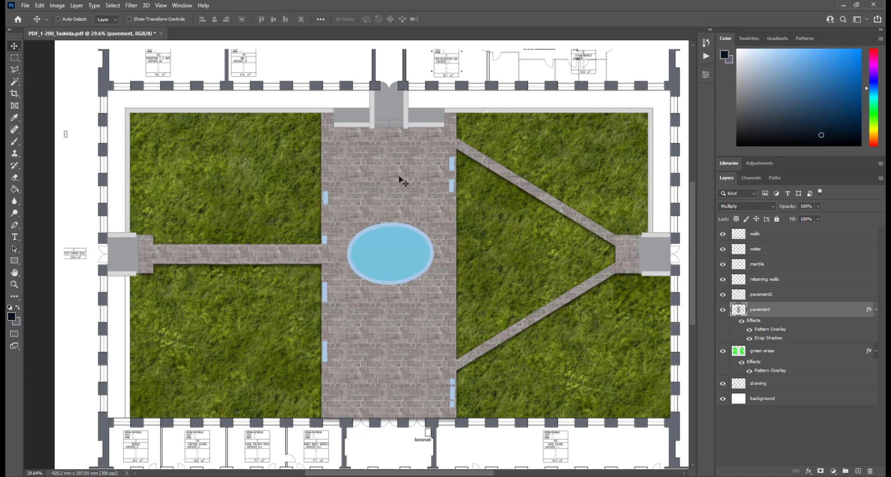
{"action": "scroll", "coordinate": [360, 121], "scroll_direction": "up", "scroll_amount": 5}
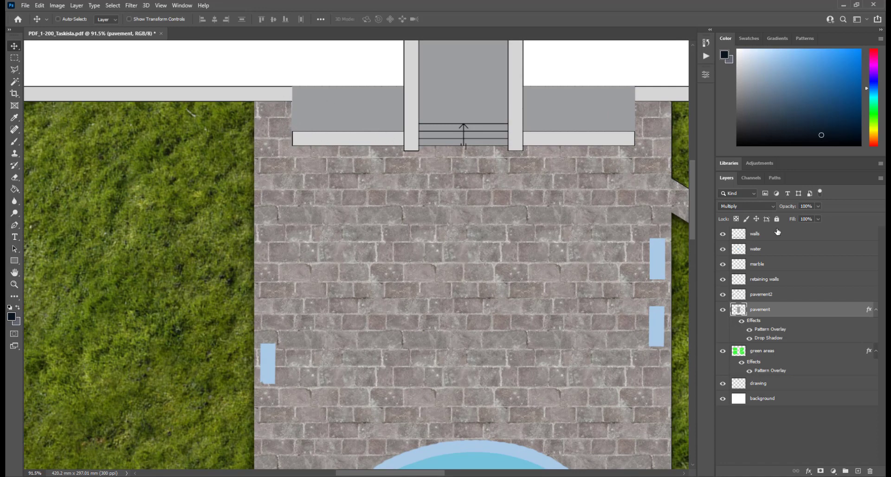
{"action": "left_click", "coordinate": [805, 234]}
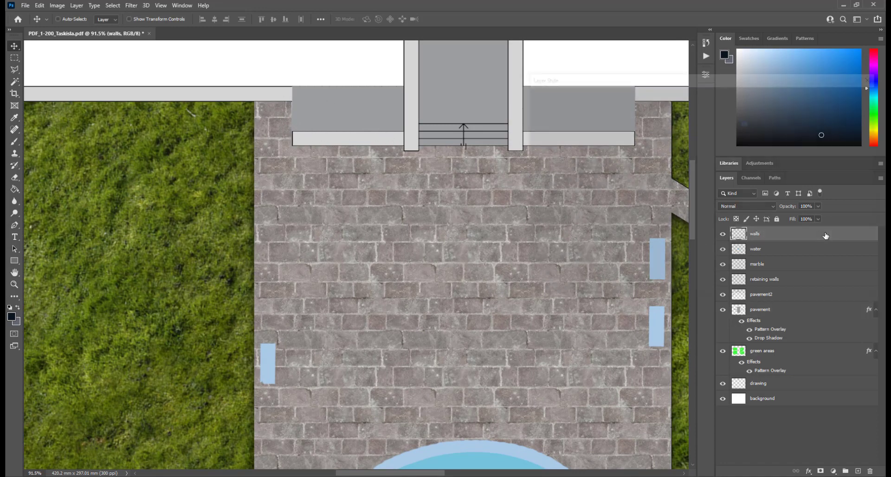
{"action": "double_click", "coordinate": [826, 236]}
{"action": "left_click", "coordinate": [853, 115]}
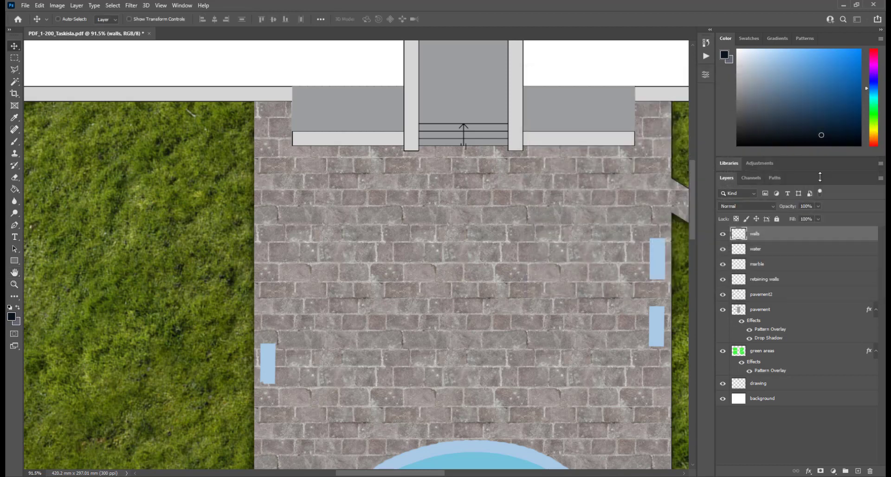
- Add a Drop Shadow to the retaining walls layer with 52% opacity, 15 px distance and 9 px size
{"action": "left_click", "coordinate": [802, 279]}
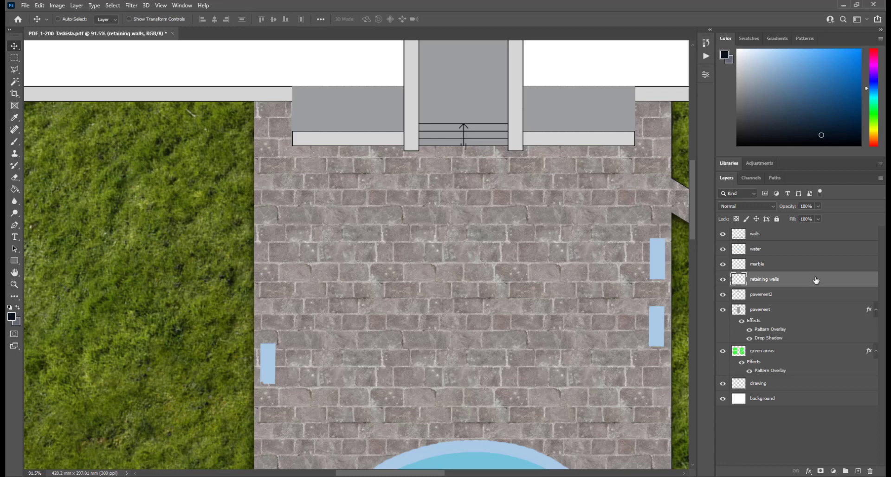
{"action": "double_click", "coordinate": [817, 280]}
{"action": "left_click_drag", "start_coordinate": [656, 83], "coordinate": [663, 96]}
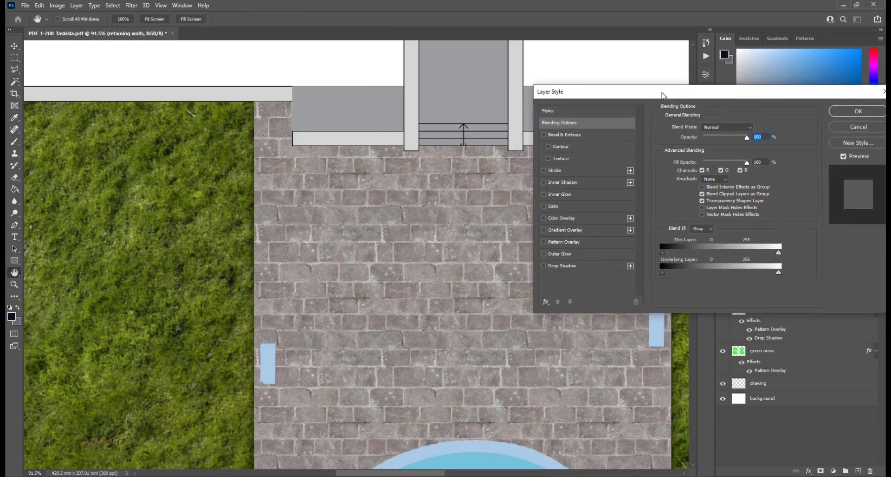
{"action": "left_click", "coordinate": [569, 266]}
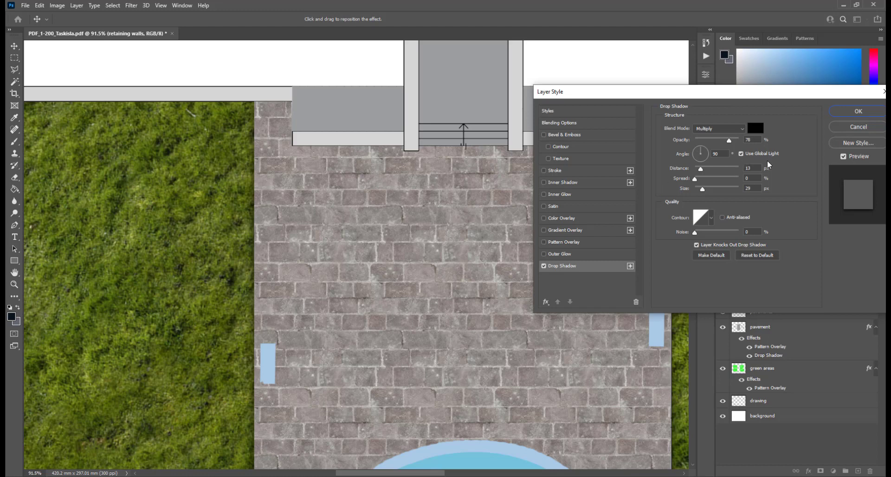
{"action": "left_click_drag", "start_coordinate": [746, 96], "coordinate": [767, 161]}
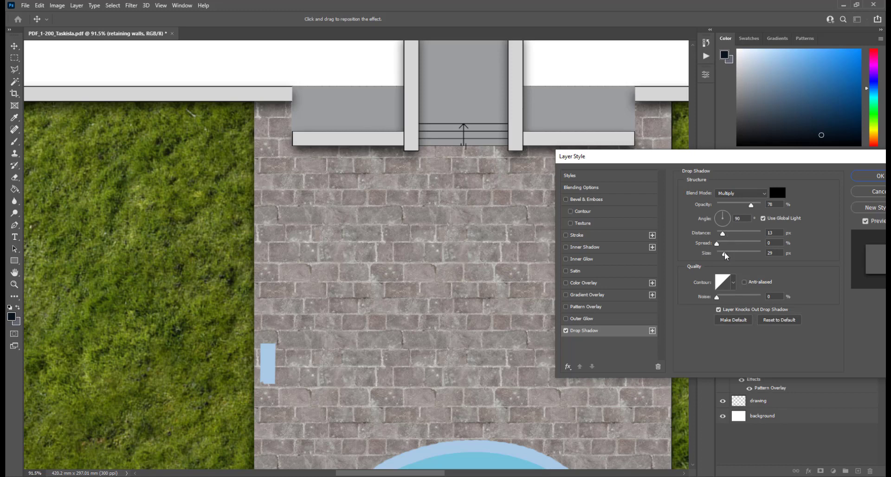
{"action": "left_click_drag", "start_coordinate": [725, 254], "coordinate": [720, 253]}
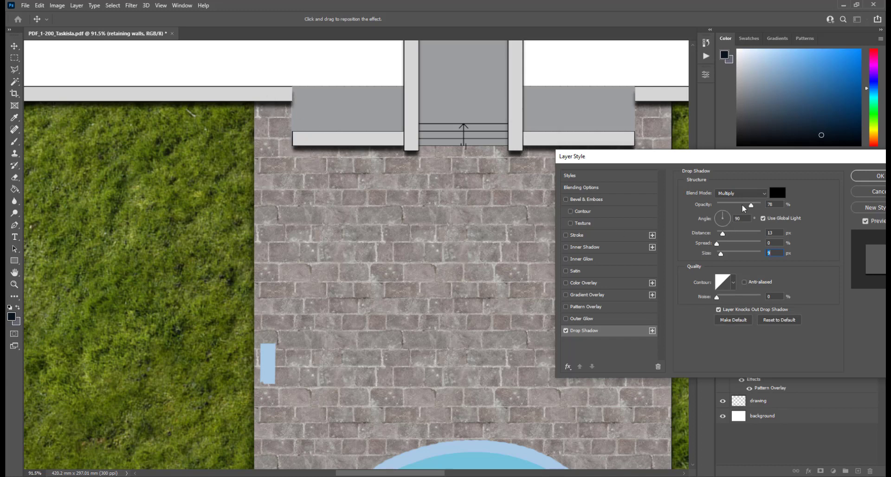
{"action": "left_click_drag", "start_coordinate": [751, 205], "coordinate": [725, 235]}
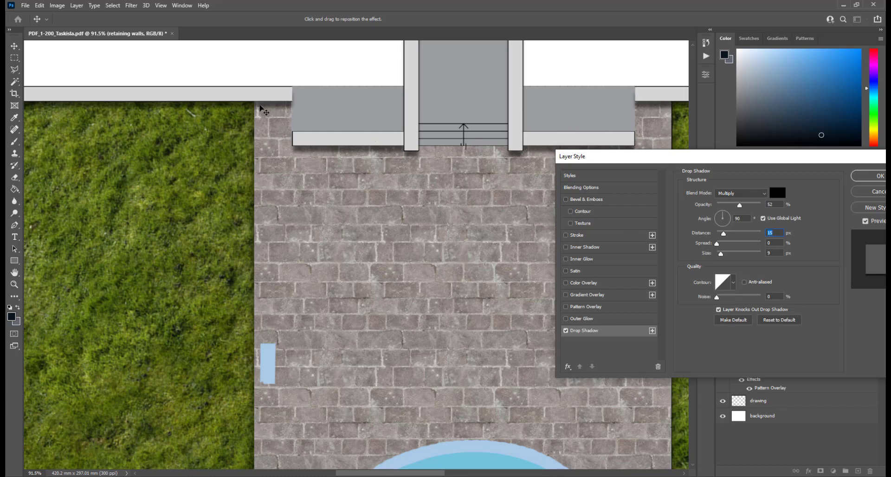
{"action": "left_click", "coordinate": [873, 177]}
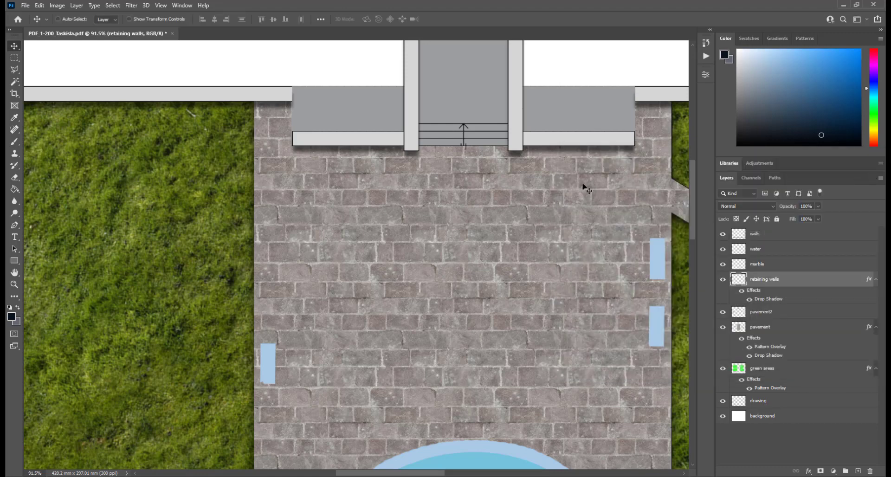
{"action": "left_click_drag", "start_coordinate": [530, 124], "coordinate": [528, 190]}
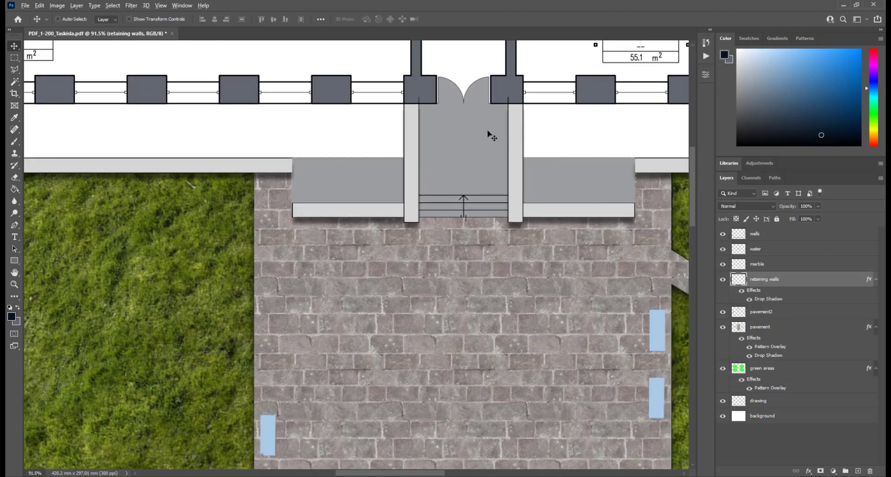
{"action": "scroll", "coordinate": [489, 134], "scroll_direction": "down", "scroll_amount": 5}
{"action": "left_click_drag", "start_coordinate": [514, 286], "coordinate": [466, 199]}
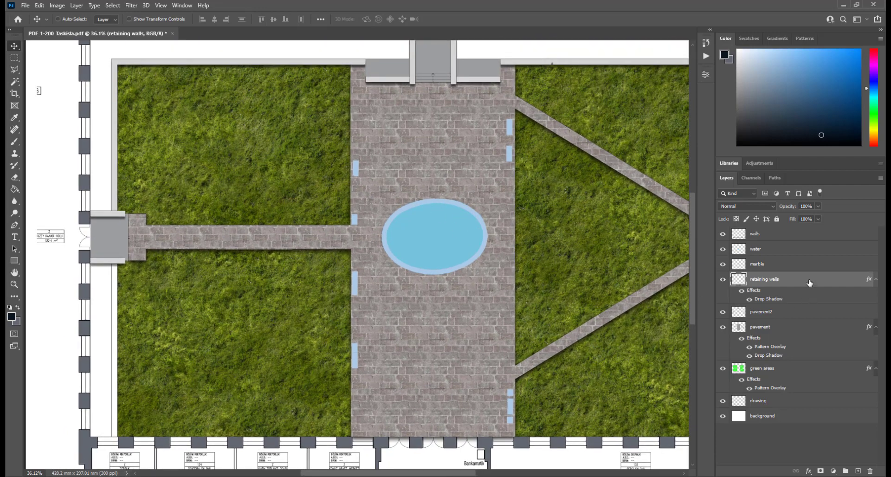
- Switch to the textures.com page in the browser and search the texture library for "marble"
{"action": "key", "text": "alt+Tab"}
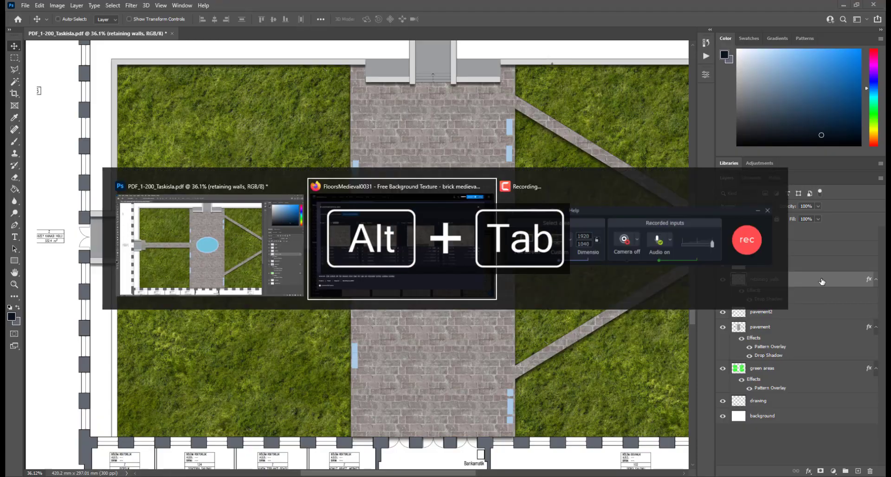
{"action": "left_click", "coordinate": [810, 65]}
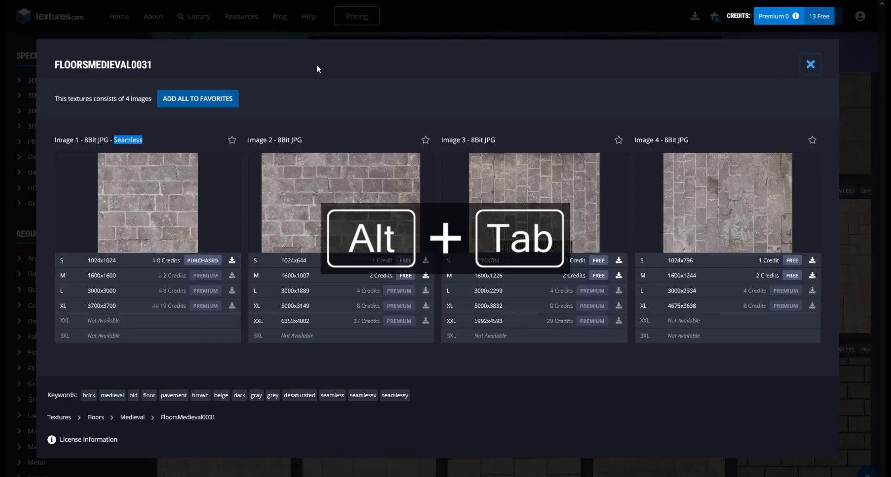
{"action": "left_click", "coordinate": [379, 53]}
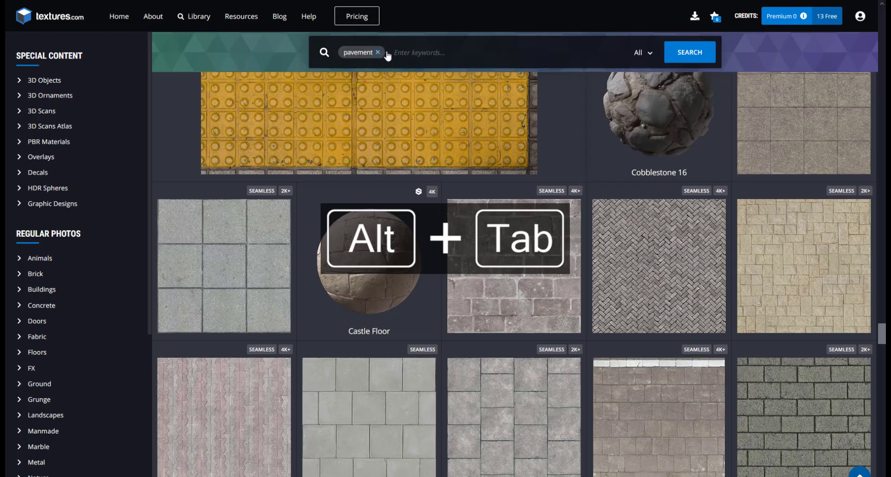
{"action": "type", "text": "marbele"}
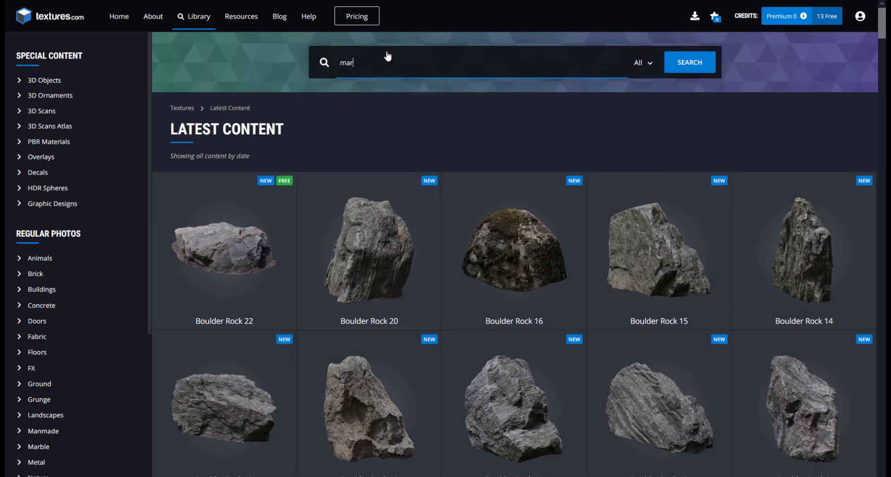
{"action": "key", "text": "BackSpace"}
{"action": "key", "text": "BackSpace"}
{"action": "key", "text": "BackSpace"}
{"action": "type", "text": "le"}
{"action": "key", "text": "Return"}
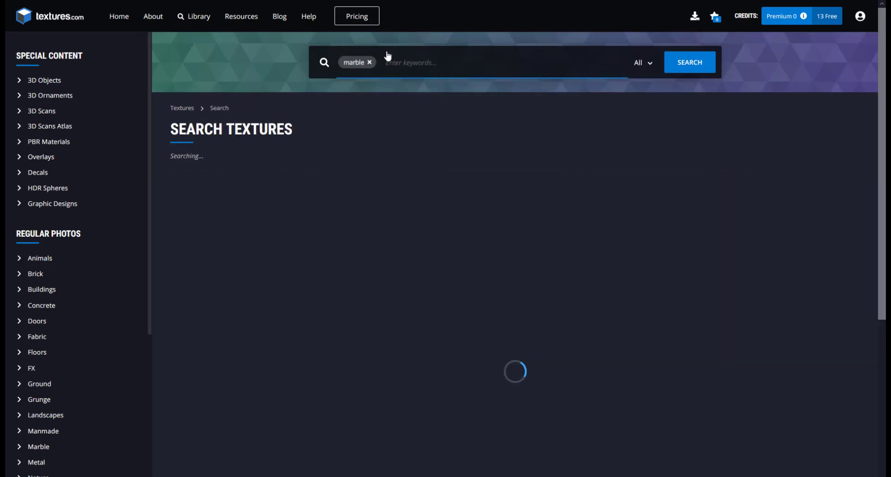
- Browse the marble results for a light seamless texture and open the MarbleBase0061 texture
{"action": "scroll", "coordinate": [548, 145], "scroll_direction": "down", "scroll_amount": 20}
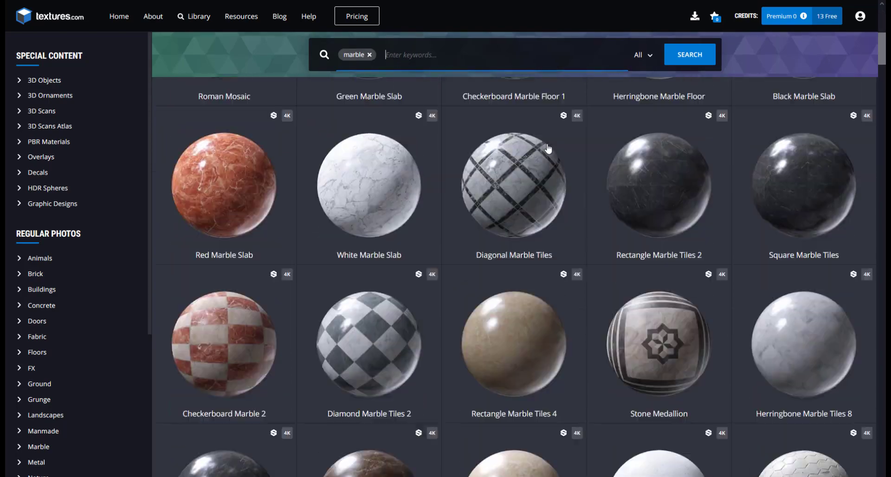
{"action": "scroll", "coordinate": [548, 147], "scroll_direction": "down", "scroll_amount": 8}
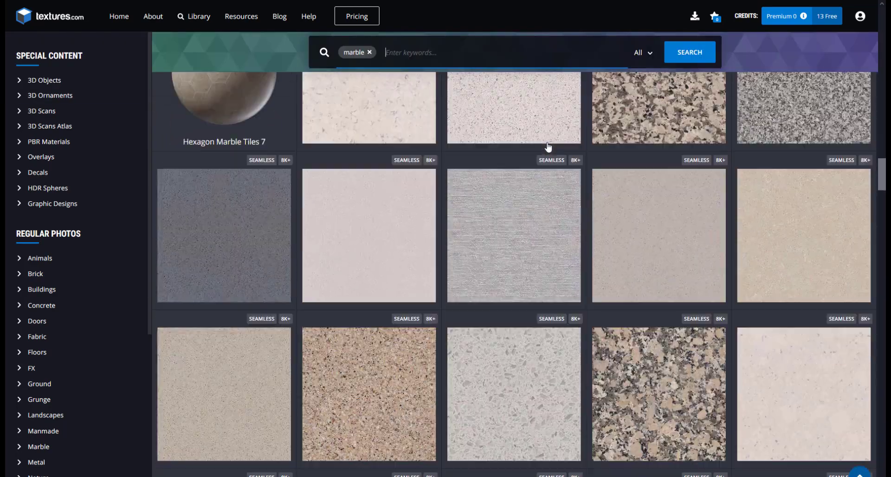
{"action": "scroll", "coordinate": [549, 146], "scroll_direction": "up", "scroll_amount": 3}
{"action": "scroll", "coordinate": [549, 147], "scroll_direction": "up", "scroll_amount": 3}
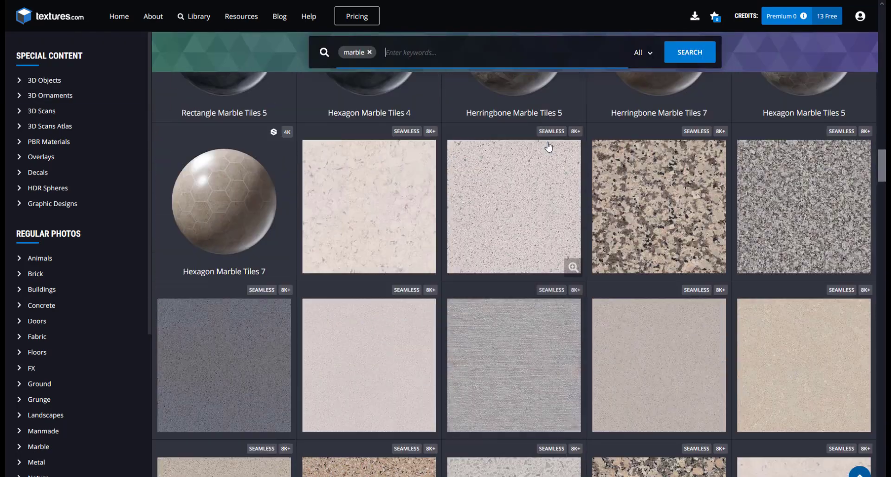
{"action": "scroll", "coordinate": [549, 147], "scroll_direction": "down", "scroll_amount": 9}
{"action": "scroll", "coordinate": [549, 147], "scroll_direction": "down", "scroll_amount": 8}
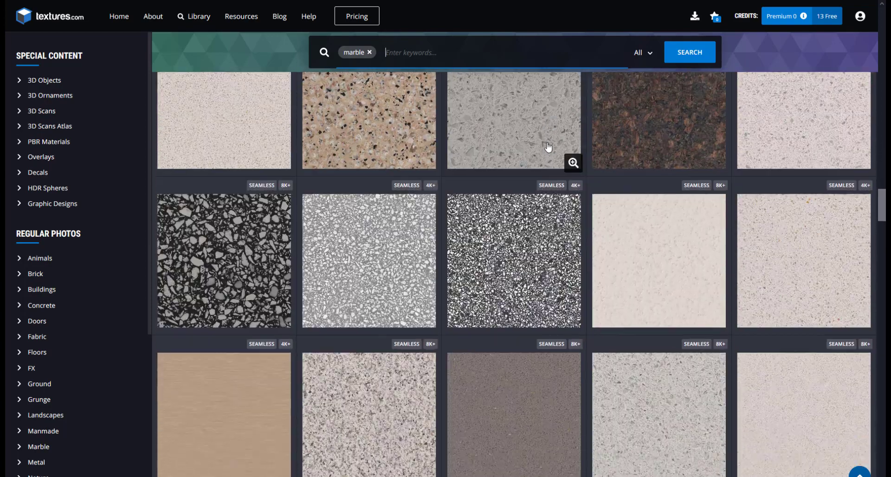
{"action": "scroll", "coordinate": [552, 147], "scroll_direction": "down", "scroll_amount": 4}
{"action": "scroll", "coordinate": [552, 147], "scroll_direction": "down", "scroll_amount": 9}
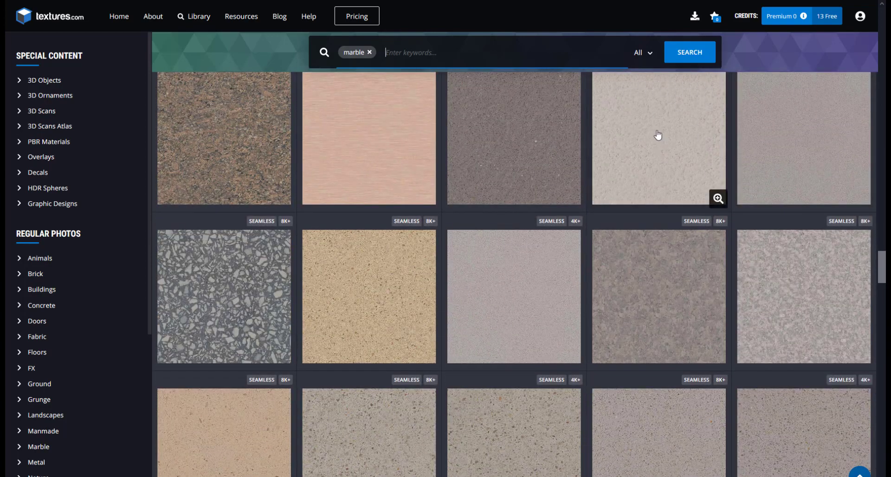
{"action": "scroll", "coordinate": [652, 134], "scroll_direction": "down", "scroll_amount": 5}
{"action": "scroll", "coordinate": [652, 133], "scroll_direction": "up", "scroll_amount": 5}
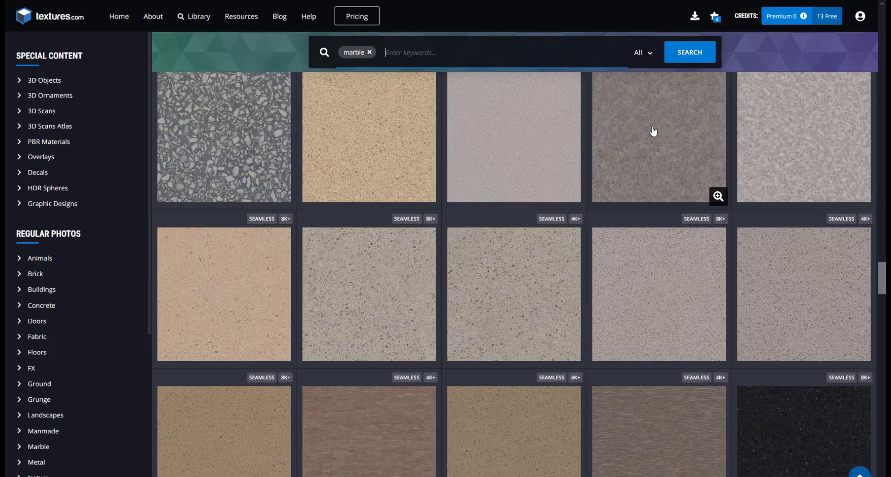
{"action": "left_click", "coordinate": [652, 165]}
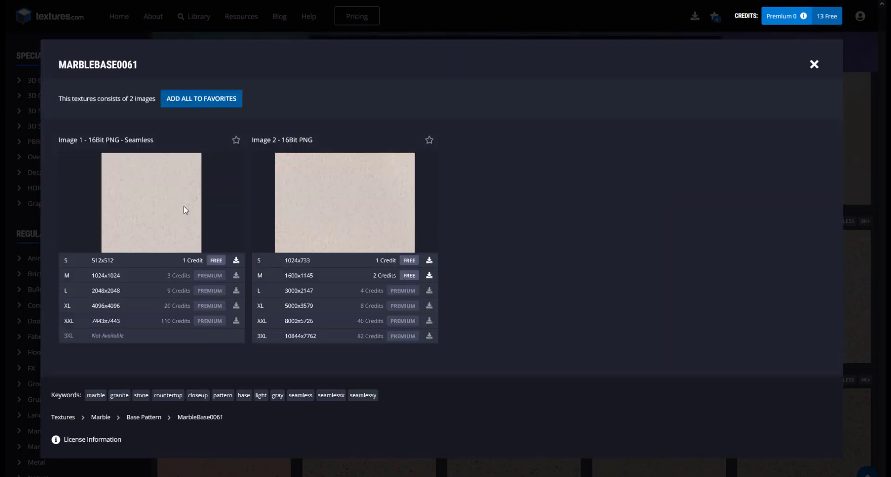
- Download the seamless 512x512 version of MarbleBase0061 and open the PNG in Photoshop as a separate document
{"action": "double_click", "coordinate": [137, 140]}
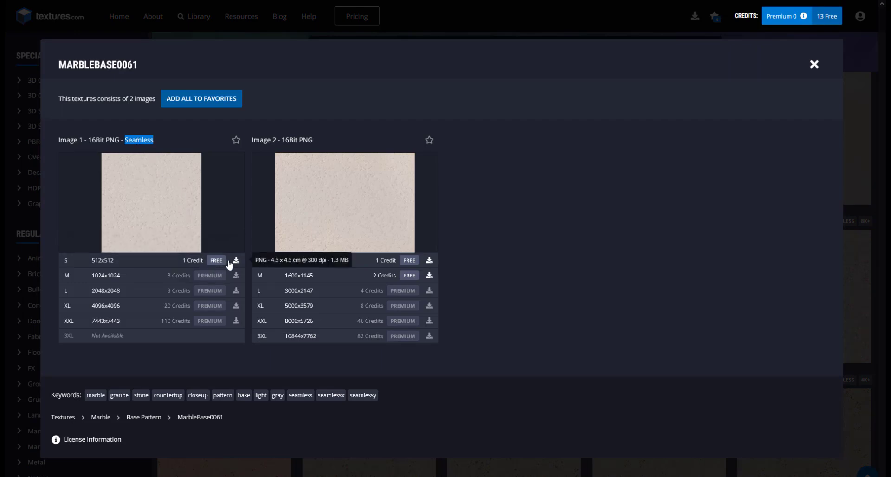
{"action": "left_click", "coordinate": [229, 262]}
{"action": "key", "text": "F9"}
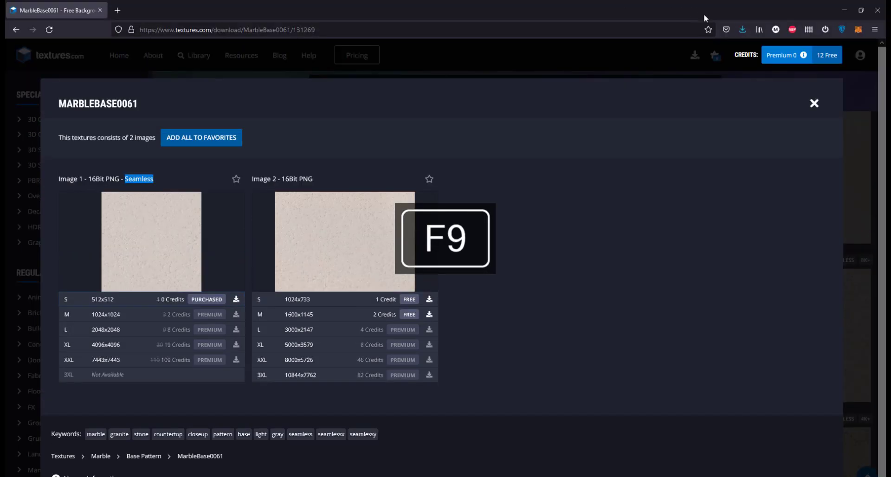
{"action": "left_click", "coordinate": [743, 31]}
{"action": "key", "text": "alt+Tab"}
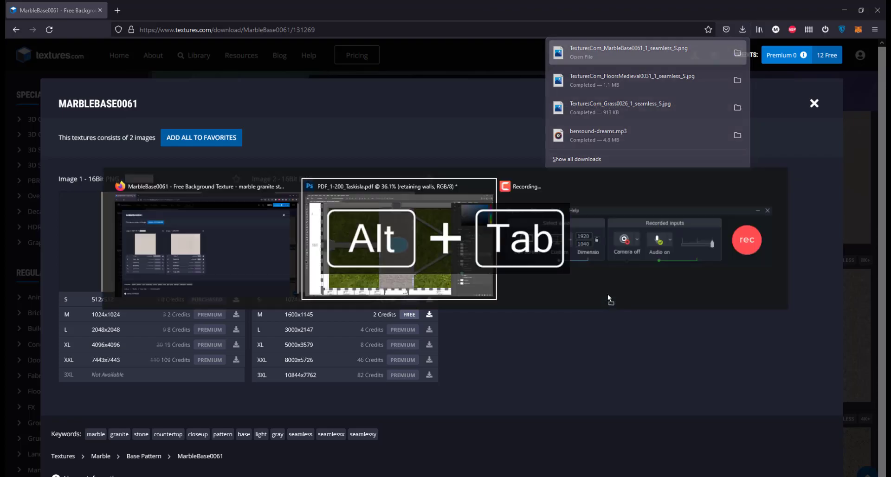
{"action": "left_click_drag", "start_coordinate": [608, 294], "coordinate": [355, 29]}
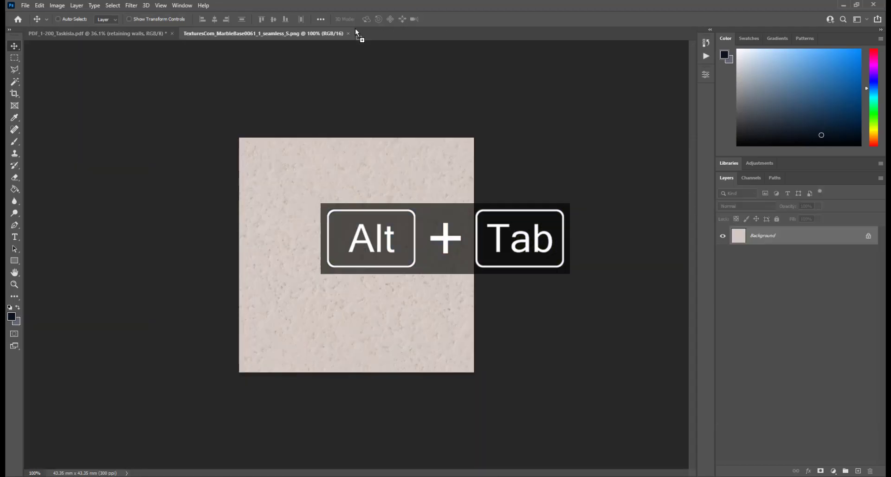
- Define the marble texture image as a pattern named "Marble" and close the texture file
{"action": "left_click", "coordinate": [39, 5]}
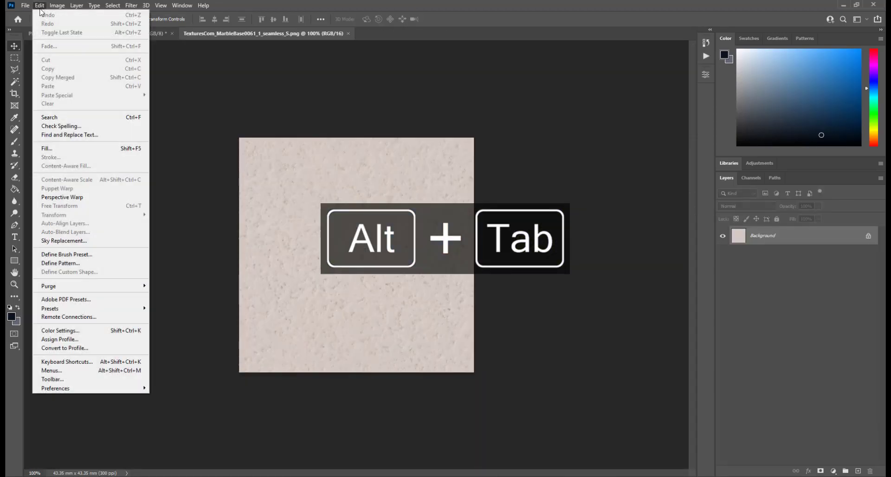
{"action": "left_click", "coordinate": [71, 264]}
{"action": "type", "text": "Marble"}
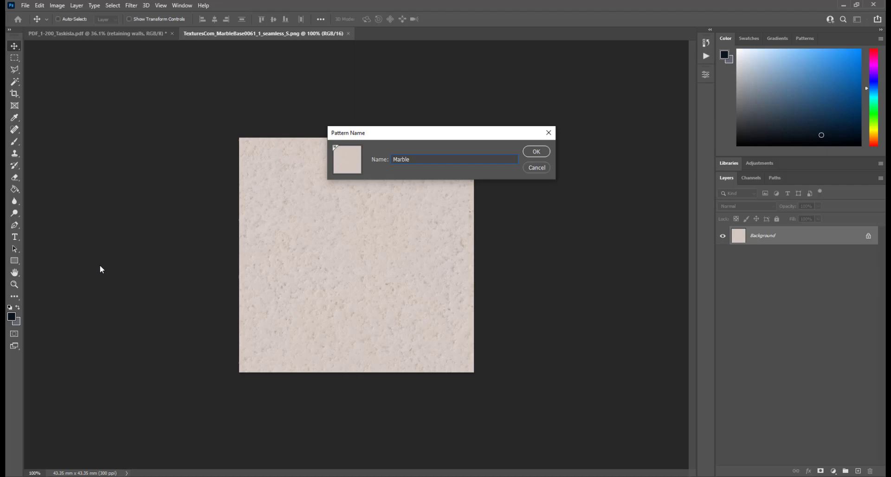
{"action": "key", "text": "Return"}
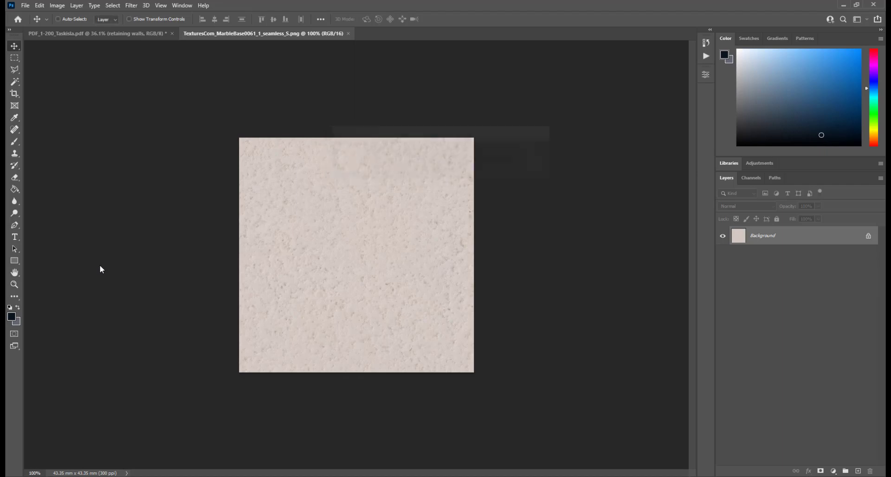
{"action": "left_click", "coordinate": [348, 34]}
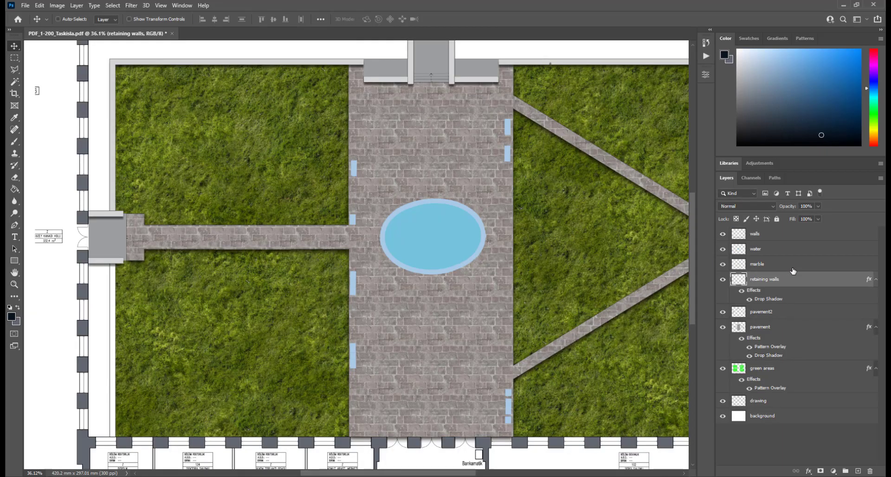
- Add a Pattern Overlay with the new Marble pattern to the marble layer
{"action": "right_click", "coordinate": [815, 264]}
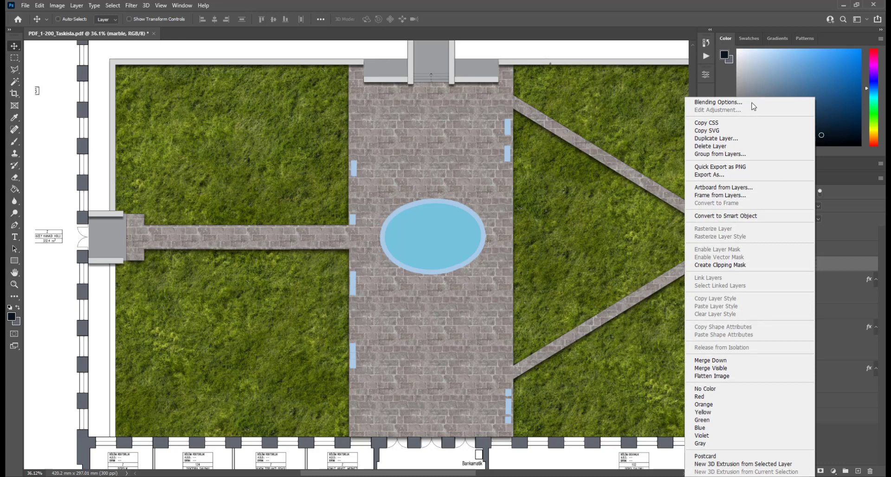
{"action": "left_click", "coordinate": [727, 103]}
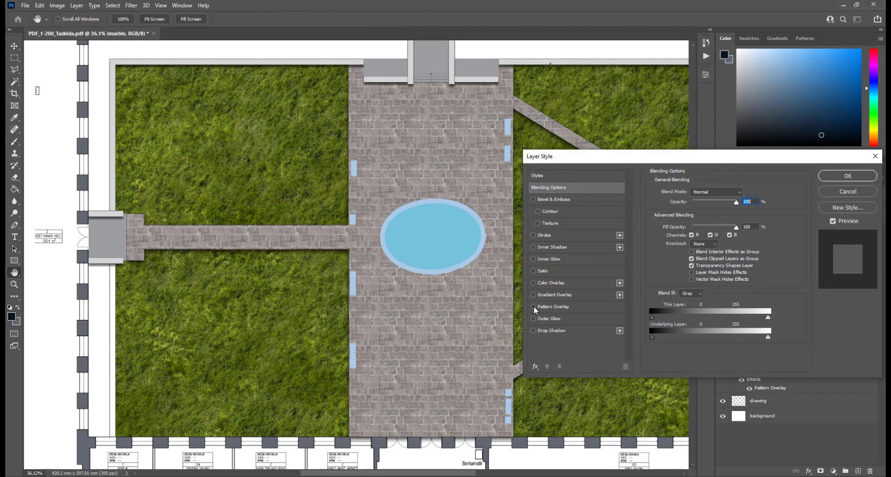
{"action": "left_click", "coordinate": [564, 307]}
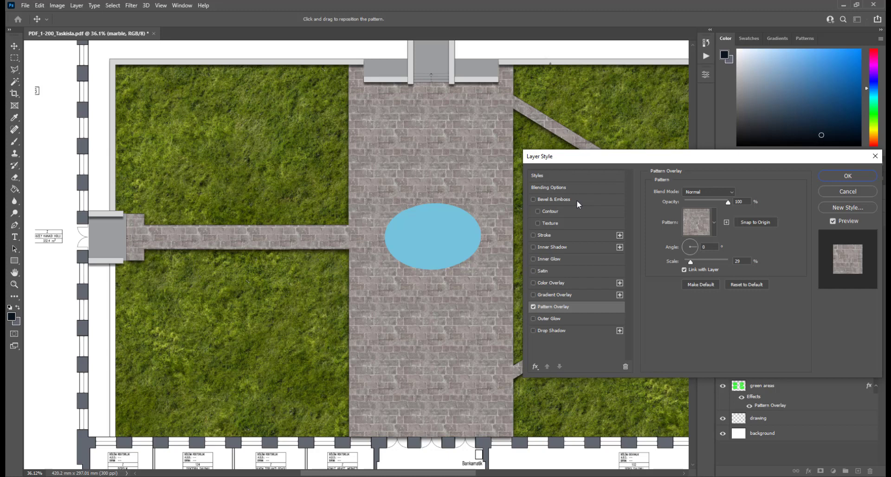
{"action": "left_click", "coordinate": [693, 218]}
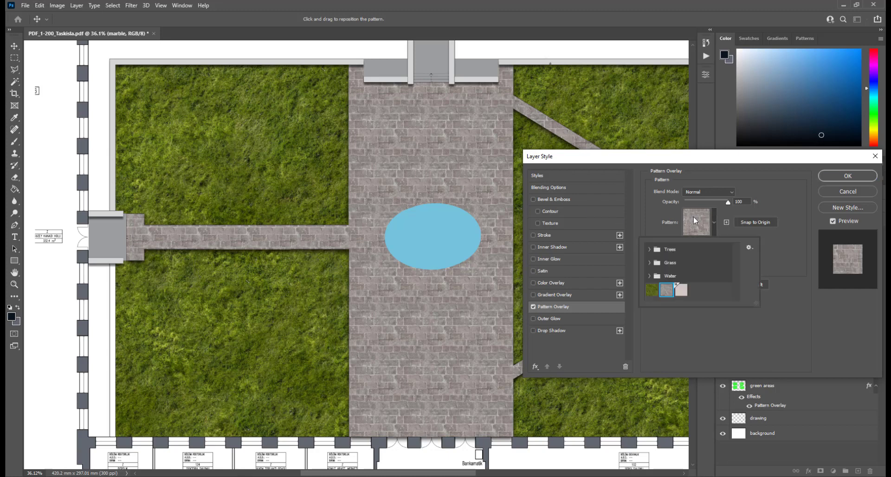
{"action": "left_click", "coordinate": [681, 290]}
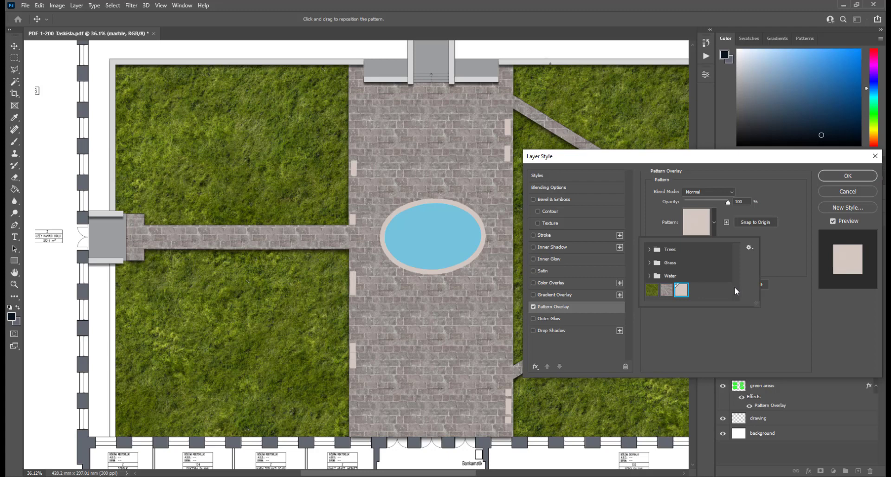
{"action": "left_click", "coordinate": [800, 290]}
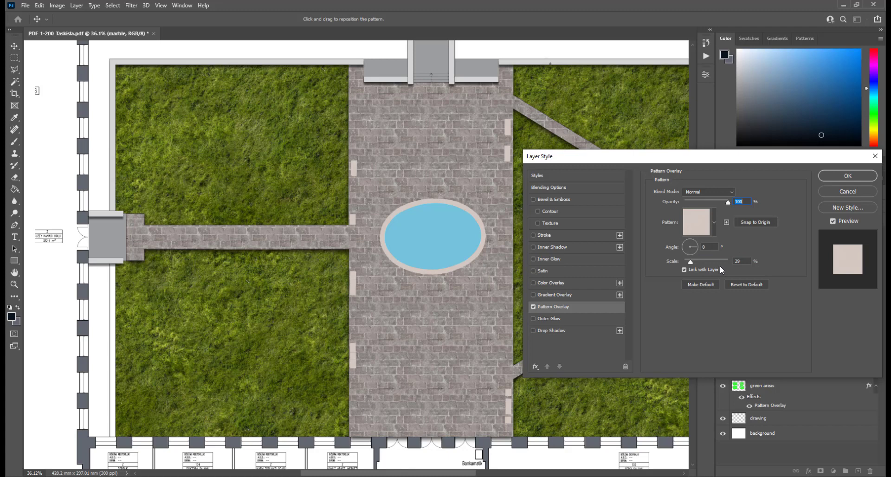
- Add a Drop Shadow to the marble layer, set the global light angle to 62°, and apply the layer style
{"action": "left_click", "coordinate": [533, 331]}
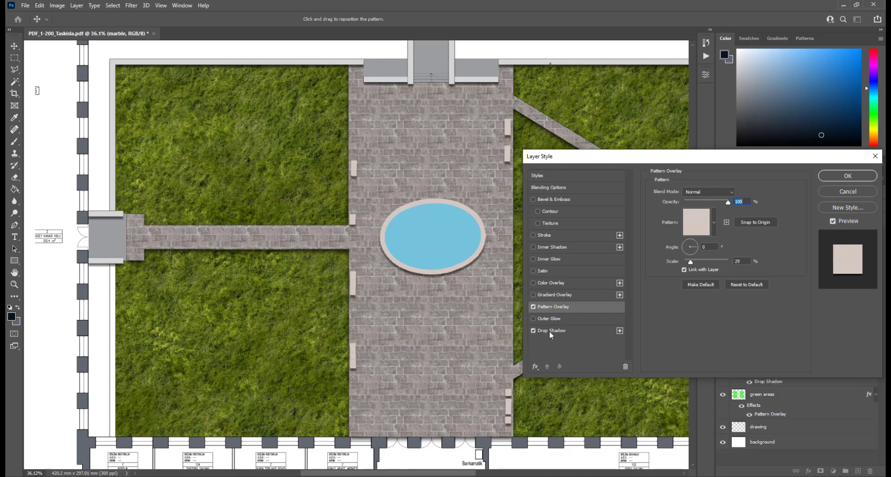
{"action": "left_click", "coordinate": [550, 330]}
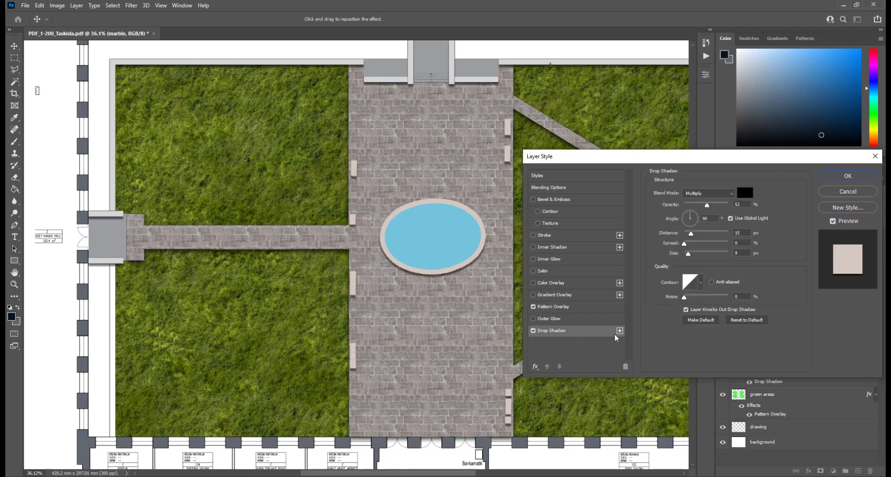
{"action": "left_click", "coordinate": [694, 214]}
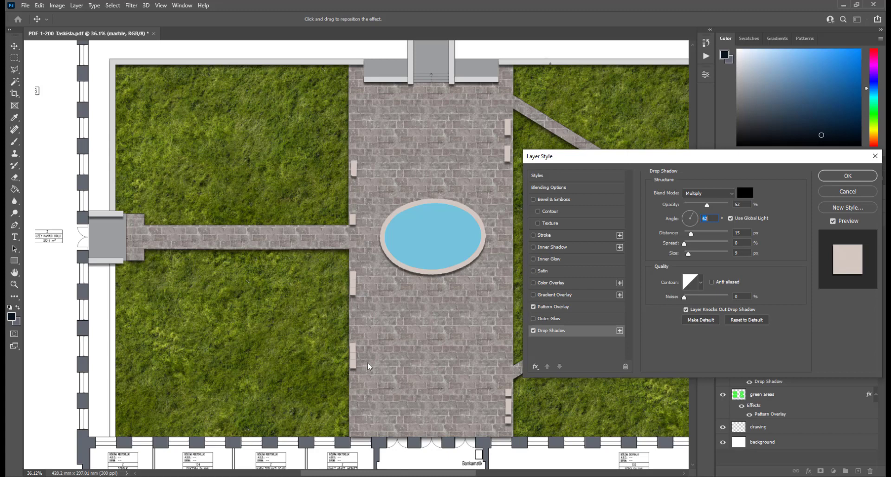
{"action": "left_click", "coordinate": [838, 179]}
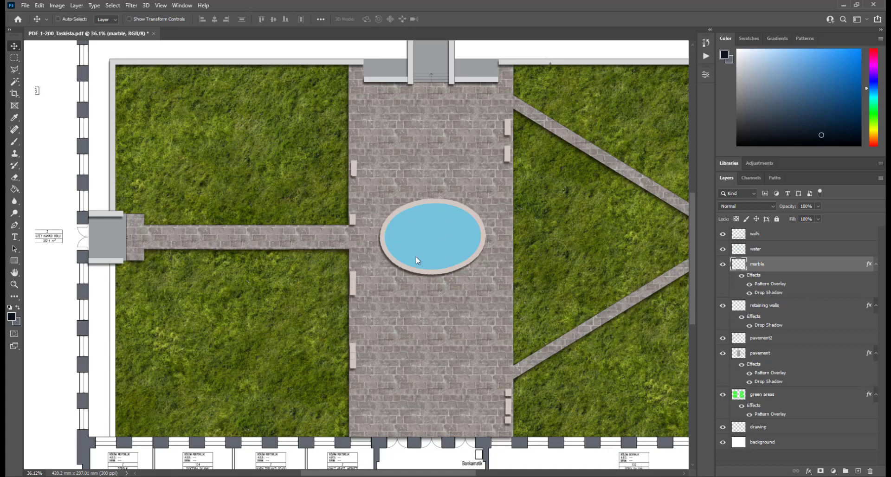
- Switch back to the textures.com page in the browser and search the texture library for "water"
{"action": "key", "text": "alt+Tab"}
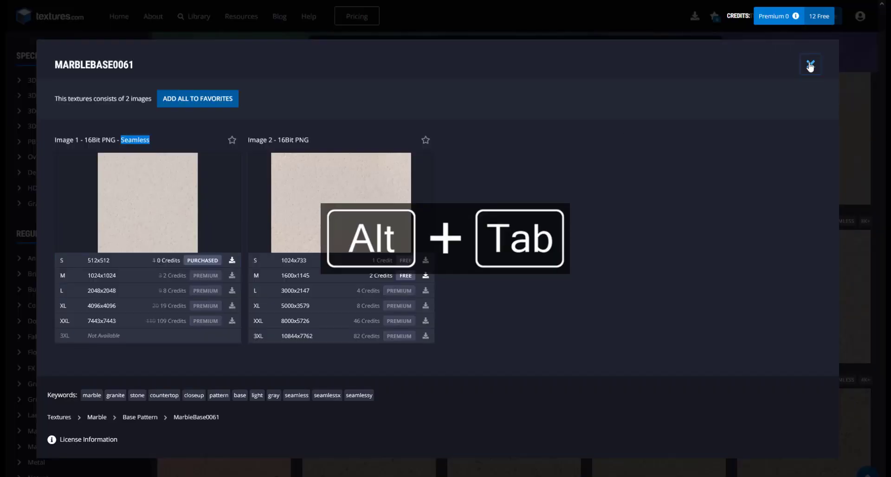
{"action": "left_click", "coordinate": [811, 65]}
{"action": "left_click", "coordinate": [426, 60]}
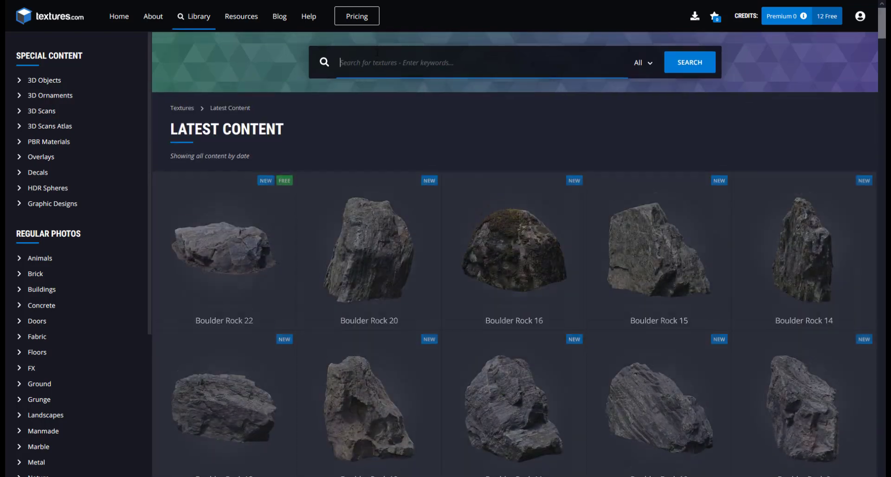
{"action": "type", "text": "water"}
{"action": "key", "text": "Return"}
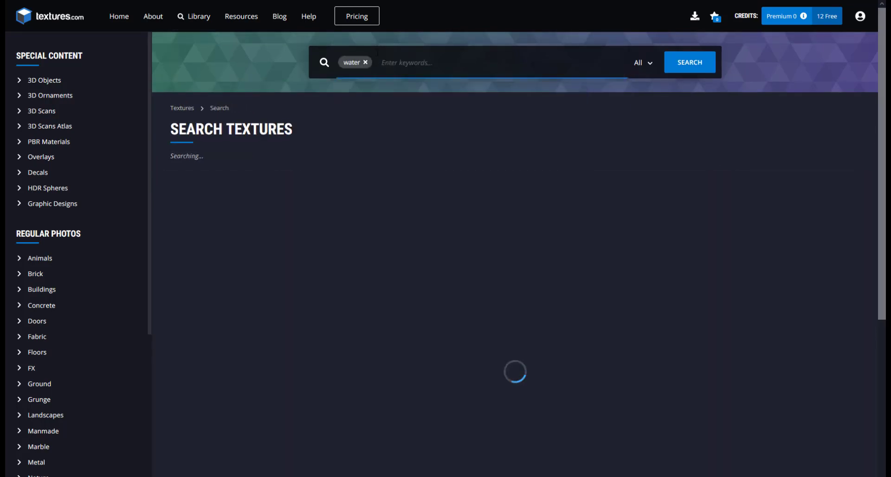
- Look through the water search results for an image suitable as the pool's surface texture
{"action": "scroll", "coordinate": [550, 184], "scroll_direction": "down", "scroll_amount": 8}
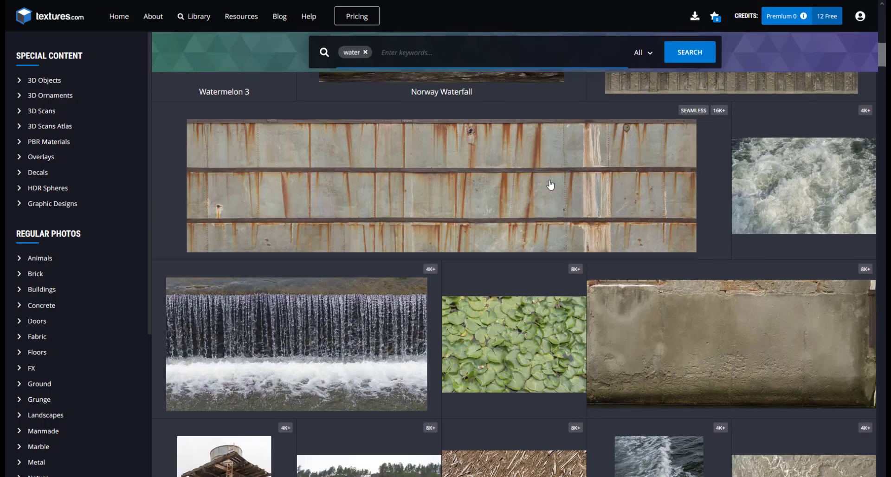
{"action": "scroll", "coordinate": [550, 184], "scroll_direction": "down", "scroll_amount": 15}
{"action": "scroll", "coordinate": [541, 225], "scroll_direction": "up", "scroll_amount": 6}
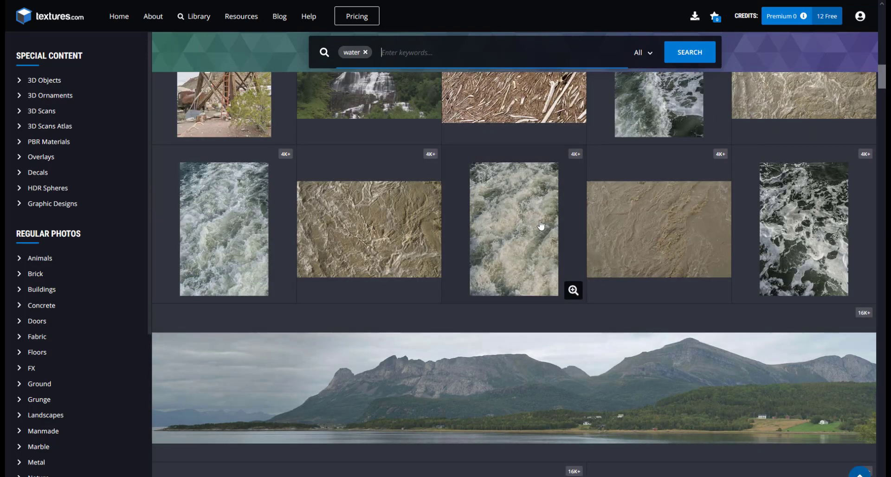
{"action": "scroll", "coordinate": [802, 227], "scroll_direction": "down", "scroll_amount": 5}
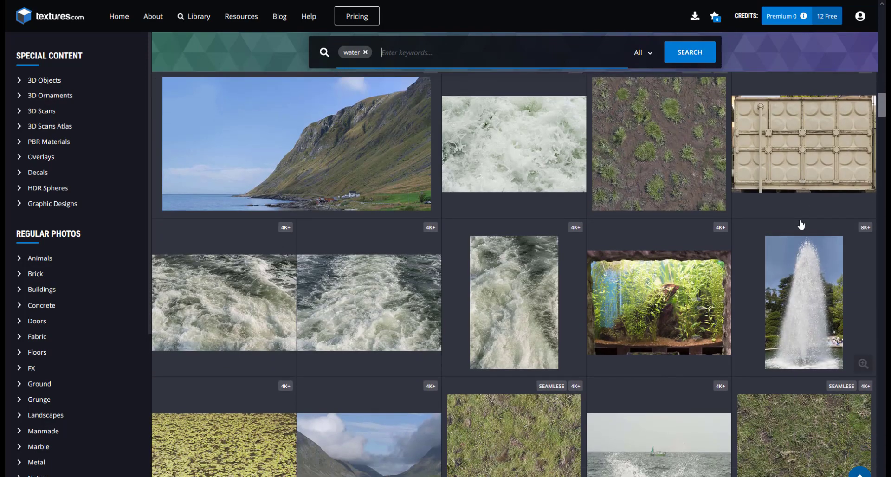
{"action": "scroll", "coordinate": [802, 227], "scroll_direction": "down", "scroll_amount": 5}
{"action": "scroll", "coordinate": [513, 191], "scroll_direction": "down", "scroll_amount": 5}
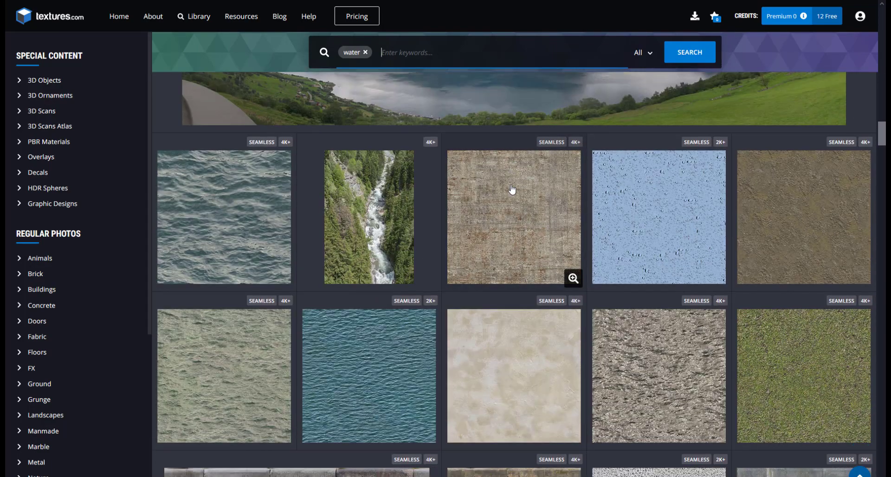
{"action": "scroll", "coordinate": [512, 191], "scroll_direction": "down", "scroll_amount": 2}
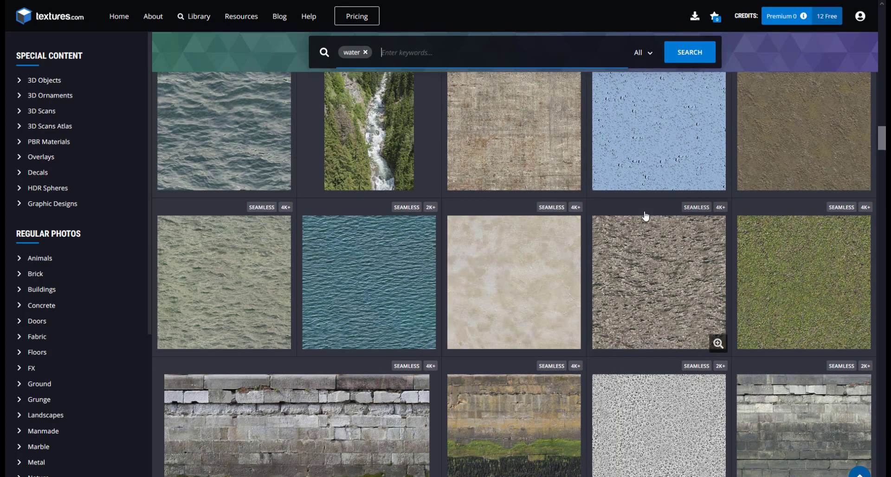
{"action": "scroll", "coordinate": [470, 226], "scroll_direction": "down", "scroll_amount": 5}
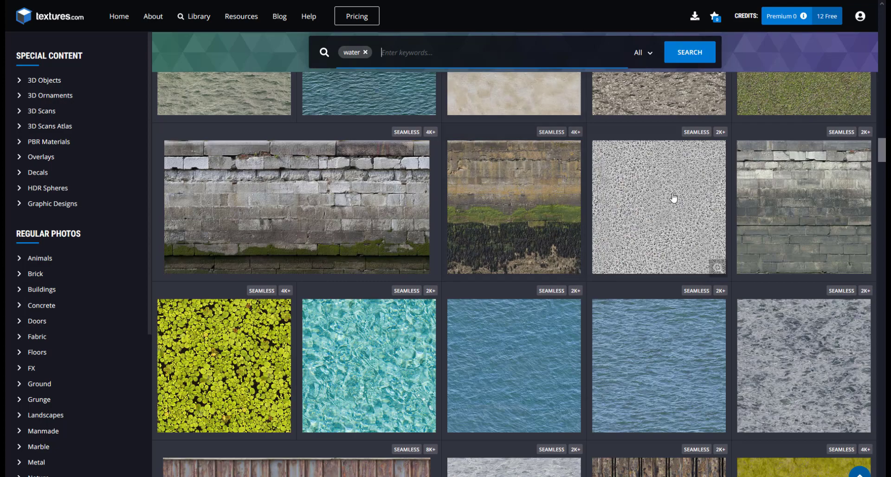
{"action": "scroll", "coordinate": [708, 199], "scroll_direction": "down", "scroll_amount": 5}
{"action": "scroll", "coordinate": [708, 198], "scroll_direction": "down", "scroll_amount": 15}
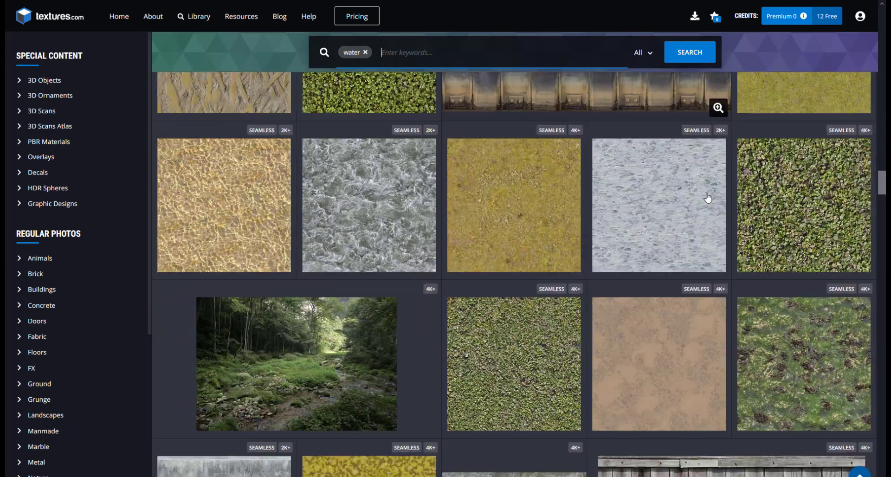
{"action": "scroll", "coordinate": [708, 198], "scroll_direction": "down", "scroll_amount": 3}
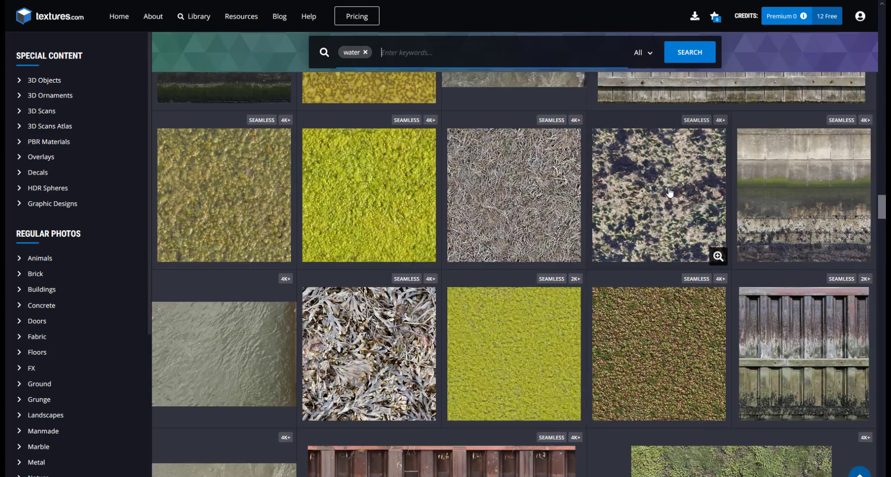
{"action": "scroll", "coordinate": [670, 193], "scroll_direction": "down", "scroll_amount": 5}
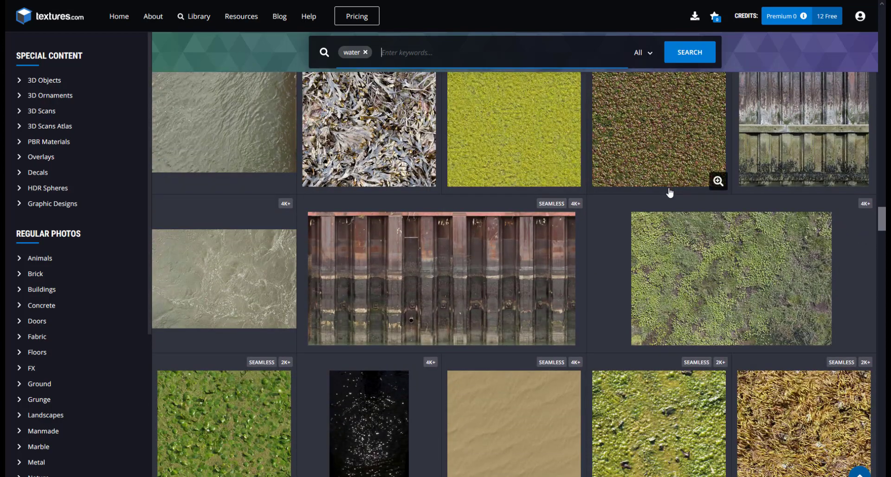
{"action": "scroll", "coordinate": [670, 193], "scroll_direction": "down", "scroll_amount": 4}
{"action": "scroll", "coordinate": [669, 193], "scroll_direction": "down", "scroll_amount": 4}
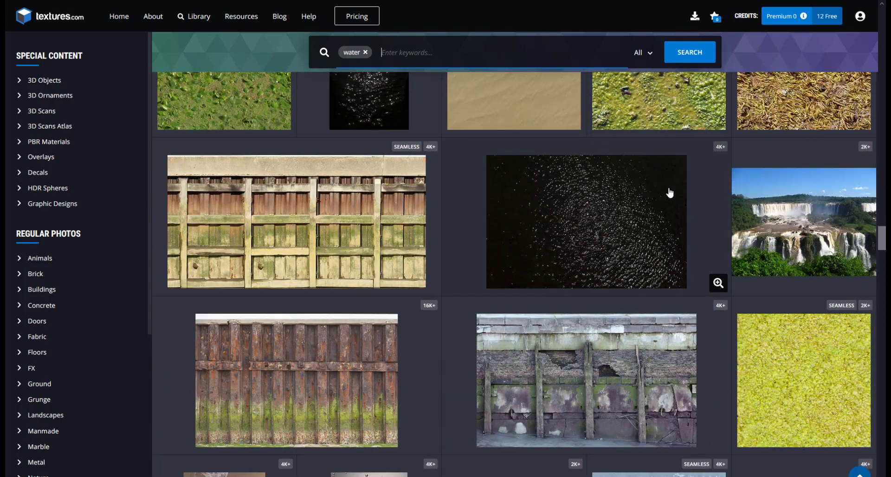
{"action": "scroll", "coordinate": [670, 192], "scroll_direction": "down", "scroll_amount": 5}
{"action": "scroll", "coordinate": [670, 193], "scroll_direction": "down", "scroll_amount": 6}
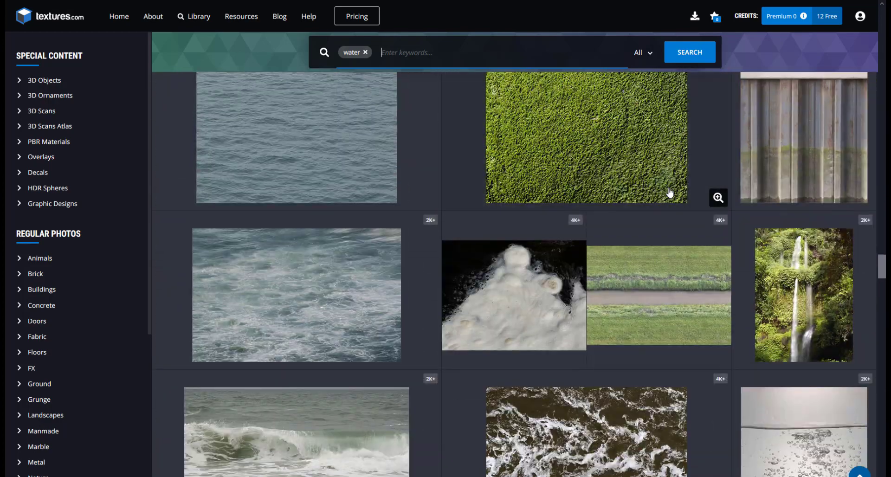
{"action": "scroll", "coordinate": [670, 193], "scroll_direction": "down", "scroll_amount": 5}
{"action": "scroll", "coordinate": [670, 193], "scroll_direction": "down", "scroll_amount": 4}
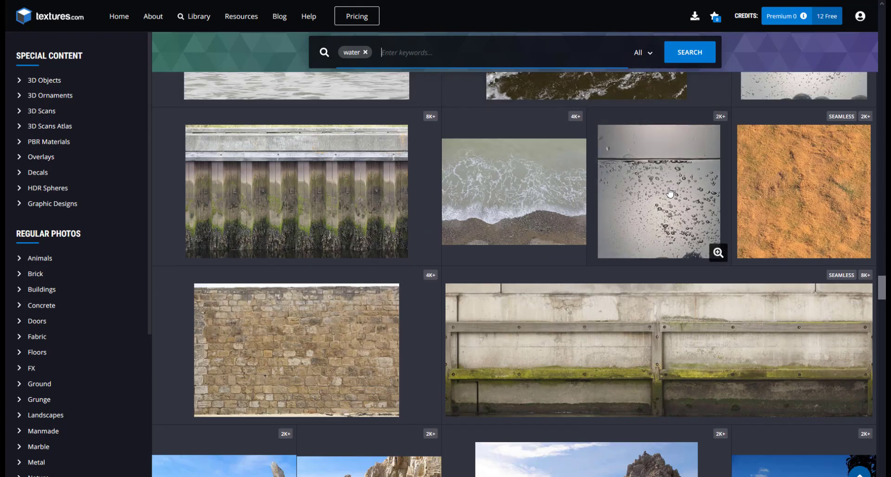
{"action": "scroll", "coordinate": [664, 187], "scroll_direction": "down", "scroll_amount": 6}
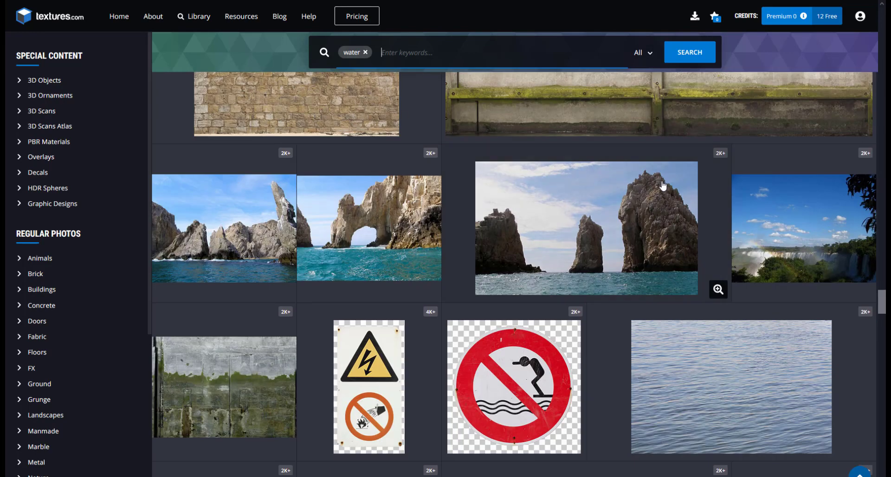
- Replace the water keyword with "sky" and search the texture library
{"action": "left_click", "coordinate": [365, 53]}
{"action": "left_click", "coordinate": [374, 53]}
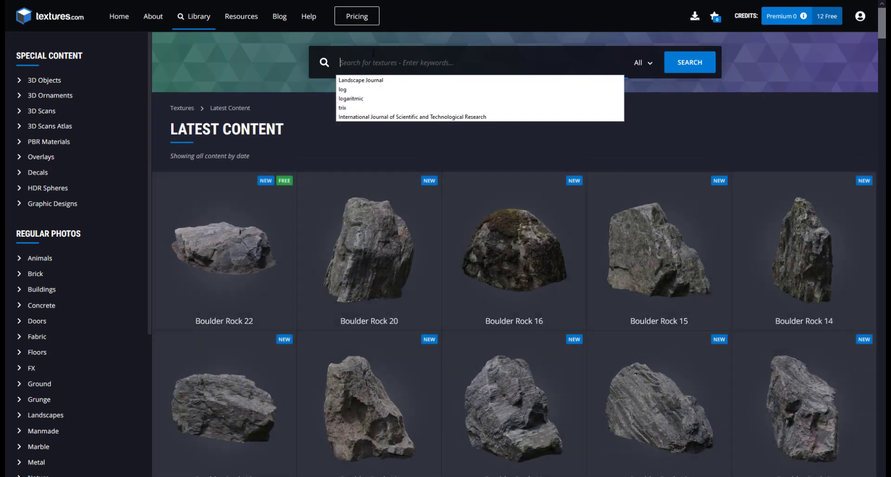
{"action": "type", "text": "s"}
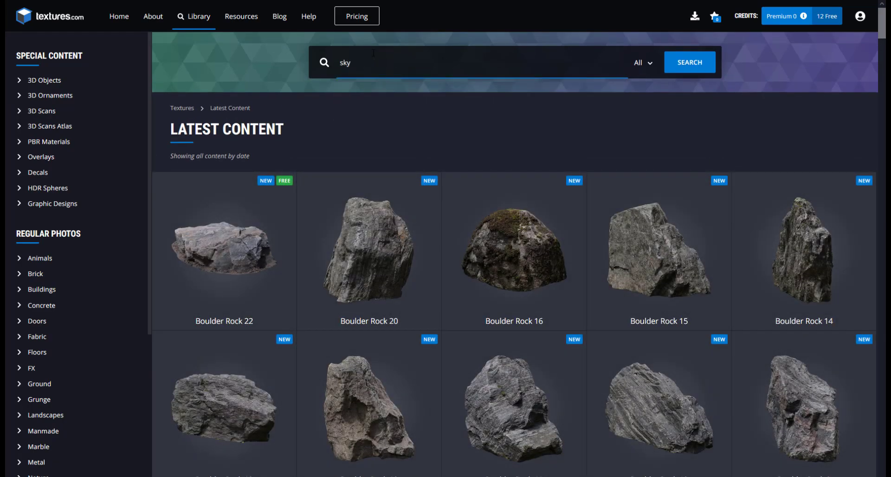
{"action": "type", "text": "ky"}
{"action": "key", "text": "Return"}
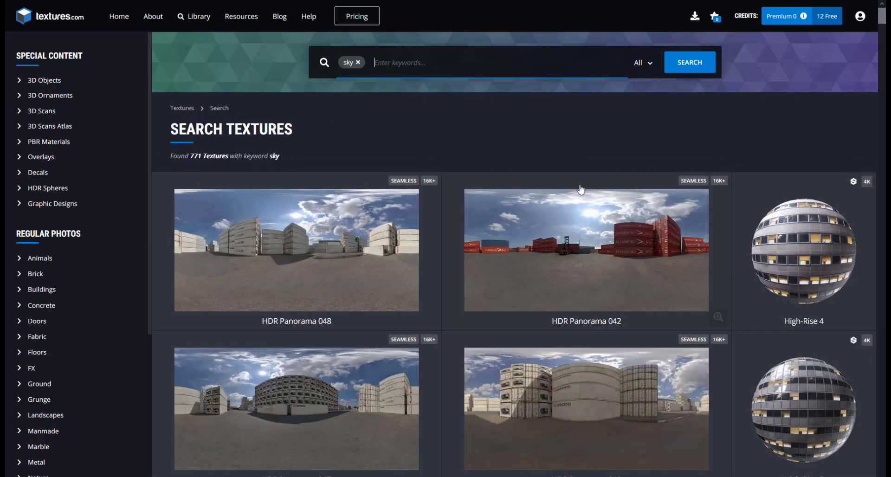
- Browse the sky results for an aerial view of clouds and open the Aerials0098 texture
{"action": "scroll", "coordinate": [580, 189], "scroll_direction": "down", "scroll_amount": 20}
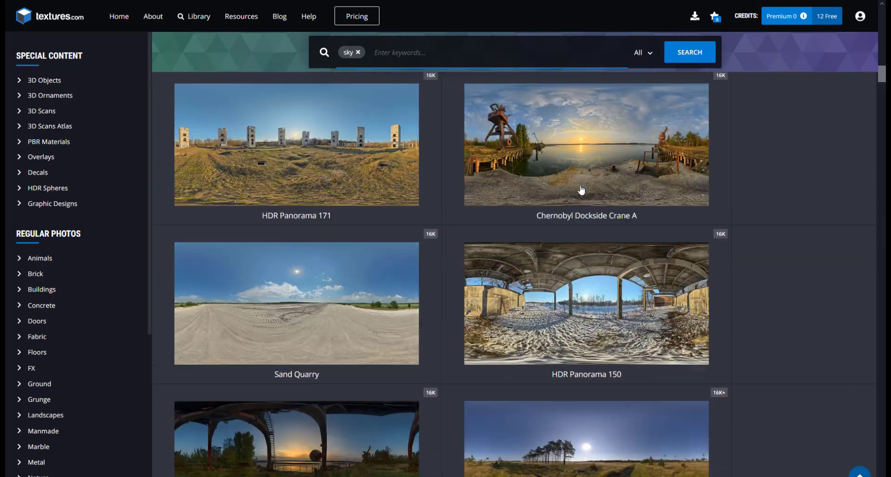
{"action": "scroll", "coordinate": [580, 189], "scroll_direction": "down", "scroll_amount": 20}
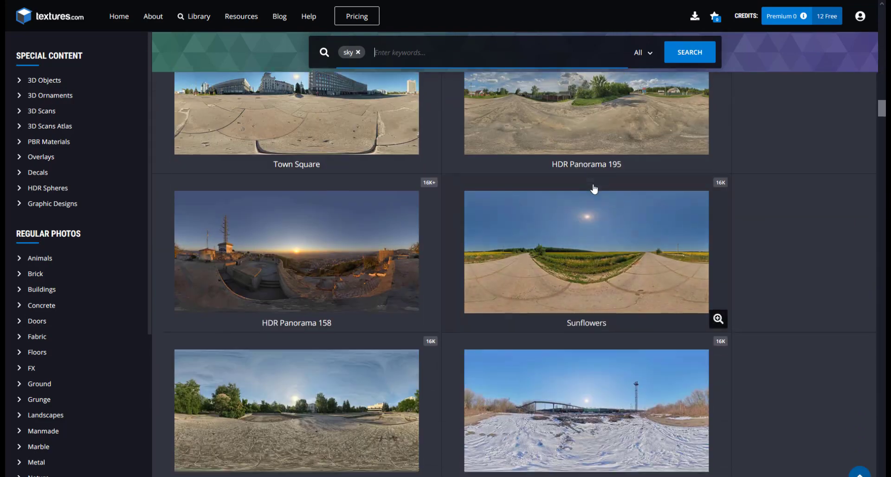
{"action": "scroll", "coordinate": [594, 189], "scroll_direction": "down", "scroll_amount": 20}
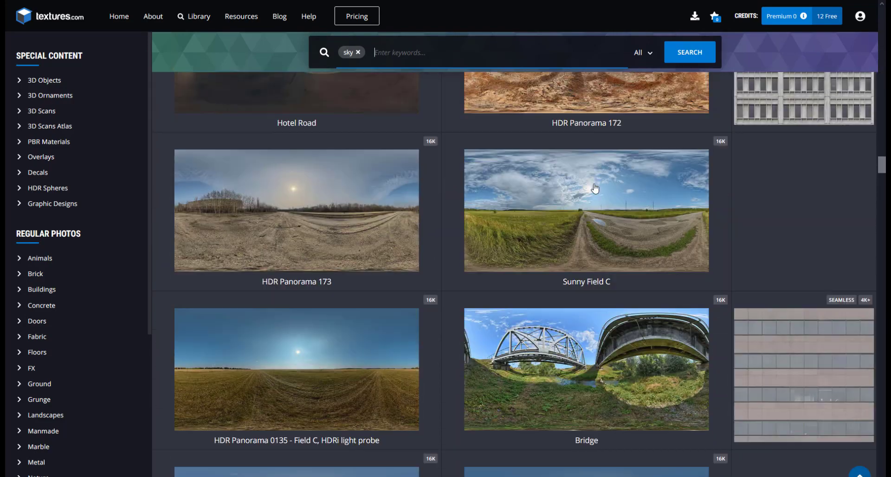
{"action": "scroll", "coordinate": [596, 188], "scroll_direction": "down", "scroll_amount": 15}
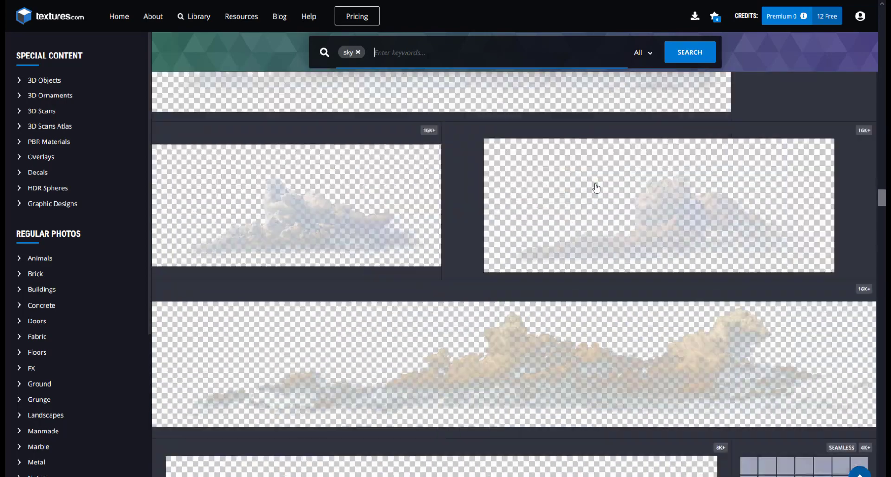
{"action": "scroll", "coordinate": [596, 188], "scroll_direction": "down", "scroll_amount": 15}
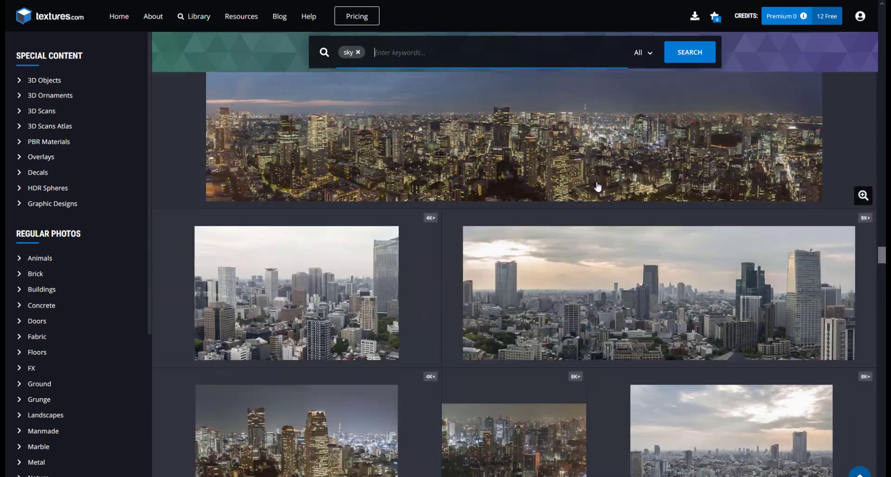
{"action": "scroll", "coordinate": [597, 185], "scroll_direction": "down", "scroll_amount": 15}
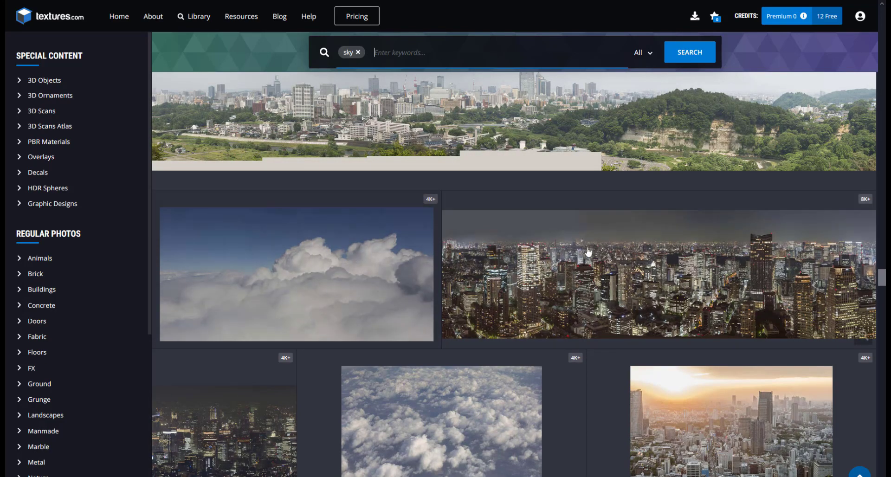
{"action": "scroll", "coordinate": [588, 251], "scroll_direction": "down", "scroll_amount": 5}
{"action": "scroll", "coordinate": [576, 239], "scroll_direction": "down", "scroll_amount": 5}
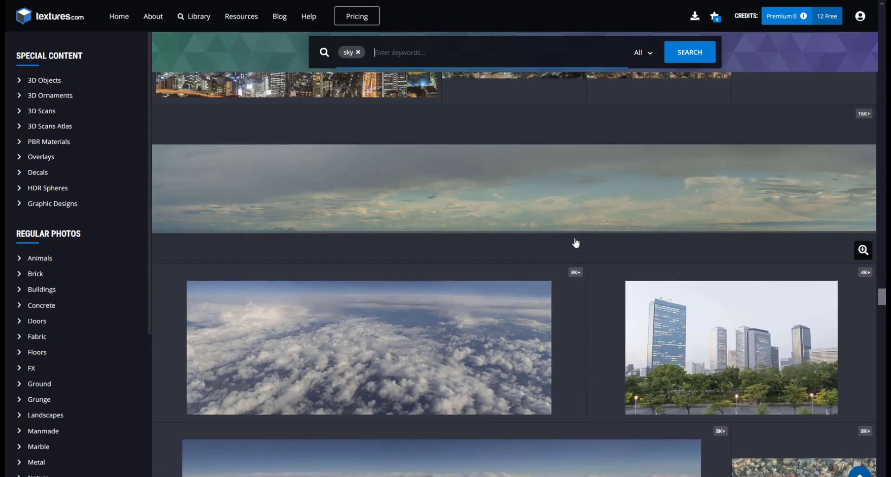
{"action": "scroll", "coordinate": [575, 242], "scroll_direction": "down", "scroll_amount": 4}
{"action": "left_click", "coordinate": [372, 167]}
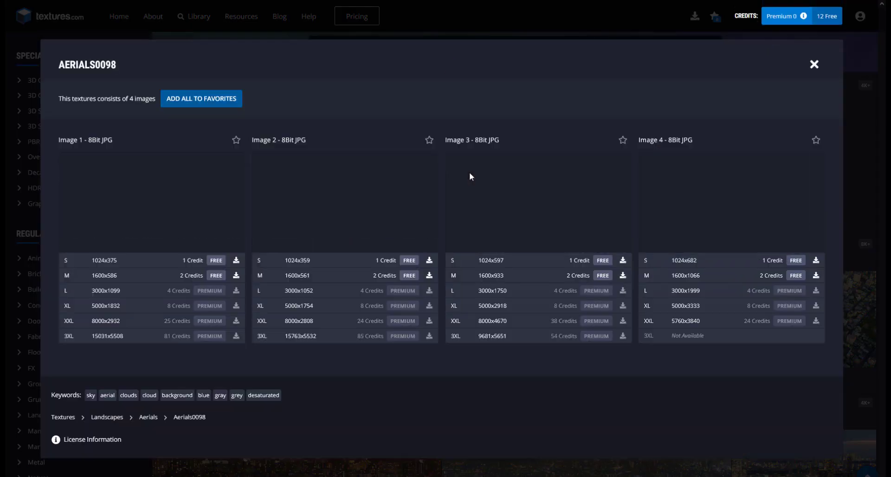
- Download Image 1 of Aerials0098 in size M (1600x586) and show the browser's recent downloads
{"action": "left_click", "coordinate": [102, 279]}
{"action": "key", "text": "F9"}
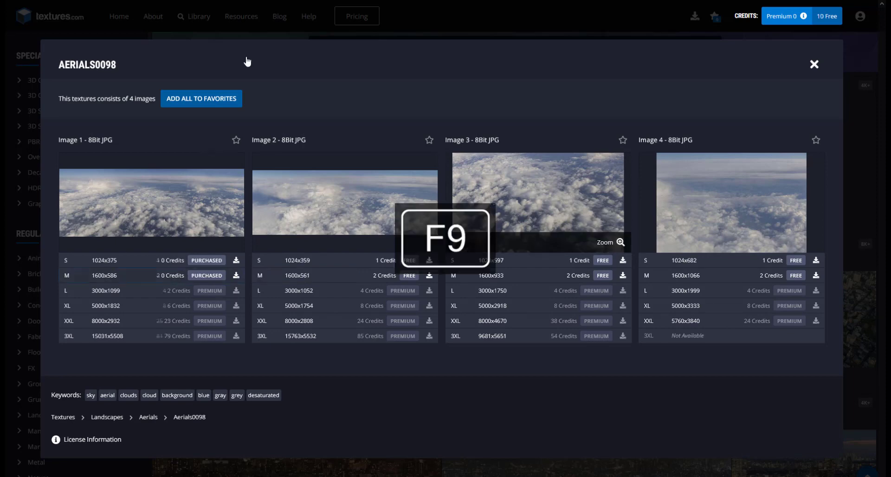
{"action": "mouse_move", "coordinate": [280, 1]}
{"action": "left_click", "coordinate": [743, 29]}
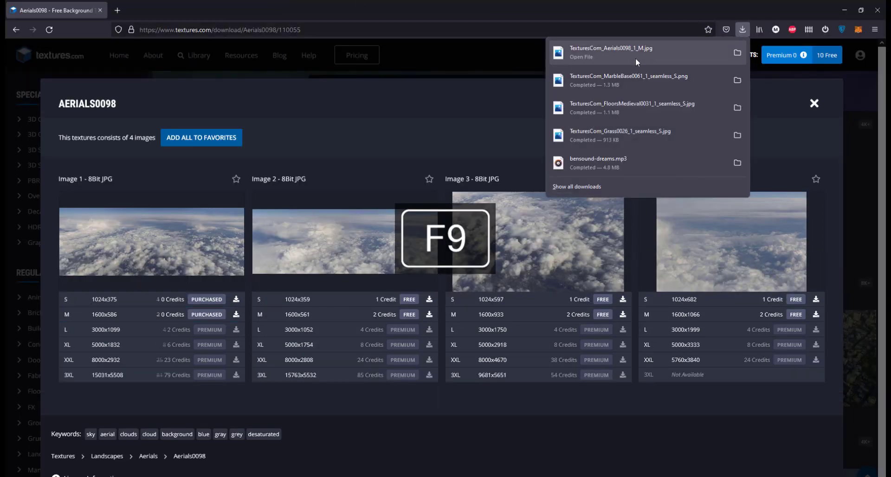
- Switch to Photoshop and place the downloaded TexturesCom_Aerials0098_1_M image above the marble layer, overlapping the oval pool
{"action": "key", "text": "alt+Tab"}
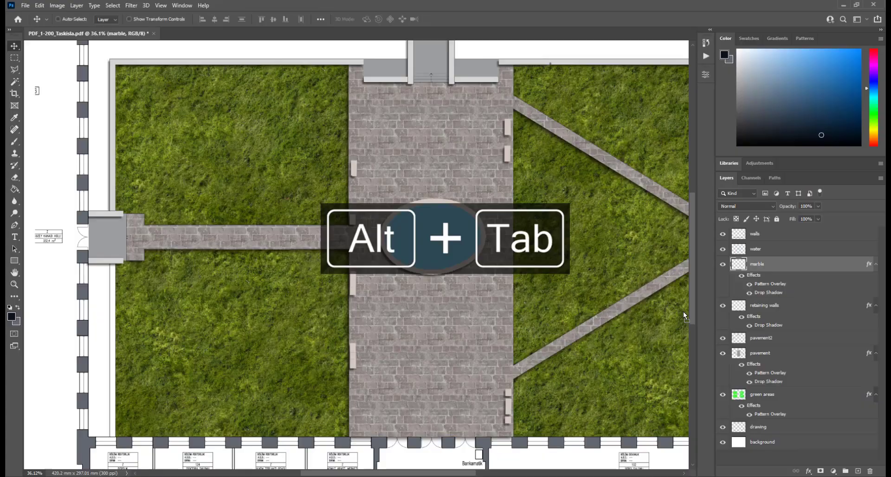
{"action": "left_click_drag", "start_coordinate": [180, 28], "coordinate": [424, 243]}
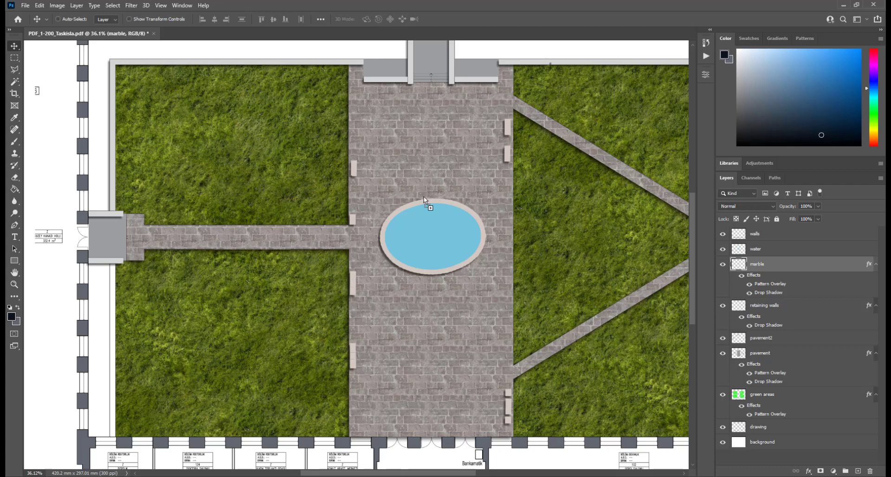
{"action": "left_click_drag", "start_coordinate": [97, 52], "coordinate": [398, 207]}
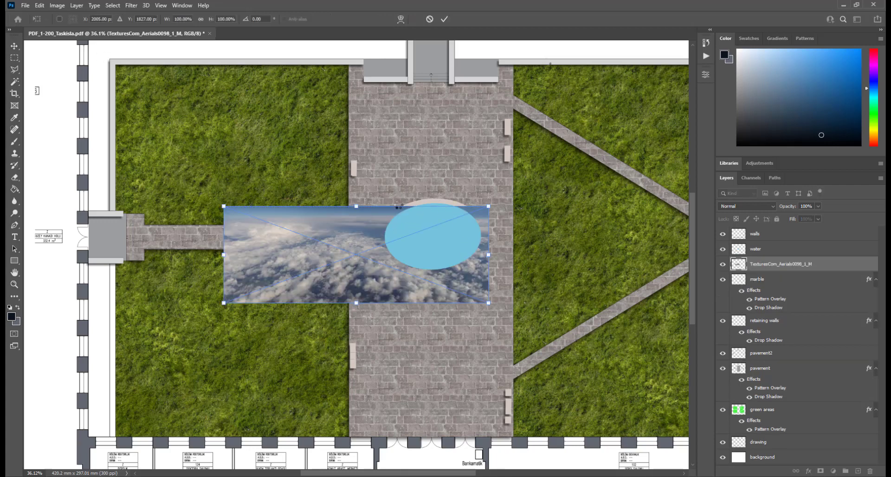